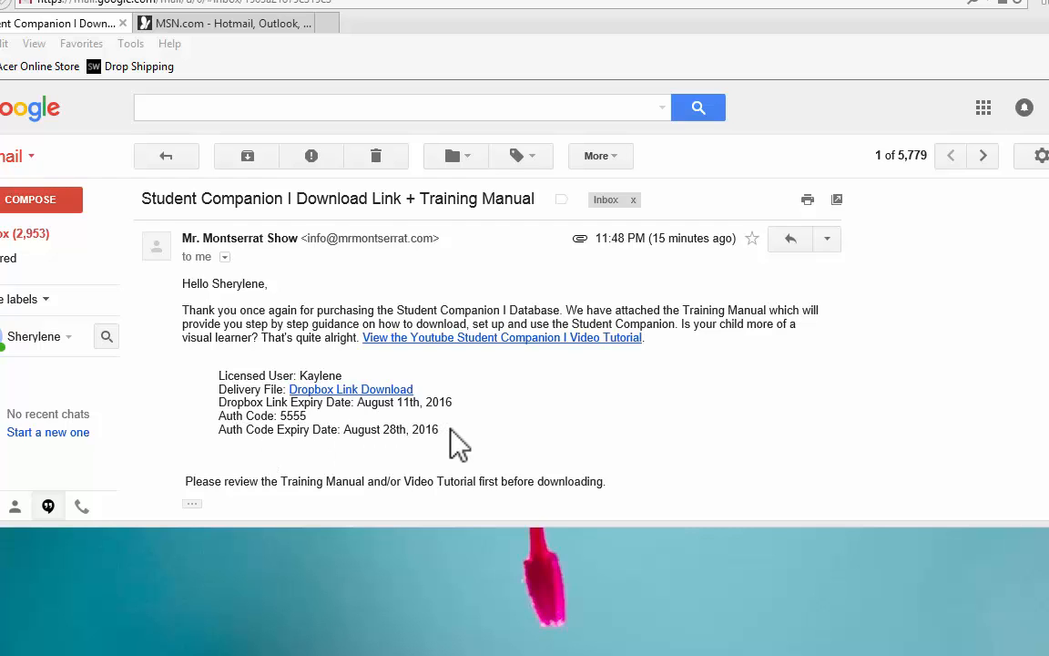
- Open the Dropbox download link in the Student Companion I email and continue to the file page without creating an account
left_click_drag(1047, 273, 1047, 275)
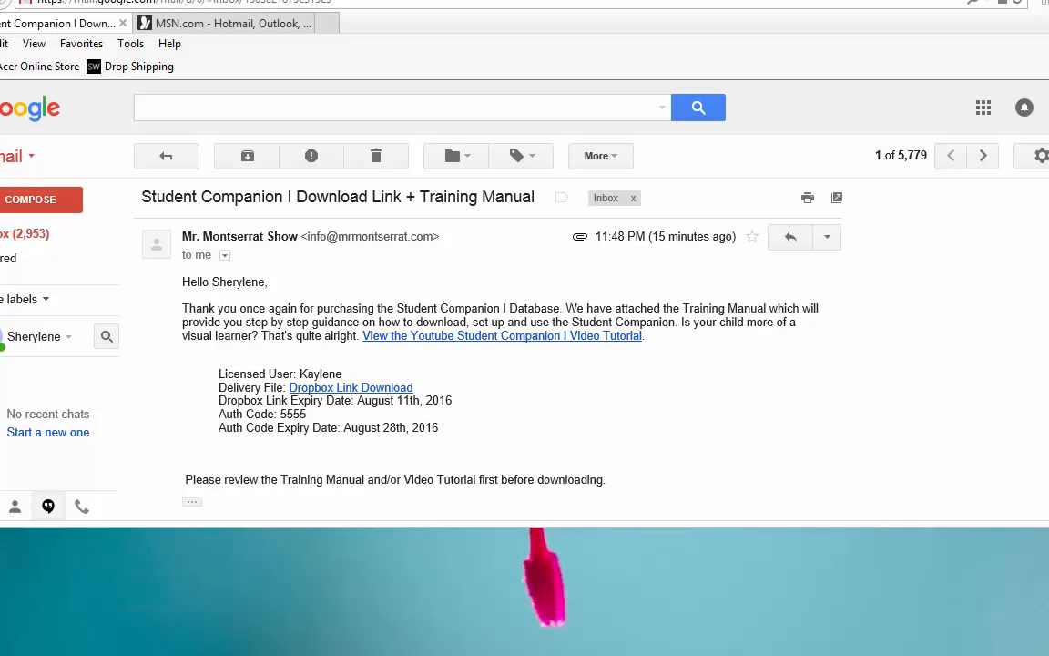
scroll(487, 351, "down", 4)
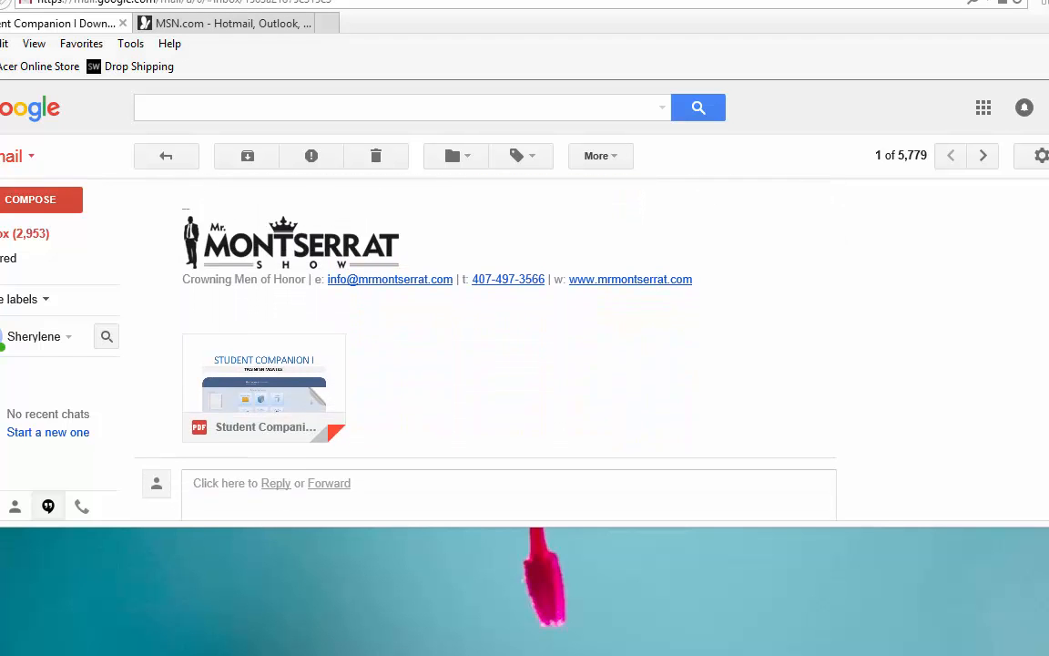
mouse_move(259, 416)
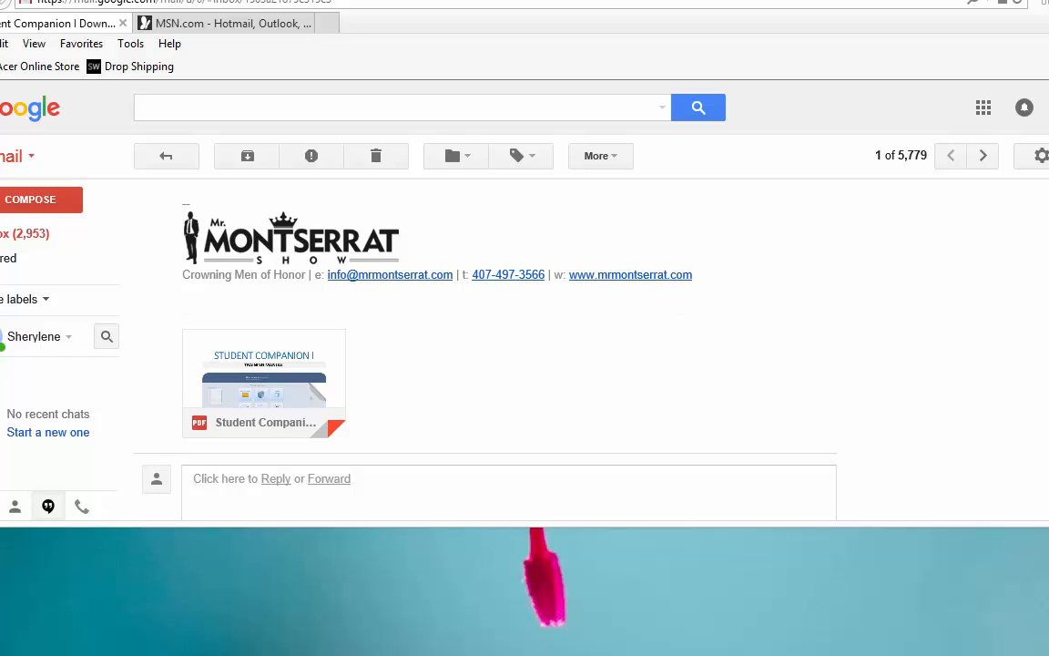
scroll(437, 328, "up", 5)
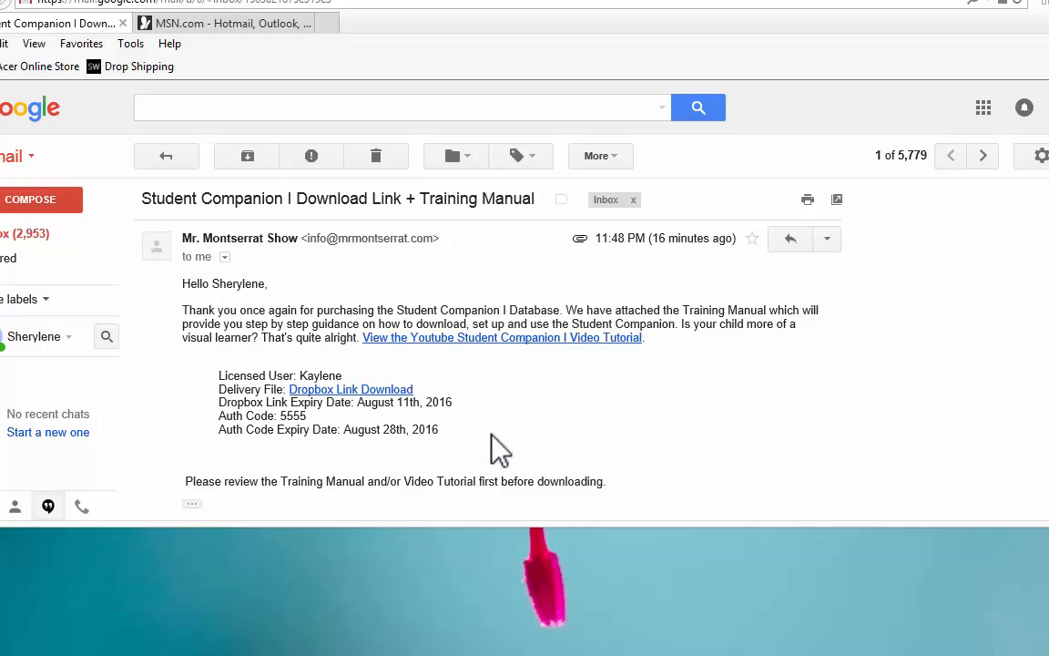
left_click(371, 394)
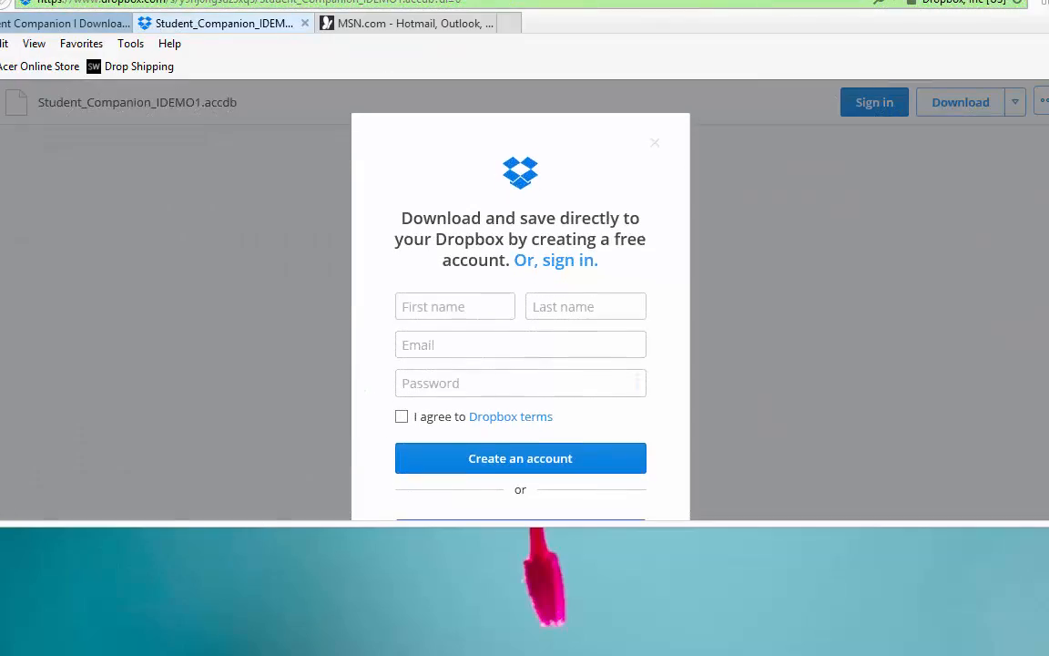
scroll(520, 319, "down", 1)
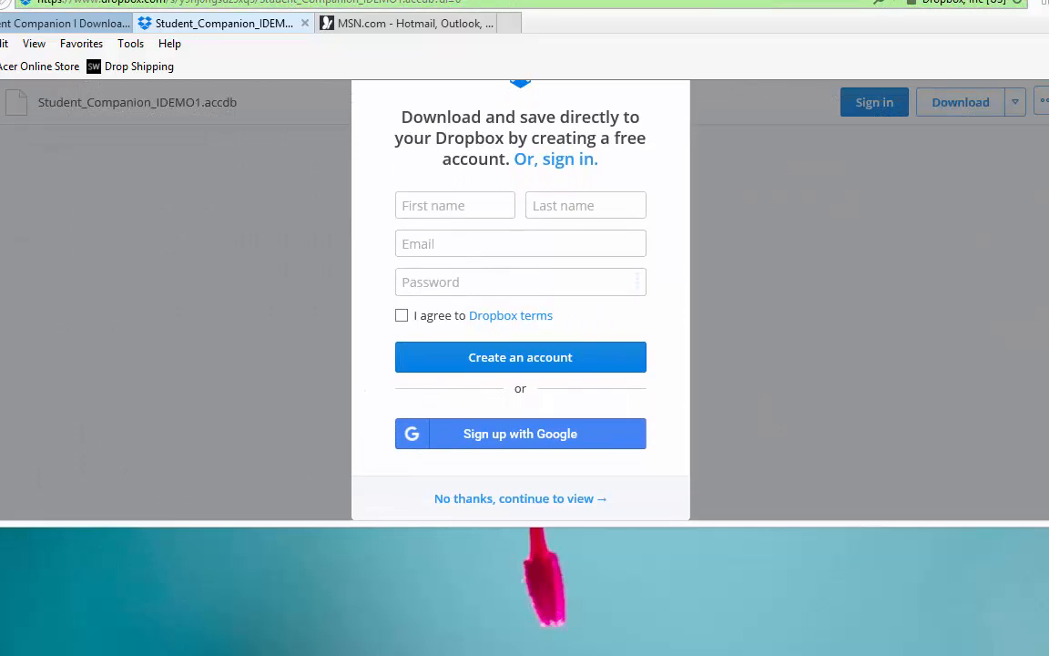
left_click(526, 499)
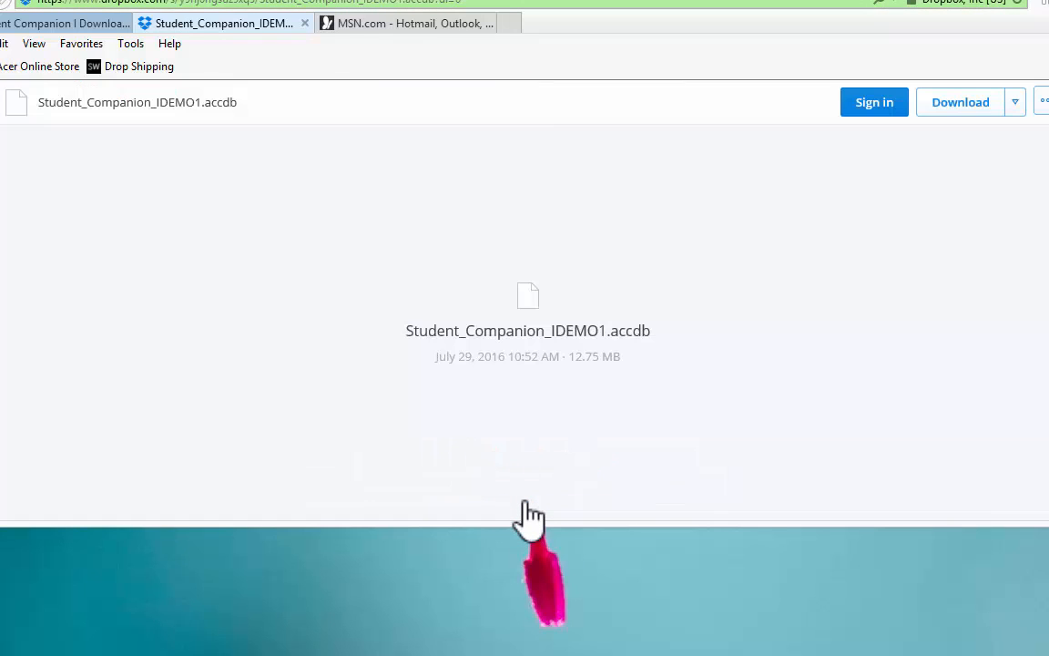
- Start a direct download of Student_Companion_IDEMO1.accdb, declining the Dropbox account sign-up
left_click(1017, 104)
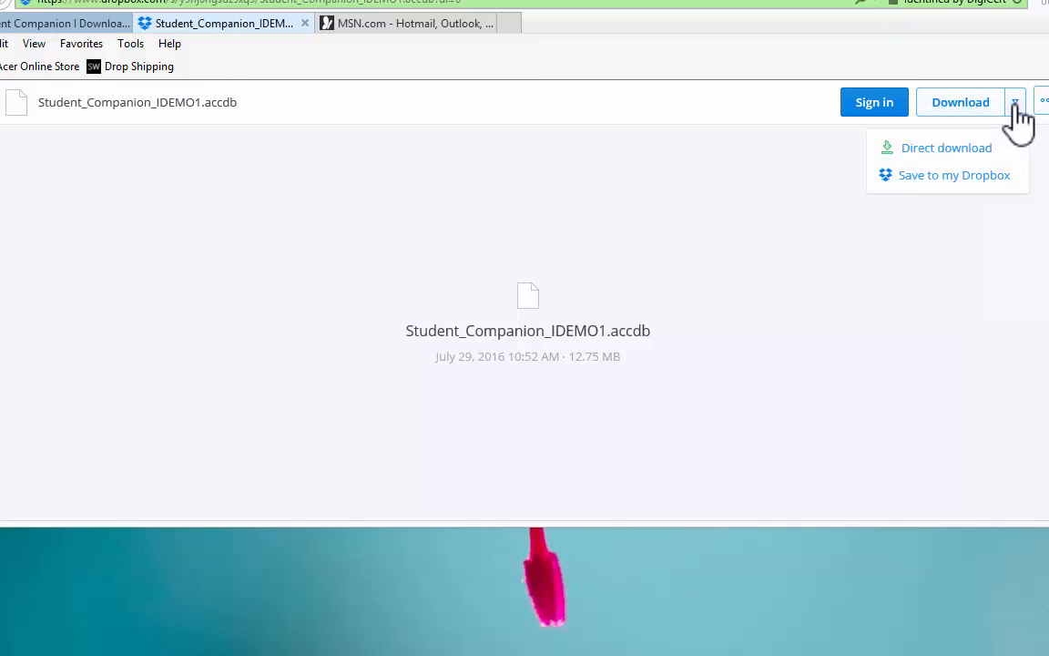
left_click(955, 152)
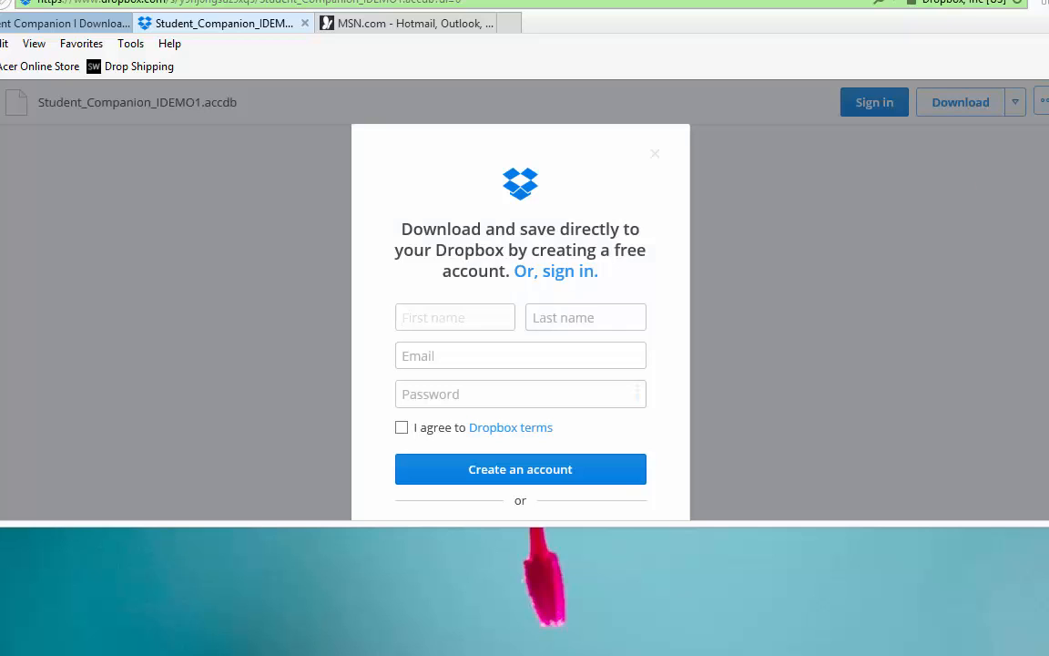
scroll(520, 300, "down", 2)
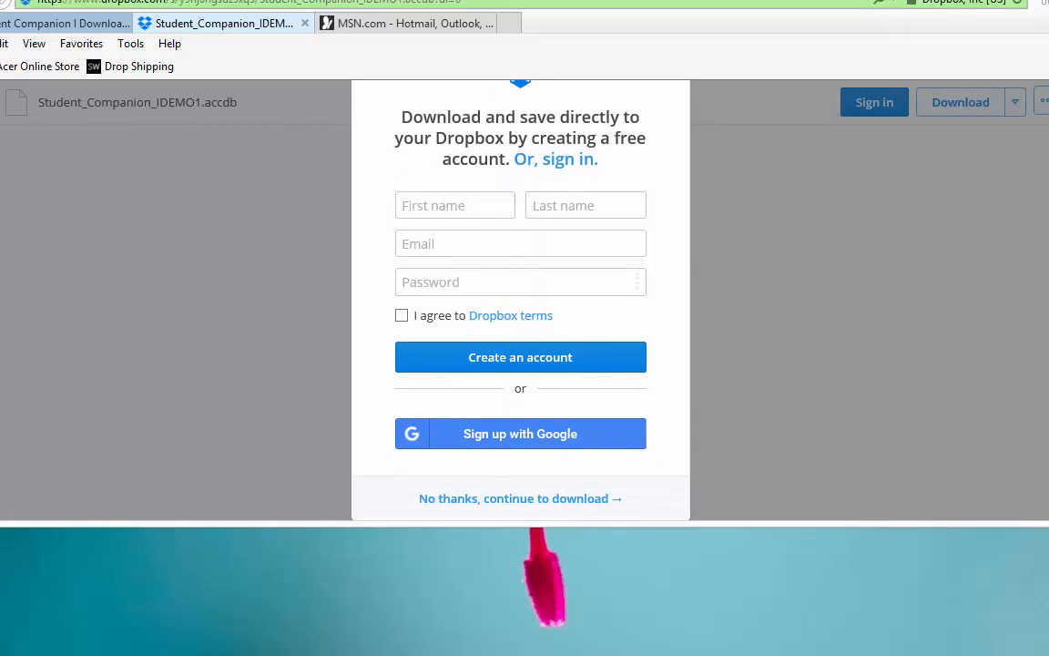
left_click(451, 501)
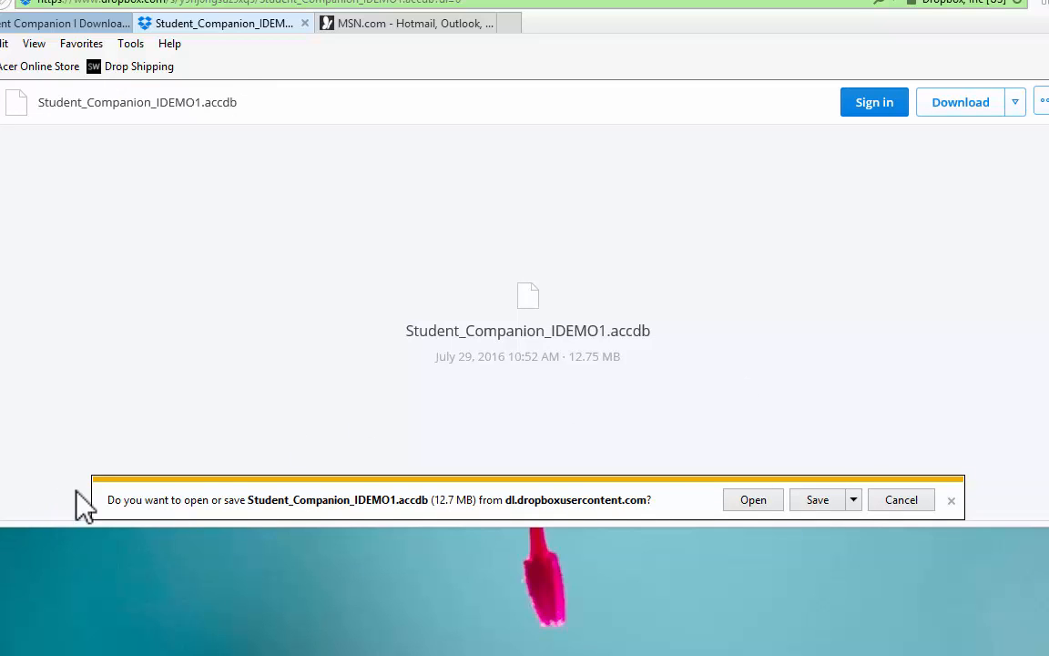
- Save the downloaded Student_Companion_IDEMO1.accdb to the Desktop under its existing name and dismiss the download notification
left_click(854, 499)
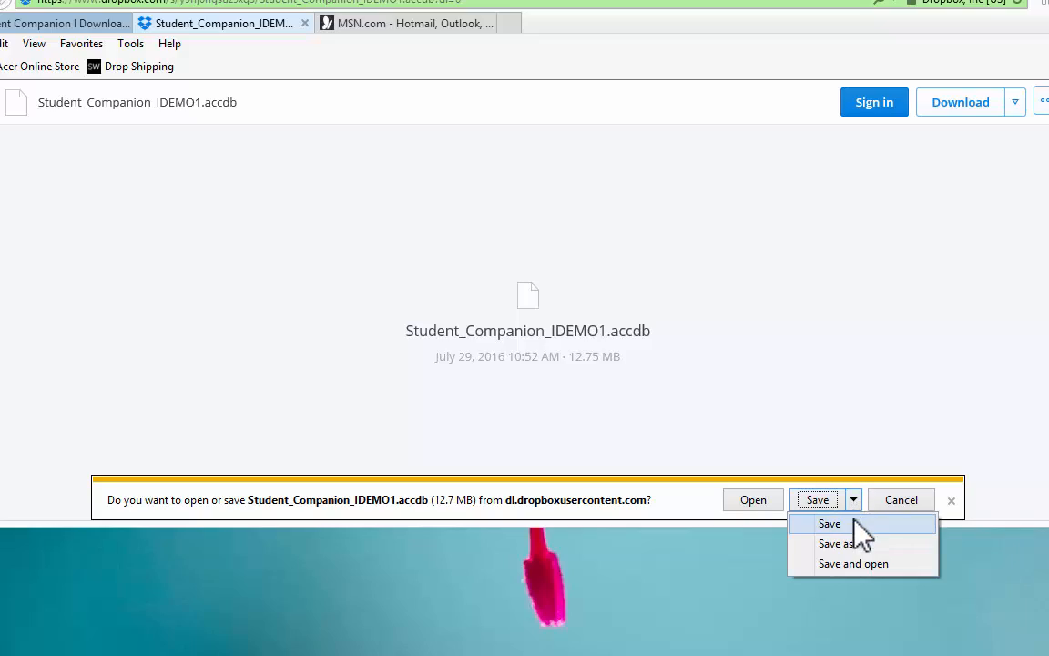
left_click(839, 543)
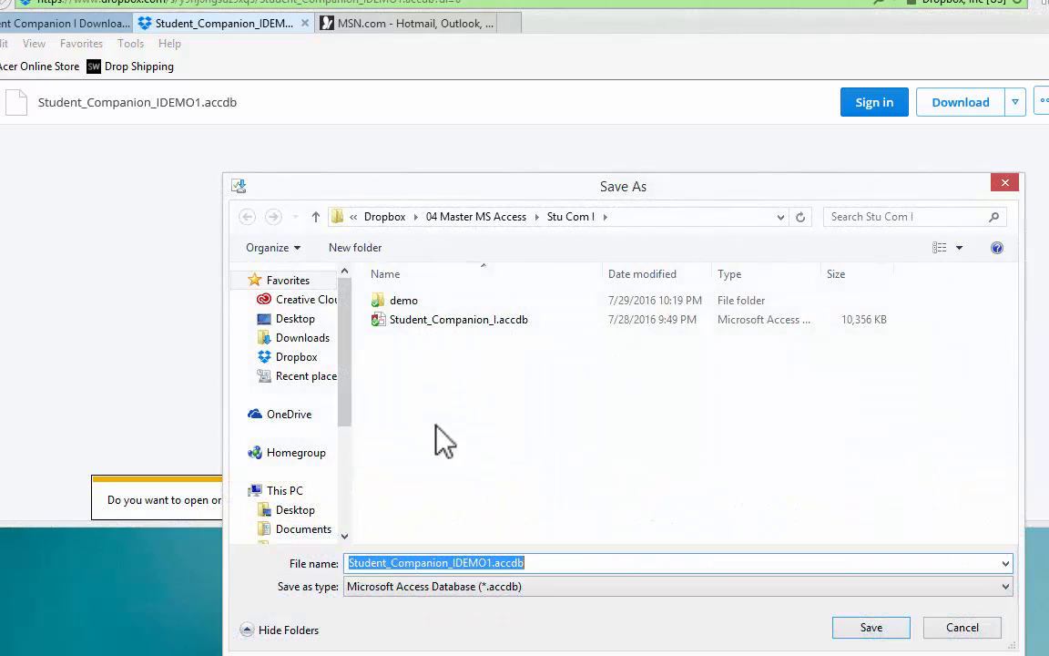
left_click(294, 323)
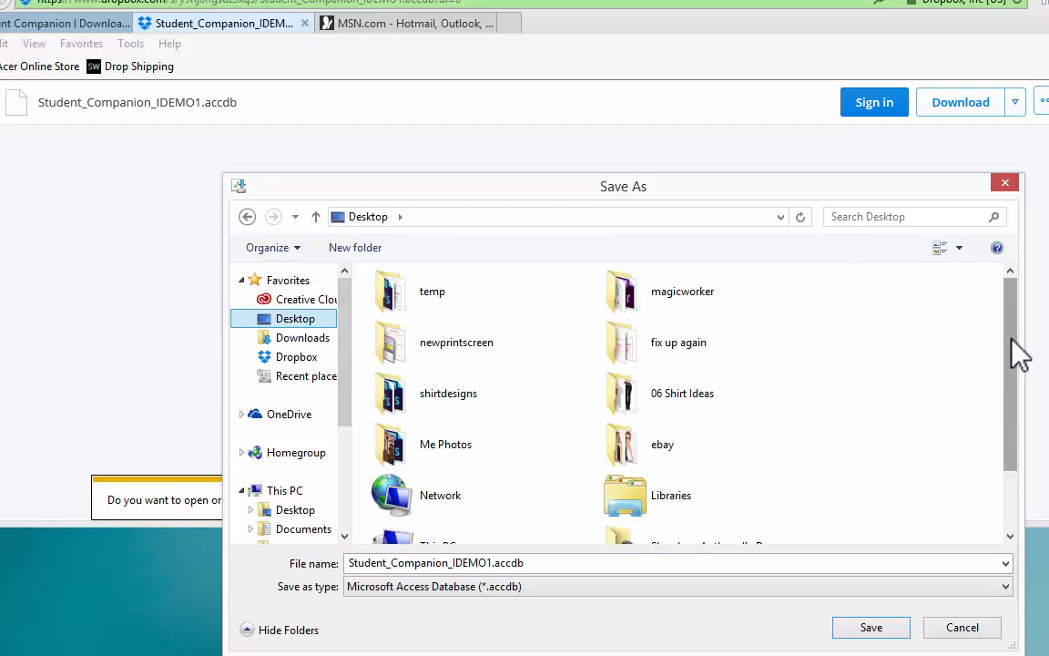
left_click_drag(1018, 355, 1027, 435)
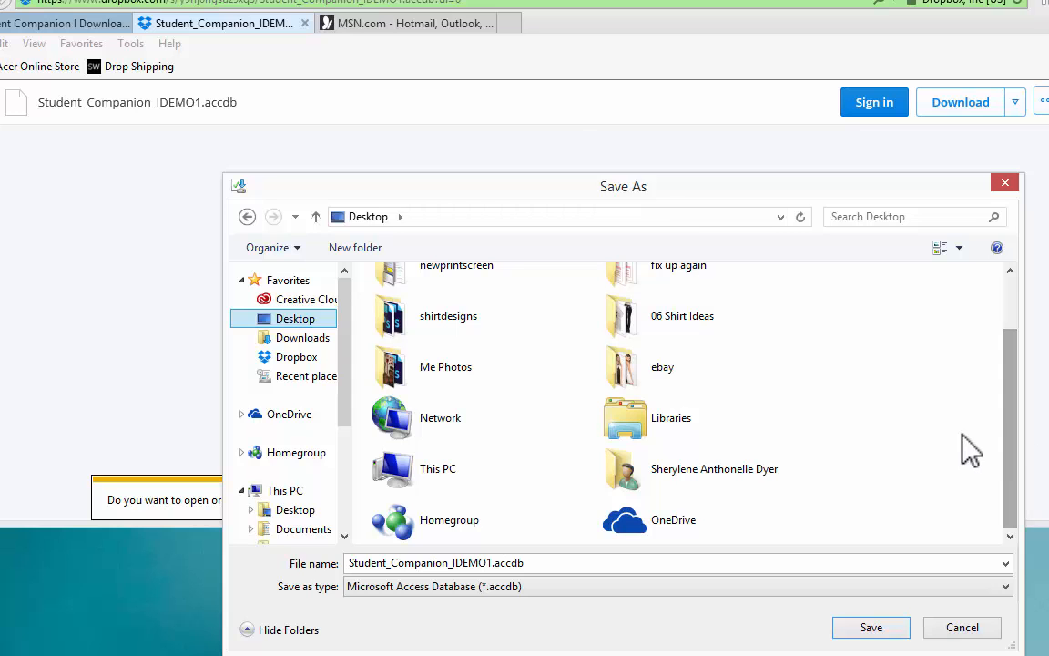
left_click(879, 632)
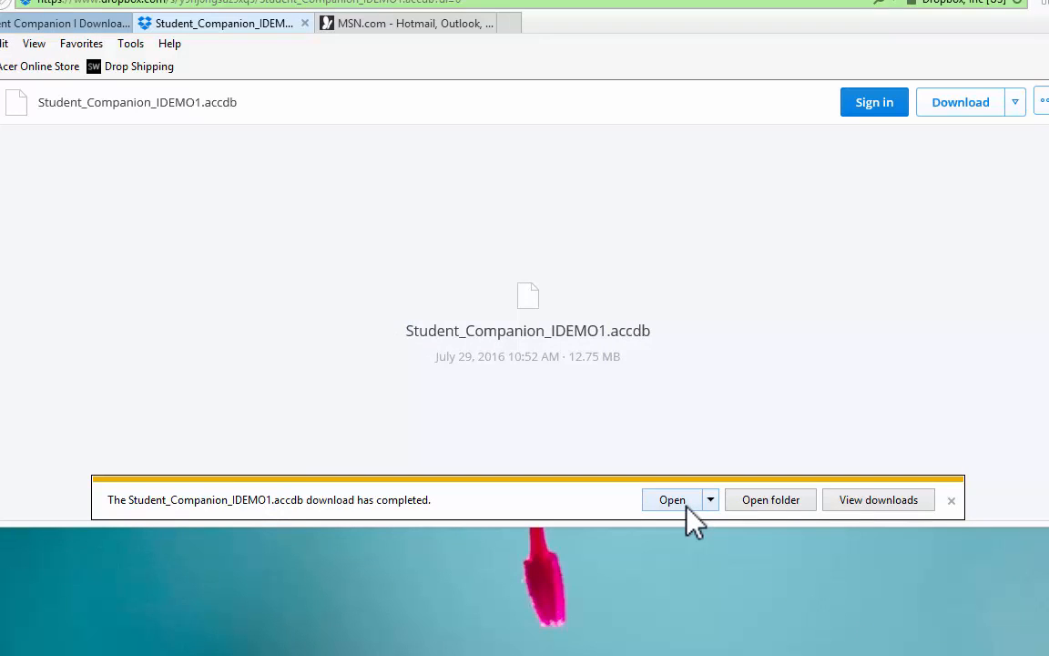
left_click(950, 501)
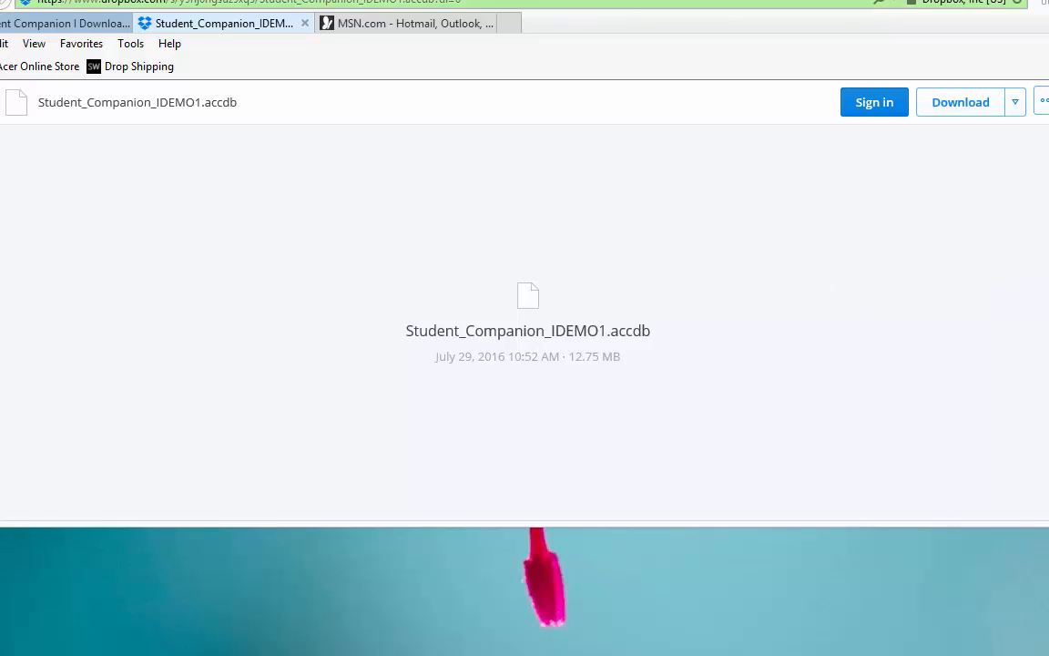
- Close the browser with all its tabs and open Student_Companion_IDEMO1.accdb from the desktop
left_click(1045, 1)
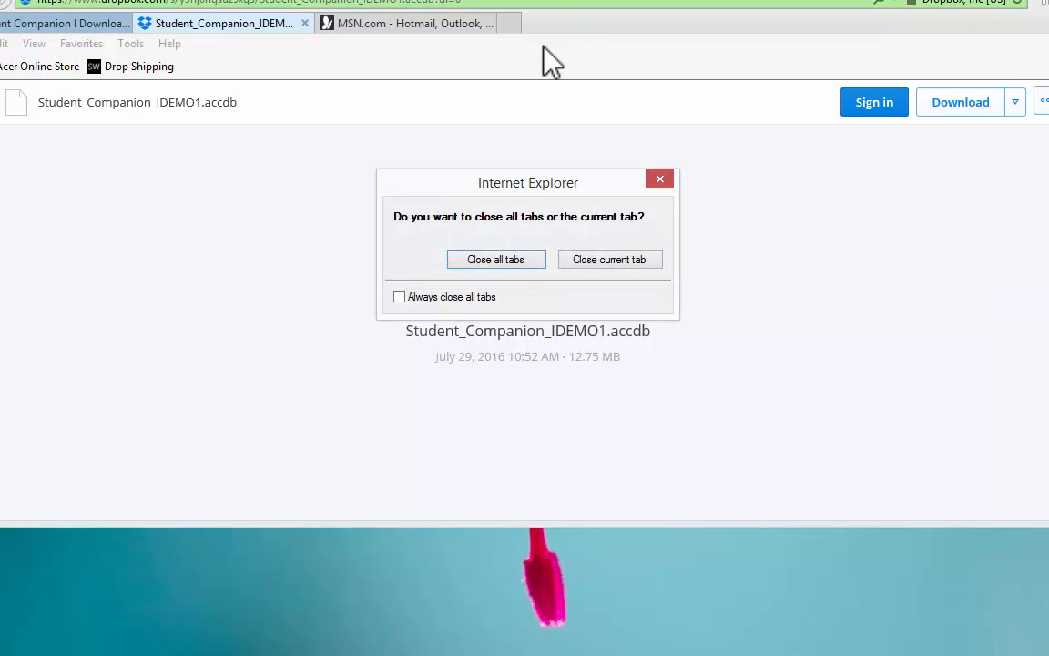
left_click(464, 258)
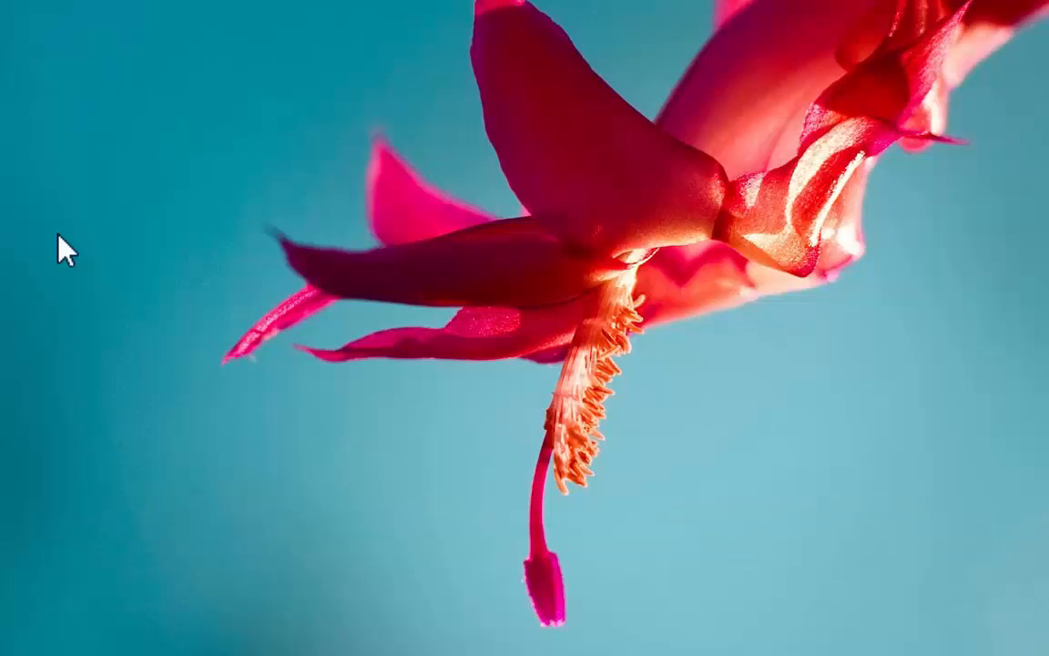
double_click(124, 41)
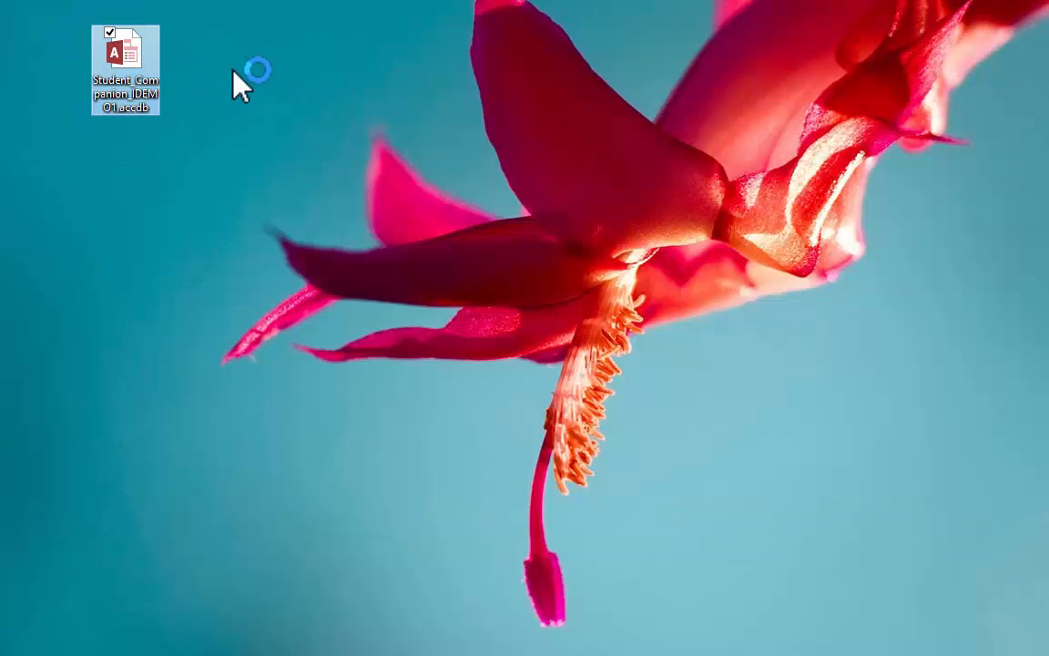
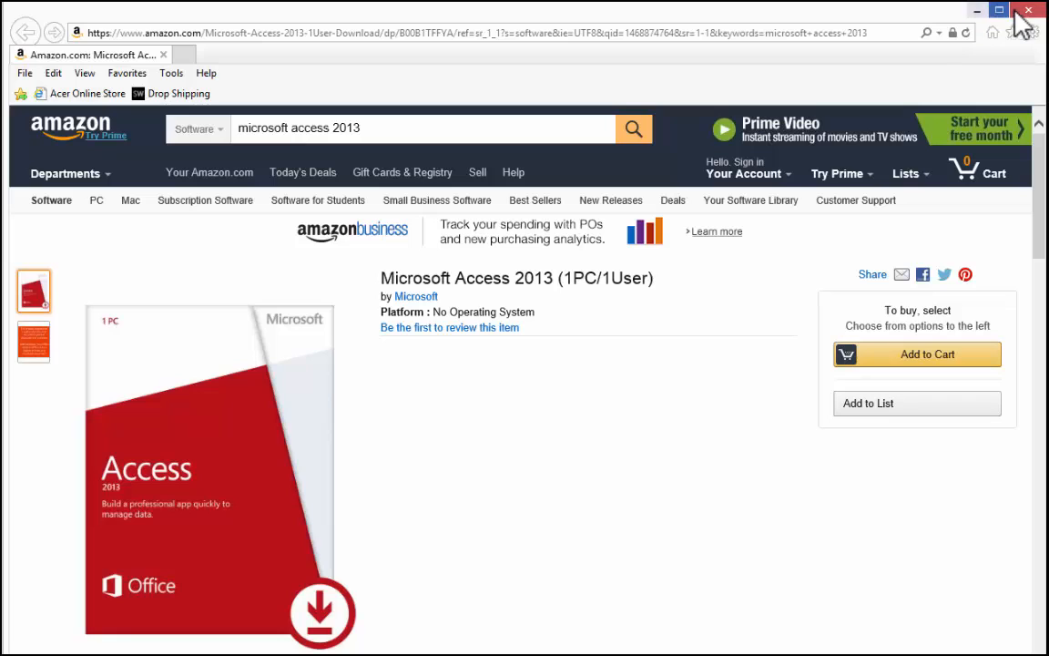
- Minimize the browser window showing the Microsoft Access 2013 product and open Student_Companion_IDEMO1.accdb from the desktop
left_click(976, 10)
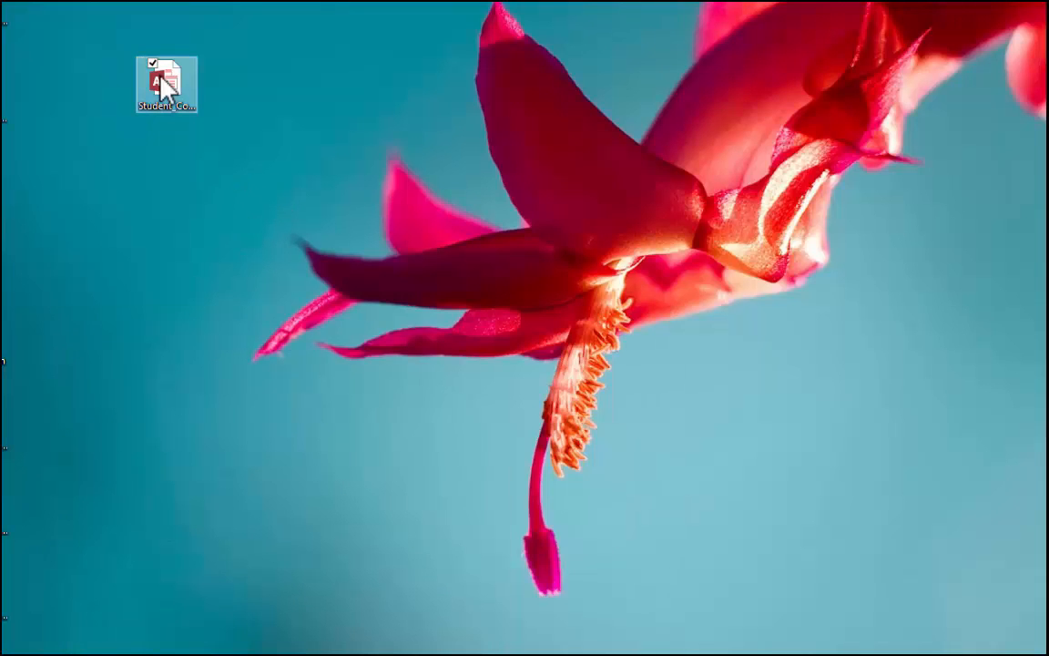
left_click(176, 75)
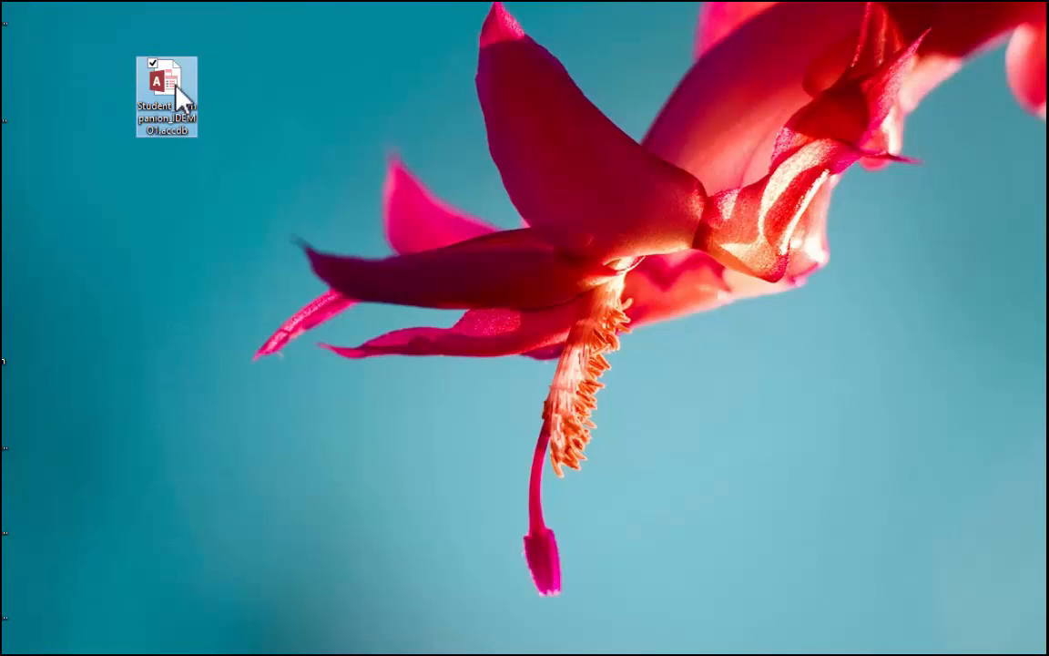
double_click(176, 76)
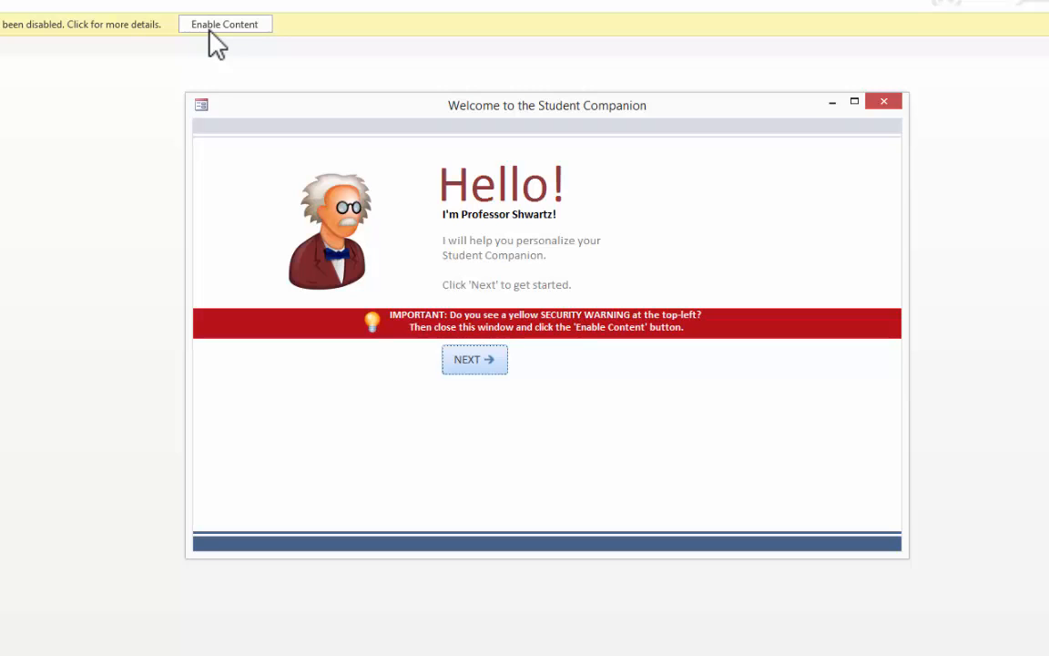
- Close the welcome window, enable the database's disabled content and start the Student Companion setup
left_click(884, 103)
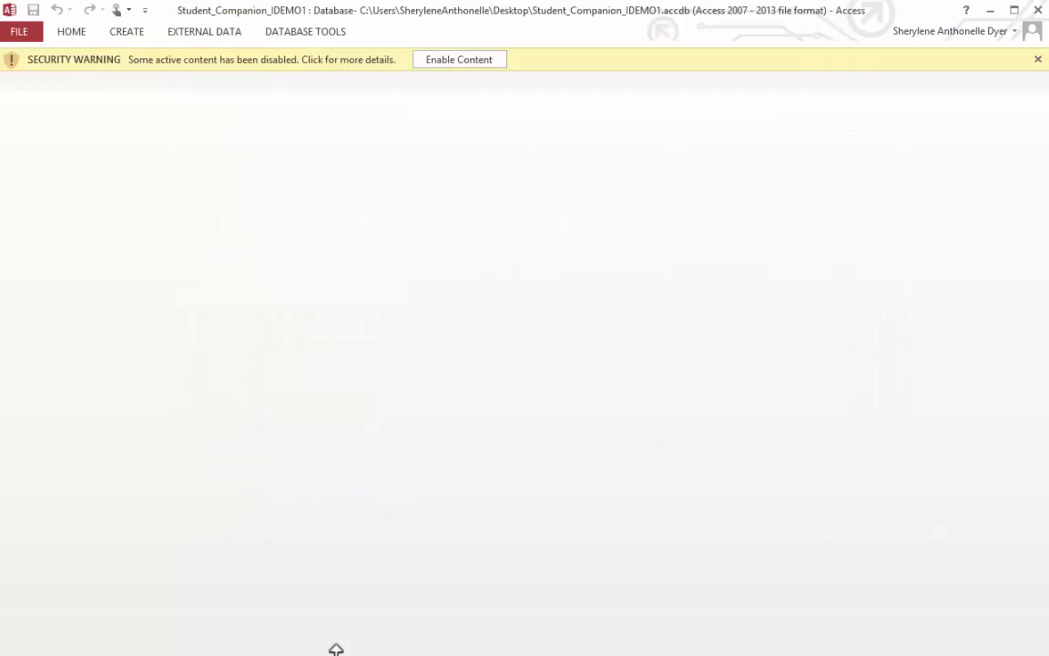
left_click(450, 62)
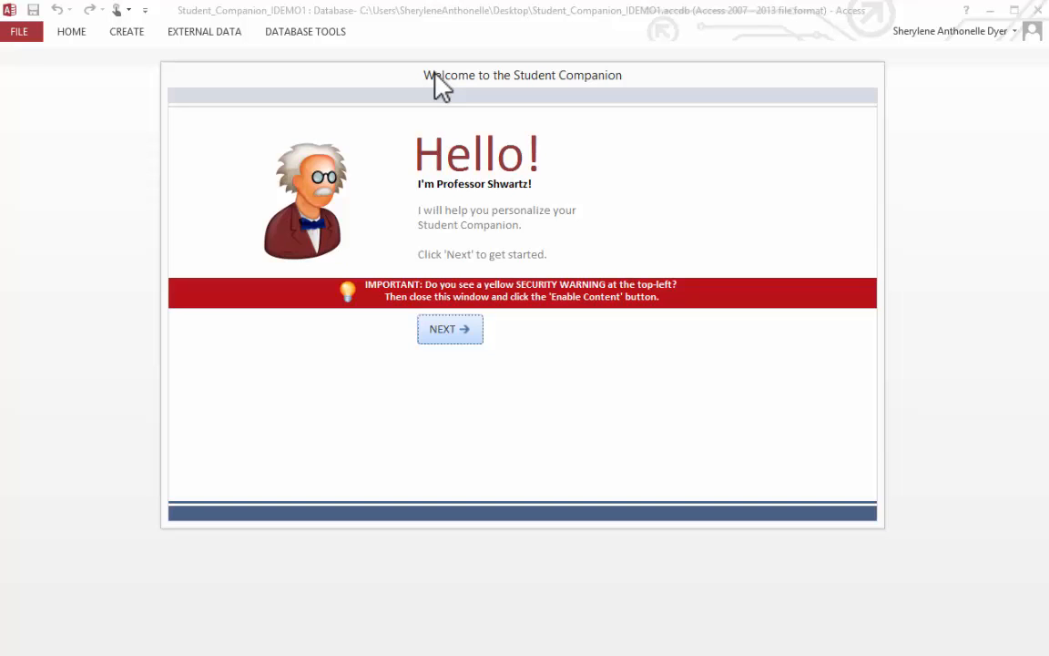
left_click(430, 330)
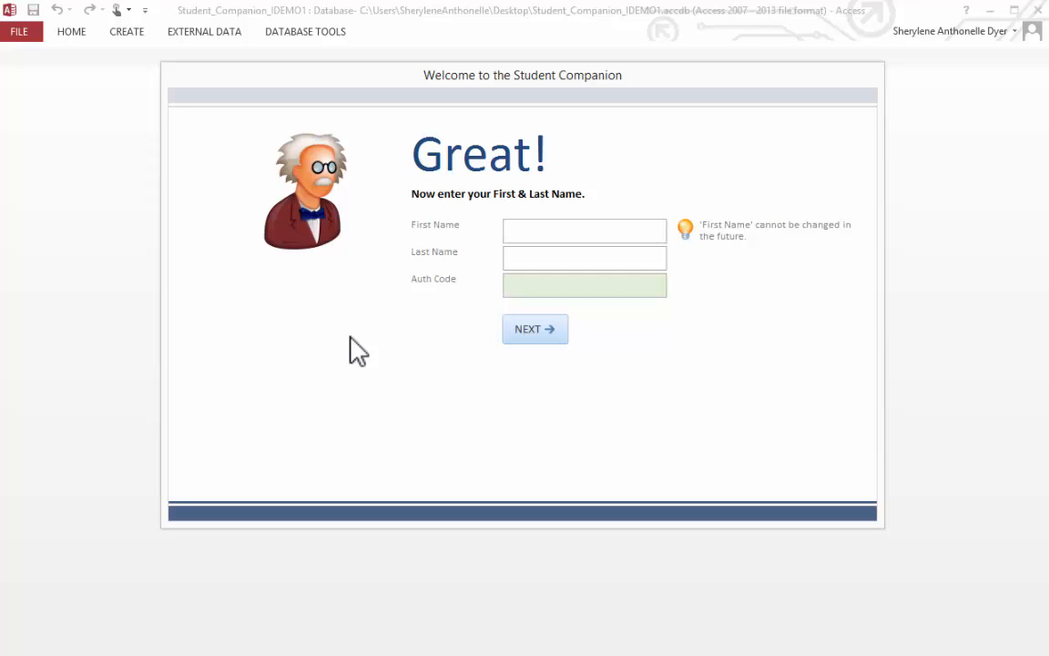
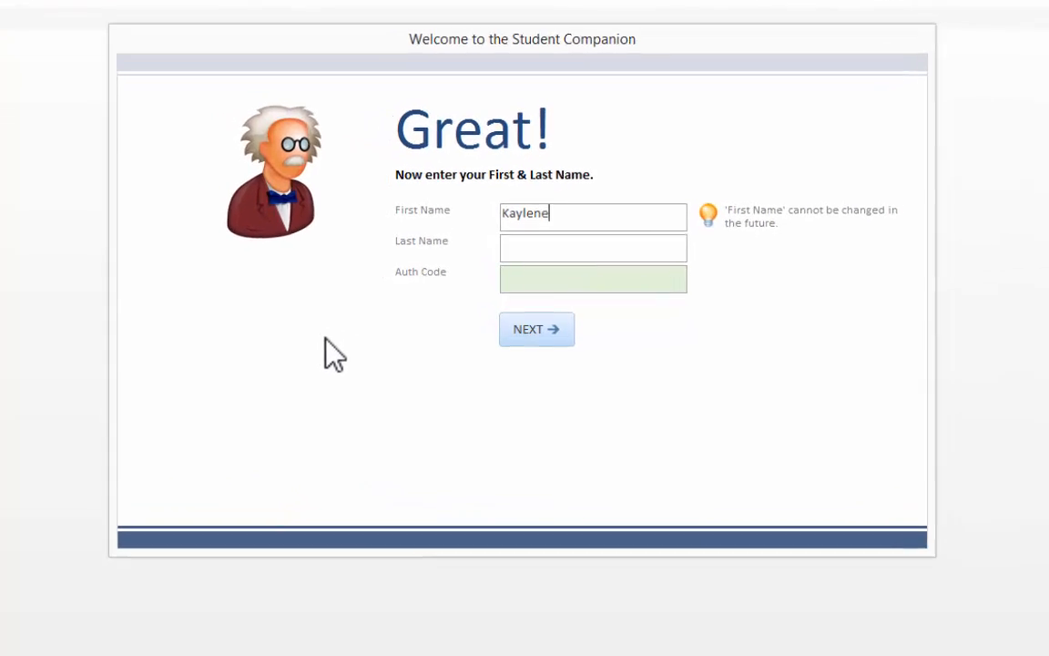
- Enter the student's first name, last name and authorization code in the setup form and continue
key("Tab")
key("Tab")
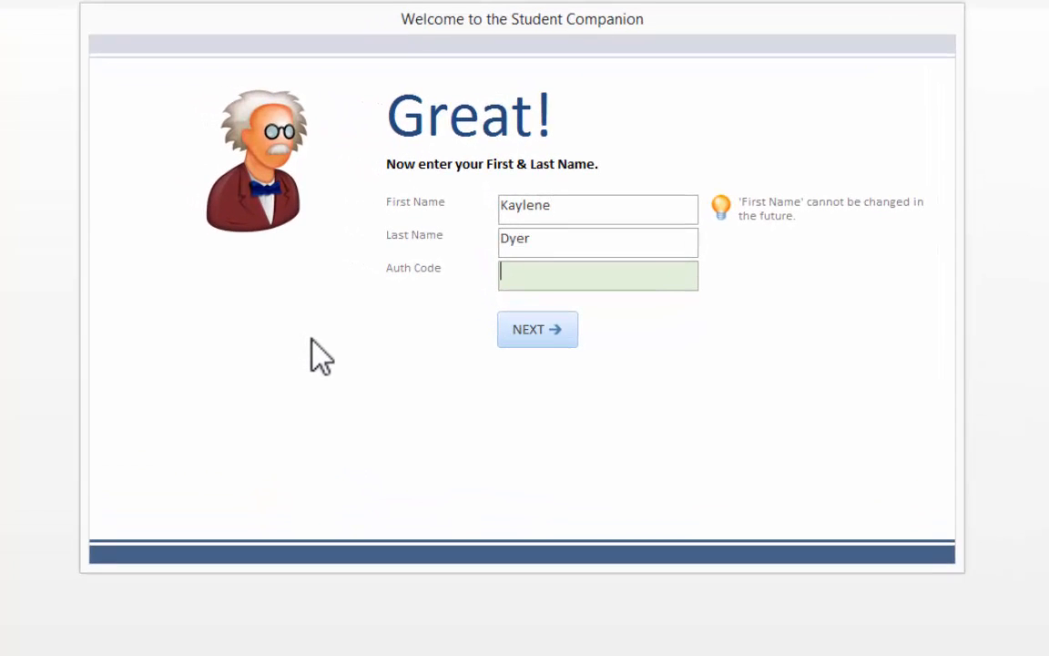
type("5555")
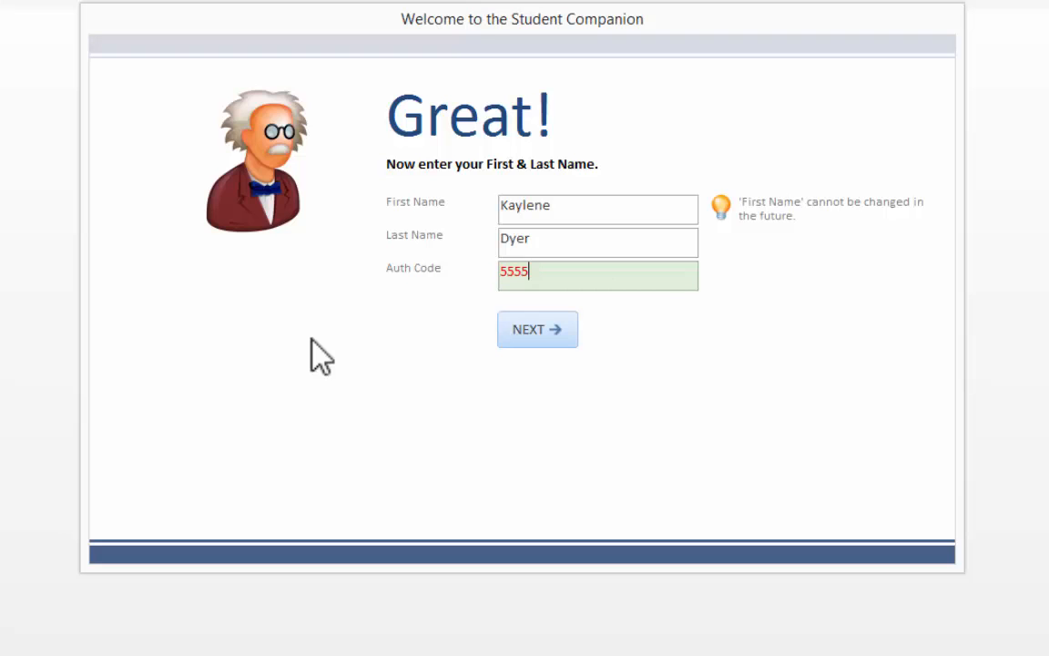
left_click(559, 332)
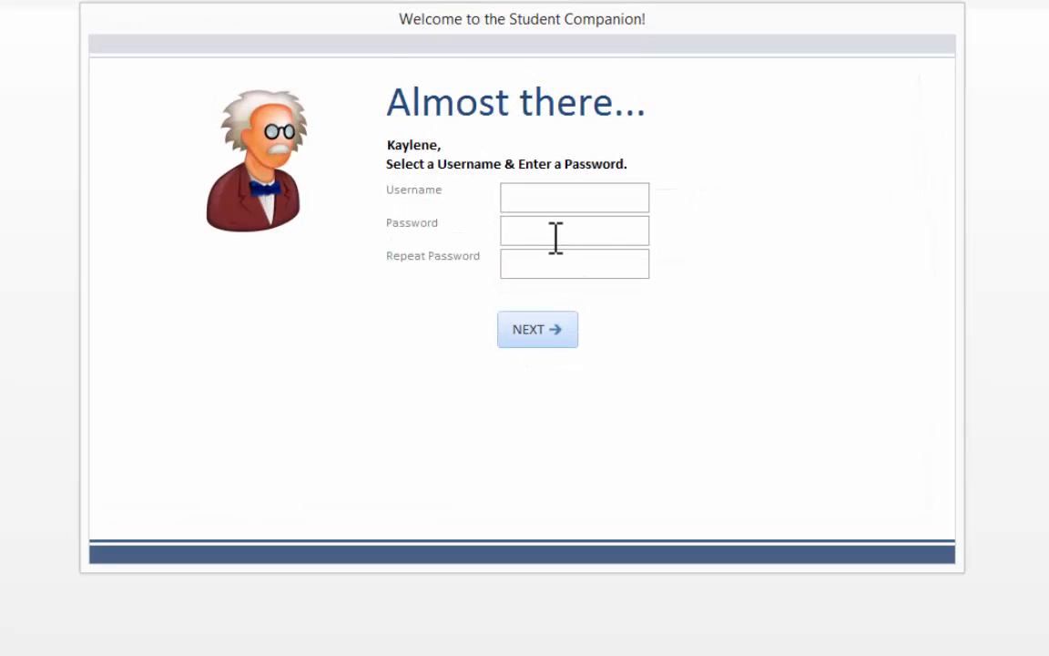
- Enter a username and a repeated password, choose the US (Grade K - 12) school system and finish the setup
type("kaykay")
key("Tab")
type("********")
key("Tab")
type("********")
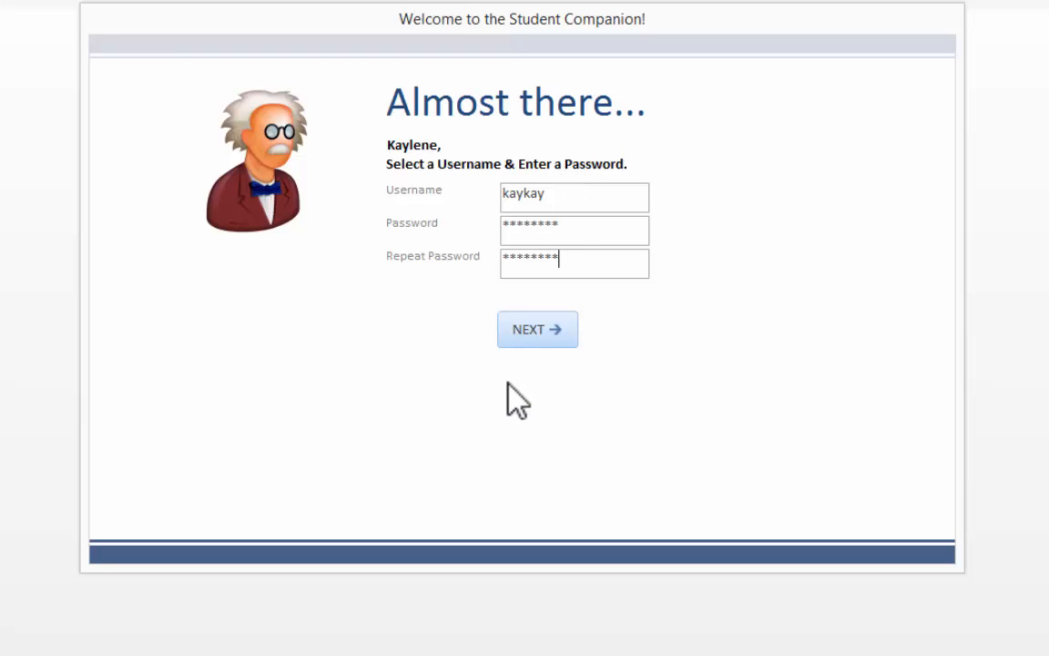
left_click(521, 333)
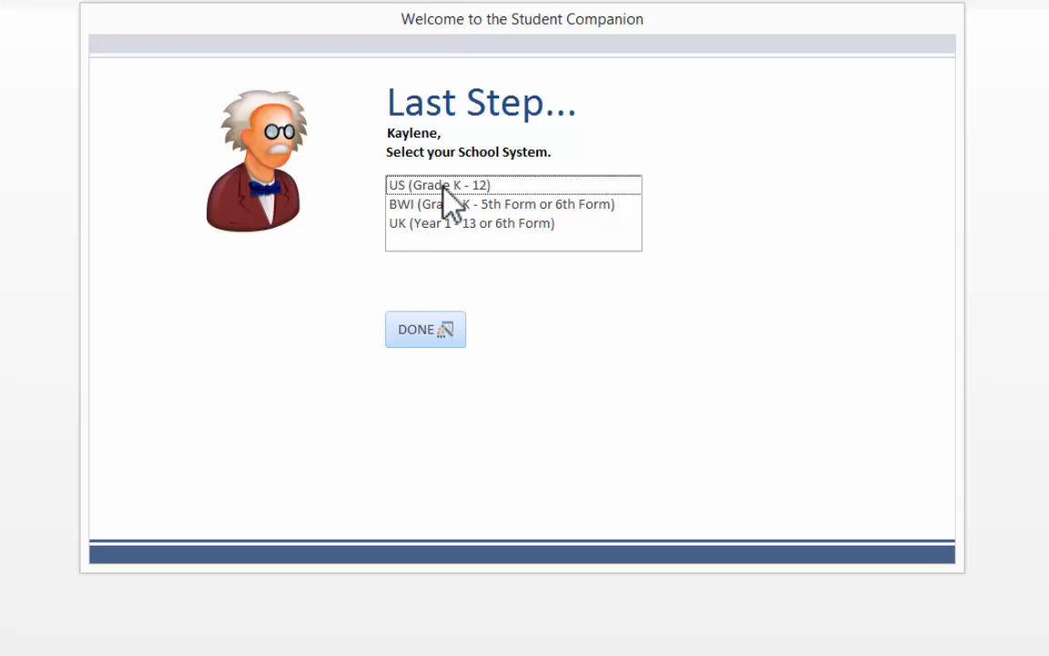
left_click(444, 185)
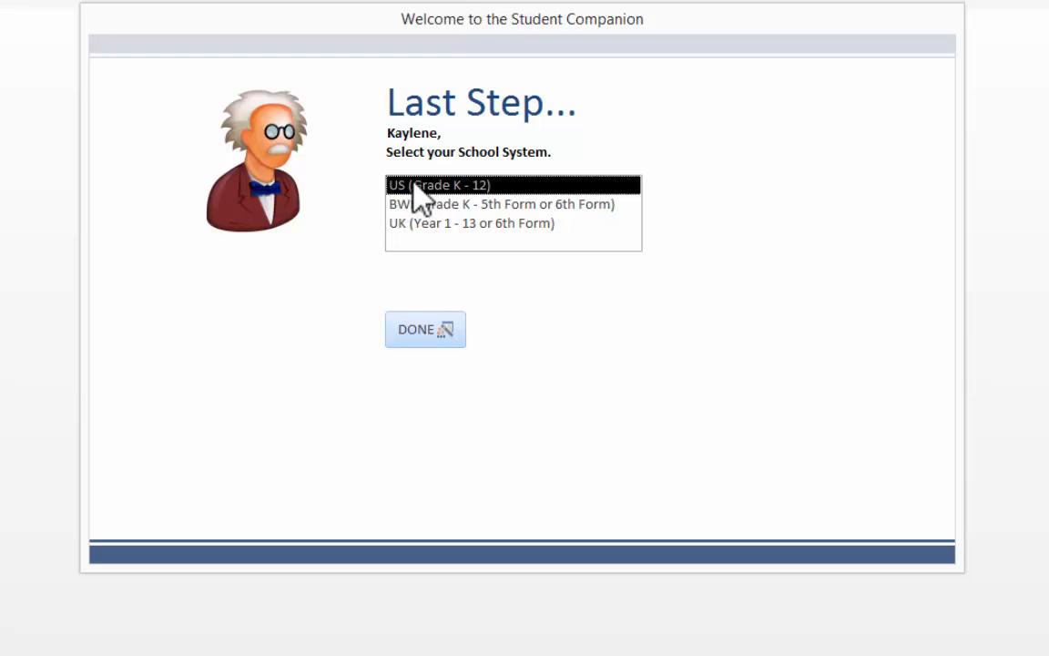
left_click(421, 332)
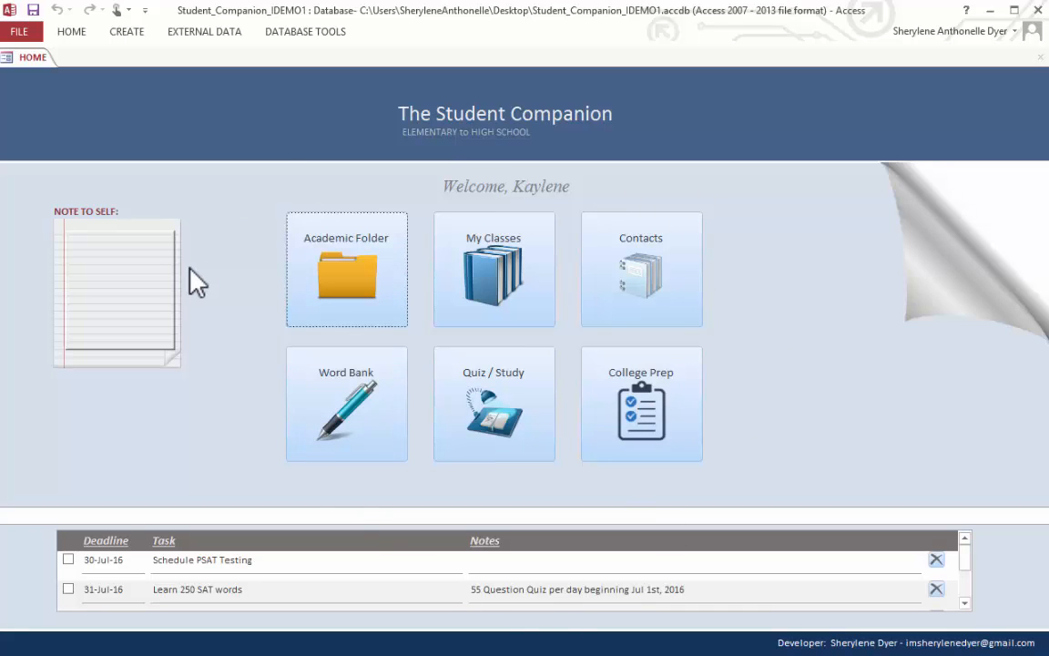
- Write the home page's Note to Self: "Remember that you can do all things through Christ who strengthens you."
left_click(122, 248)
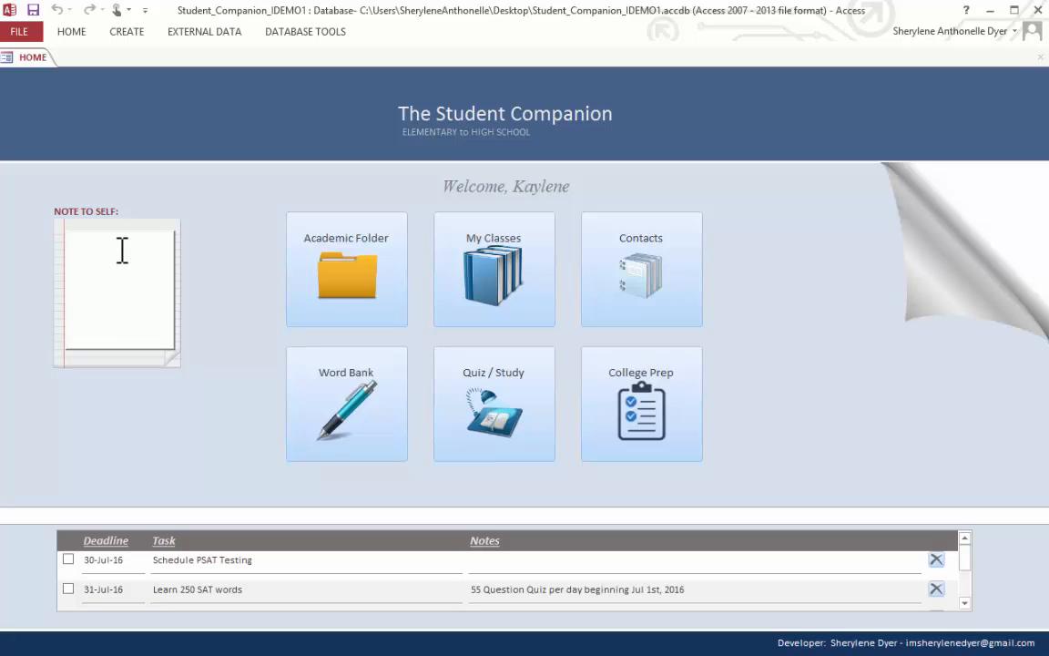
type("Remember that you can do all things through Christ who strengthens you.")
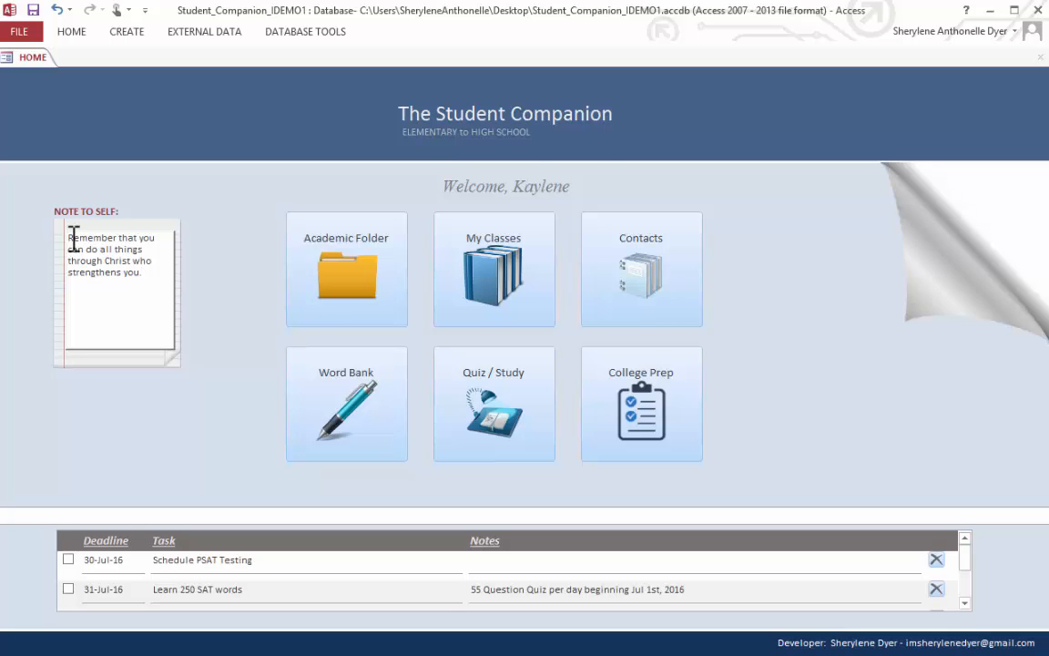
- Open the Academic Folder and fill in the student's middle initial and full postal address, including country and zip code
left_click(353, 280)
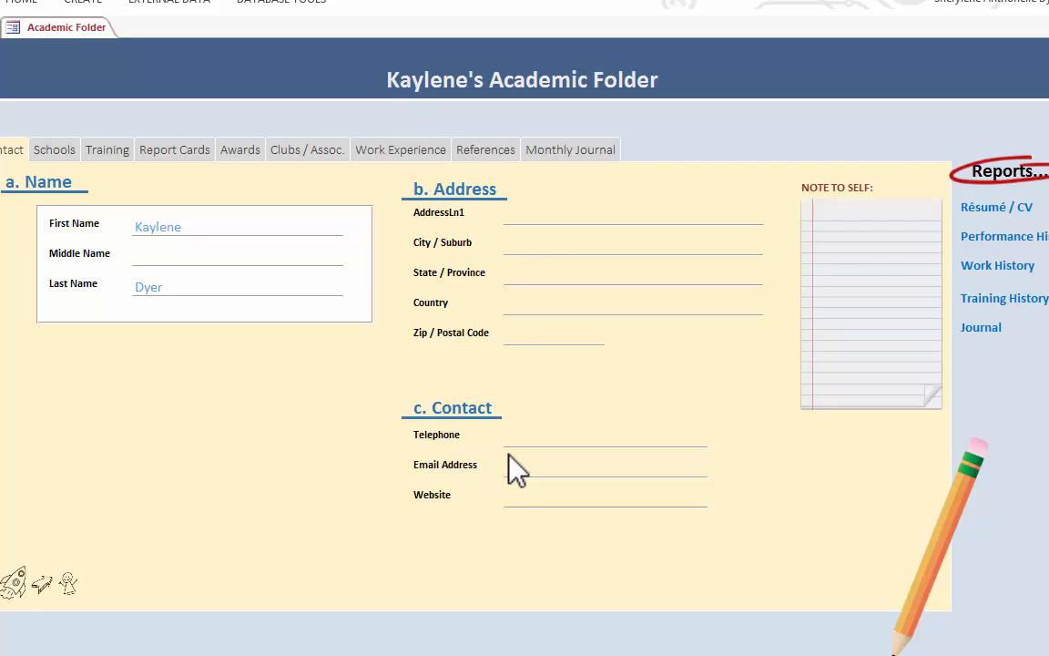
type("A")
left_click(574, 217)
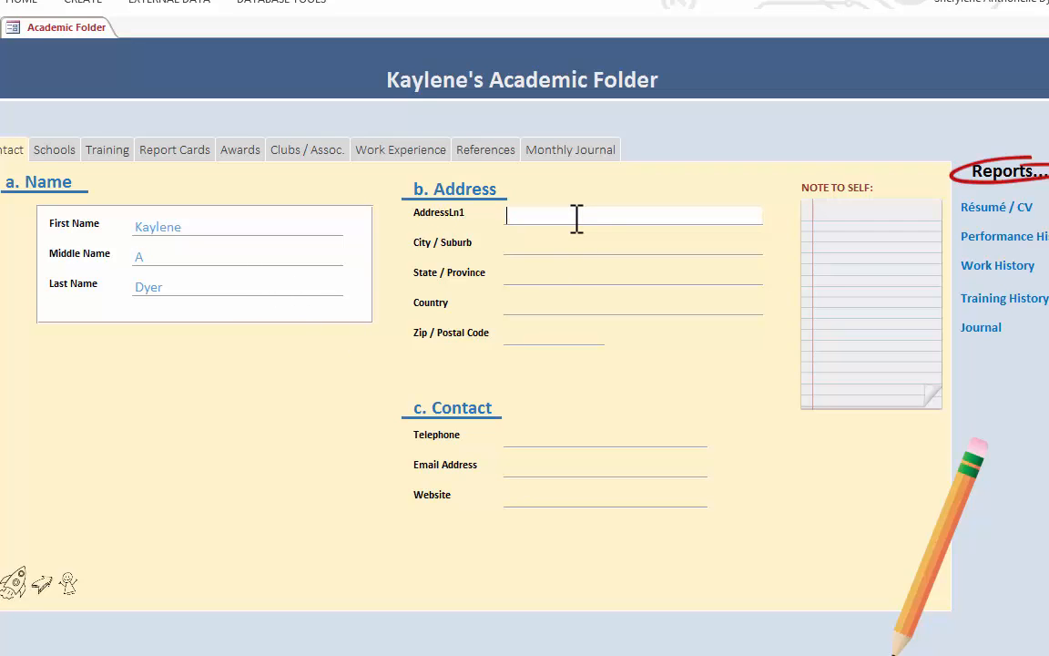
key("Tab")
type("Houston")
key("Tab")
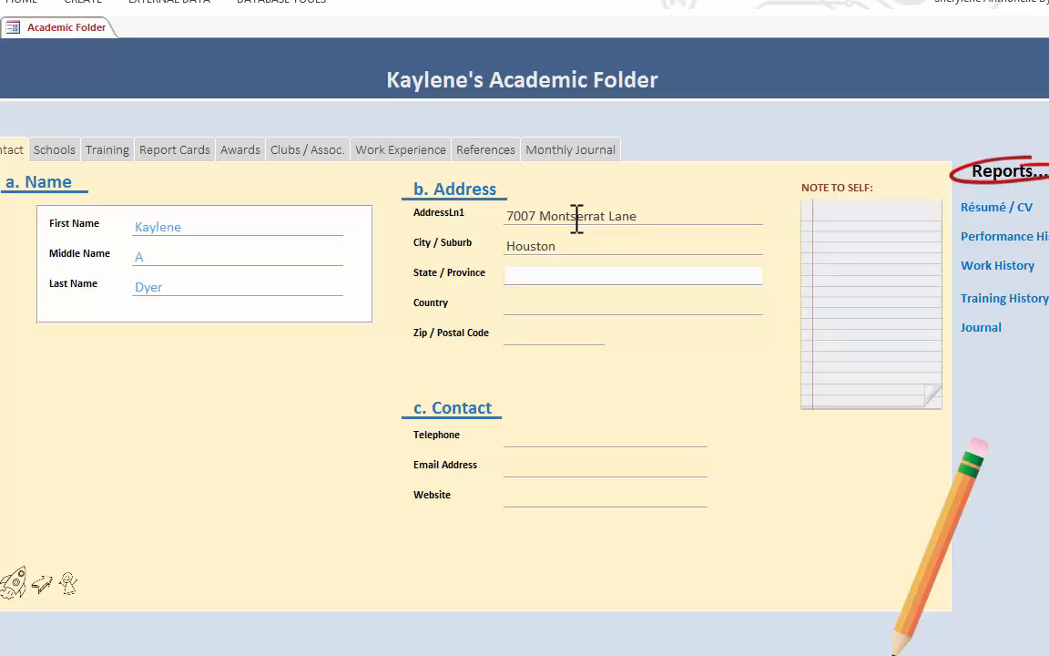
type("Texas")
key("Tab")
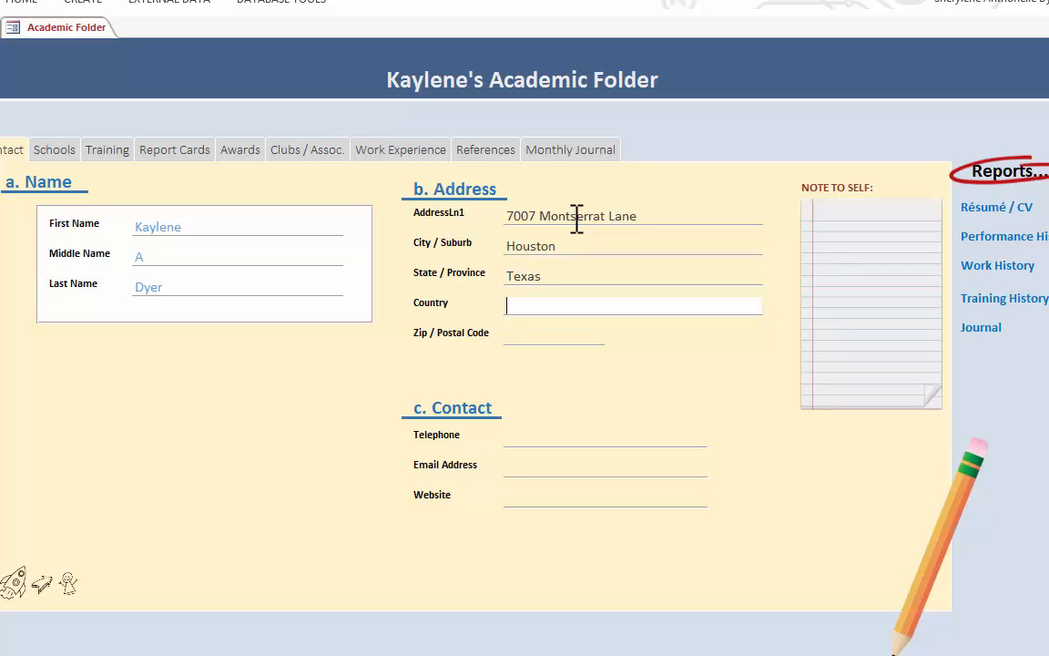
type("USA")
key("Tab")
type("77040")
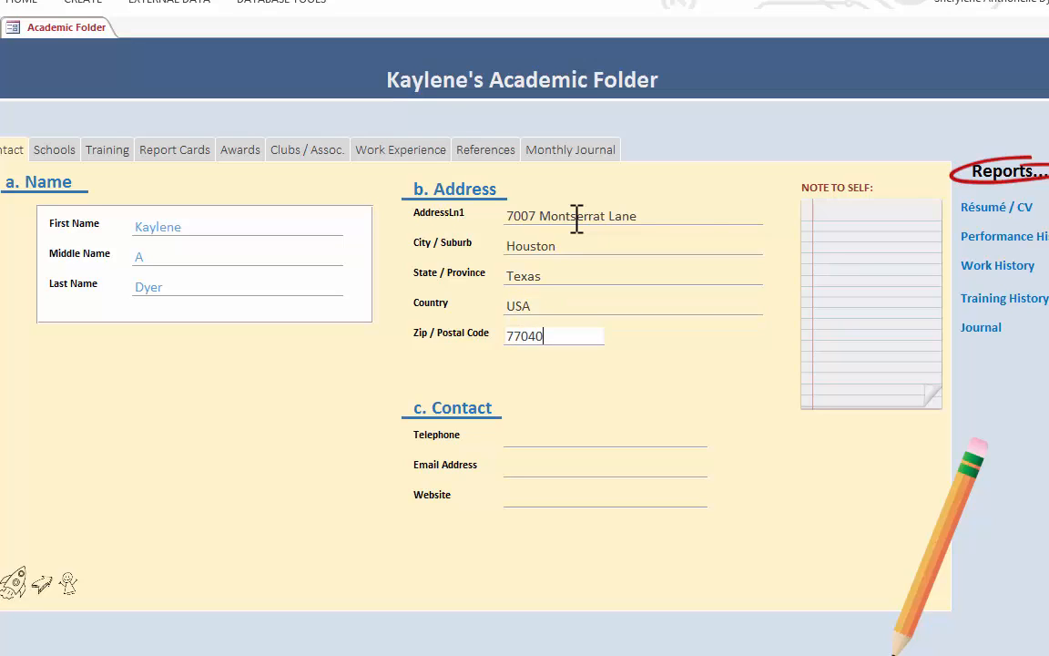
key("Tab")
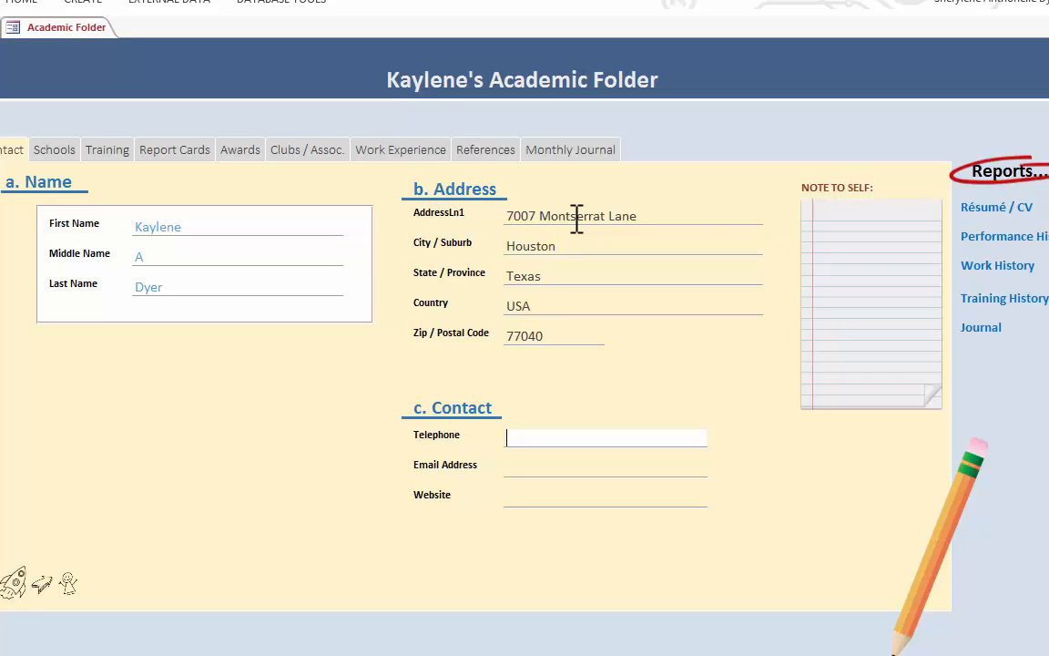
key("shift+Tab")
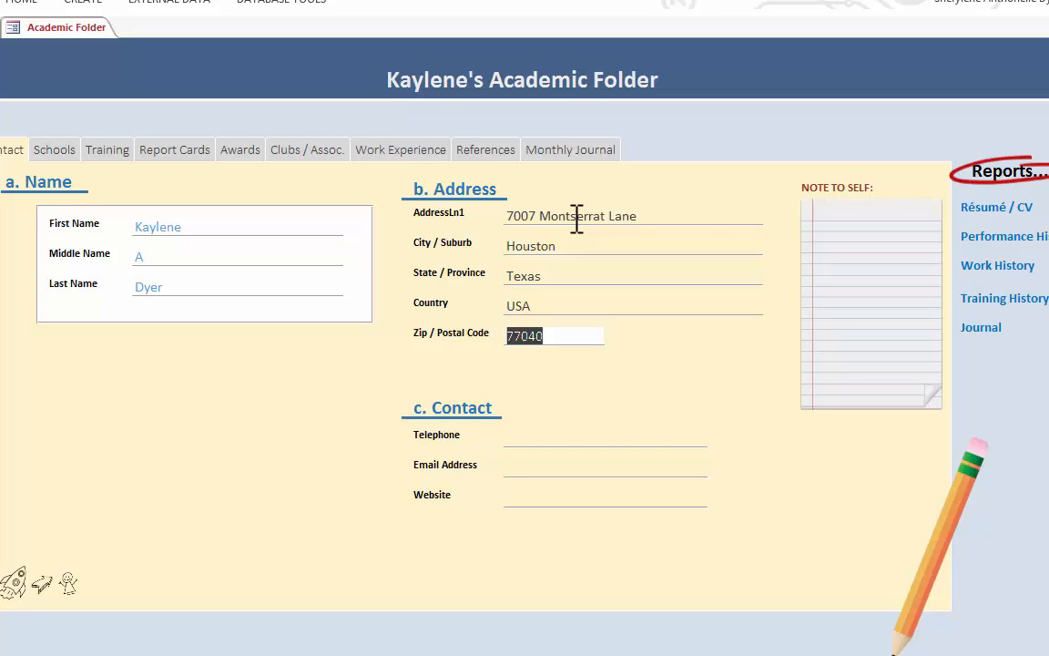
key("shift+Tab")
key("shift+Tab")
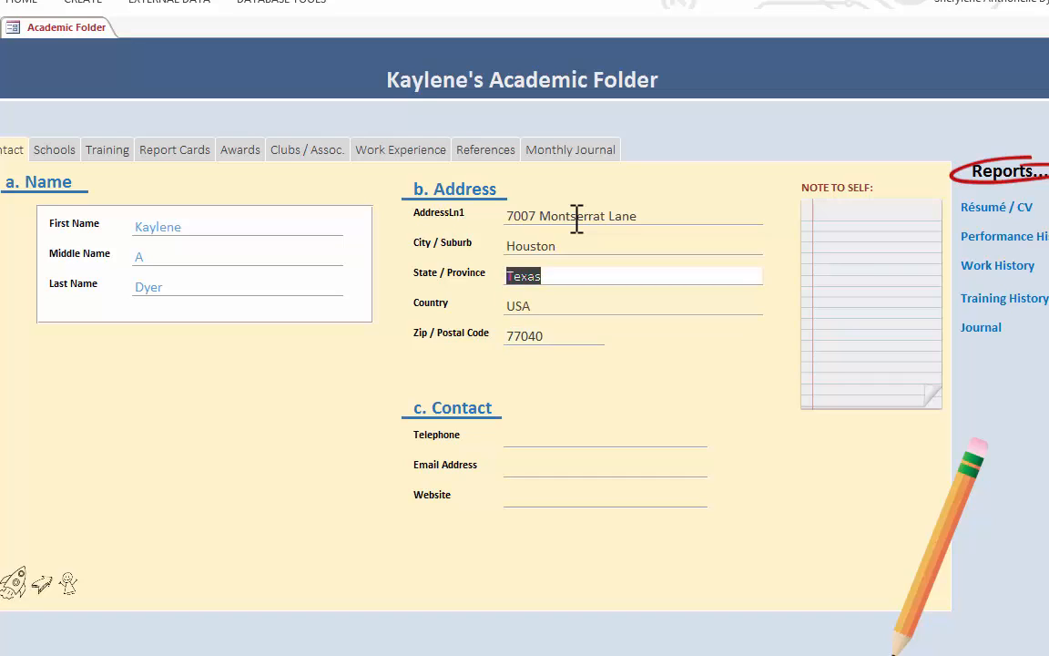
key("shift+Tab")
key("shift+Tab")
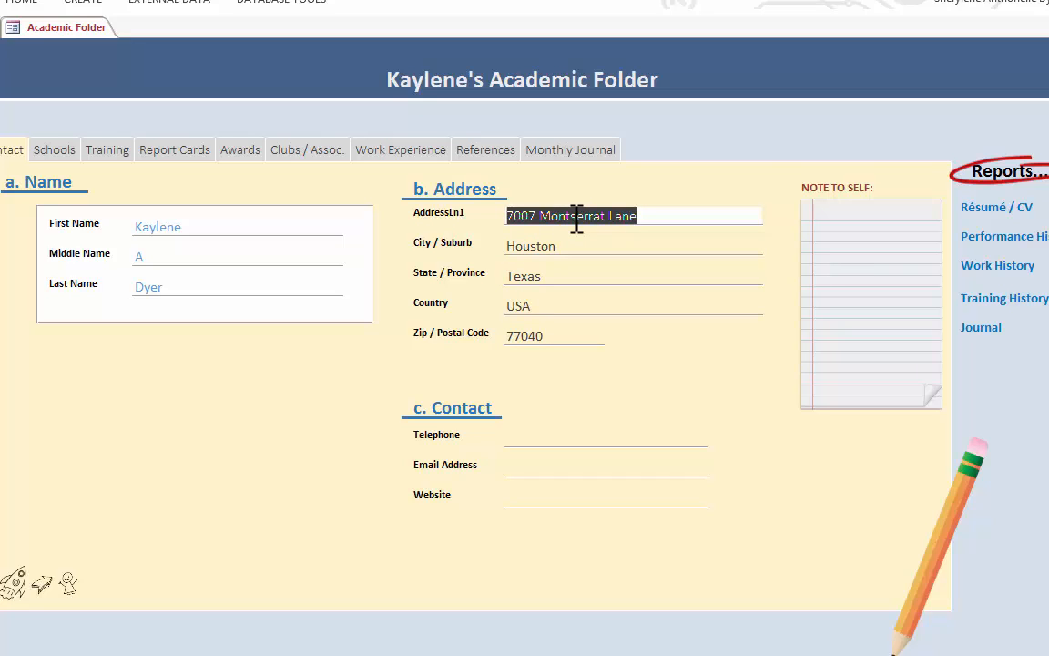
key("Tab")
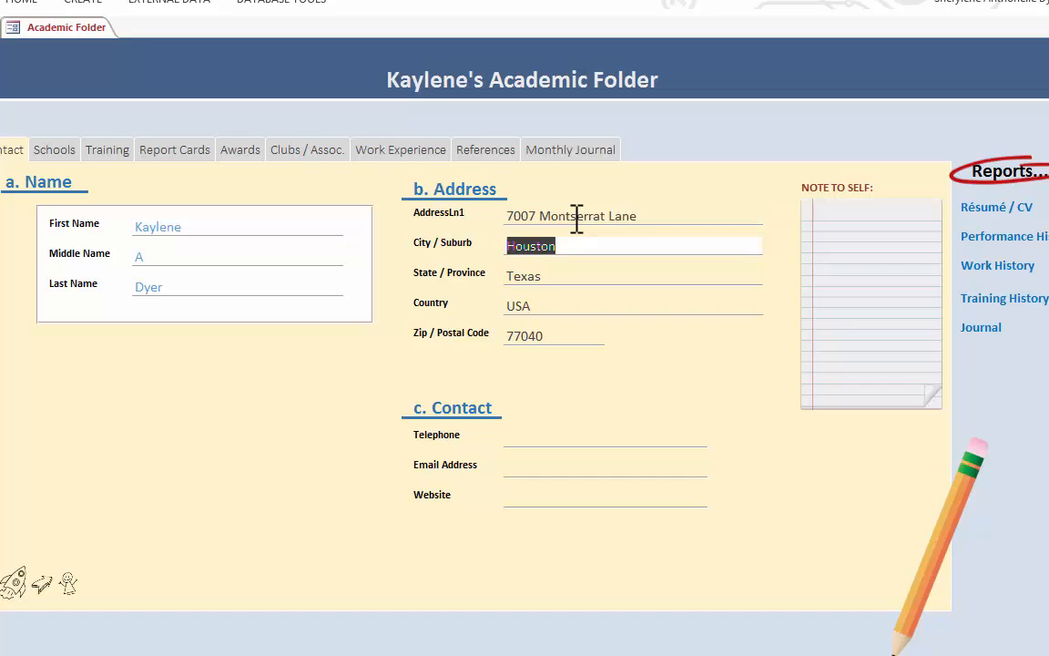
key("Tab")
key("Tab")
key("Tab")
key("Tab")
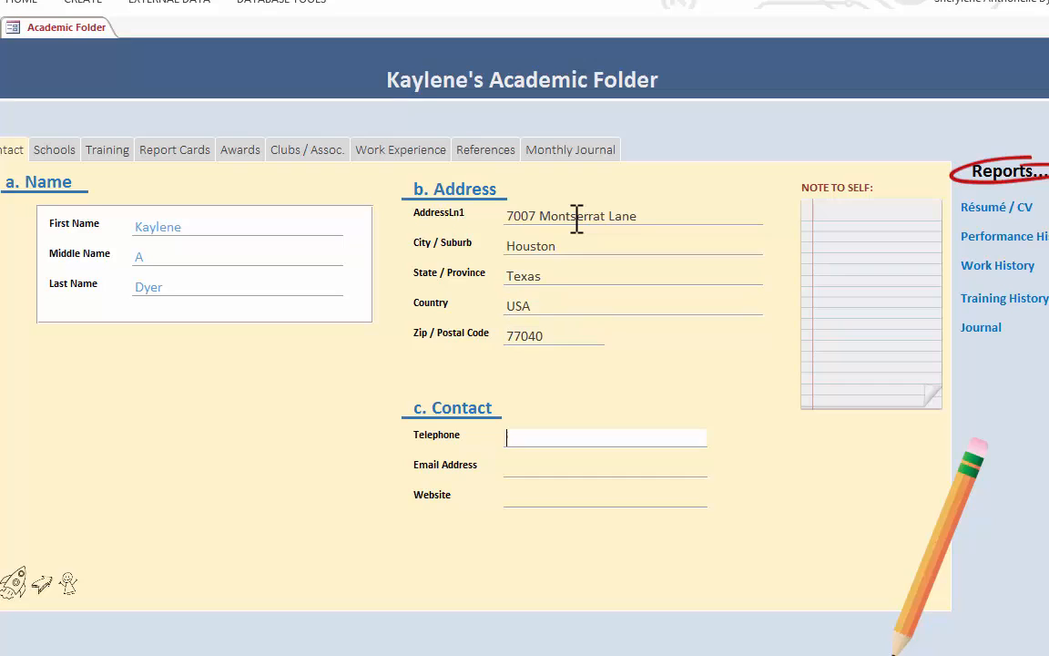
- Fill in the student's telephone number, email address and personal website in the Contact section
key("Tab")
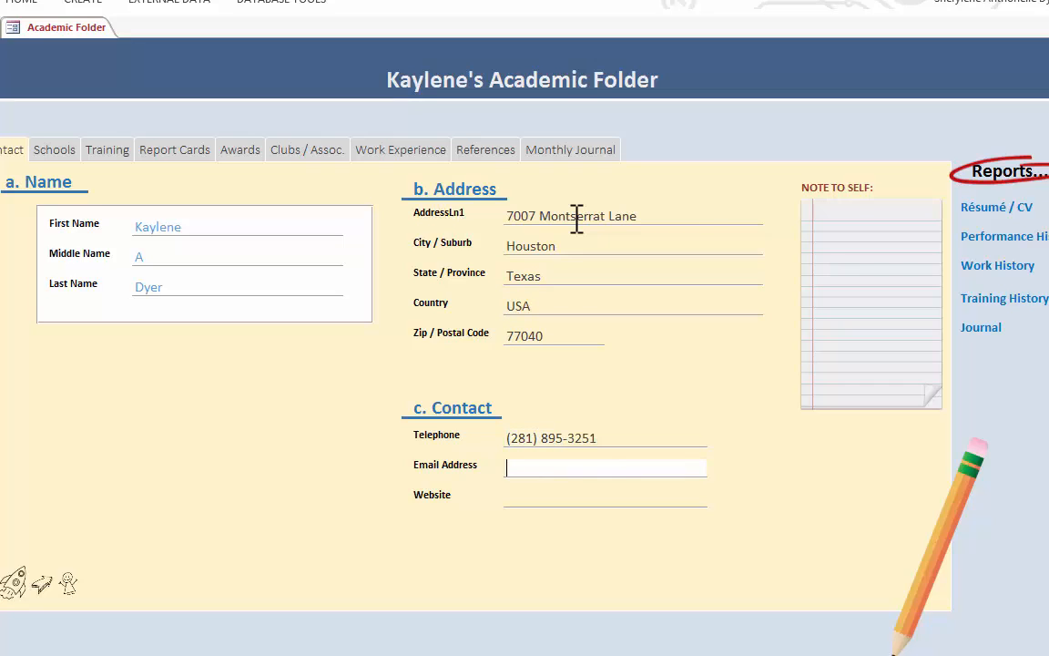
key("Tab")
type("www.")
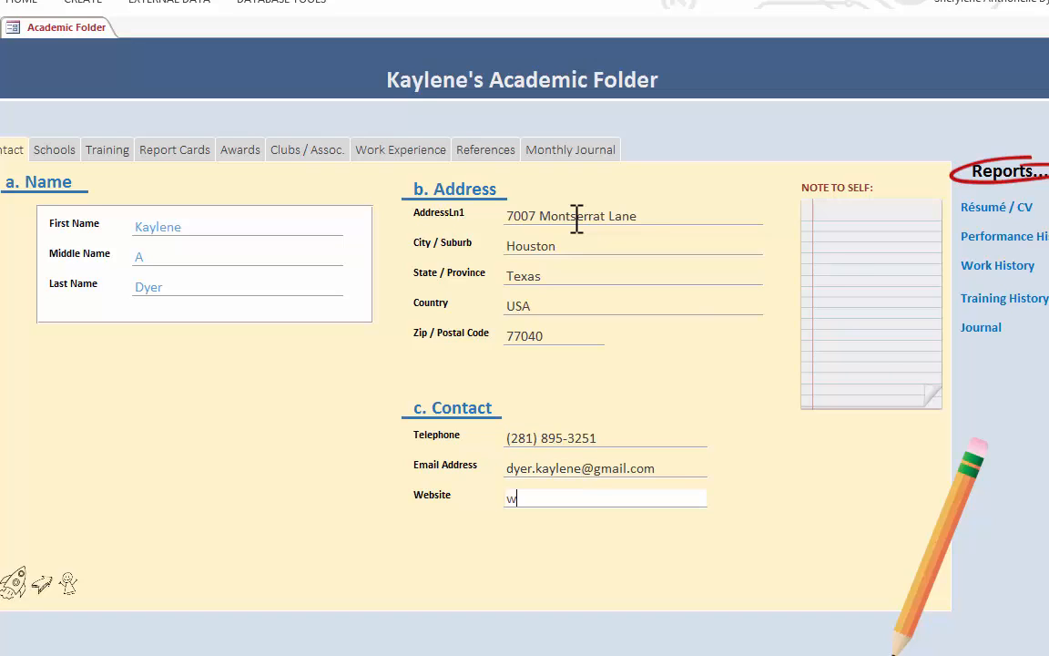
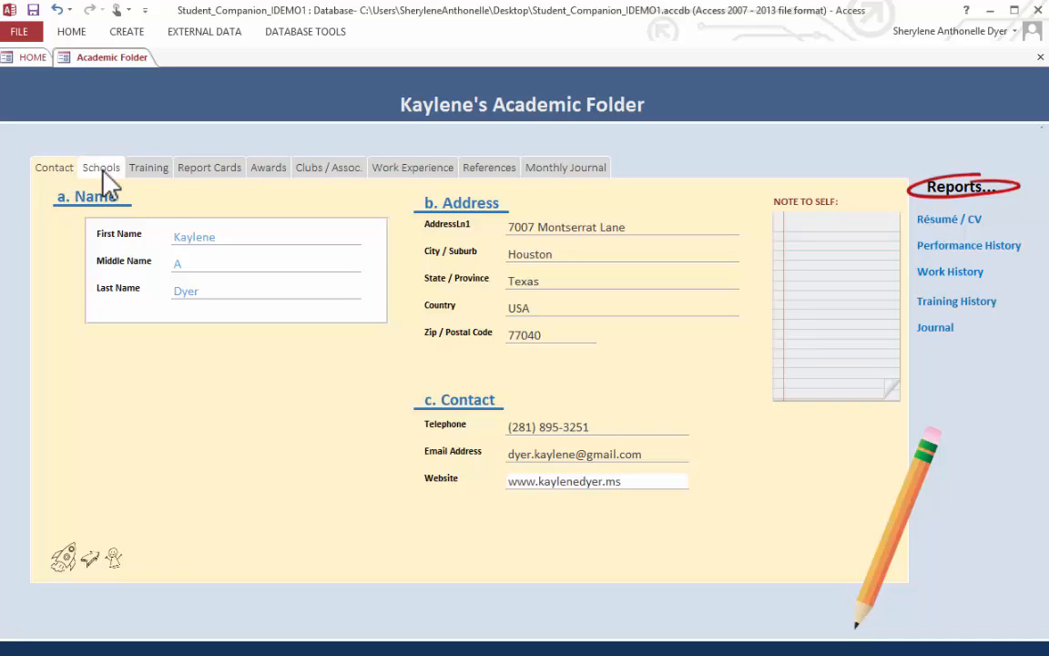
- Browse the existing school records in the Academic Folder and add a new school named St. Croix Educational Complex High School
left_click(101, 168)
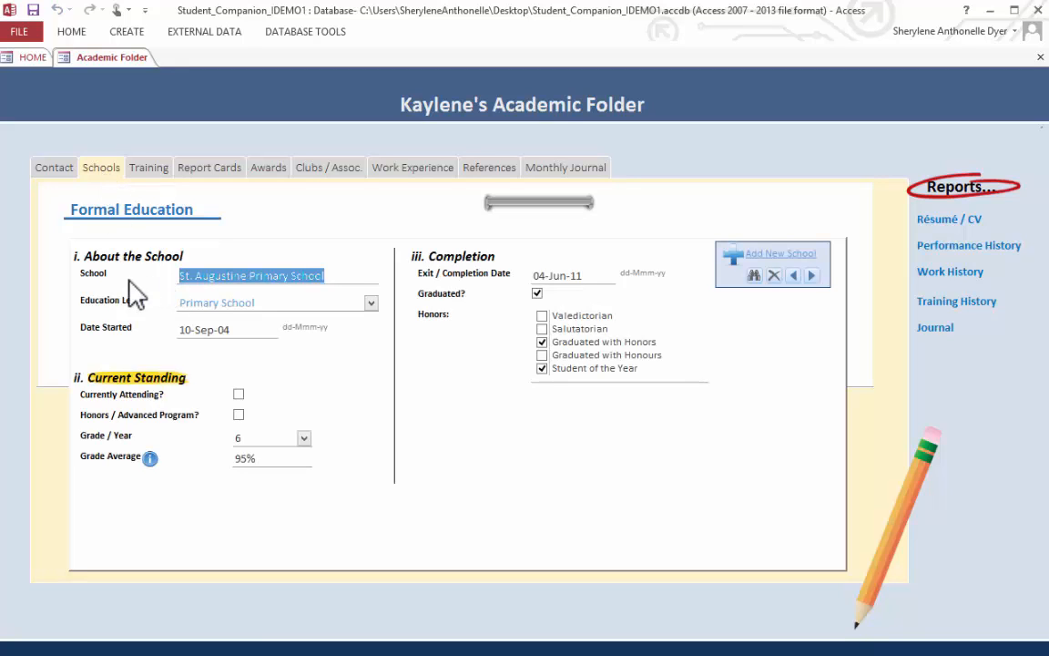
left_click(795, 276)
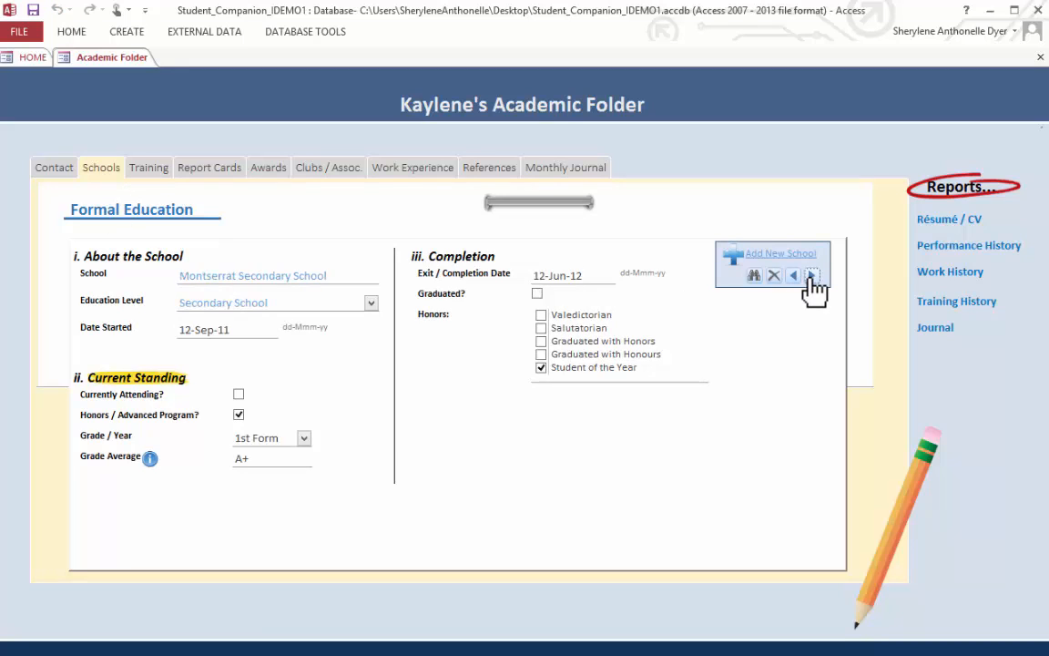
left_click(794, 275)
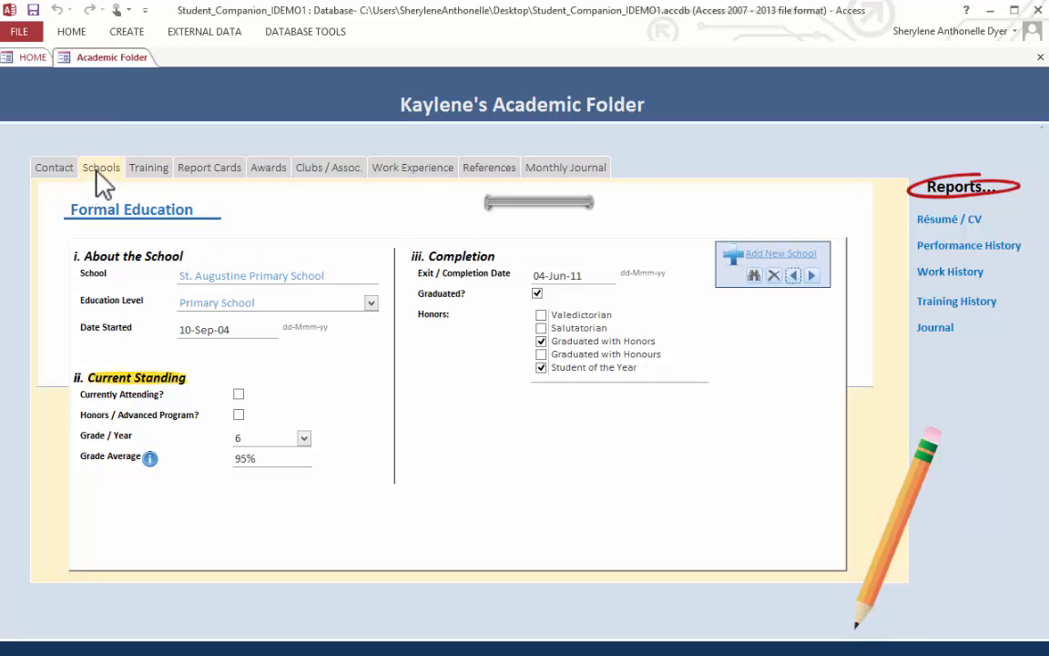
left_click(807, 257)
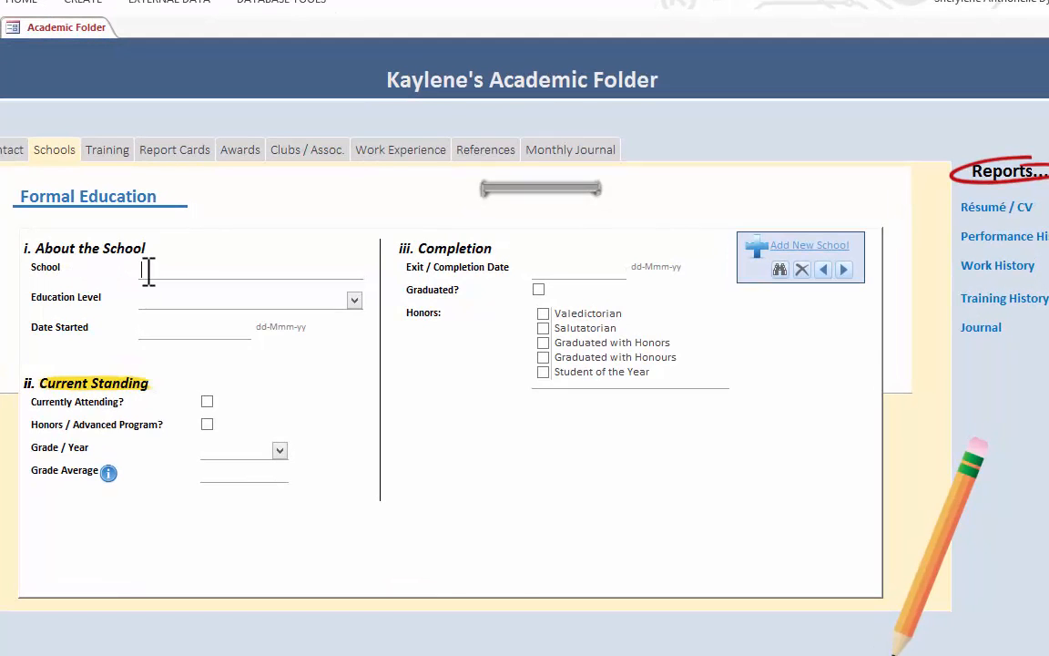
type("St. Croix Educational Complex High School")
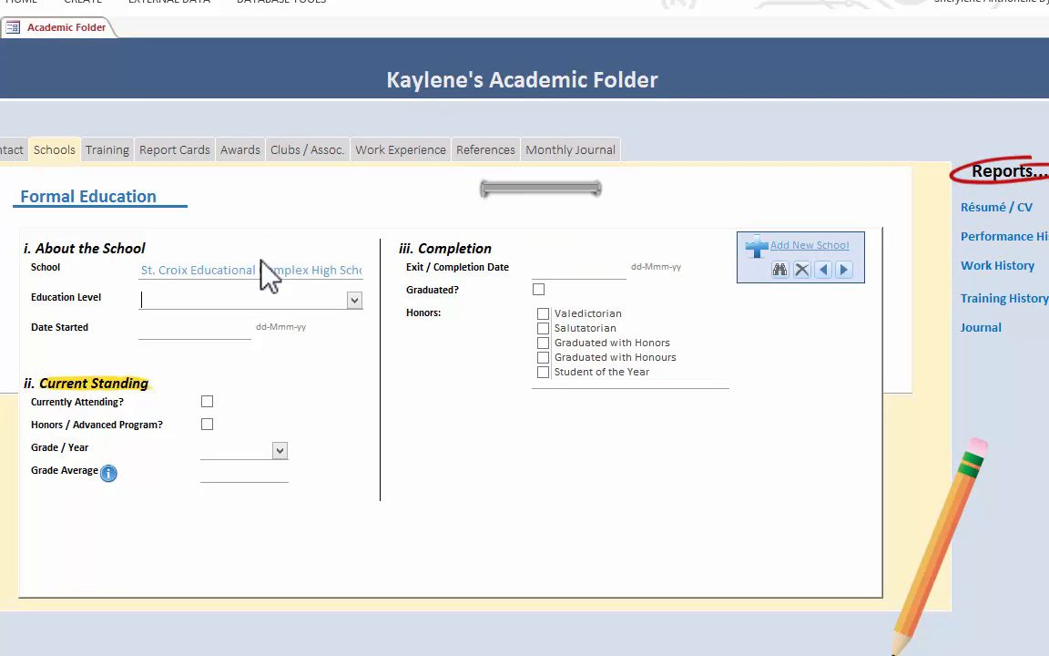
- Add College to the list of choices for the Education Level field
left_click(354, 299)
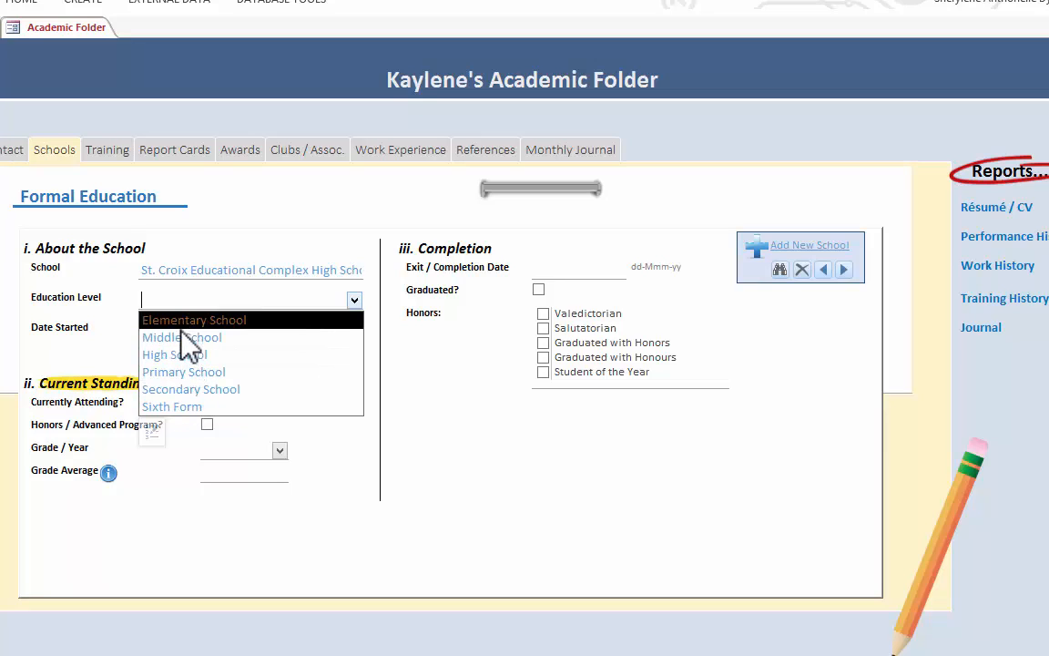
left_click(152, 431)
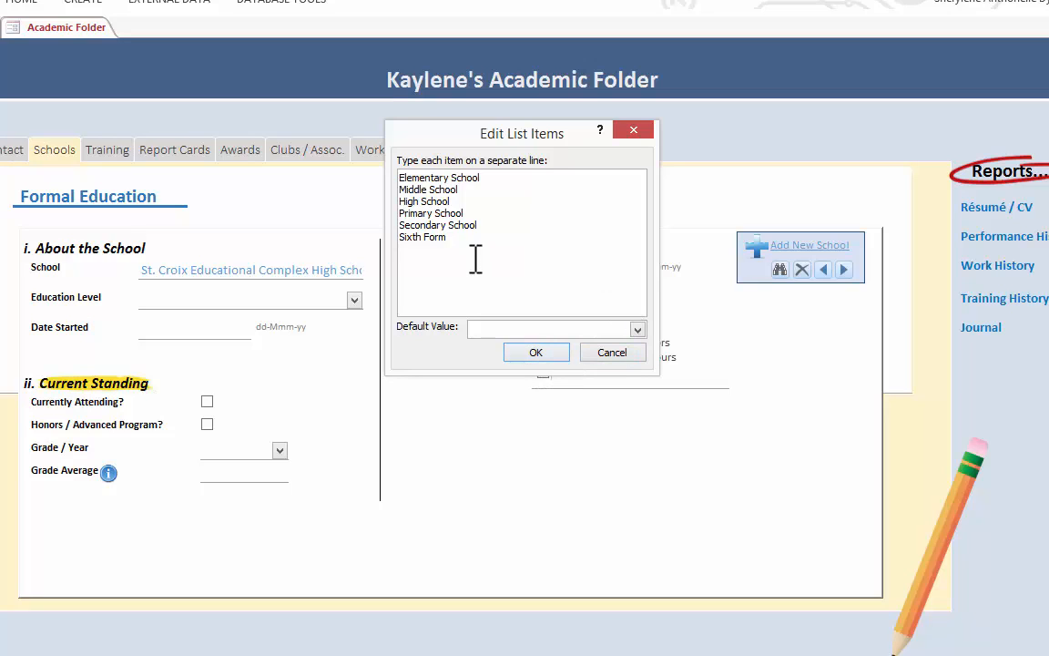
type("College")
left_click(542, 354)
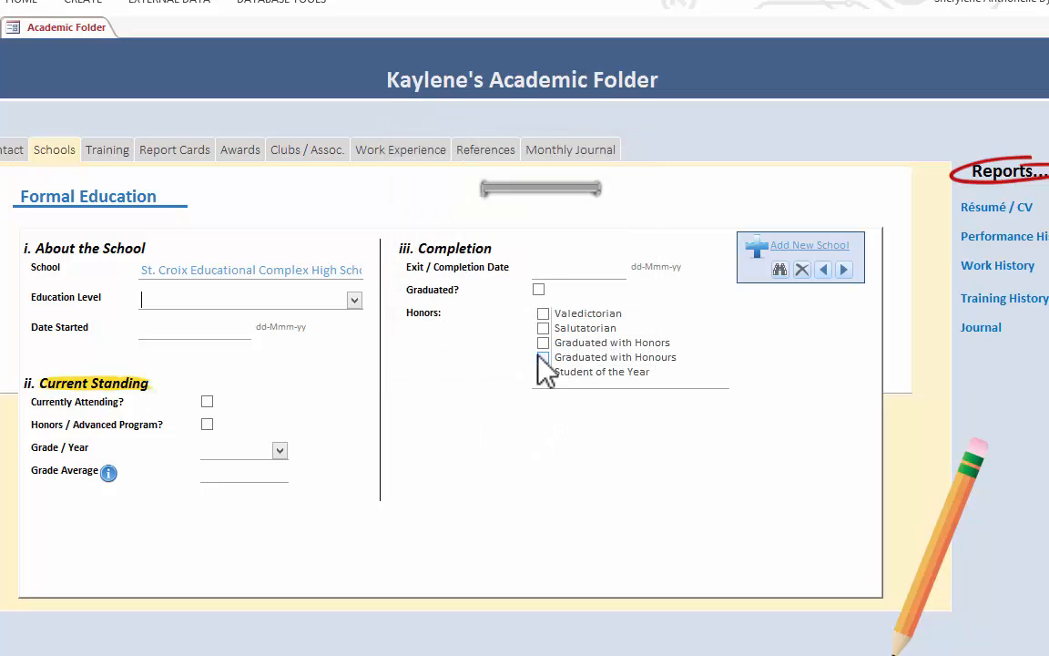
- Set the new school's education level to High School and its start date to 14-Aug-13
left_click(354, 300)
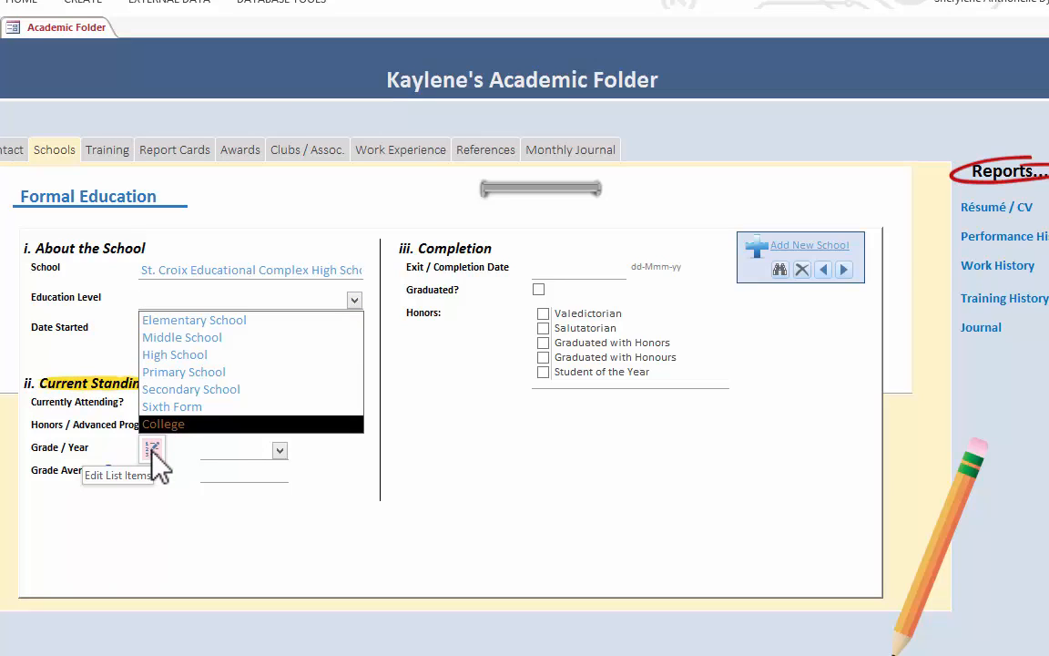
left_click(173, 357)
left_click(177, 331)
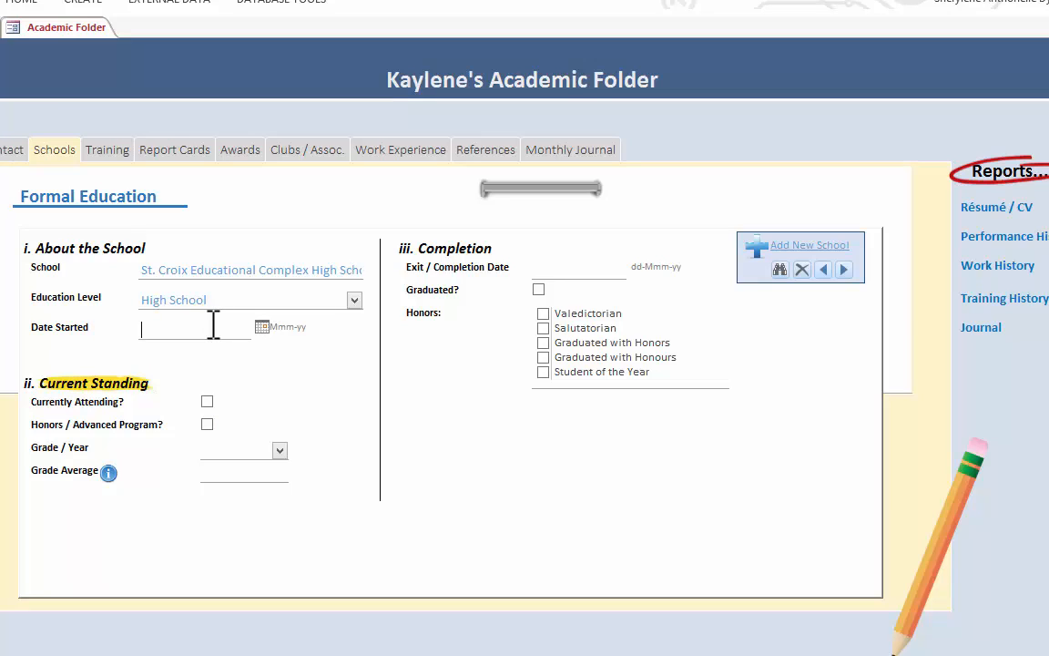
left_click(262, 326)
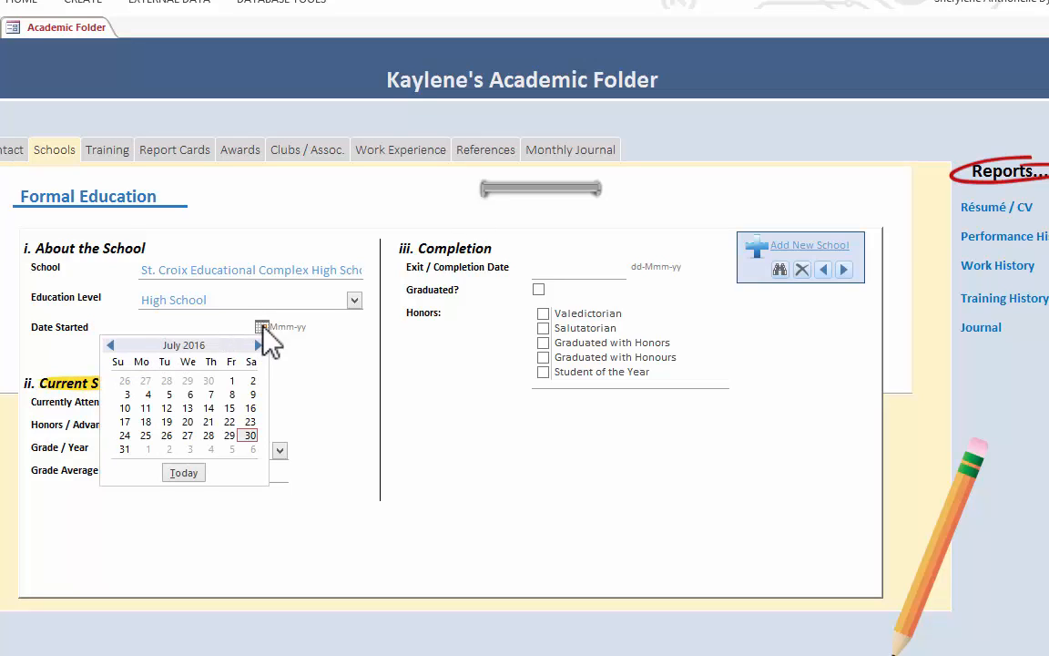
left_click(263, 326)
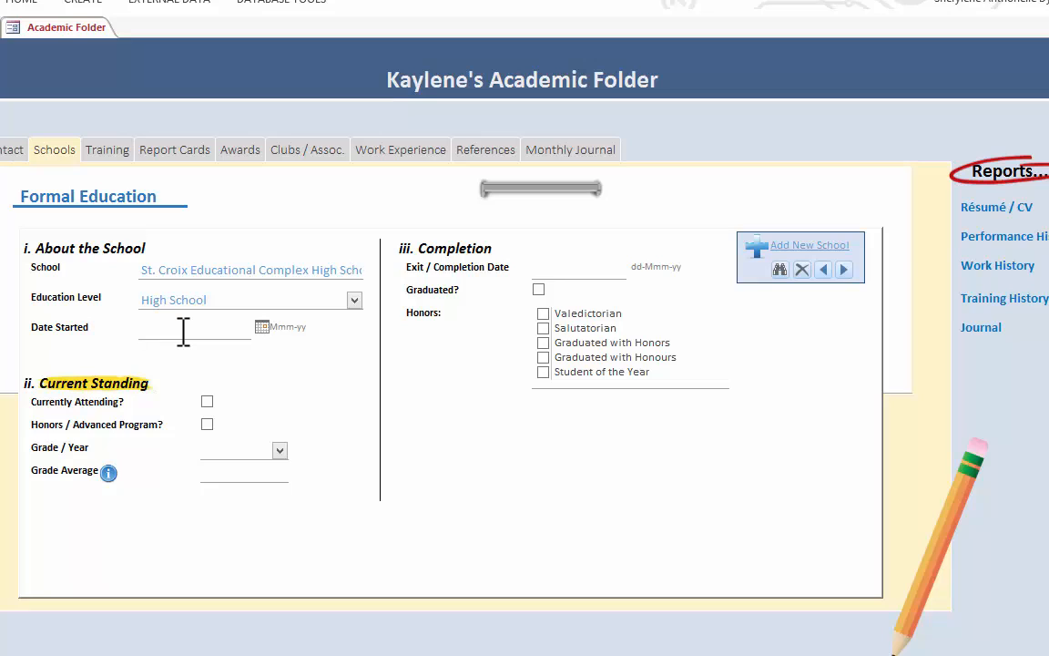
type("14-Aug-13")
left_click(274, 306)
- Fill in the school's current standing: currently attending, honors / advanced program, grade 11 and a grade average of 4.0
left_click(207, 402)
left_click(207, 425)
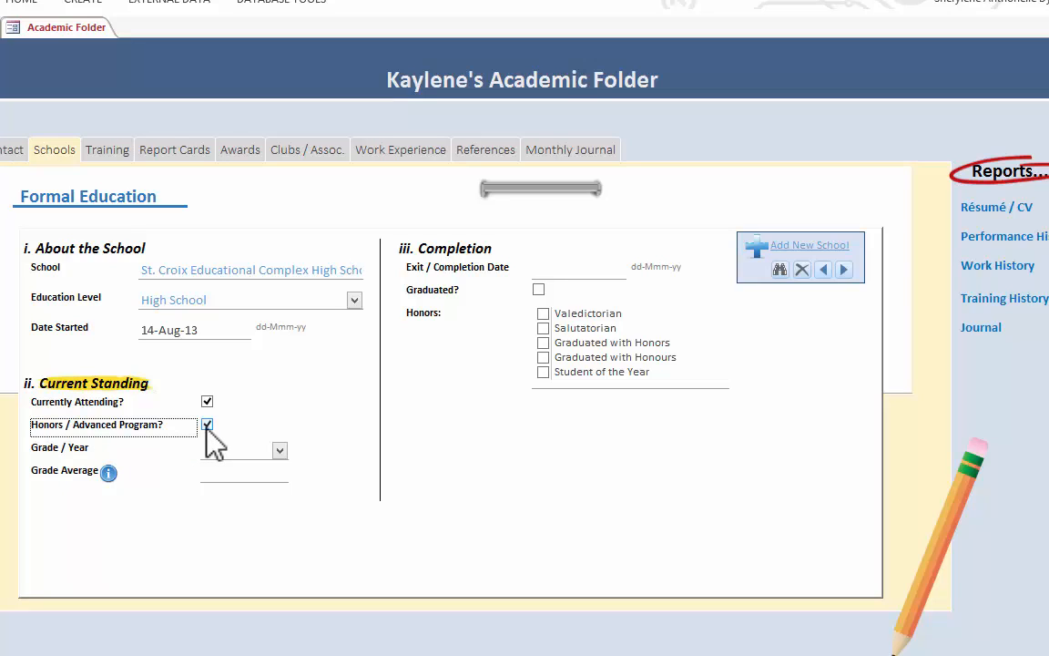
left_click(227, 448)
left_click(279, 451)
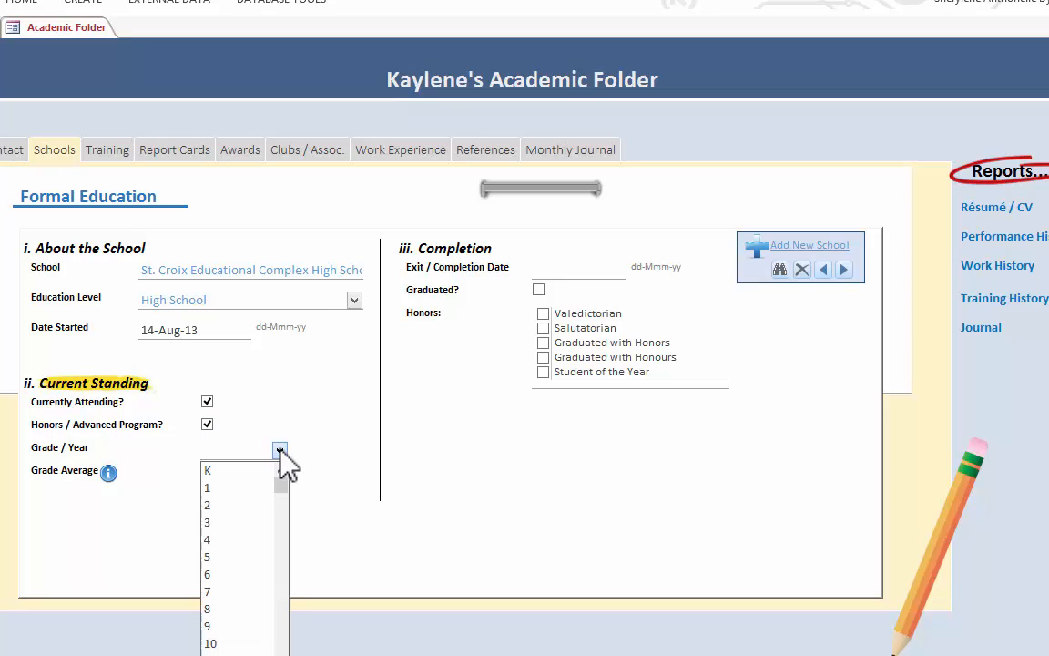
left_click(227, 653)
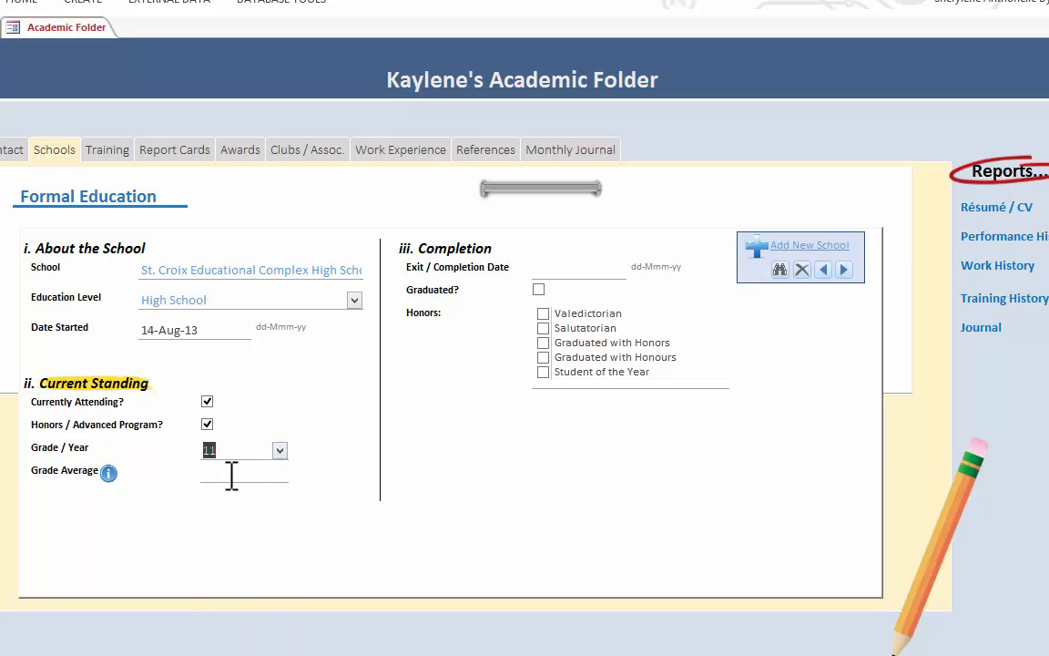
left_click(232, 474)
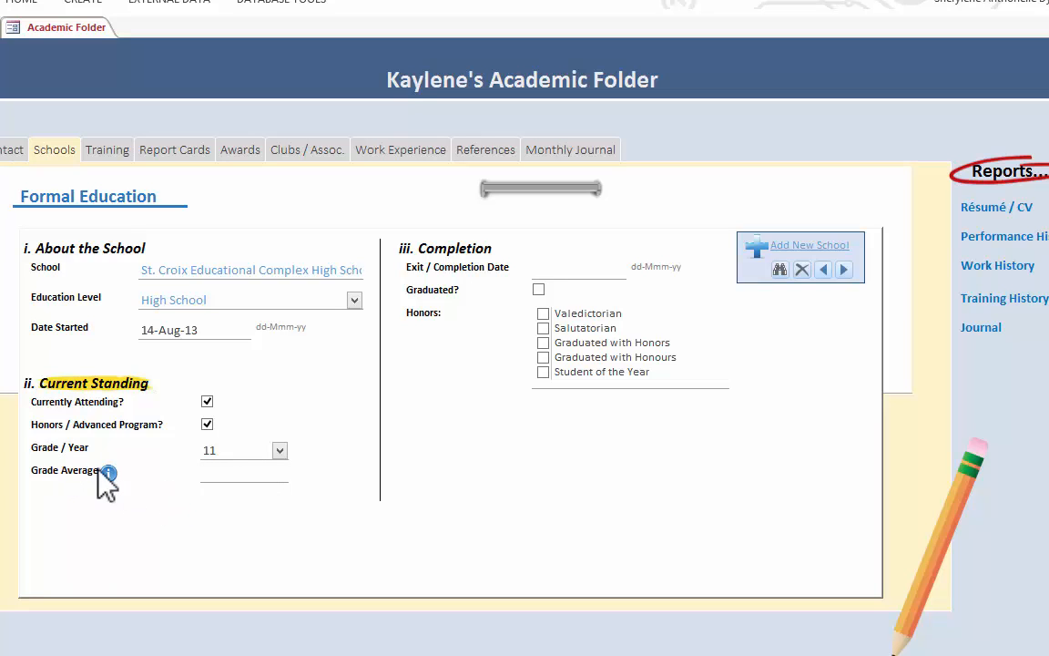
mouse_move(108, 475)
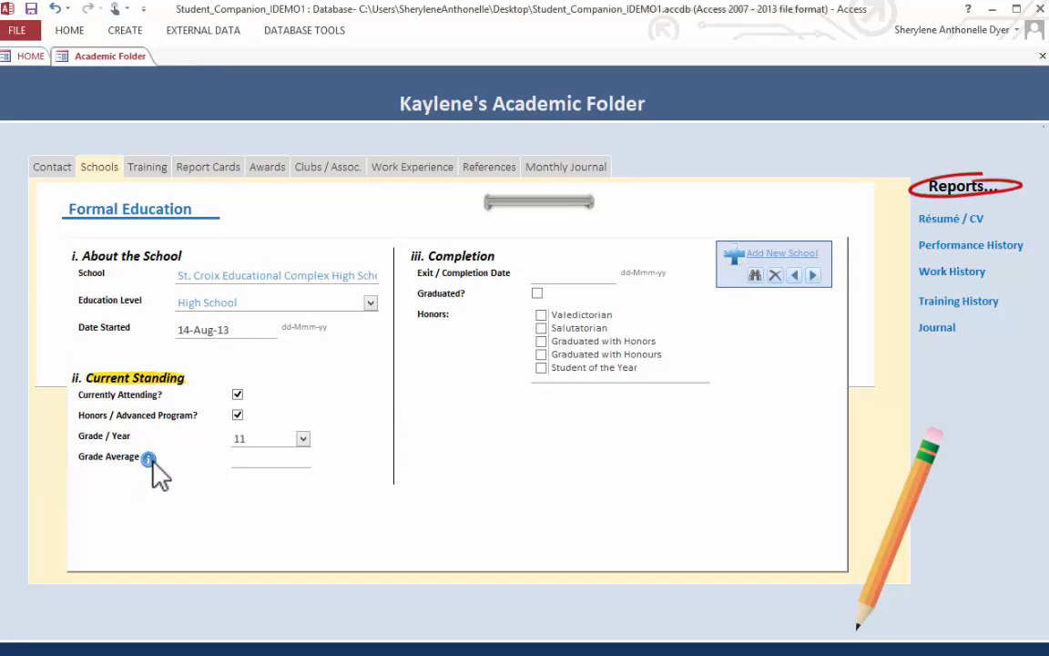
mouse_move(149, 462)
type("4.0")
- Go back through the school records to the first one, St. Augustine Primary School
left_click(794, 275)
left_click(794, 275)
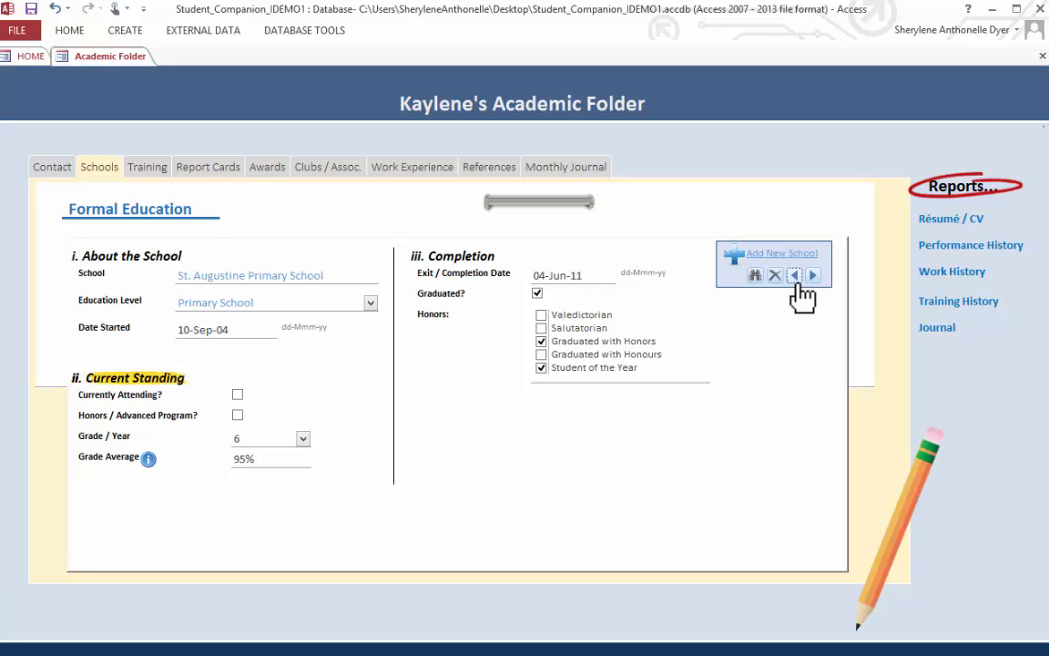
left_click(796, 280)
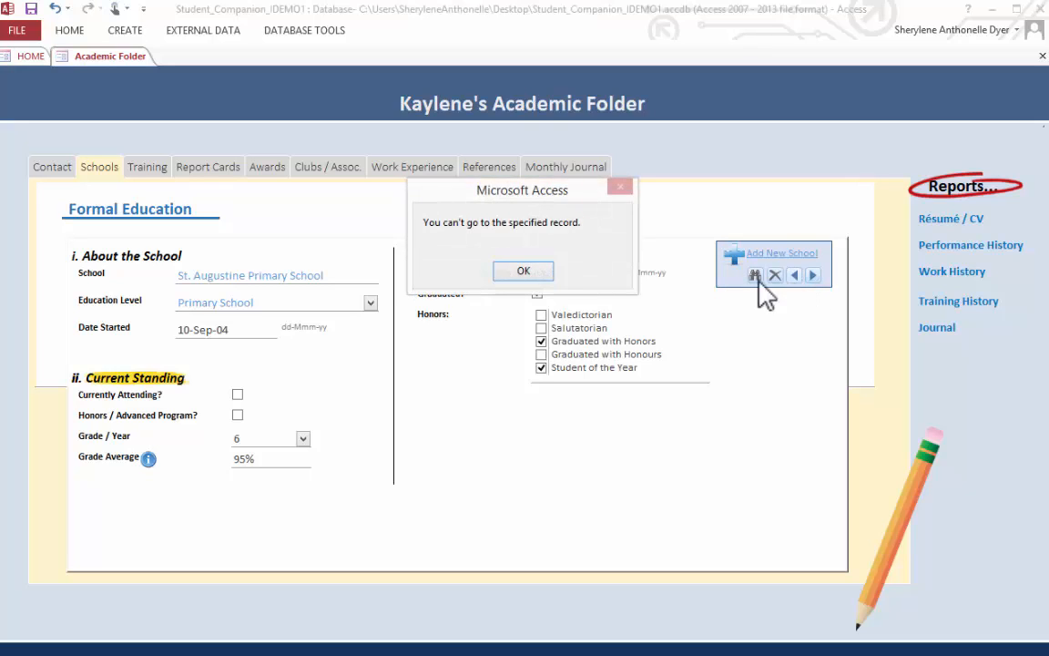
left_click(544, 269)
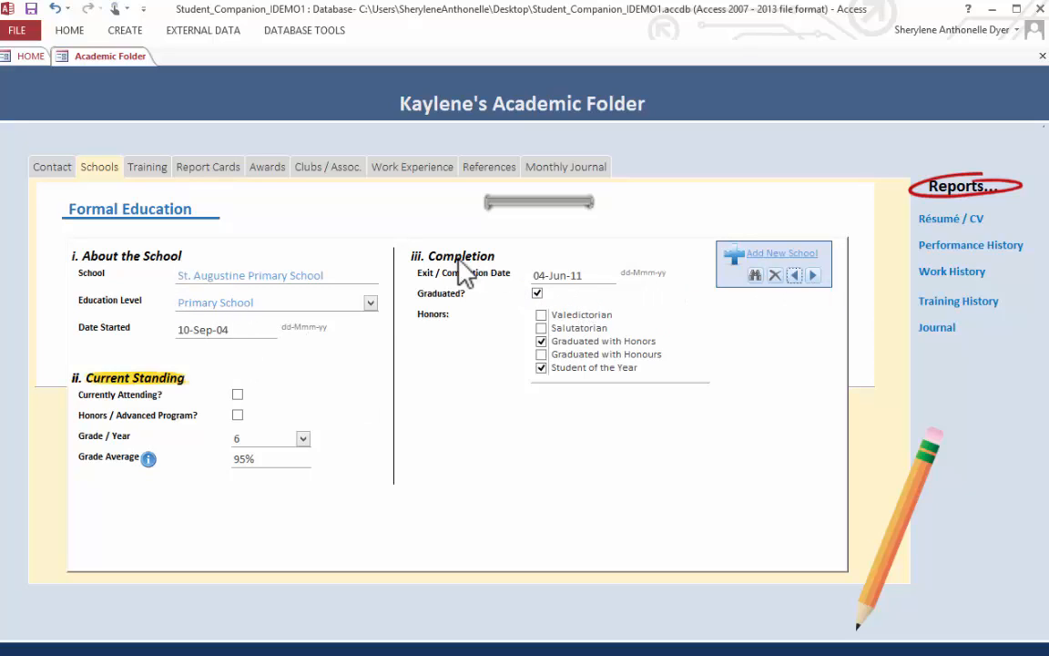
- Try to leave the Grade / Year of St. Augustine Primary School empty, and set it back to 6
left_click(230, 440)
key("BackSpace")
left_click(260, 332)
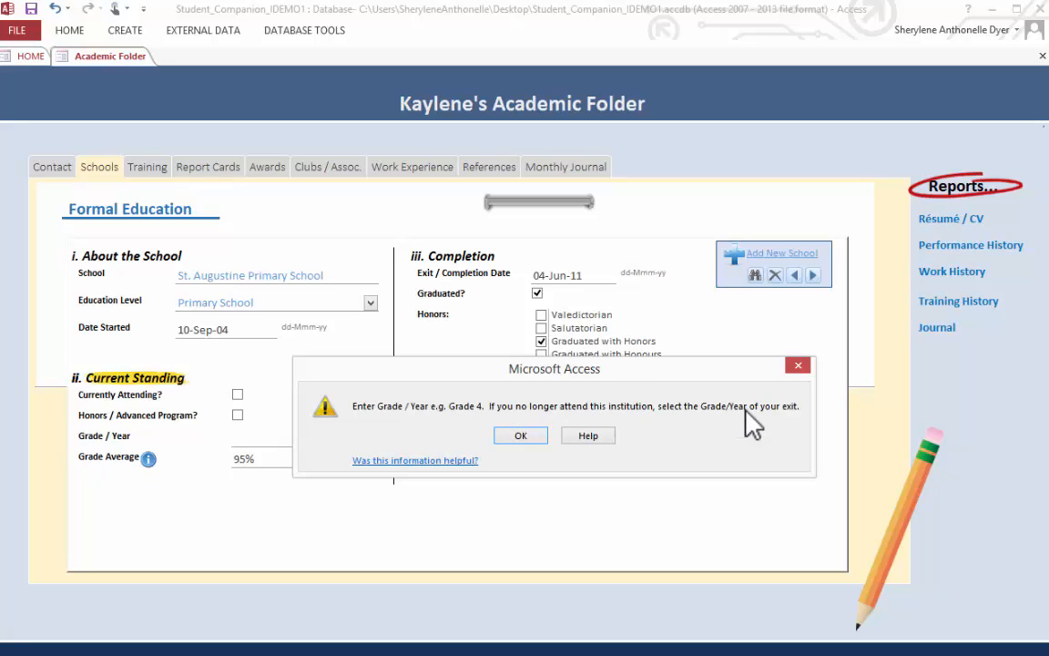
left_click(536, 436)
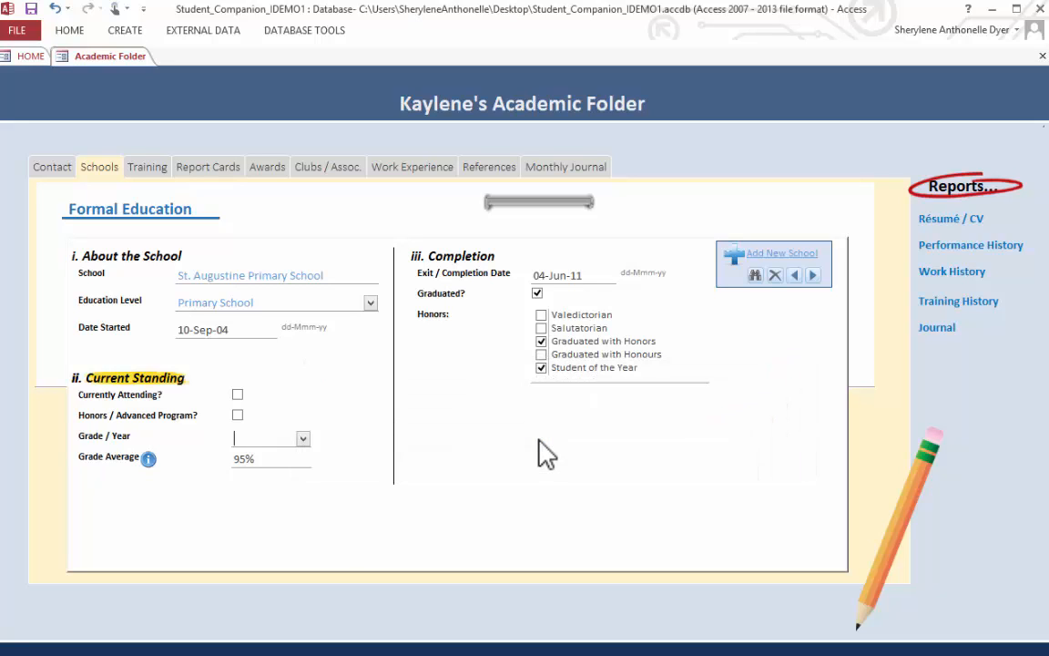
left_click(303, 438)
left_click(278, 559)
- Compare the completion dates, graduation status and honors across the first three school records
left_click(602, 275)
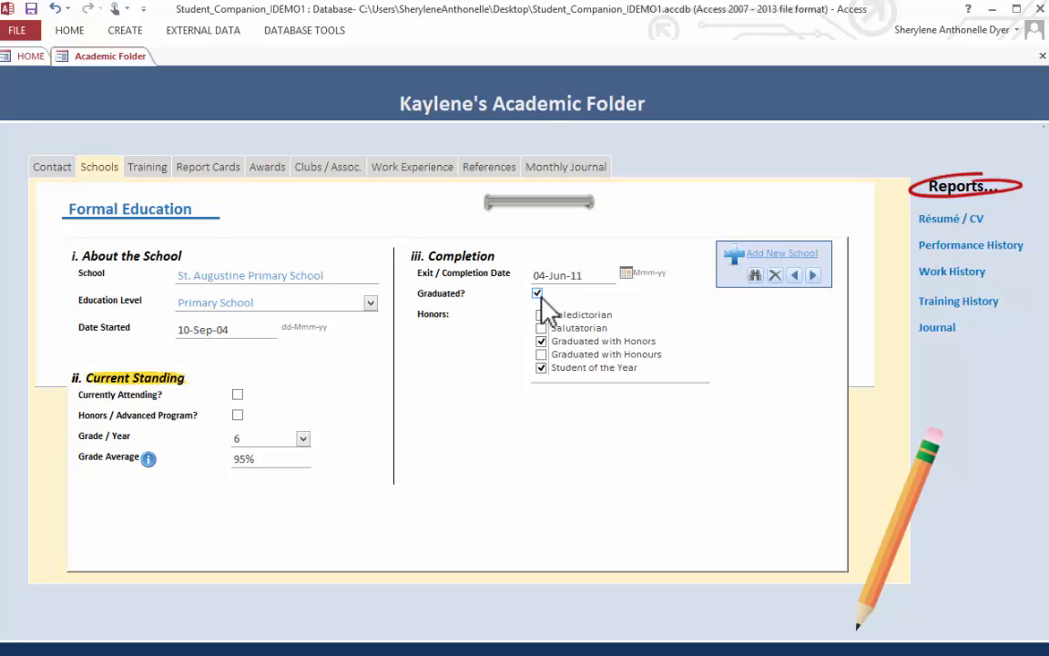
left_click(814, 275)
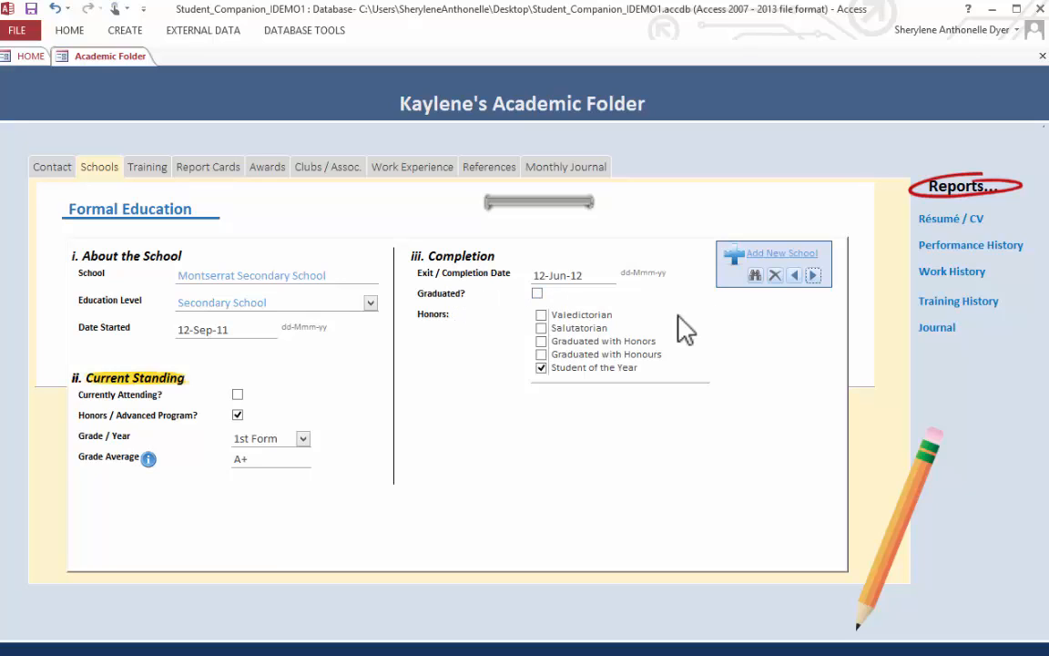
left_click(794, 275)
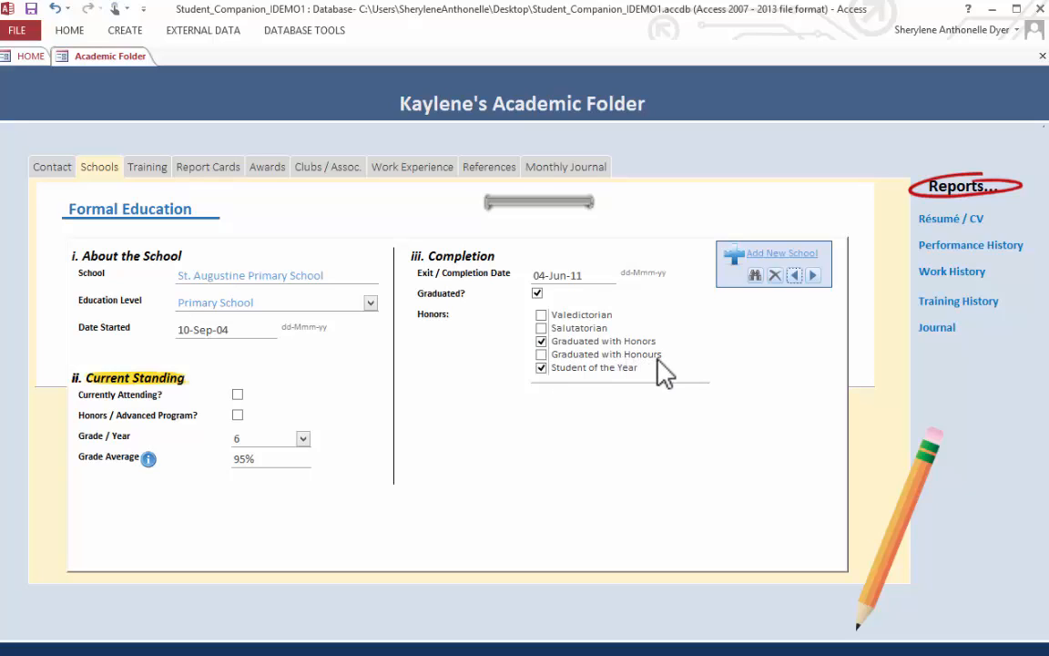
left_click(815, 278)
left_click(815, 278)
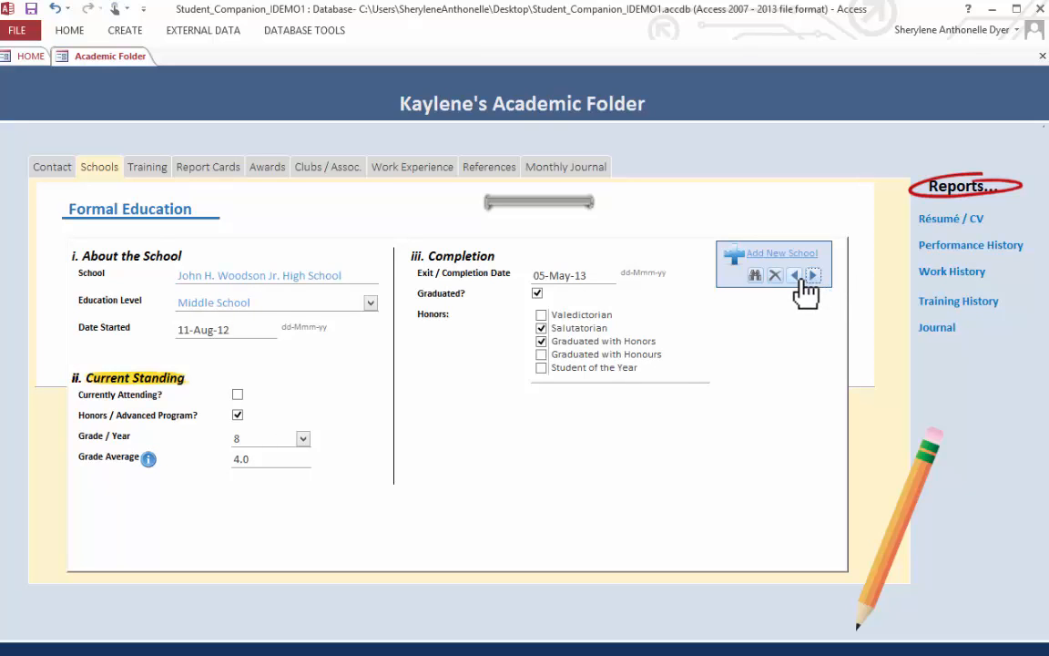
left_click(797, 276)
left_click(797, 276)
left_click(796, 276)
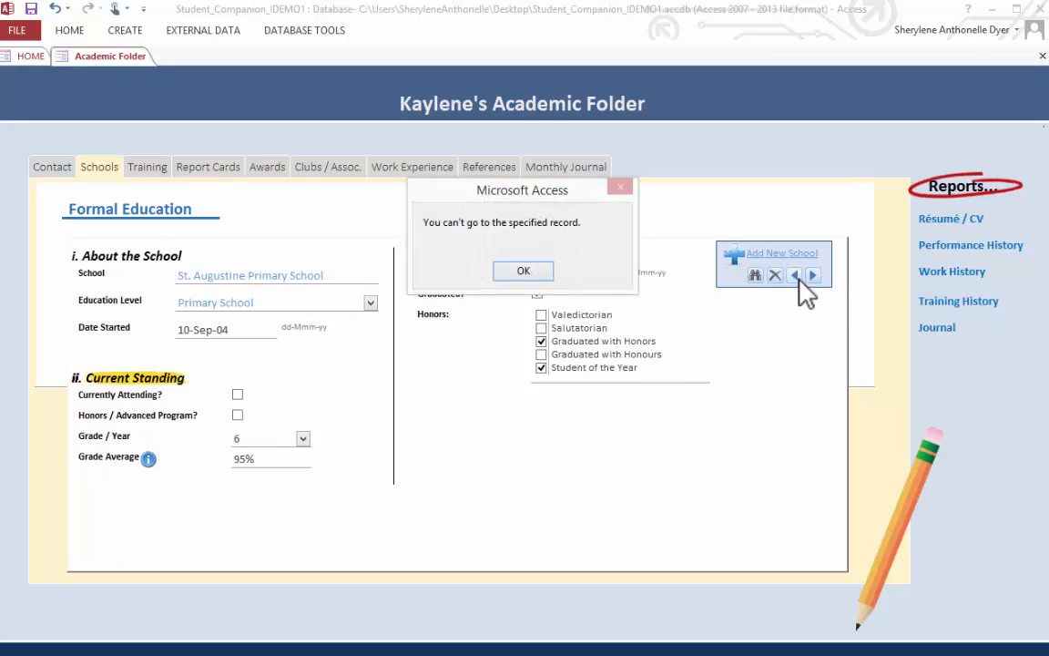
left_click(526, 270)
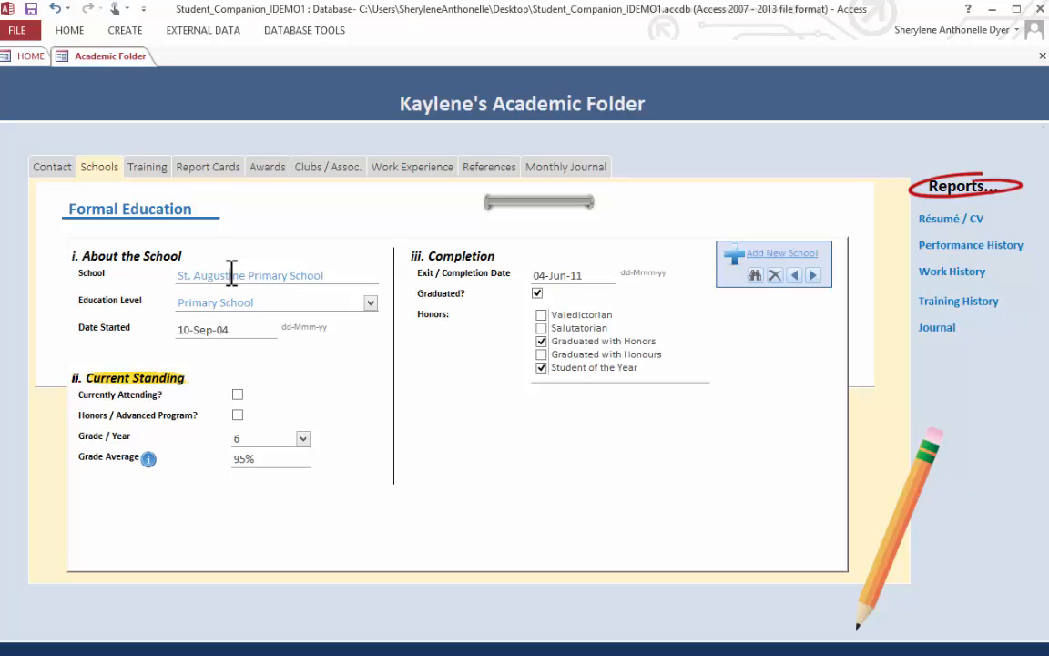
- Search the school names for "complex" to bring up the St. Croix Educational Complex High School record
left_click(230, 274)
left_click(755, 274)
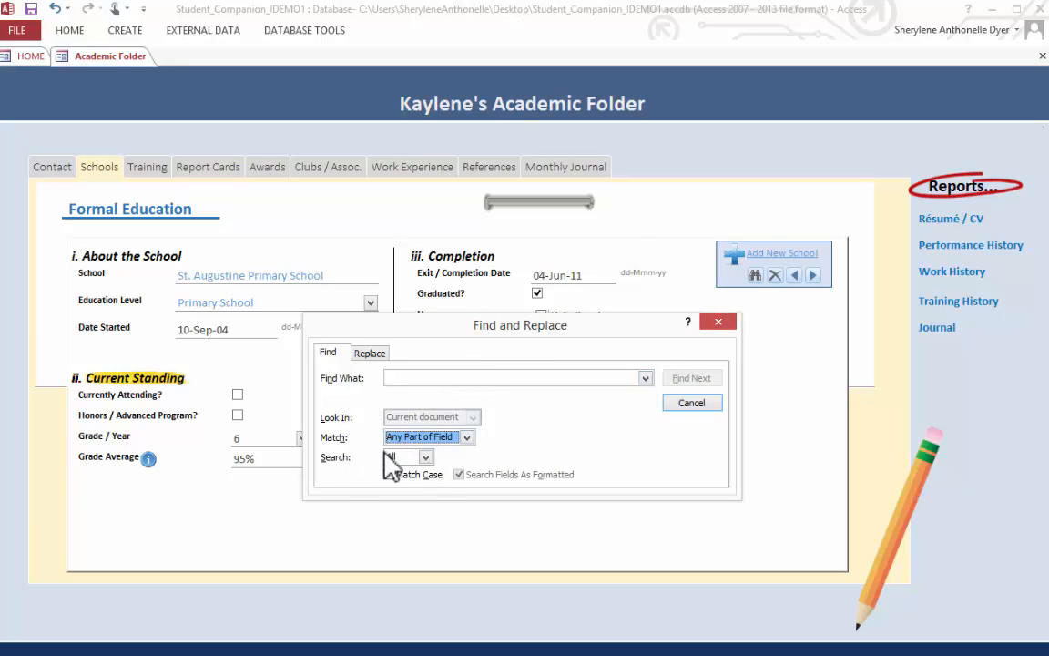
left_click(442, 377)
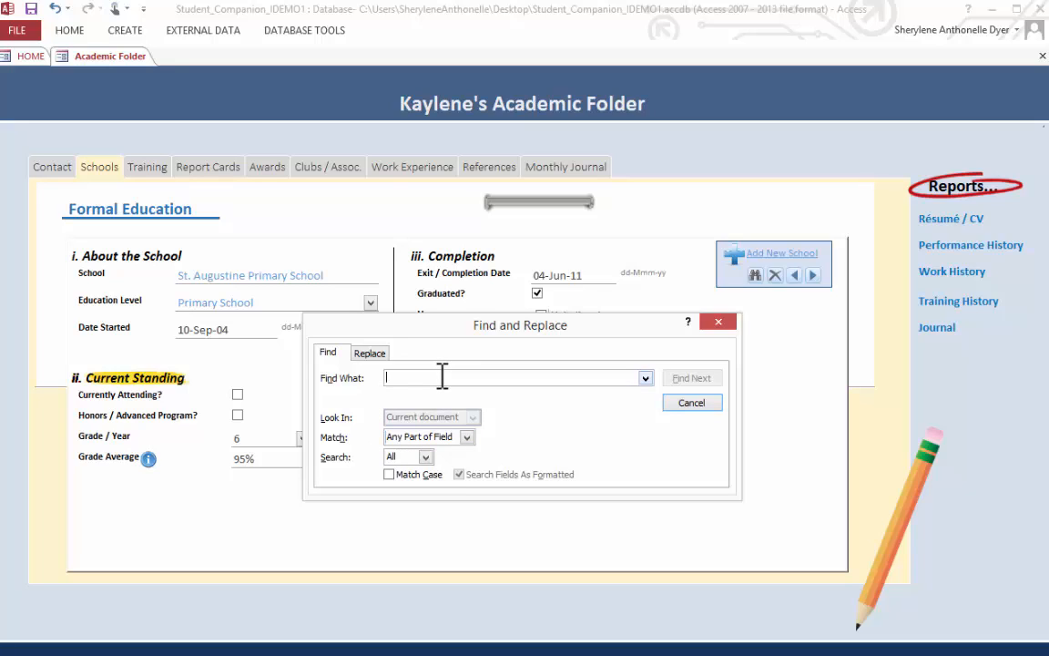
type("complex")
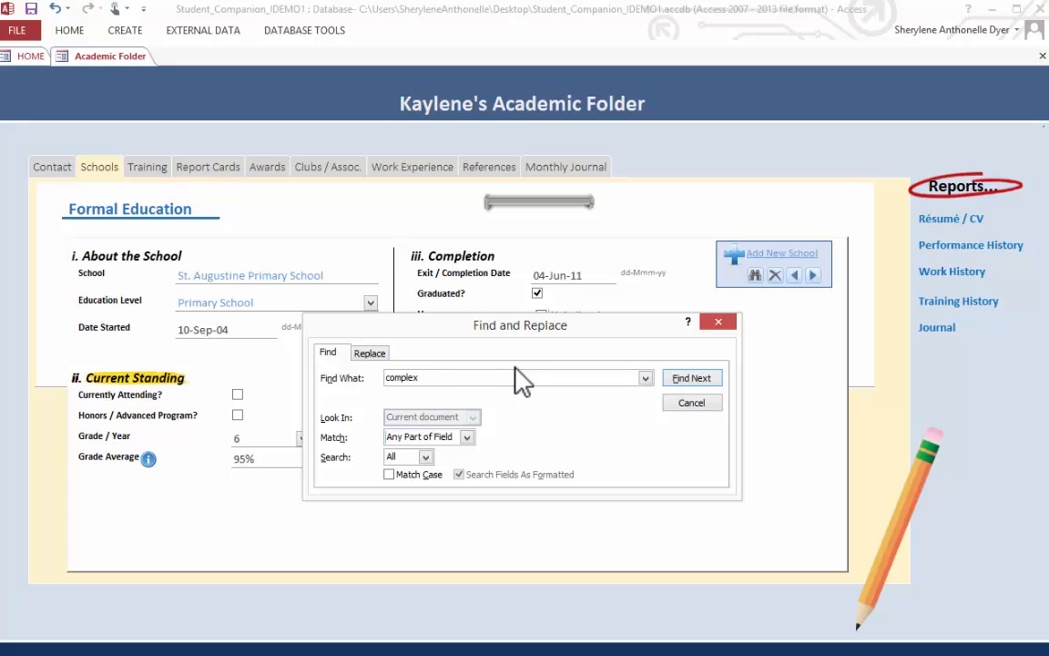
left_click(674, 377)
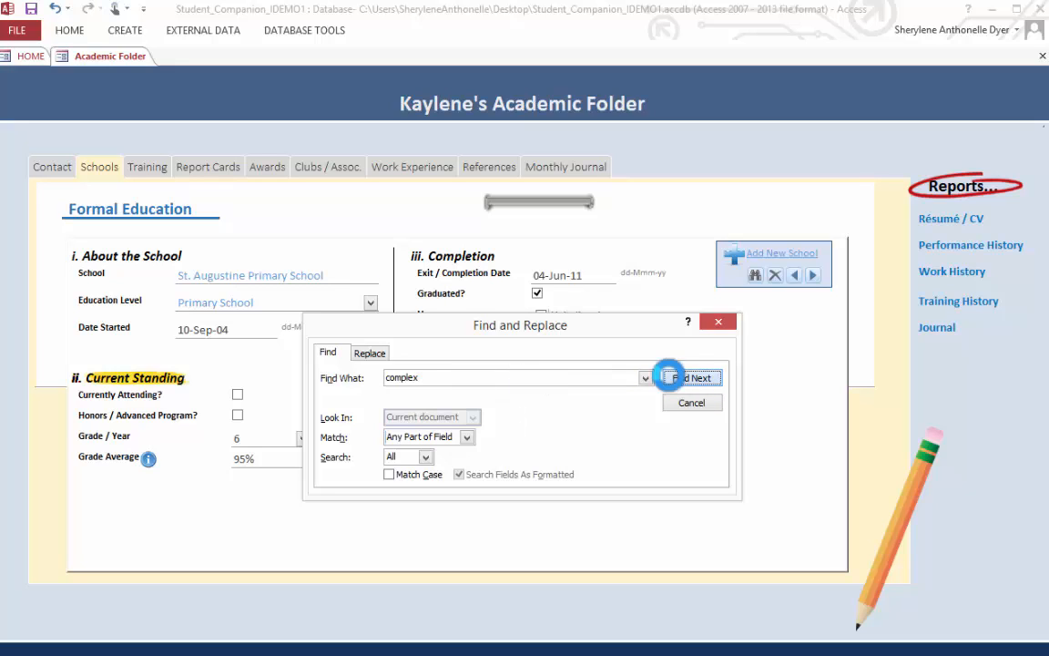
left_click(718, 321)
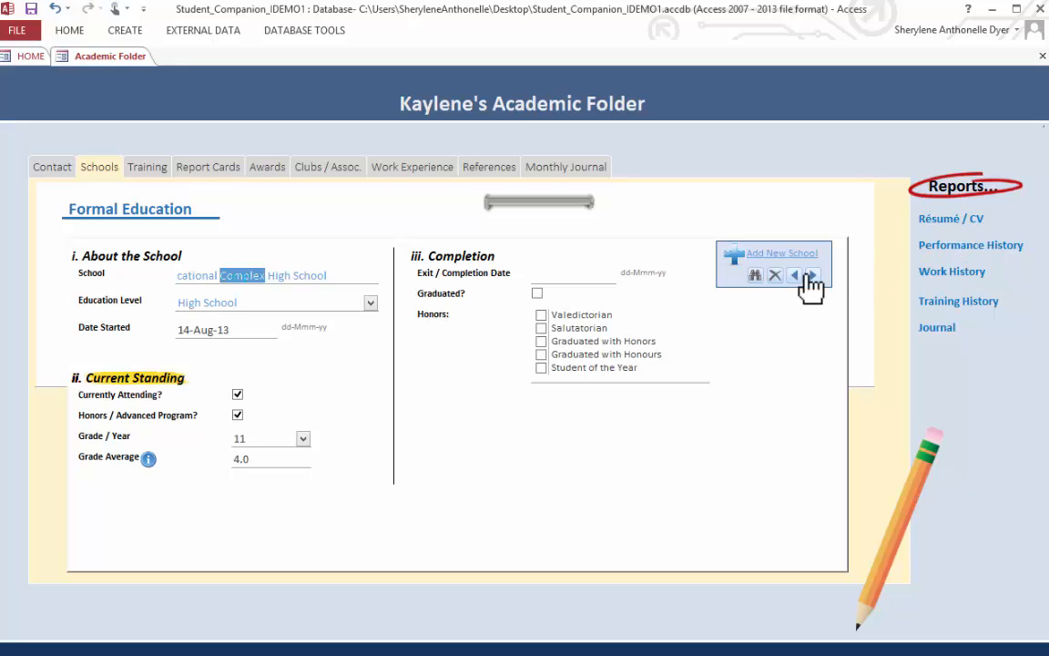
left_click(192, 301)
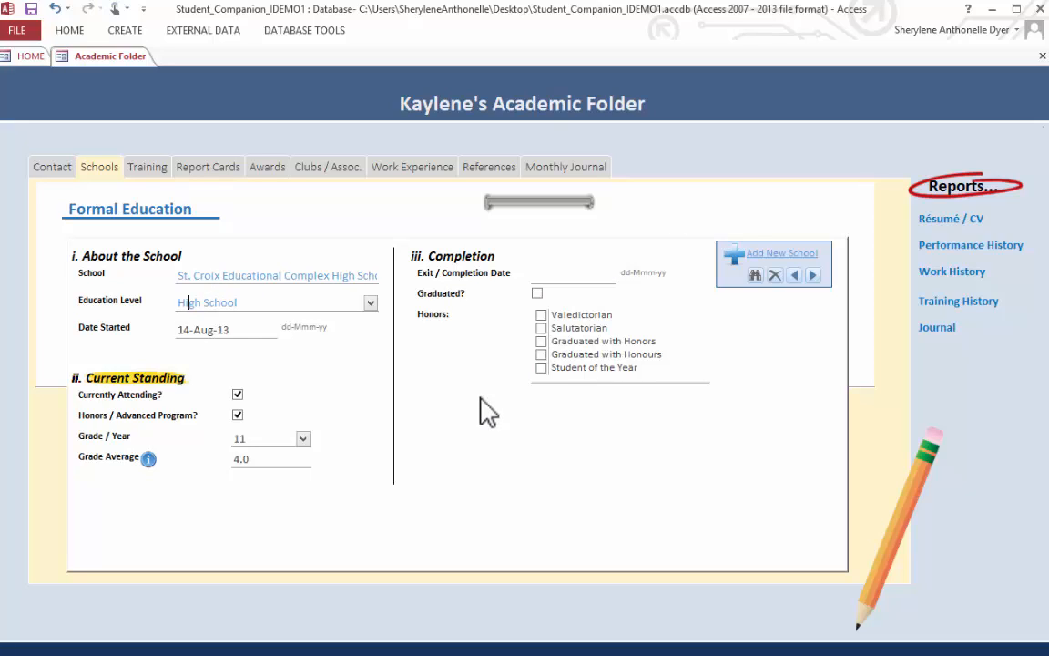
- Set the exit / completion date of St. Croix Educational Complex High School to 13-Jul-16 and clear it again
left_click(541, 279)
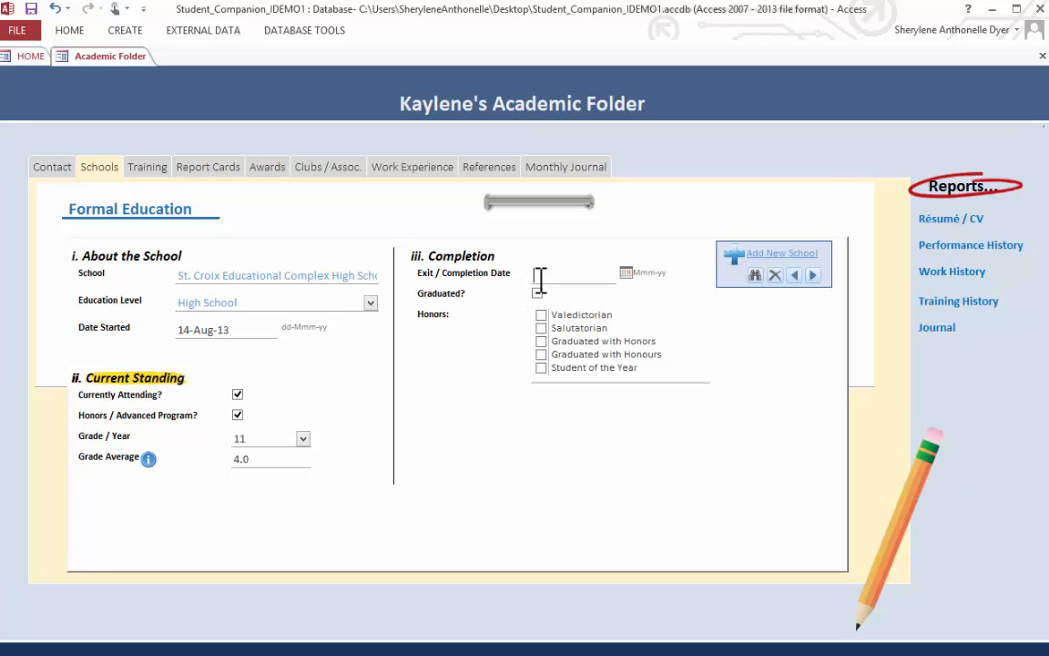
left_click(626, 273)
left_click(555, 347)
left_click(248, 275)
left_click_drag(587, 274, 536, 289)
key("Delete")
key("Tab")
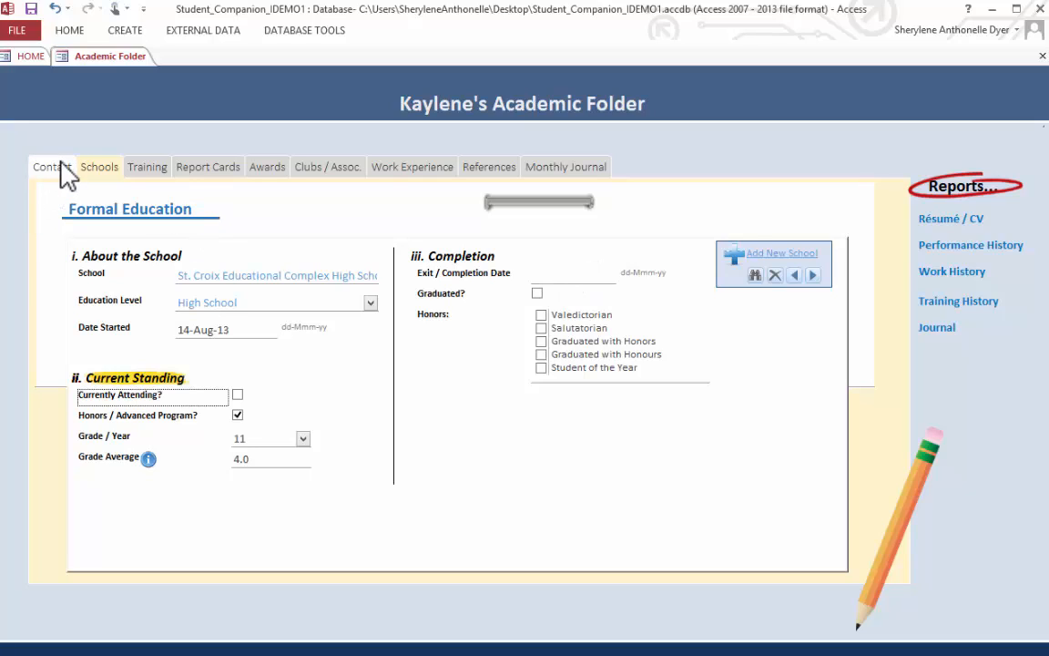
- Add a training entry titled Introduction to Microsoft Office 2007 with institution Will Tech and certification Certificate of Excellence
left_click(146, 167)
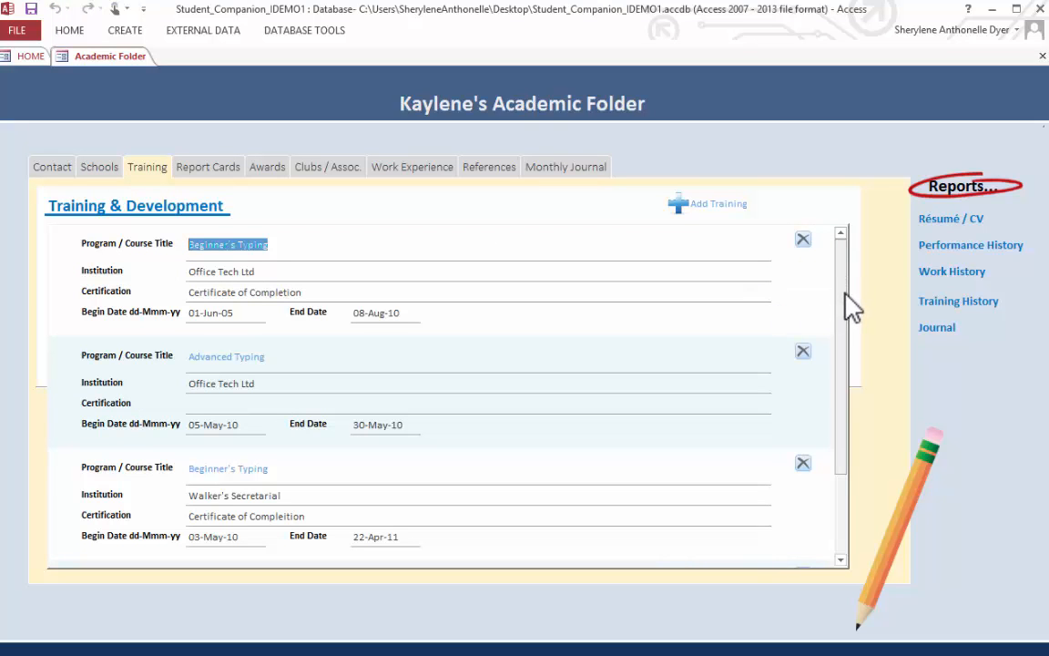
left_click_drag(846, 319, 848, 206)
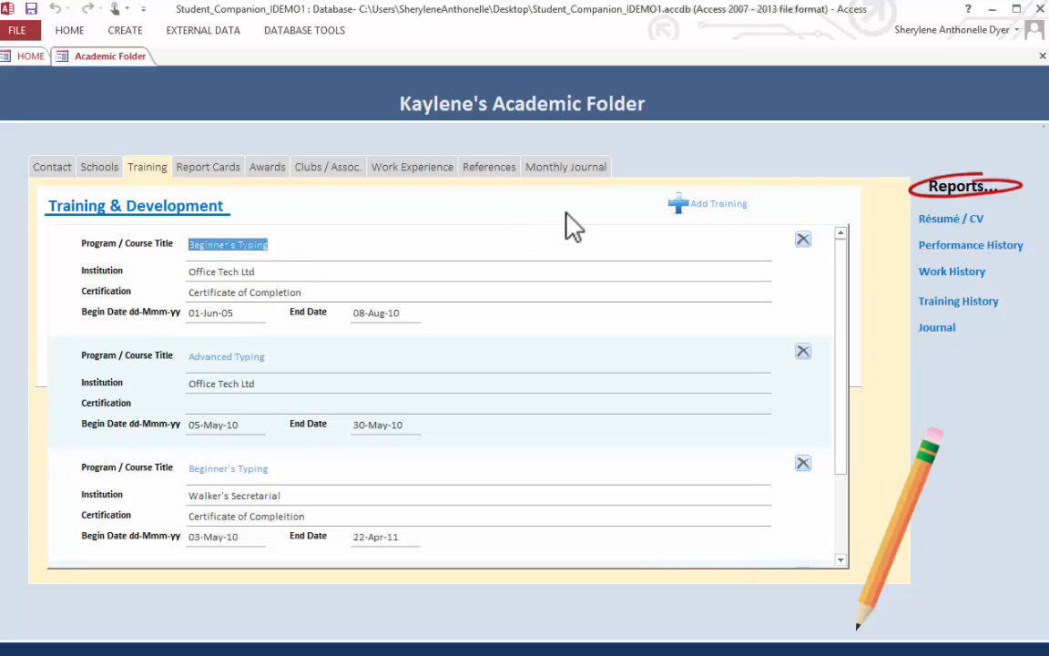
left_click(706, 211)
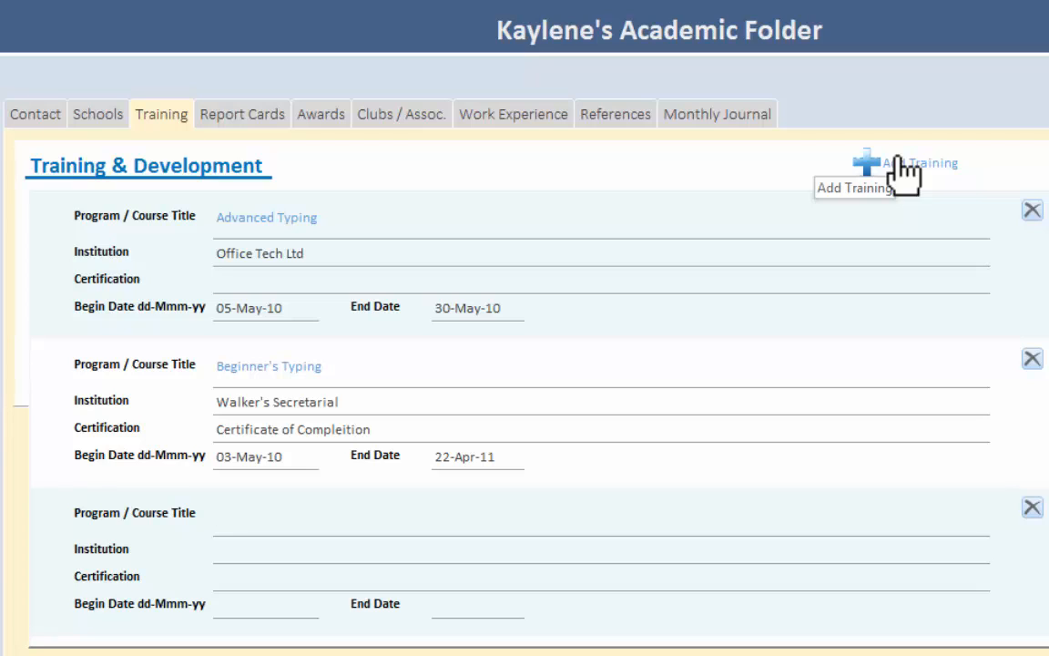
left_click(904, 175)
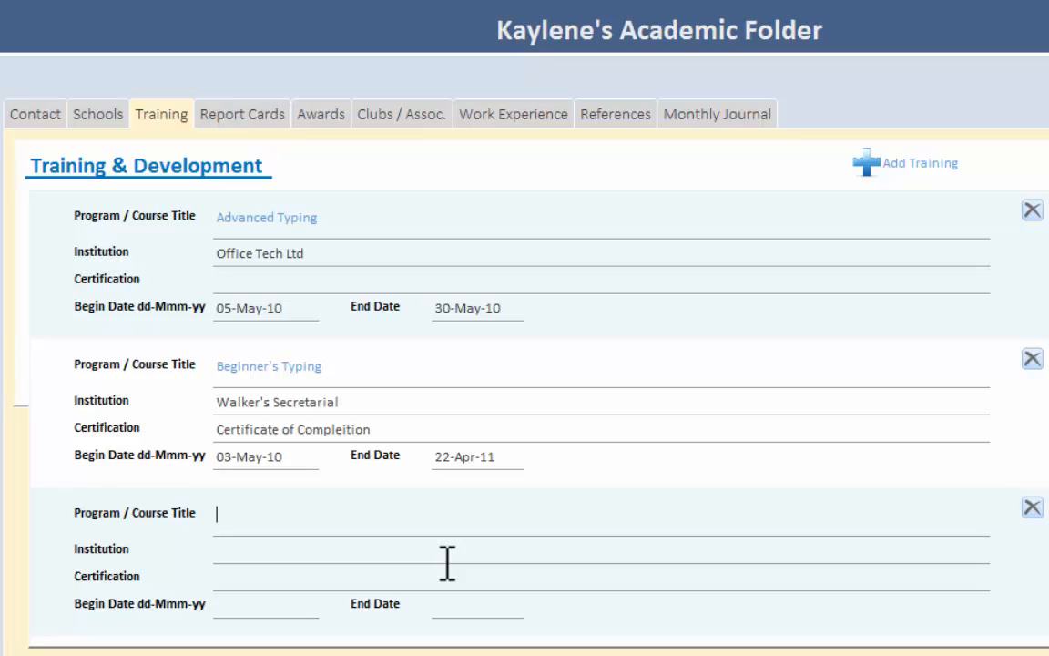
type("ction")
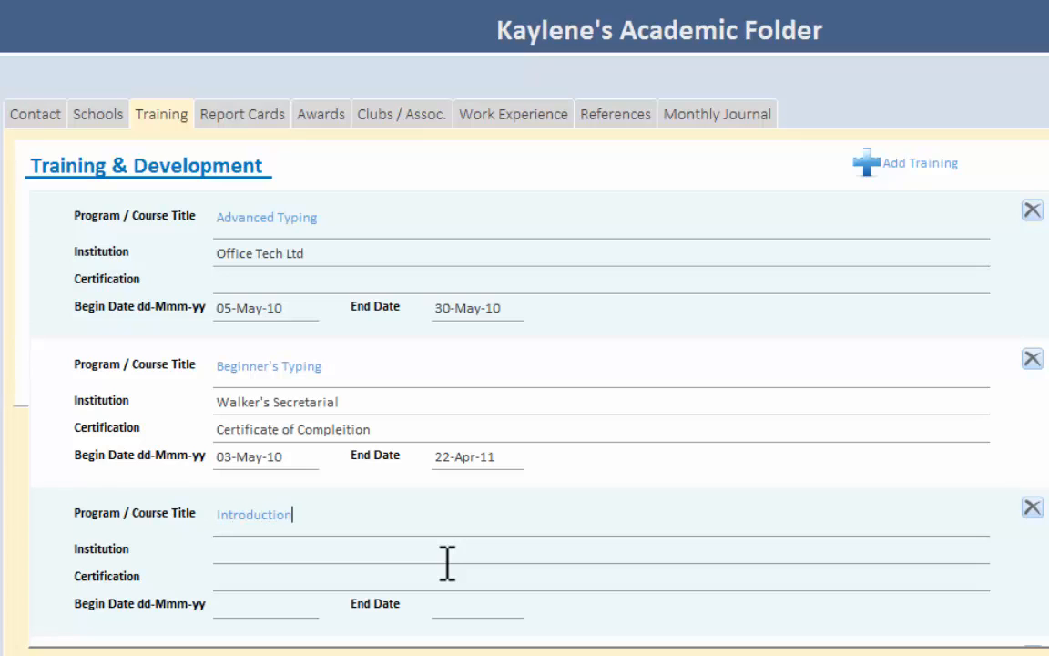
type(" to Microsoft Of")
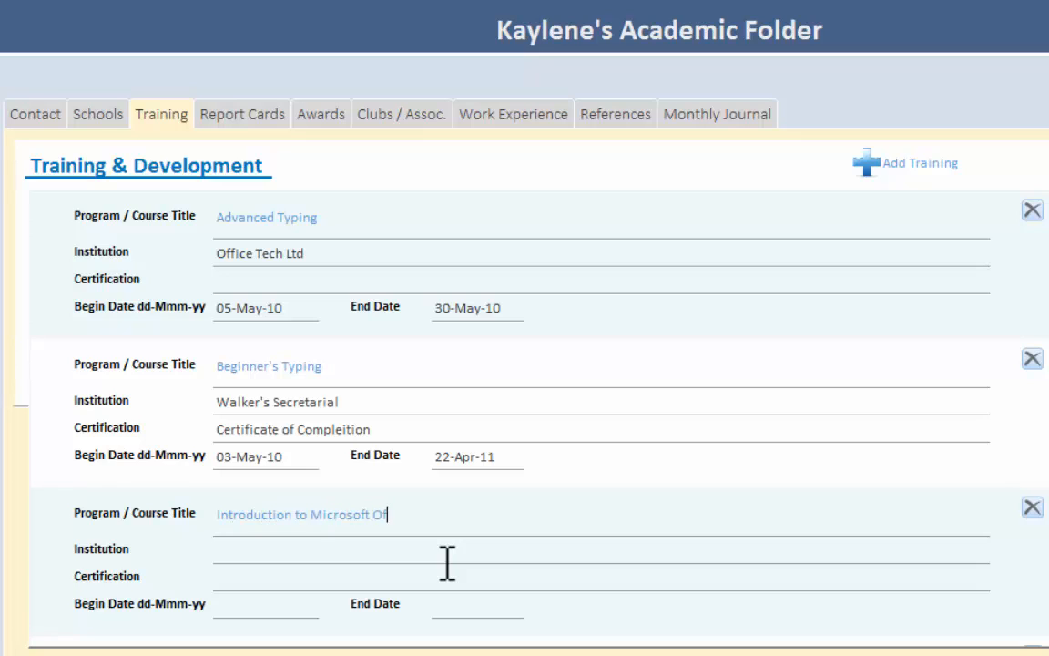
type("fice 2007")
left_click(447, 562)
type("Will Tech")
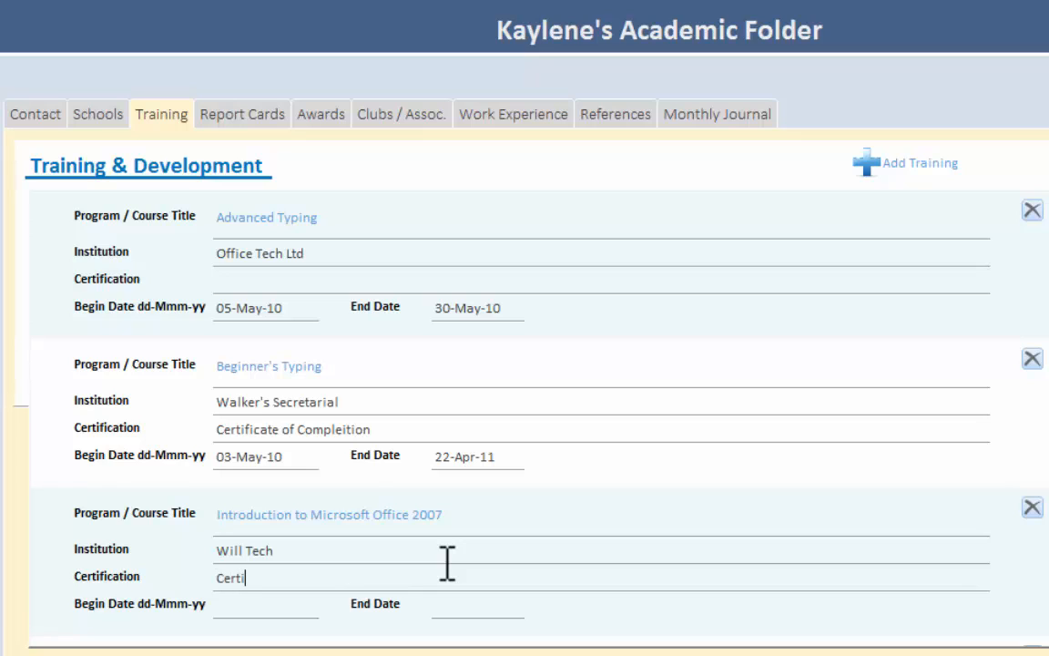
type("Certificate of Excellence")
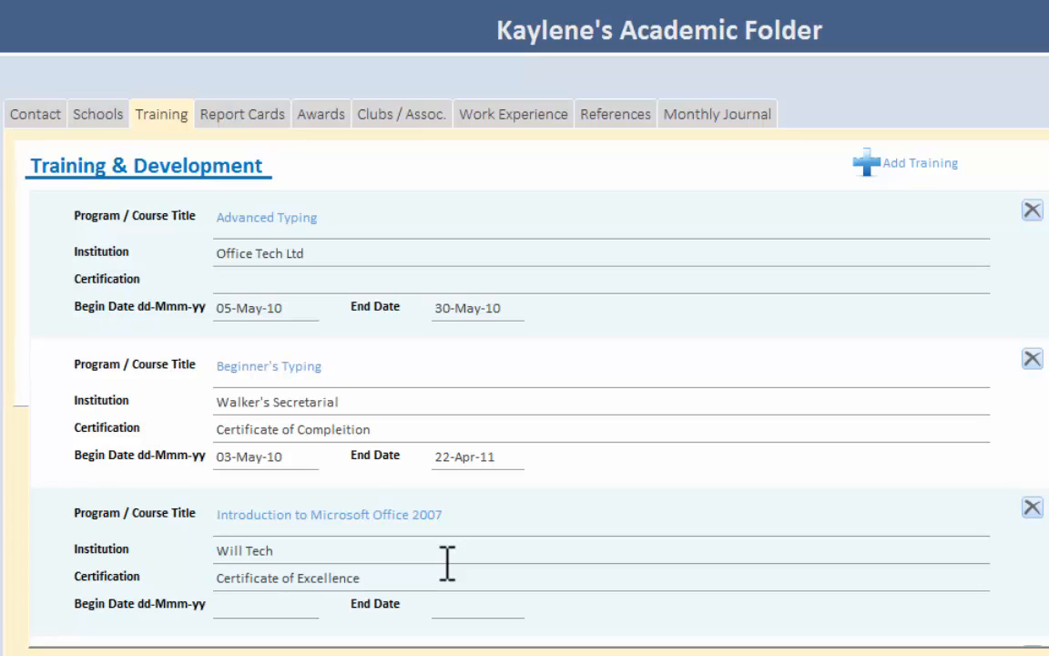
- Set the Introduction to Microsoft Office 2007 training's begin date to 30-Jan-09 and its end date to 14-Jul-09
left_click(253, 604)
scroll(82, 510, "down", 1)
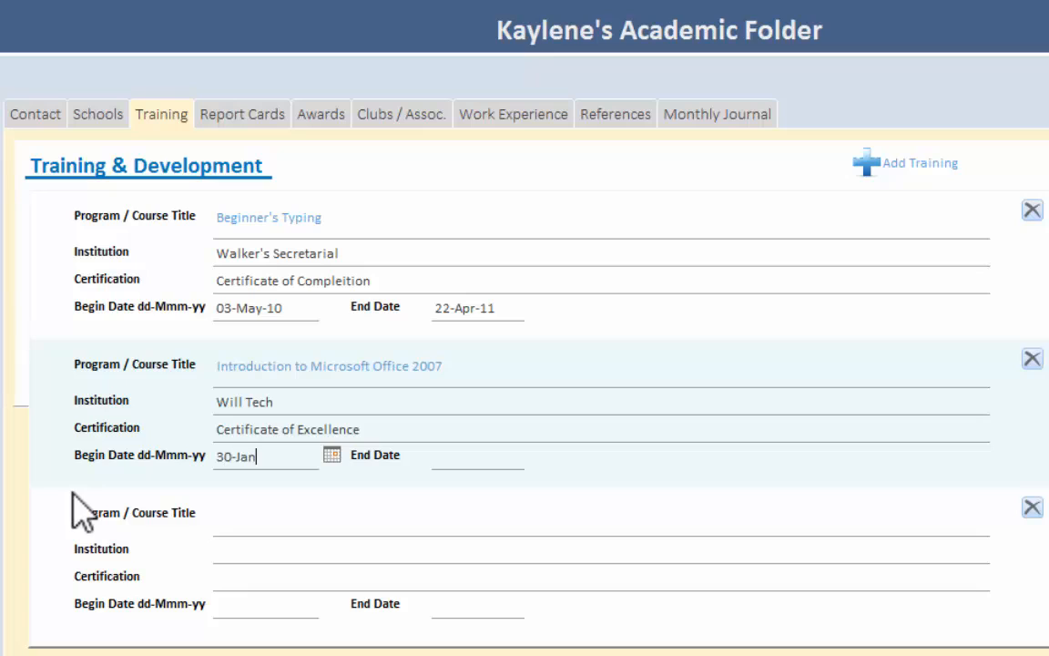
type("-09")
key("Tab")
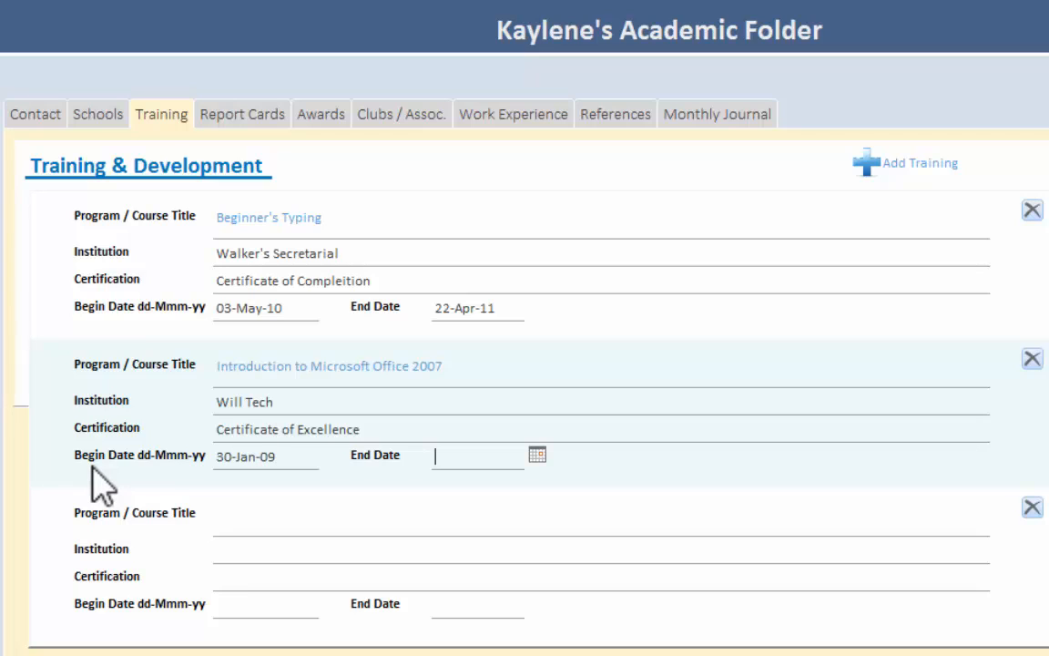
type("14-Jul-09")
left_click(365, 429)
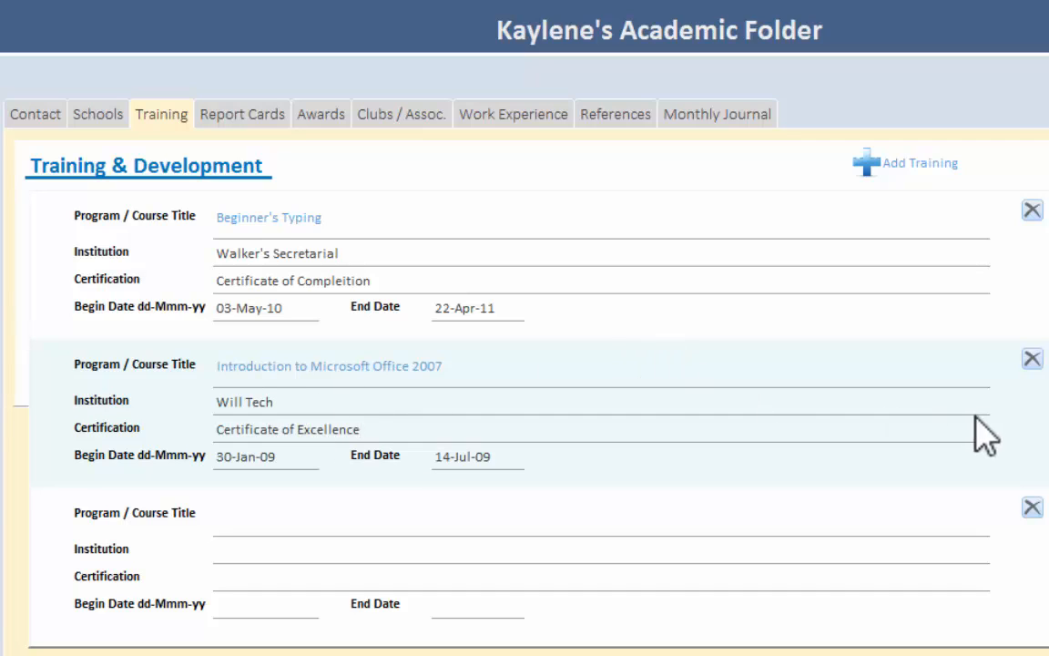
left_click_drag(1048, 446, 1048, 237)
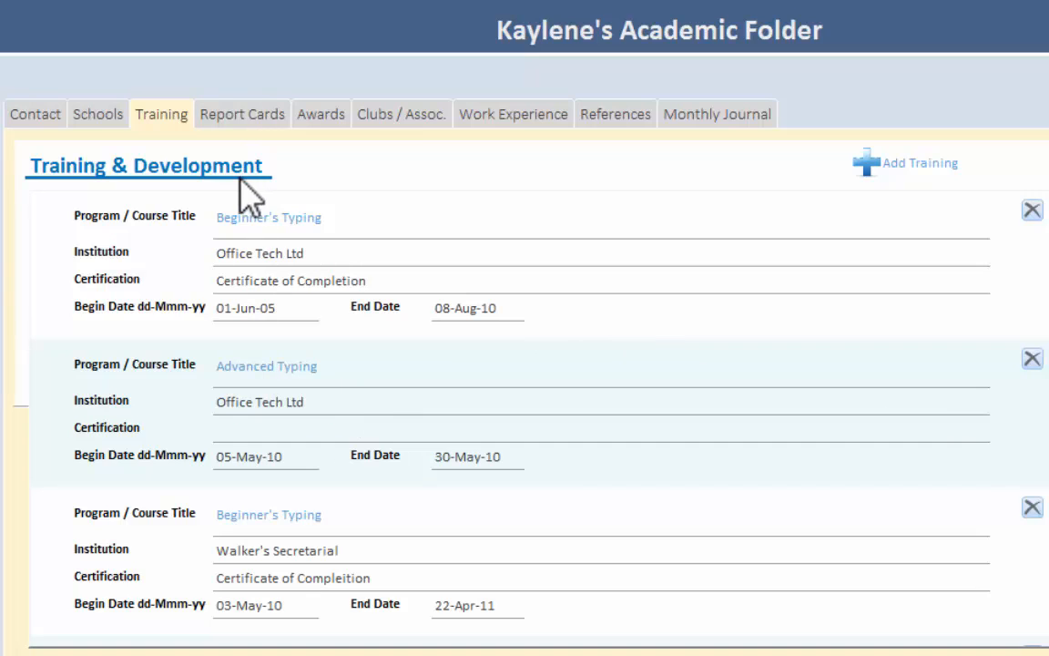
- Open the 2011 report card and look through its three semesters, including the third semester's personal assessment
left_click(240, 117)
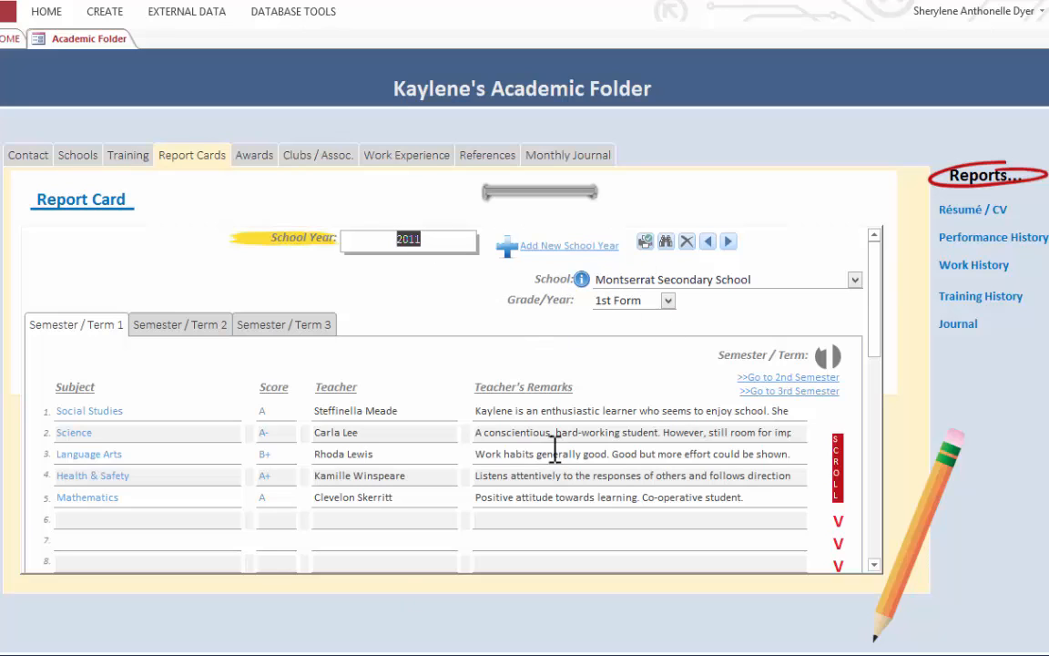
left_click(169, 324)
left_click(312, 330)
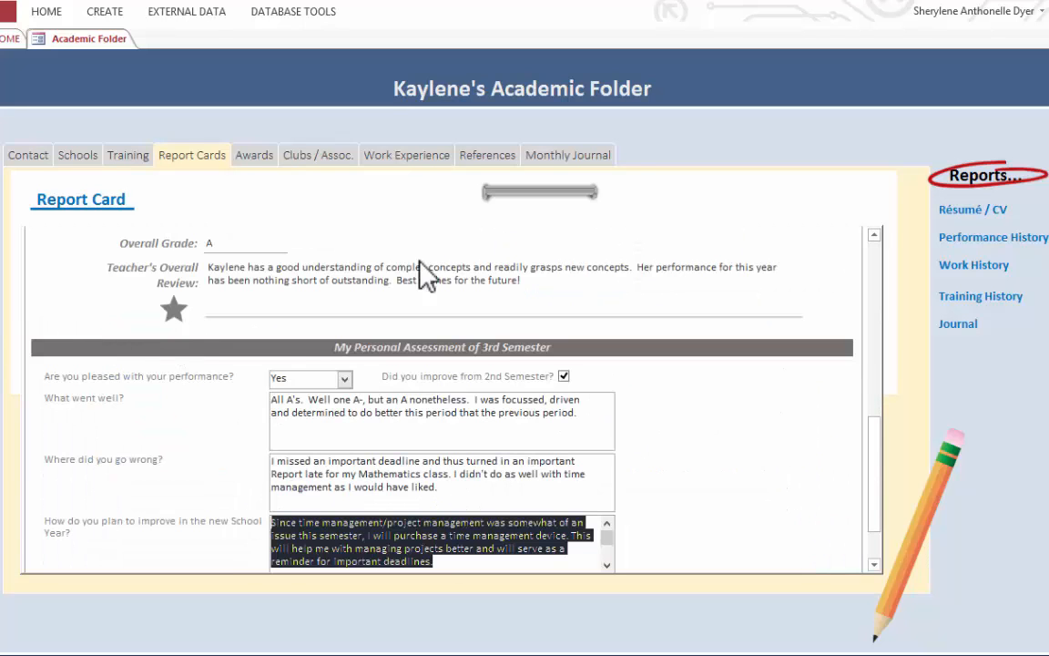
left_click_drag(873, 440, 885, 259)
left_click(94, 325)
- Examine the first semester's subjects, overall grade, teacher's review and personal assessment, along with the second semester's subjects
left_click(163, 407)
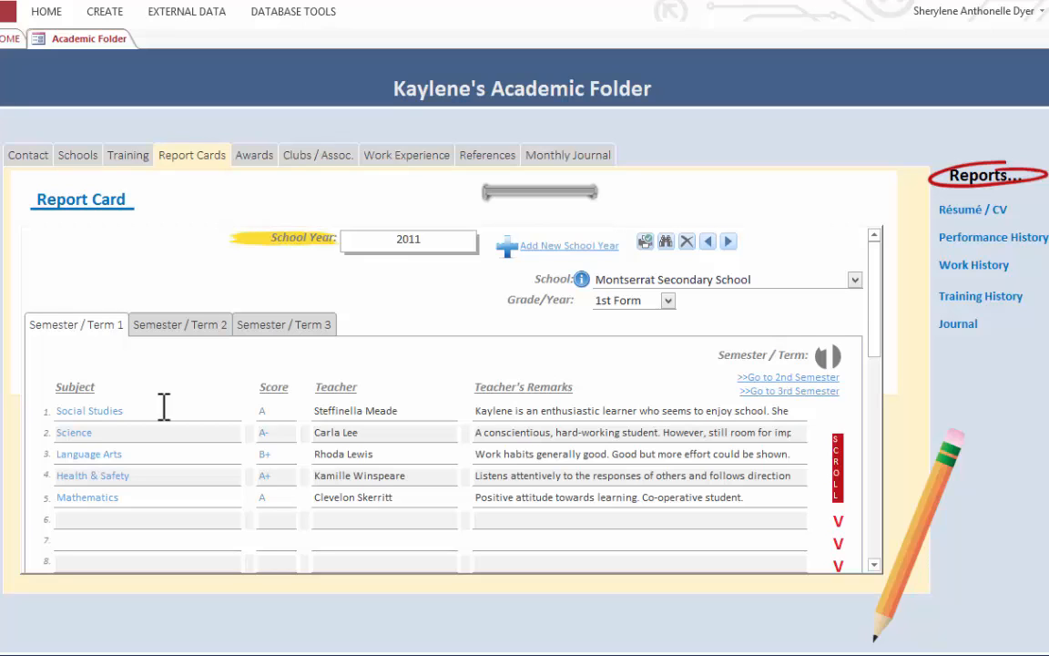
left_click(162, 408)
left_click(838, 455)
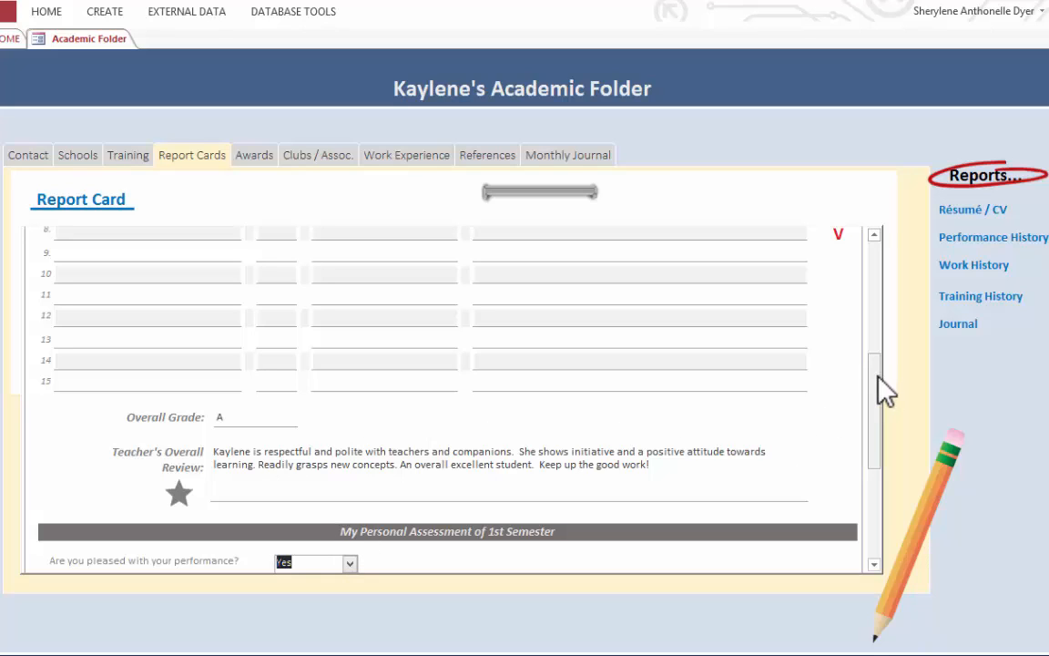
left_click(873, 564)
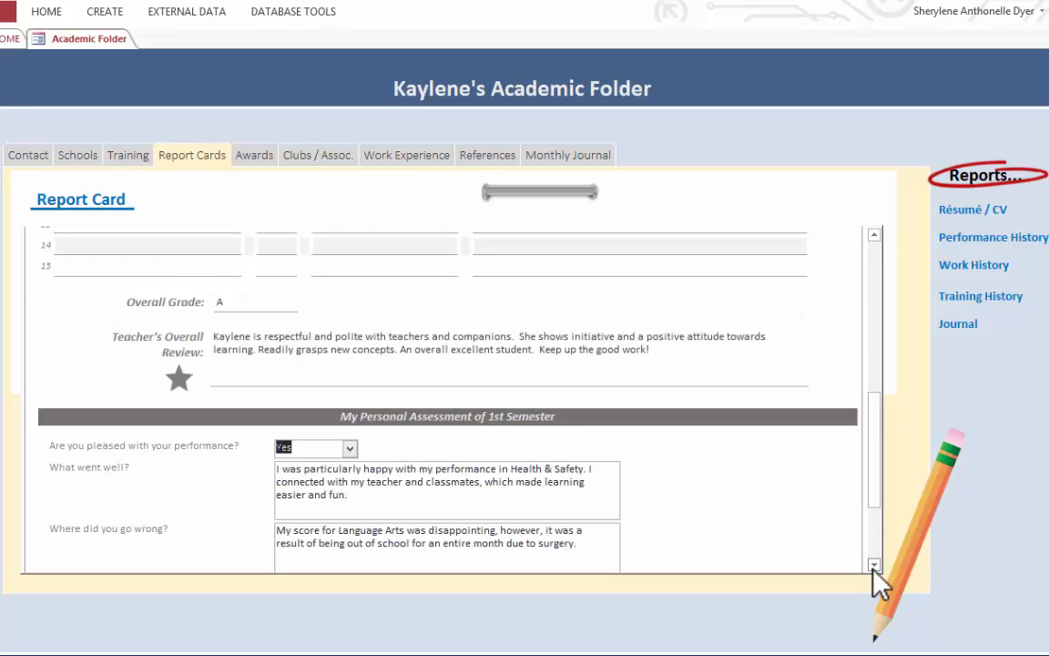
left_click(873, 566)
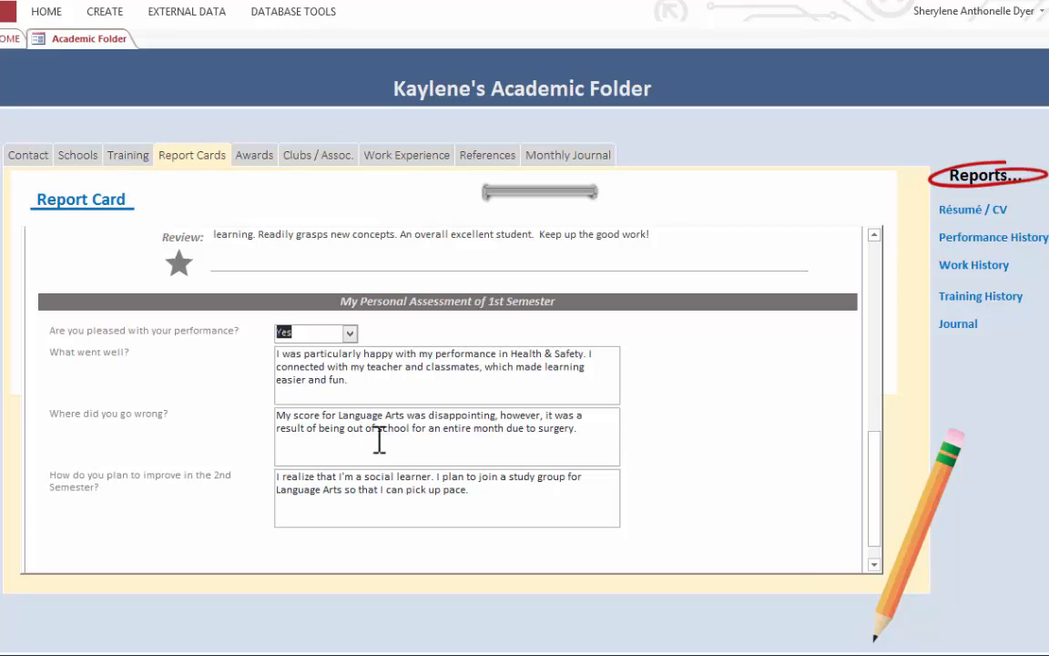
left_click_drag(875, 446, 887, 257)
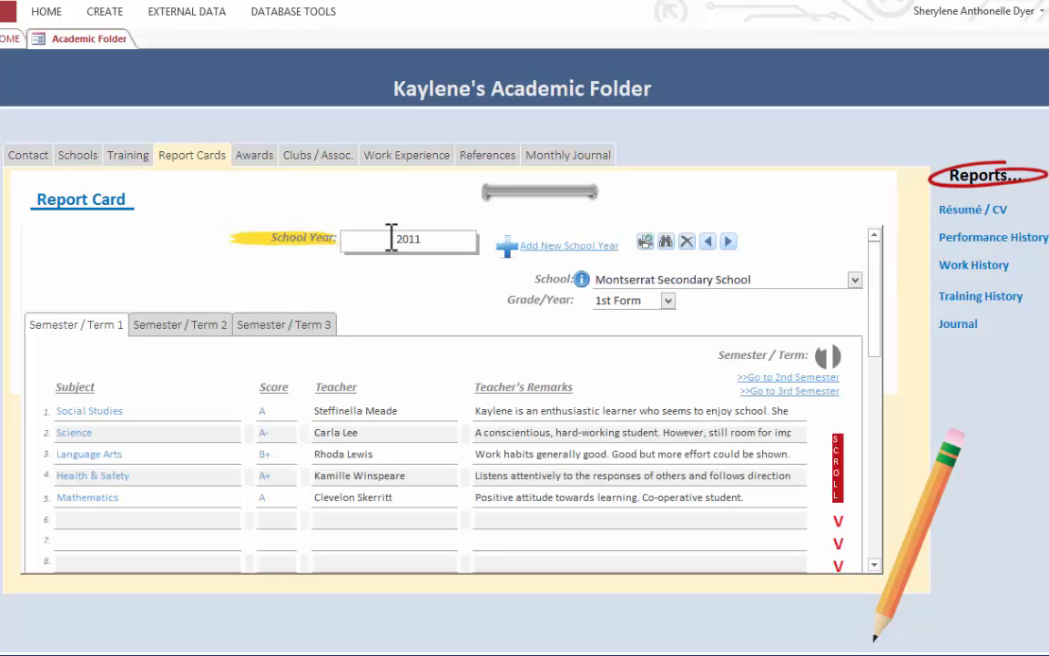
left_click(203, 326)
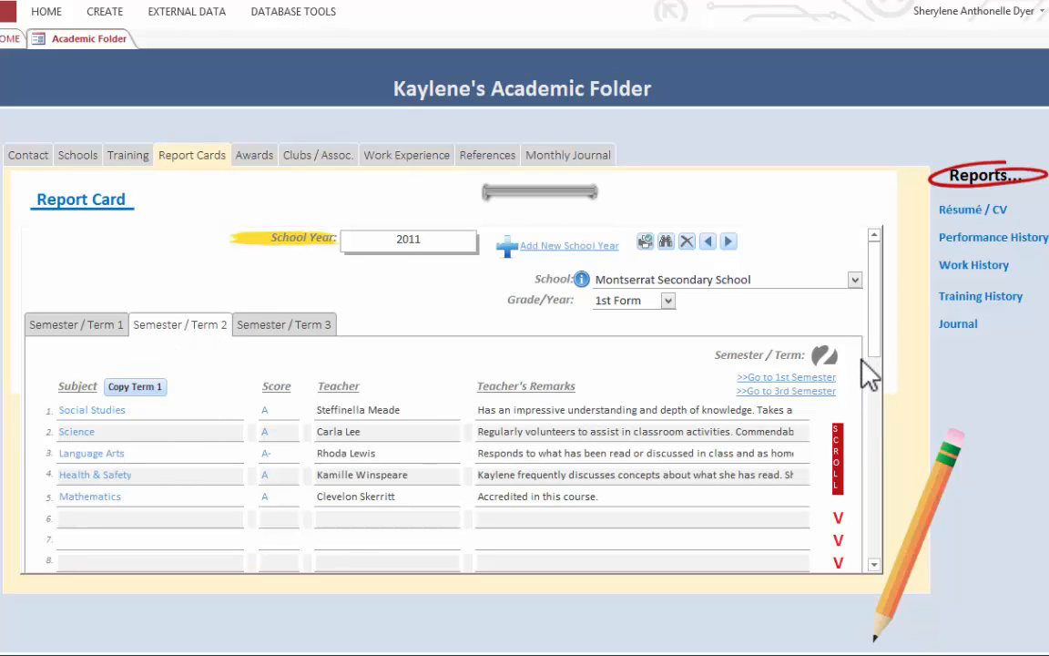
mouse_move(871, 341)
left_mouse_down()
mouse_move(861, 536)
mouse_move(878, 454)
mouse_move(882, 526)
mouse_move(872, 546)
mouse_move(881, 351)
left_mouse_up()
- Start a report card for a new school year, try 2016 as the year, and clear the entry
left_click(551, 261)
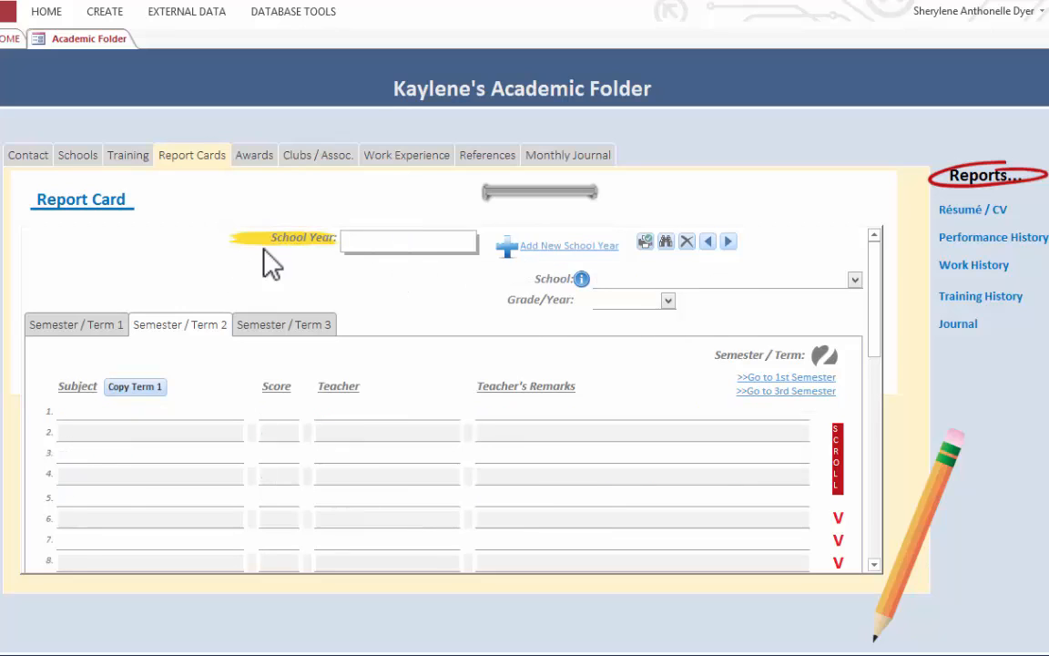
left_click(383, 246)
type("2016")
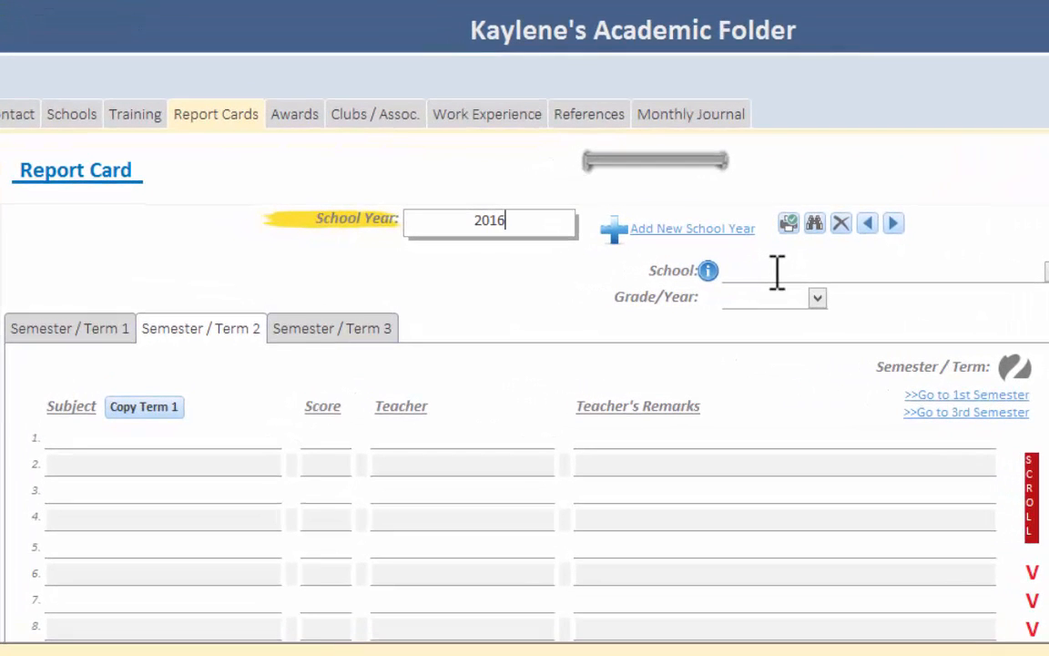
left_click(657, 277)
left_click(1044, 271)
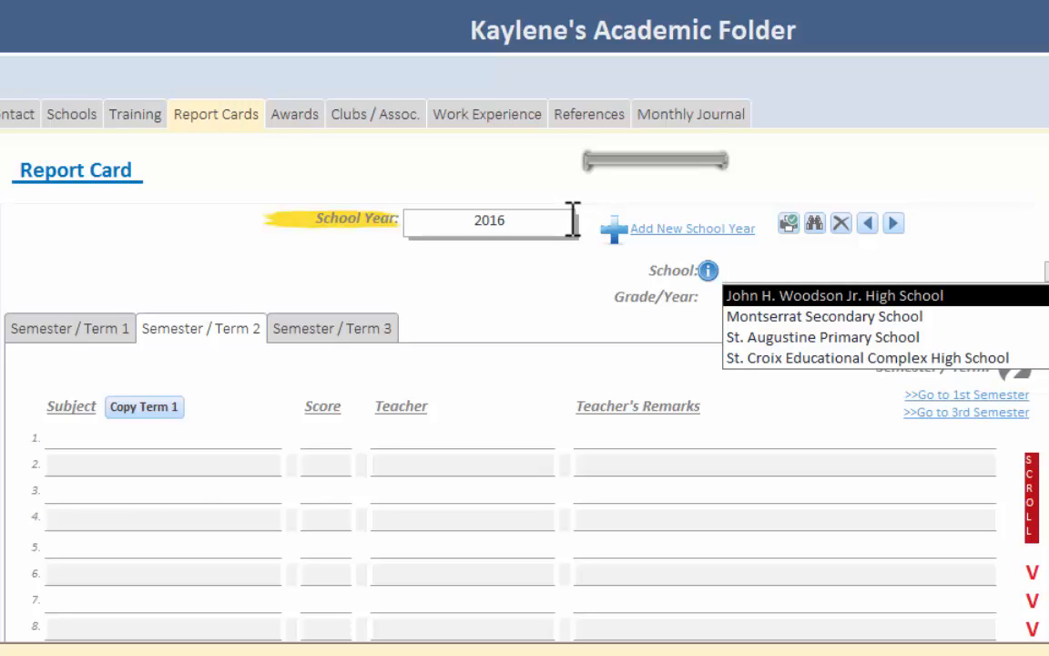
key("Escape")
key("Escape")
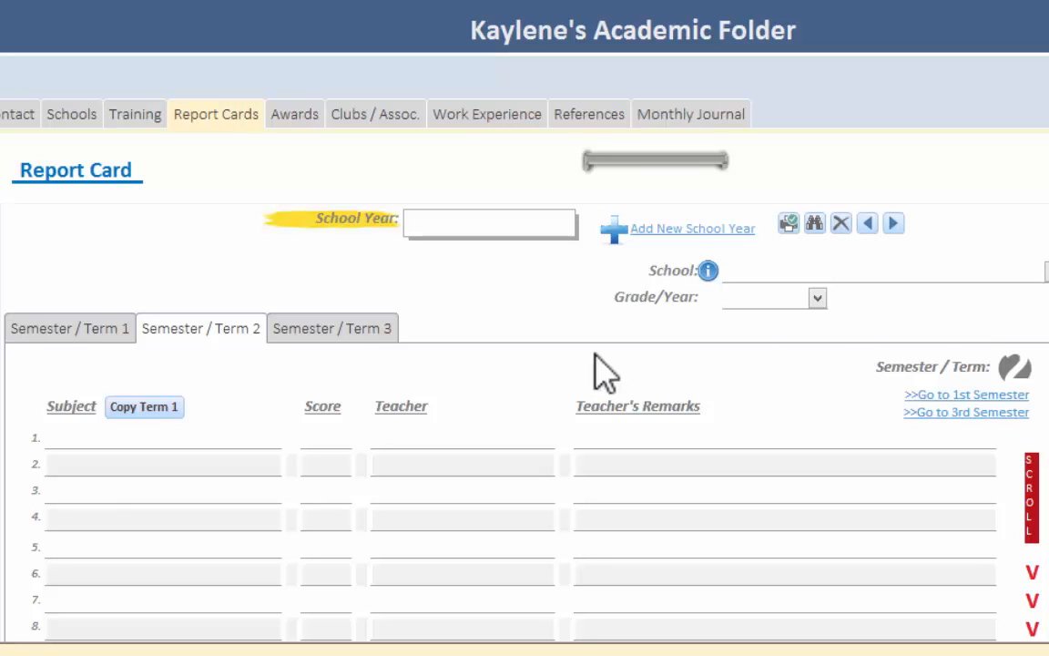
- Set the new report card to school year 2016, St. Croix Educational Complex High School and grade 11
left_click(534, 224)
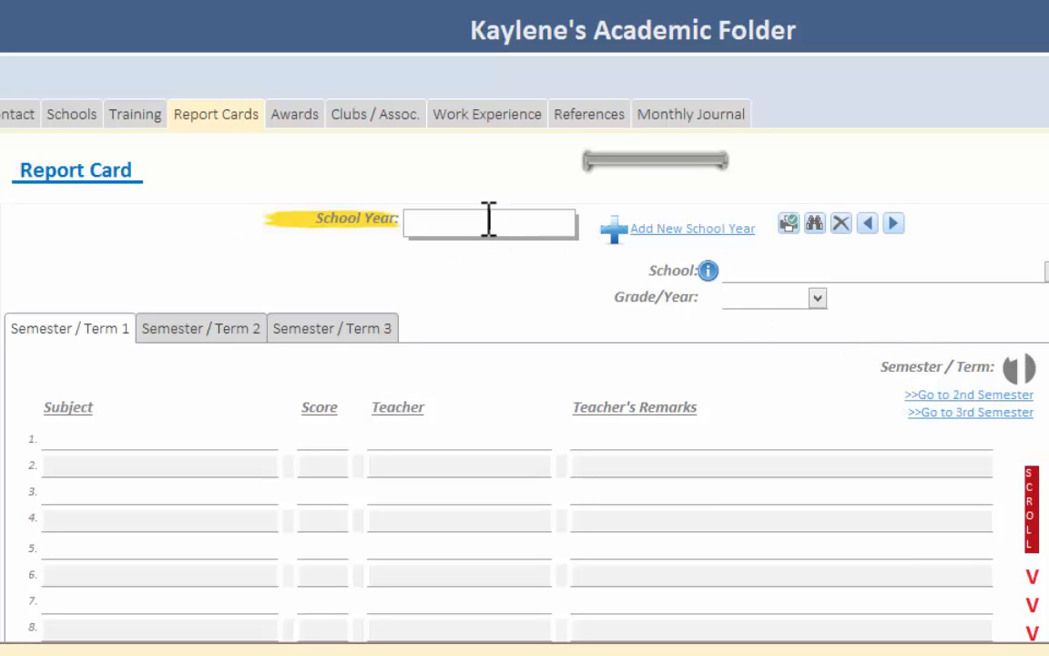
type("2016")
key("Tab")
left_click(1047, 271)
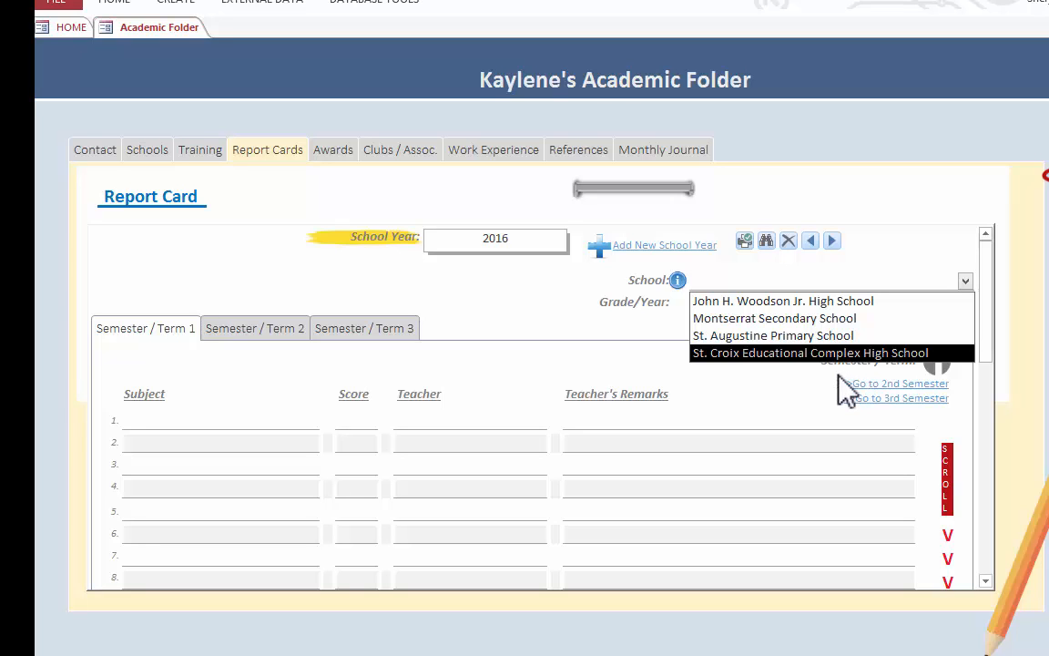
left_click(720, 354)
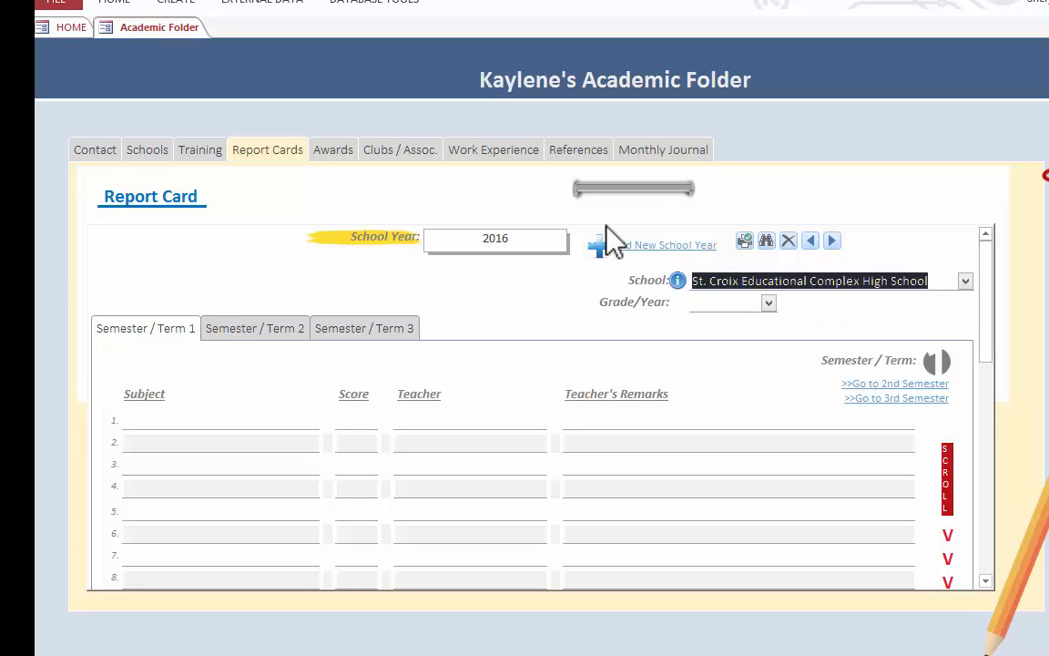
left_click(768, 302)
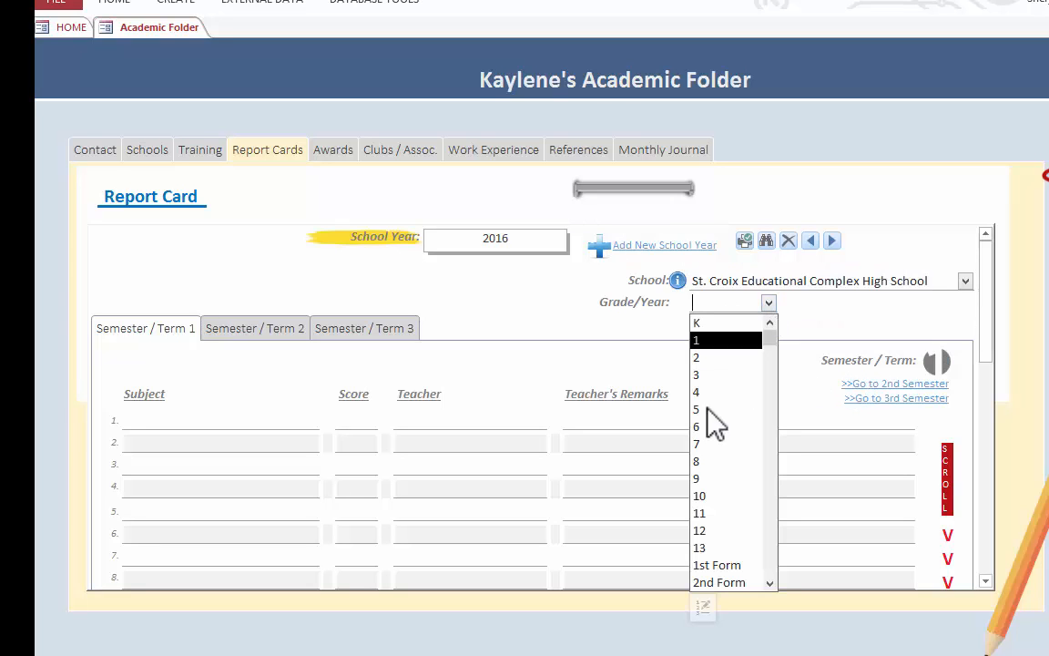
left_click(714, 513)
- Enter English 11 as the first subject of Semester 1 with score A, the teacher's name and remarks on vocabulary and clear verbal and written expression
left_click(249, 420)
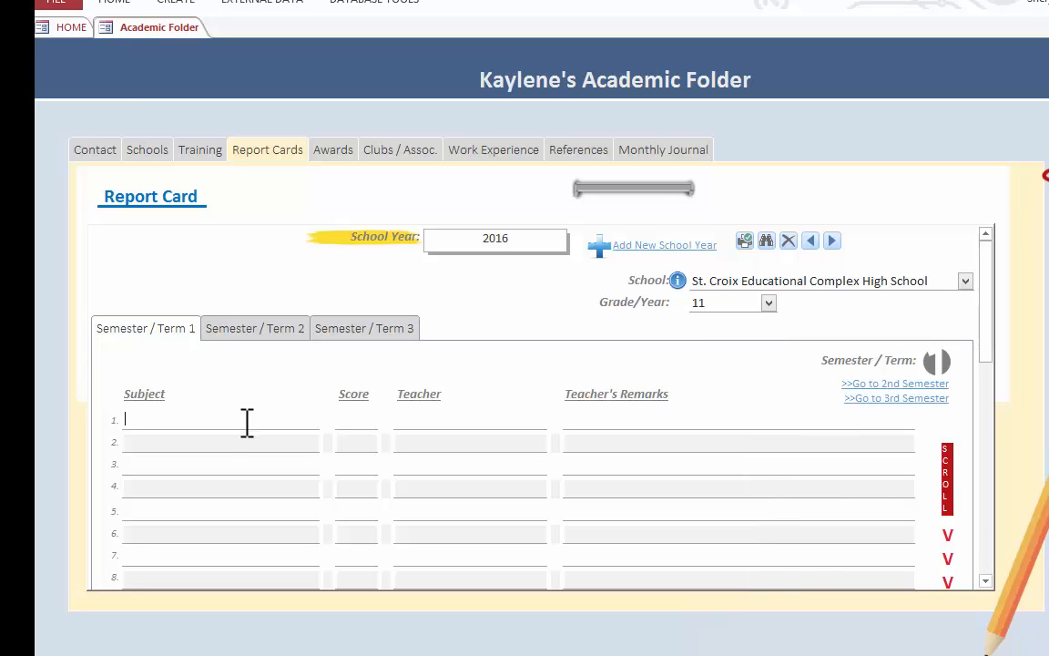
type("English 11")
type("Kaylene h")
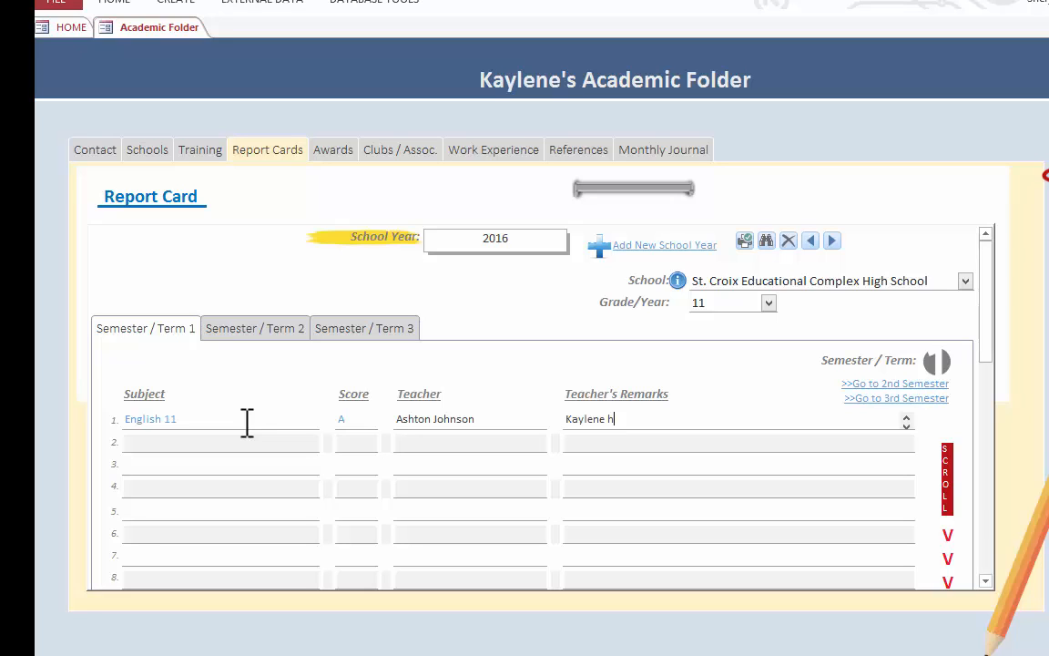
type("as a well-developed vocabulary.  She expresses ")
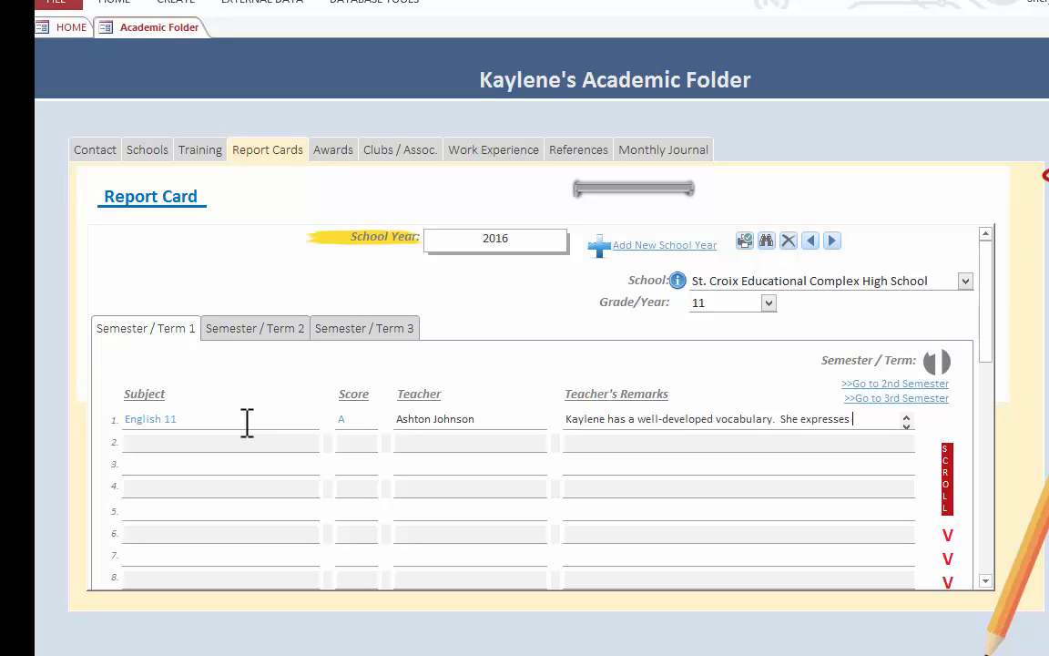
type("ideas clearly, ")
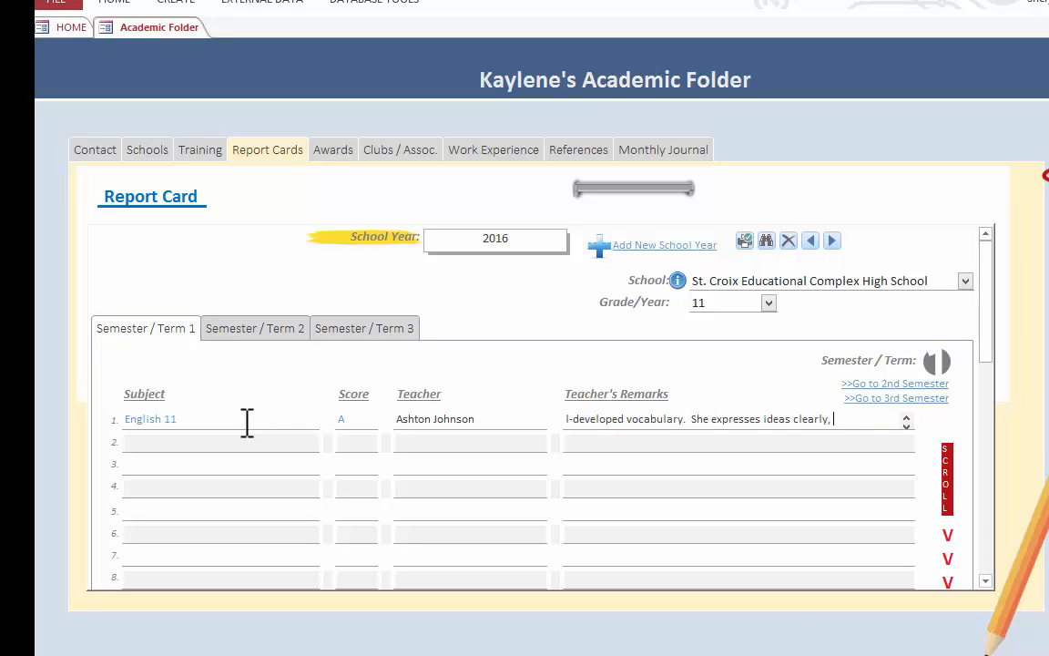
type("both verbally and through writing.")
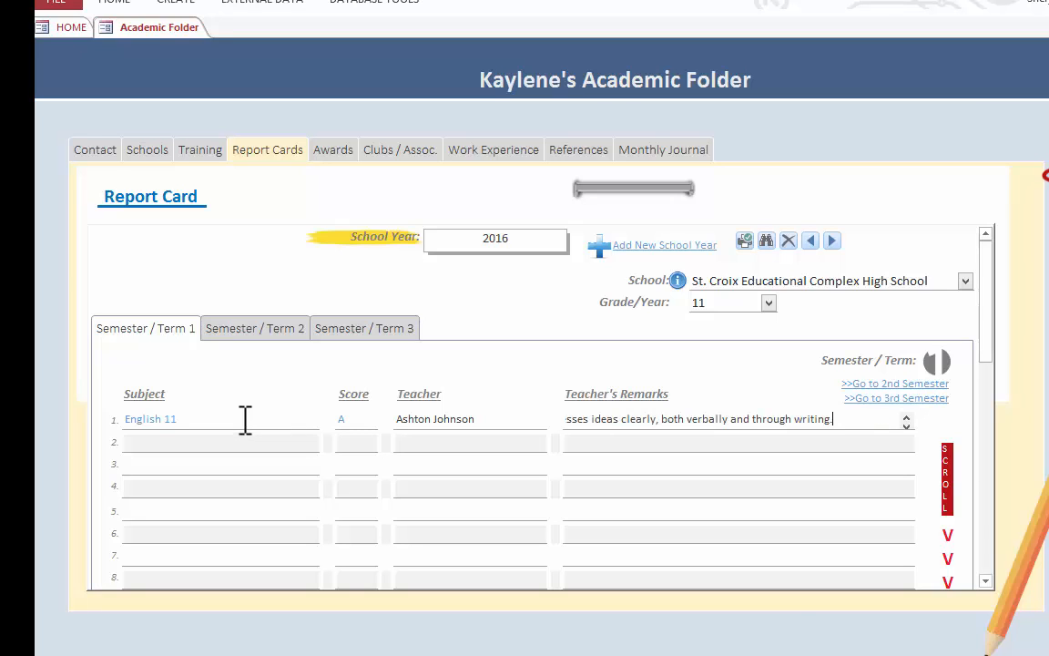
- Enter Algebra 2 (A), World History (A-) and Intro to Web Design (A+) as first-semester subjects 2 to 4, with teachers' names and remarks
left_click(186, 442)
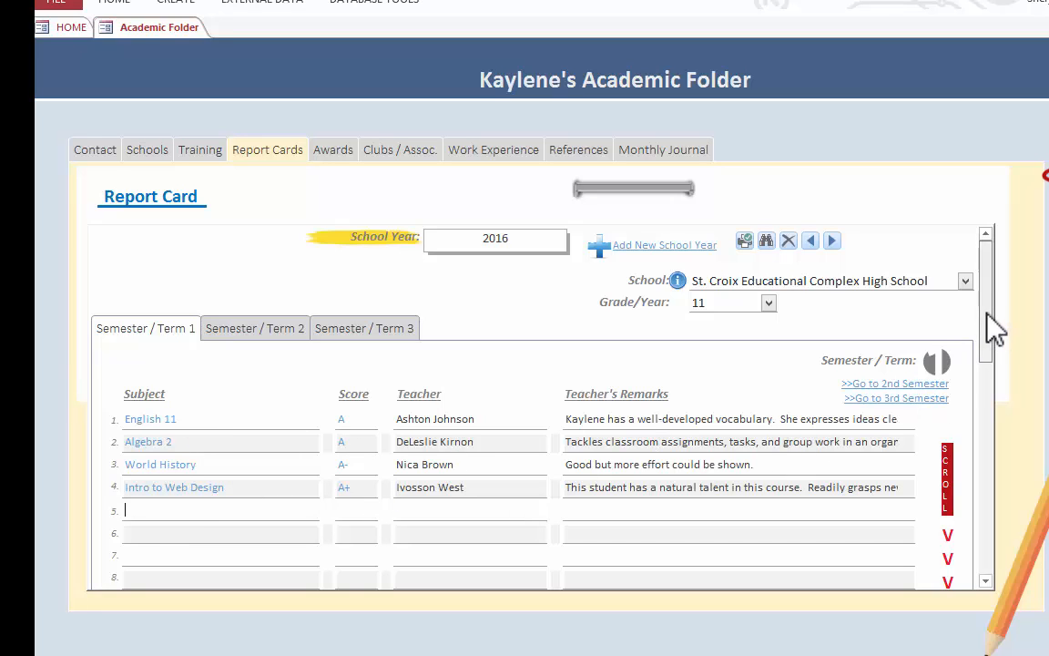
left_click_drag(990, 317, 1001, 436)
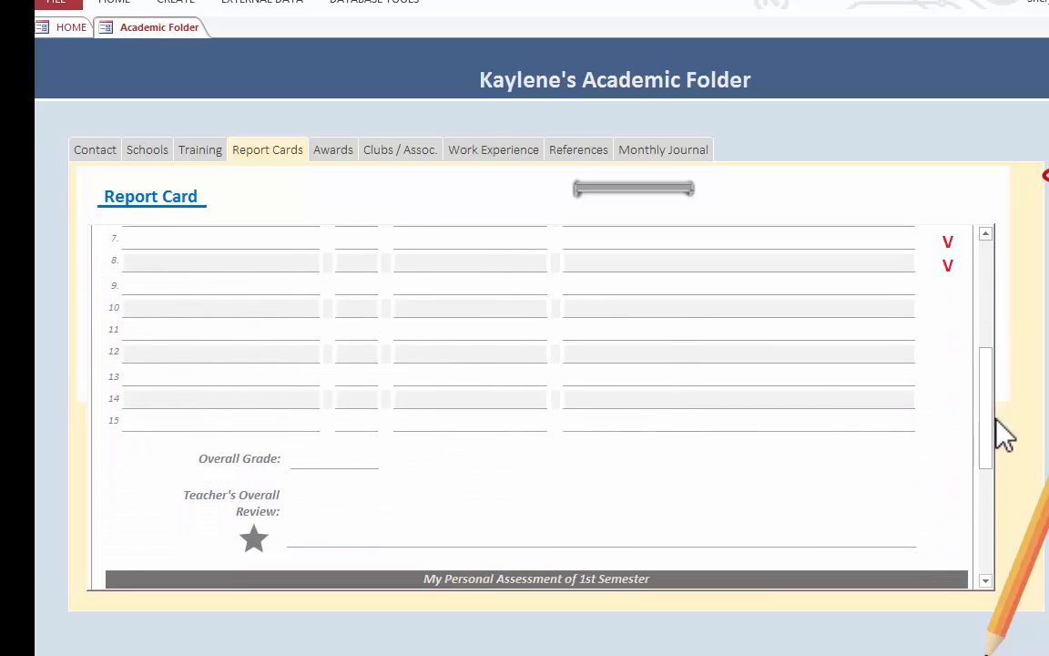
- Set the first-semester overall grade to A and enter the teacher's review praising following directions, class responses and organized work
left_click(364, 453)
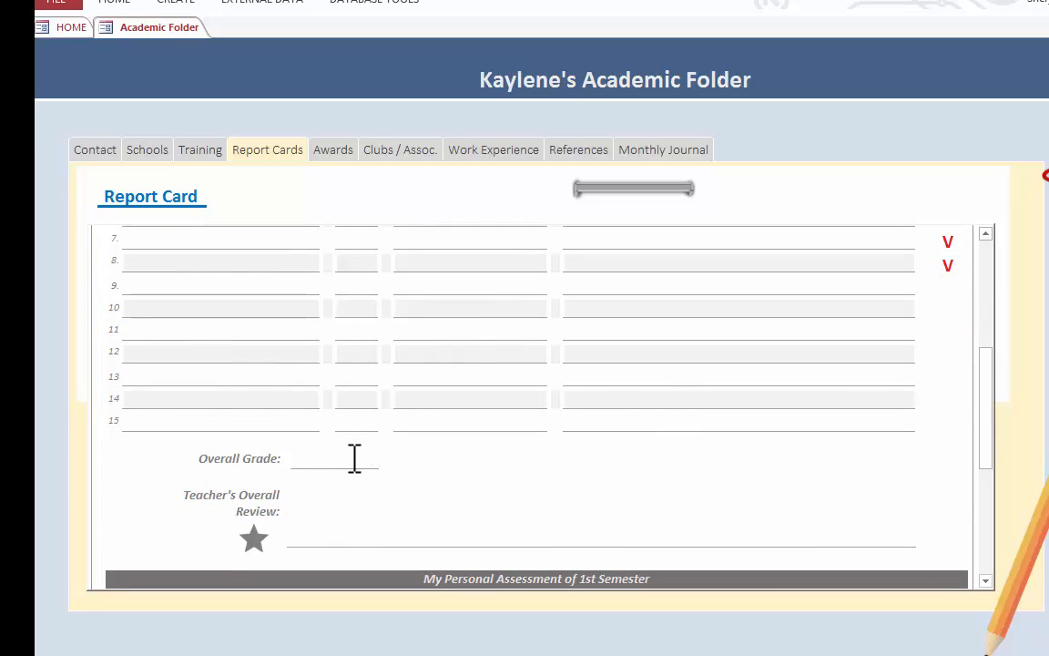
type("A")
key("Tab")
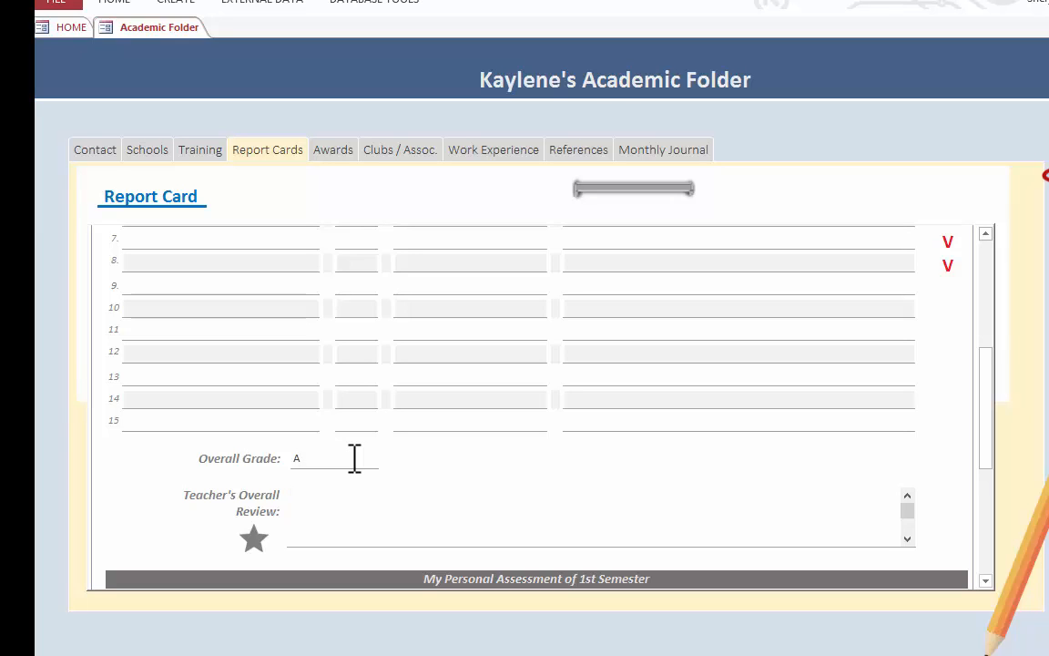
type("Kaylene follows directions.")
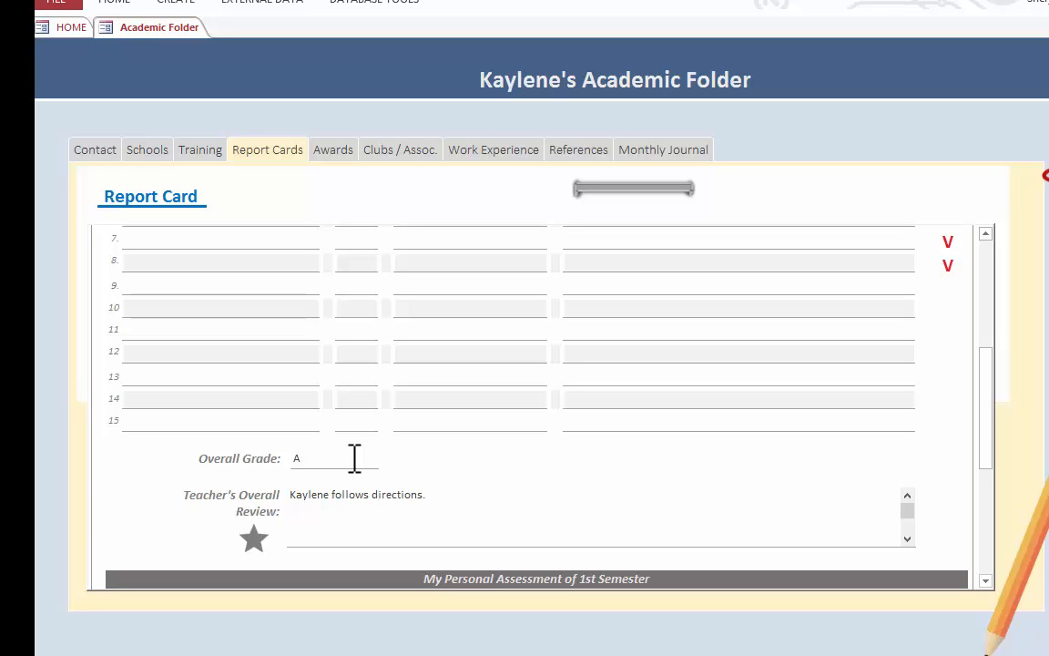
type("Kaylene follows directions.  She responds to what has been read or discussed in class and as homework and asks for clarification when needed. She tackles classroom assignments, tasks, and group work in an organized manner. An all-round exceptional student.  Keep up the good work.")
- In the 1st Semester personal assessment, answer Yes to being pleased and note improved time management and library study group participation as what went well
left_click_drag(986, 393, 991, 480)
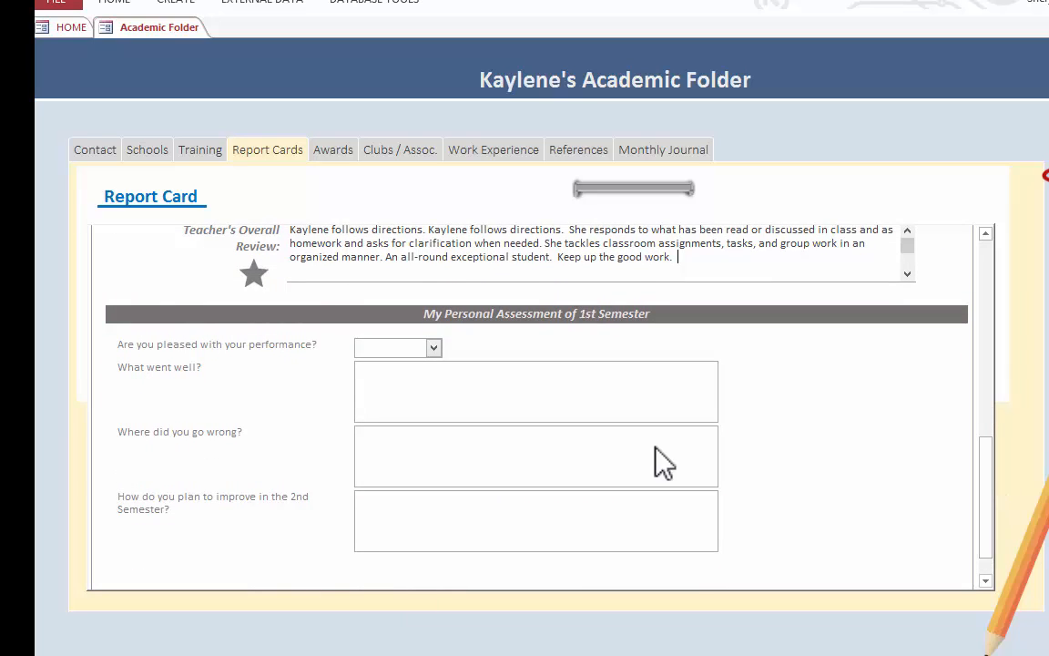
left_click(433, 348)
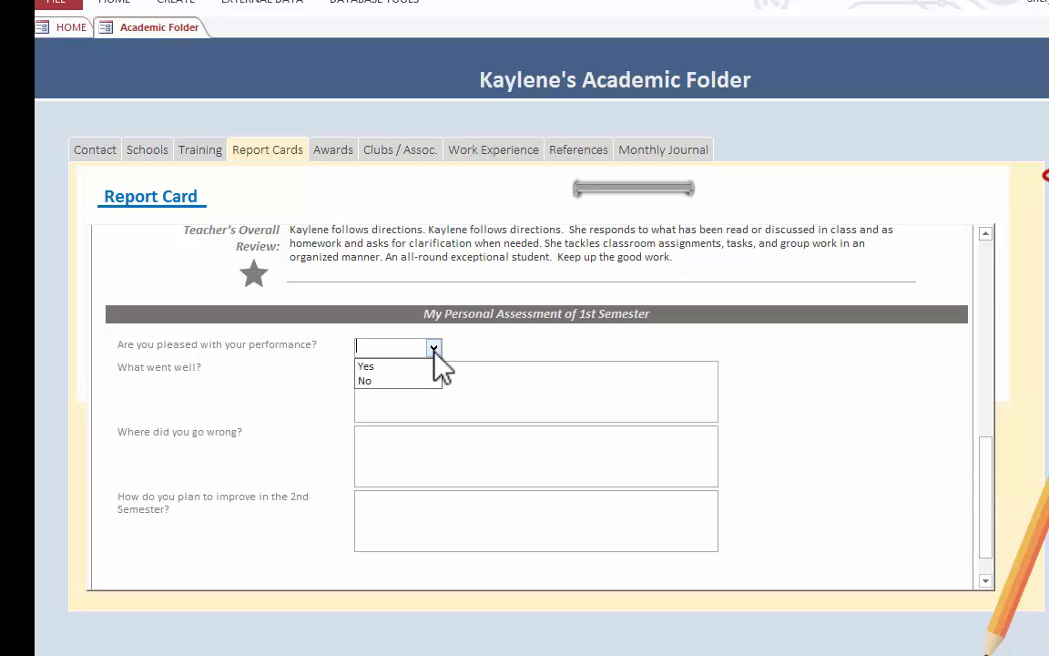
left_click(399, 366)
left_click(409, 375)
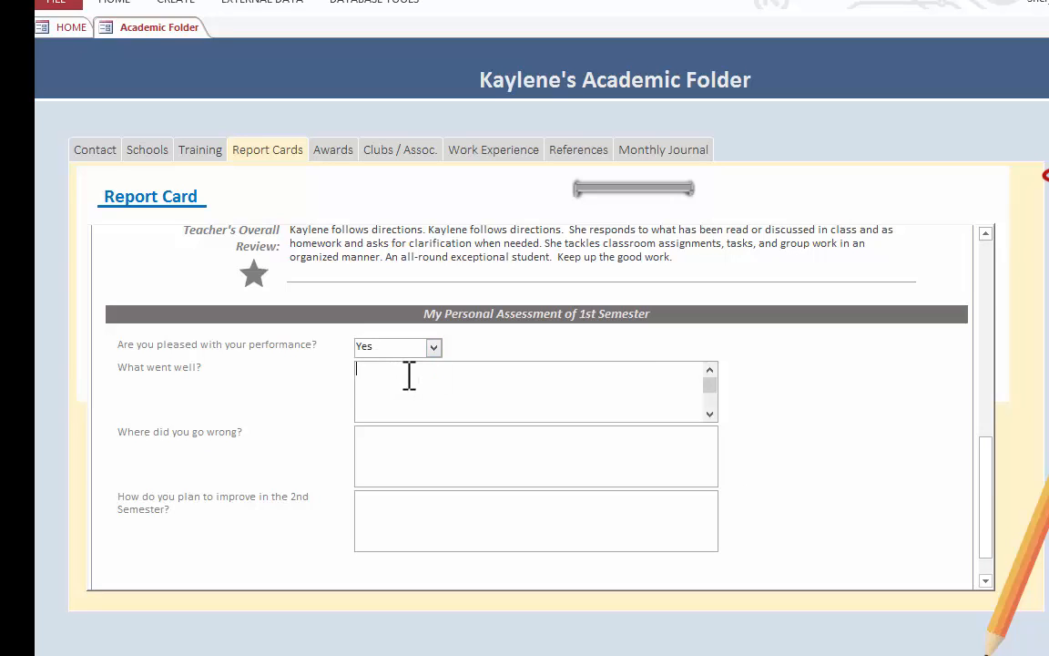
type("My time")
- Record weaker-than-anticipated World History as where it went wrong and researching memory techniques for remembering dates as the 2nd Semester improvement plan
left_click(602, 446)
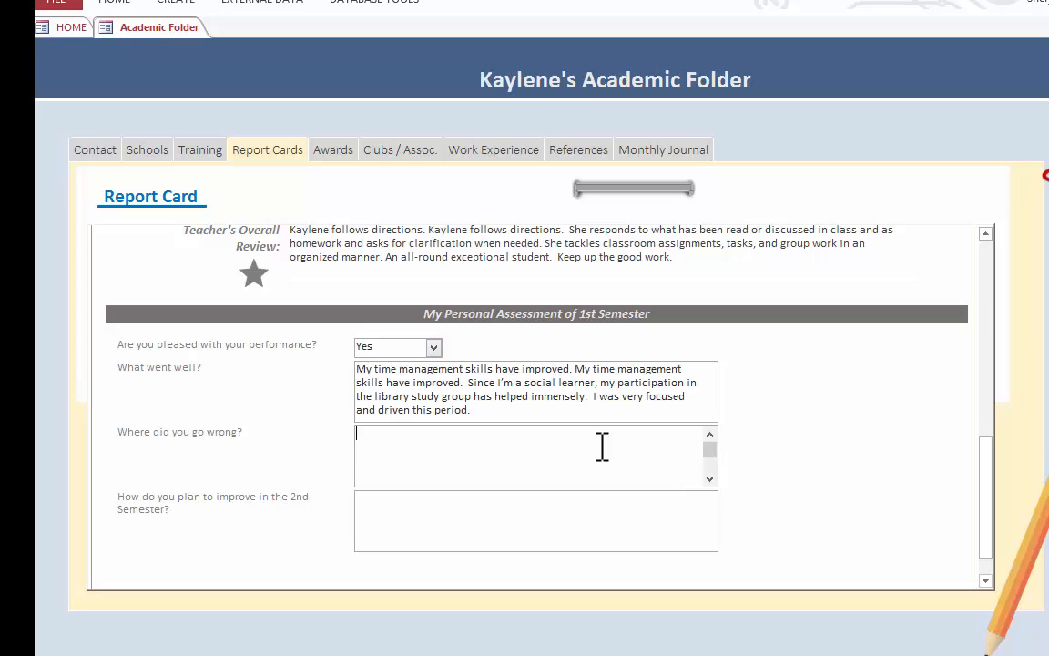
type("I wea")
left_click(437, 510)
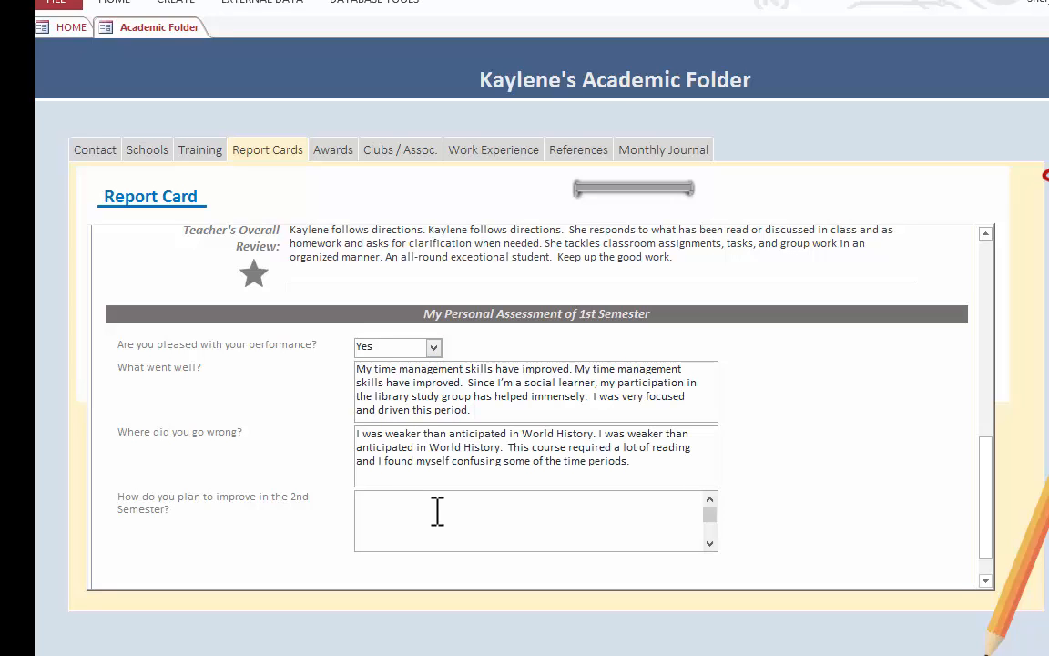
type("I plan to")
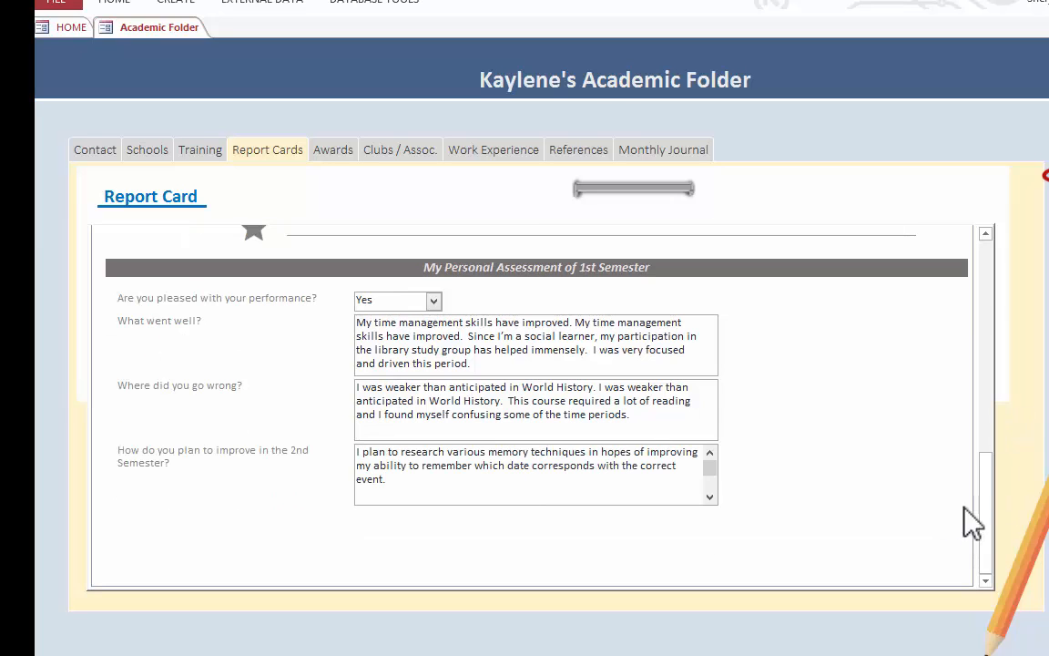
- Copy the Term 1 subjects and teachers into Semester / Term 2 of the 2016 report card
left_click_drag(995, 510, 986, 349)
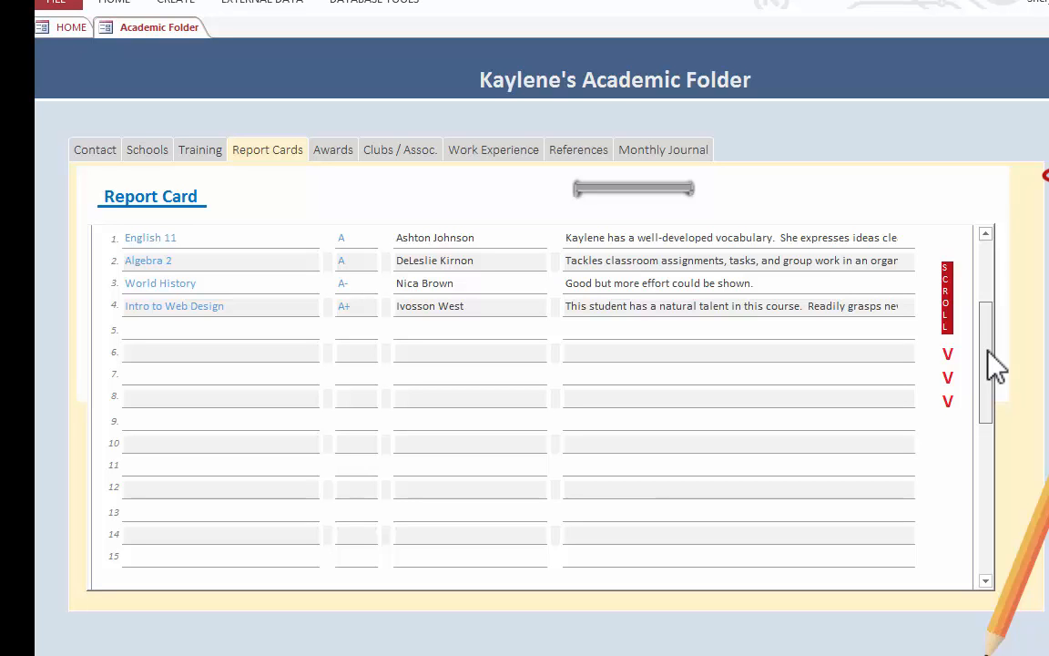
left_click_drag(996, 367, 1006, 301)
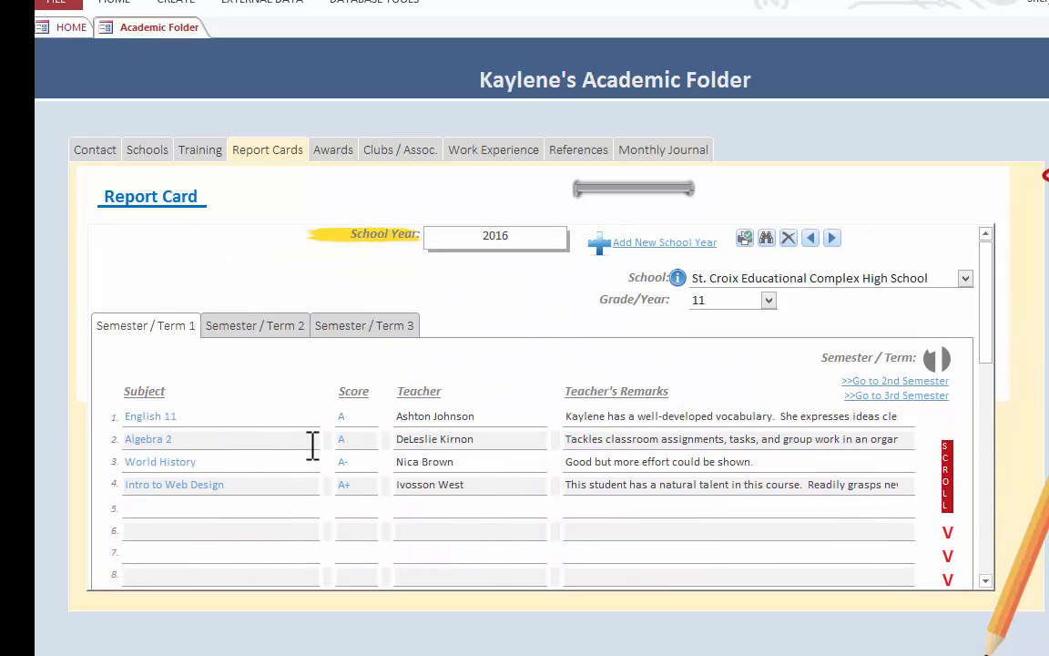
left_click(252, 332)
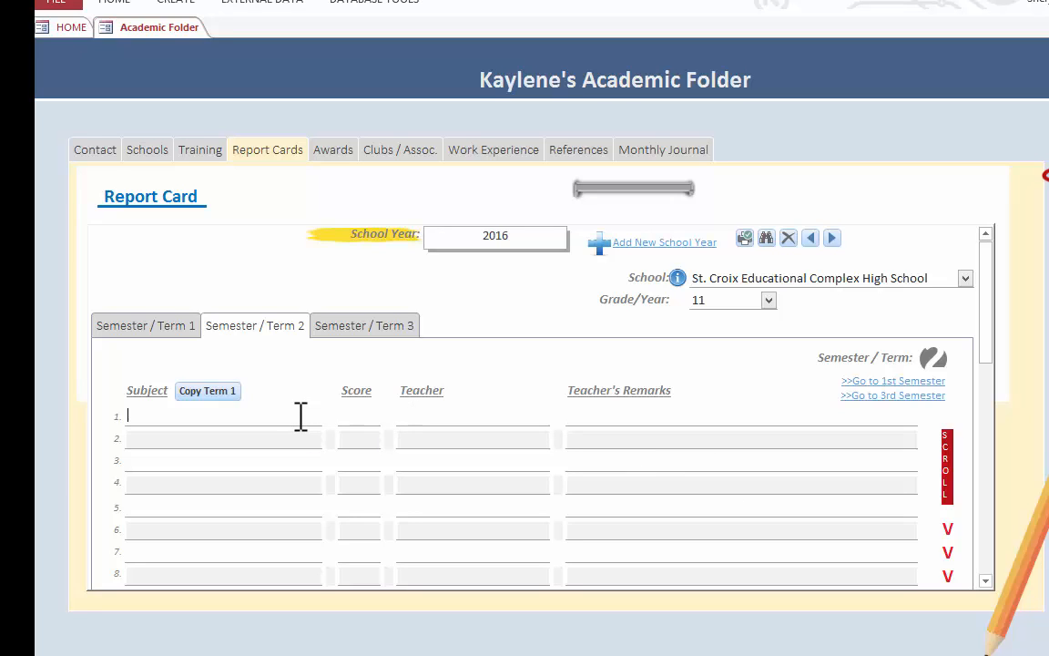
left_click(222, 399)
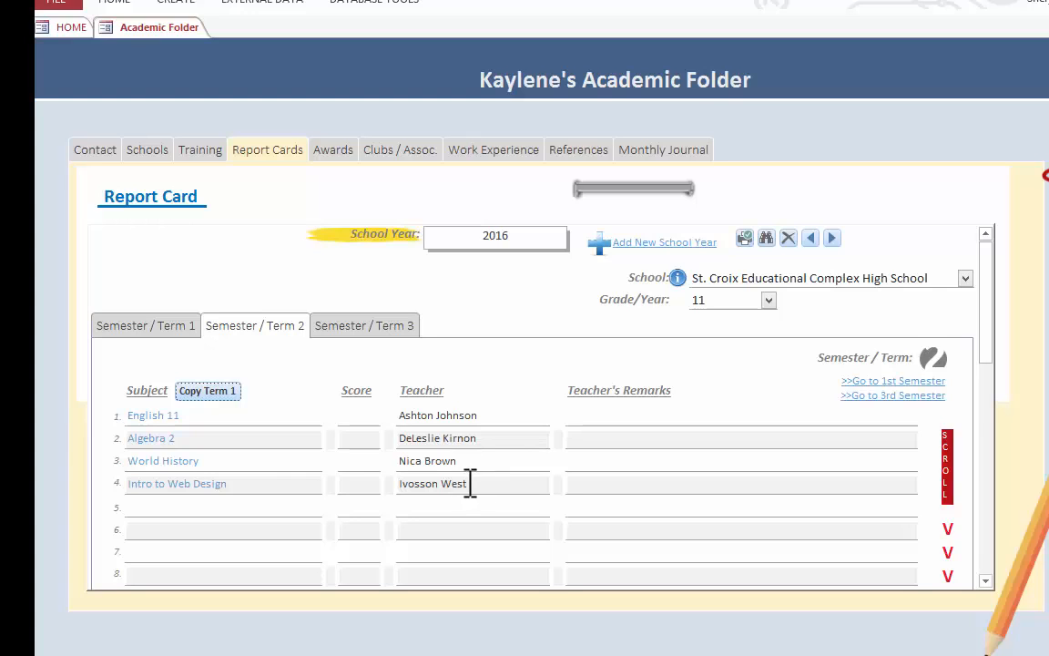
left_click(266, 513)
- Review the Semester / Term 1 entries of the 2016 report card and bring up the 2011 report card from Montserrat Secondary School
left_click(155, 326)
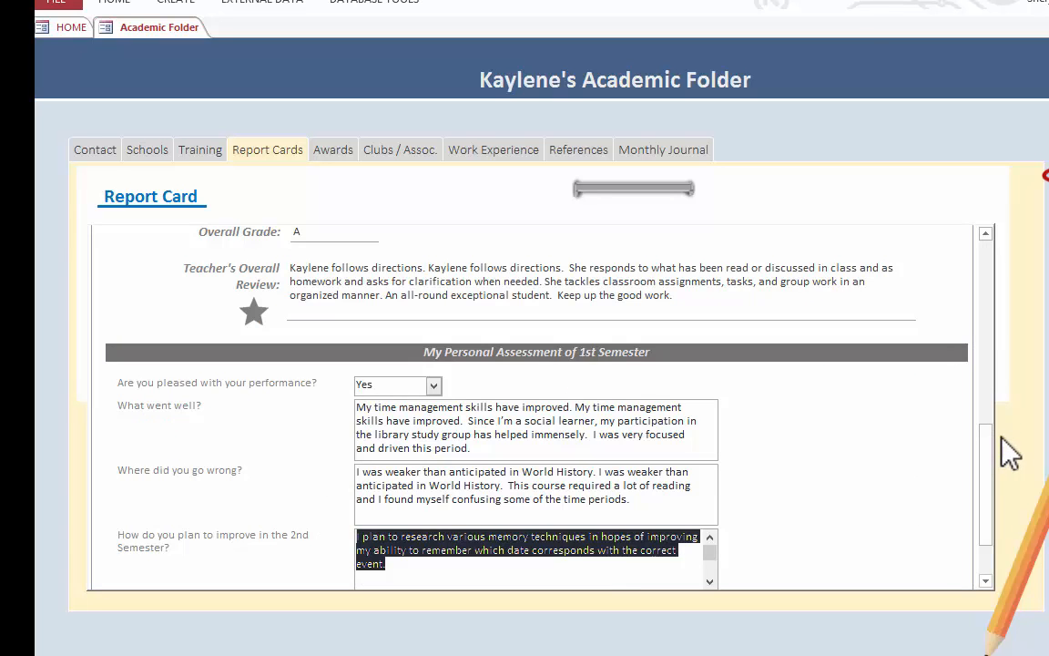
left_click_drag(993, 410, 991, 264)
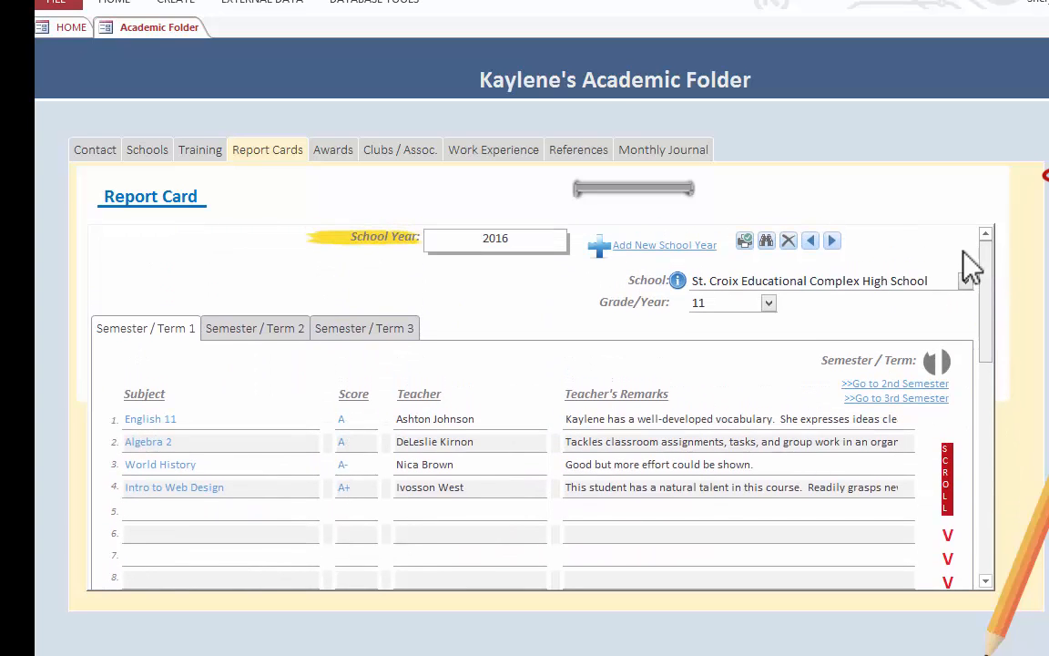
left_click(639, 417)
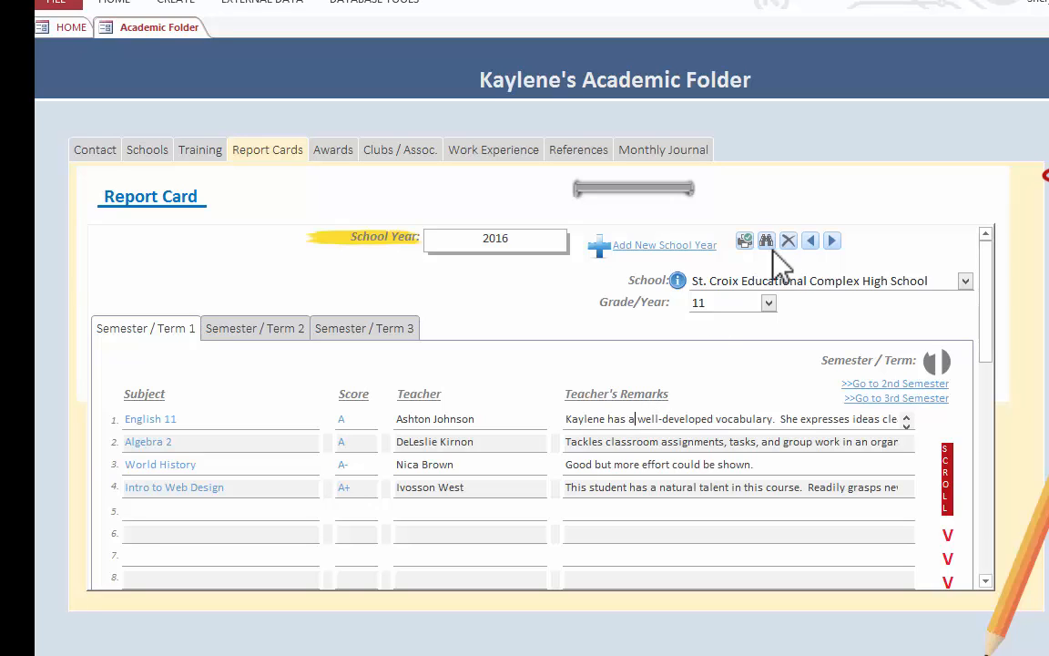
left_click(809, 242)
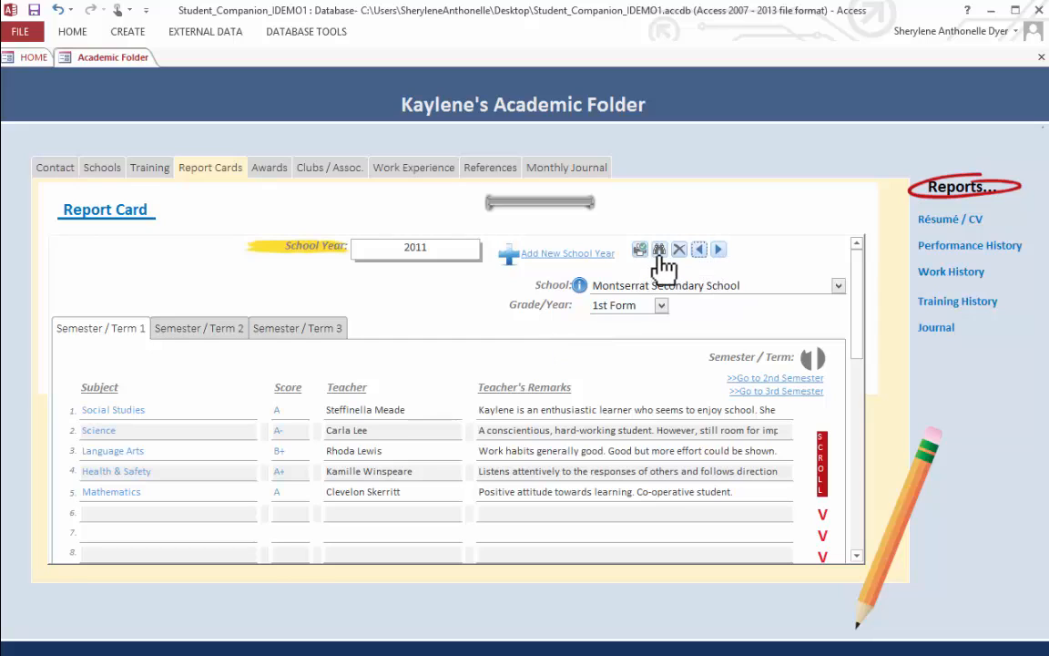
left_click(462, 246)
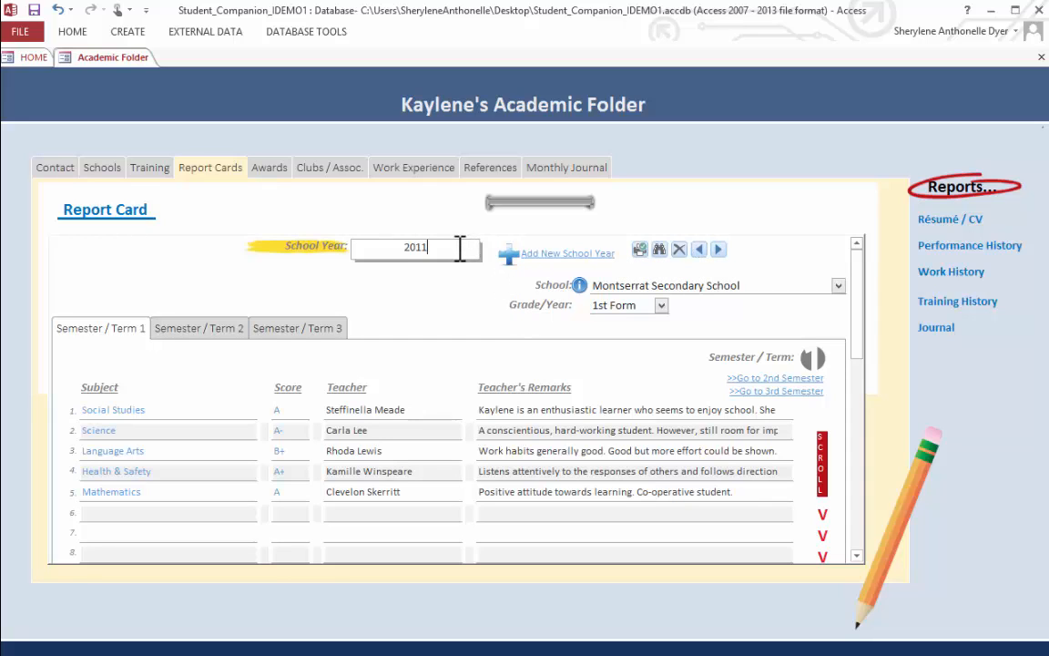
- Open the print preview of the 2011 report card, look through its three pages and close the preview
left_click(640, 251)
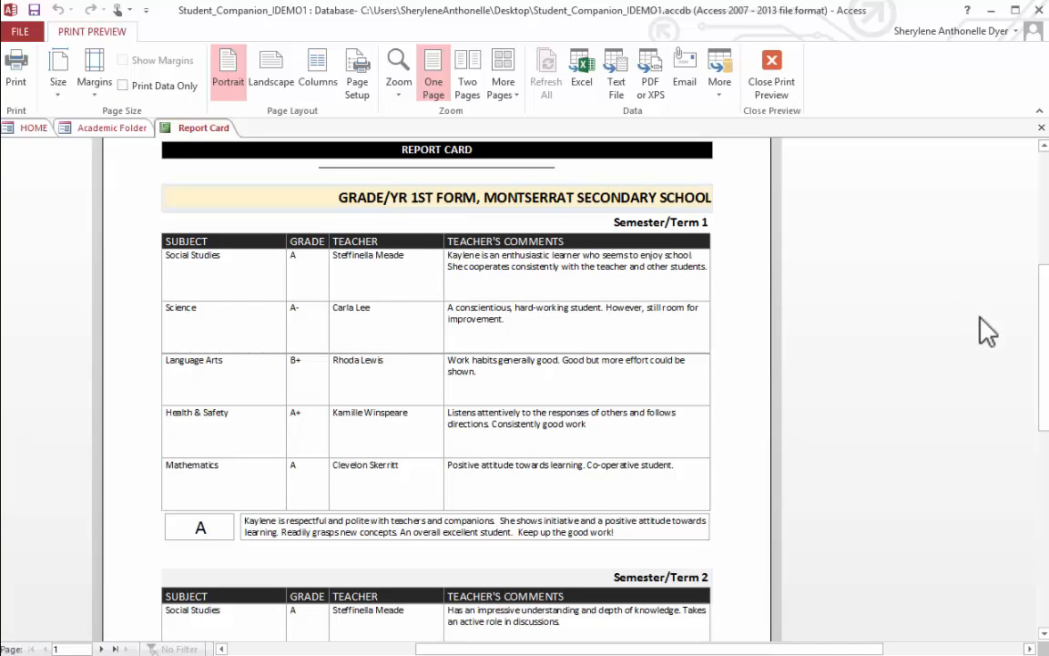
left_click_drag(1043, 309, 1043, 273)
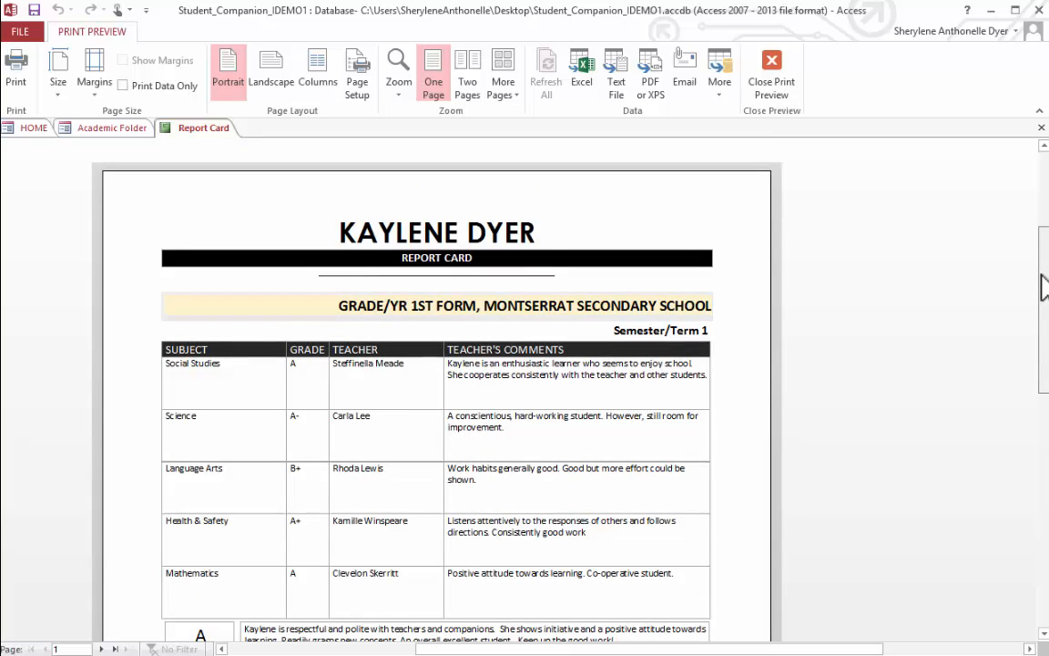
left_click_drag(1044, 287, 1030, 444)
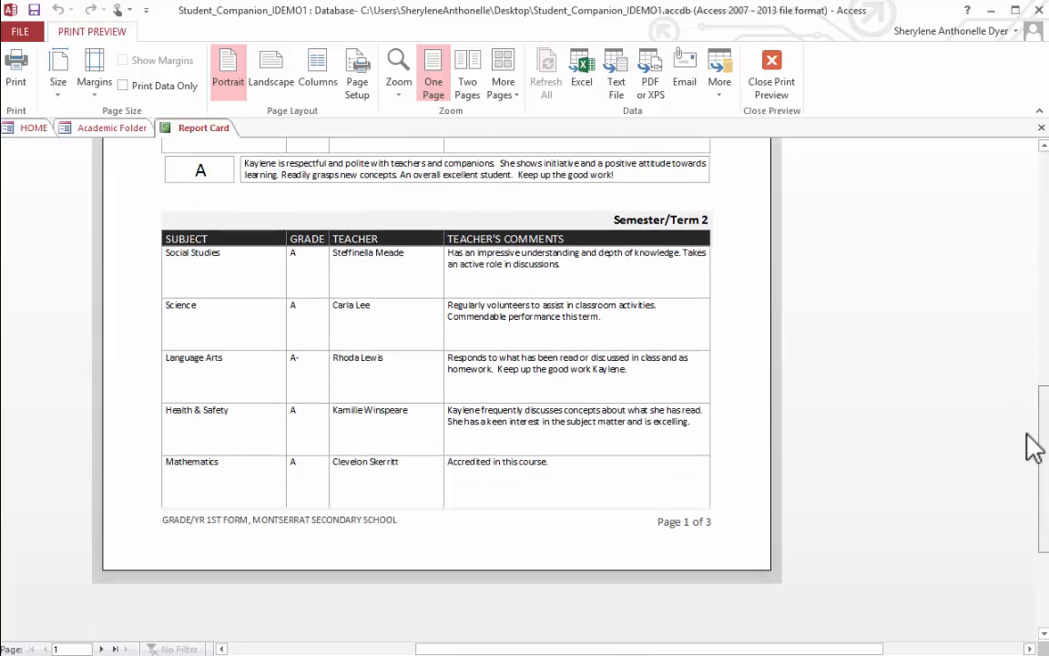
left_click(102, 648)
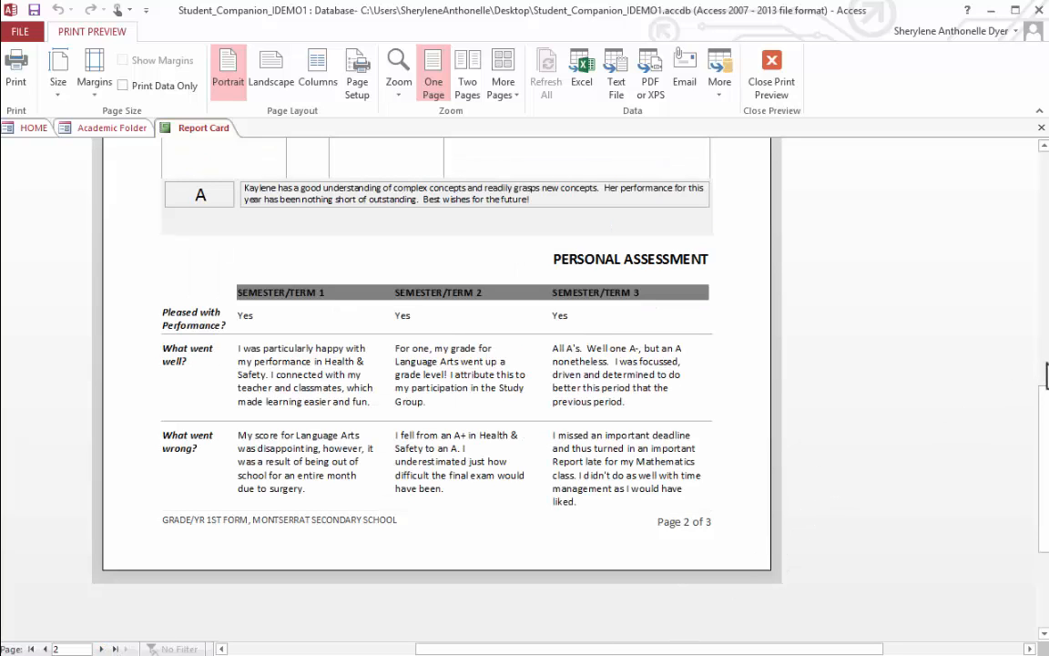
left_click_drag(1043, 422, 1032, 398)
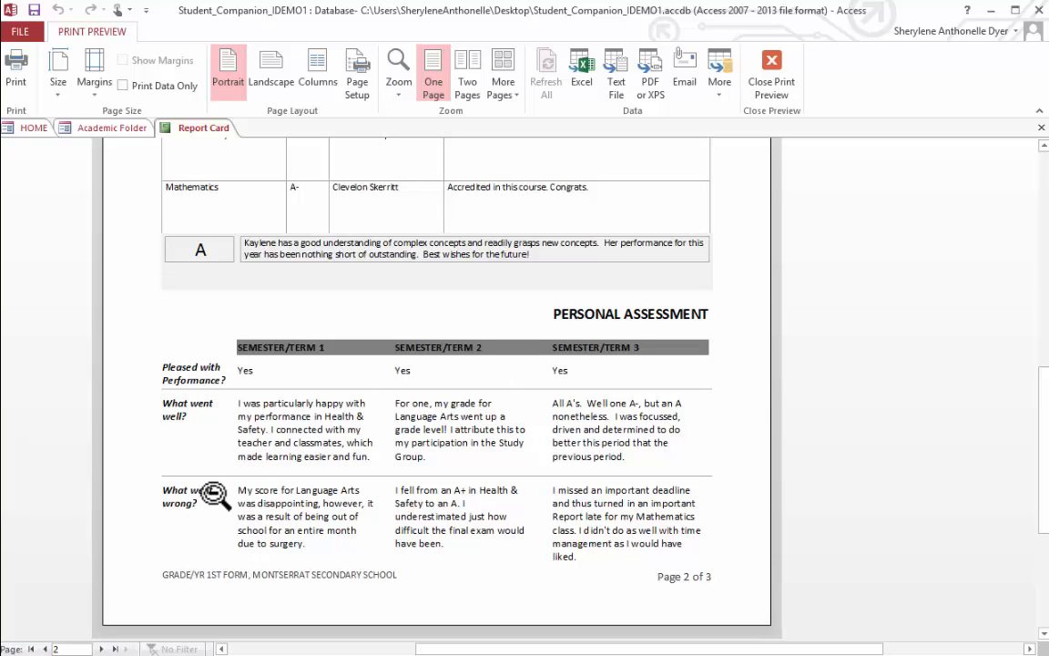
left_click(101, 649)
left_click_drag(1044, 396, 1045, 256)
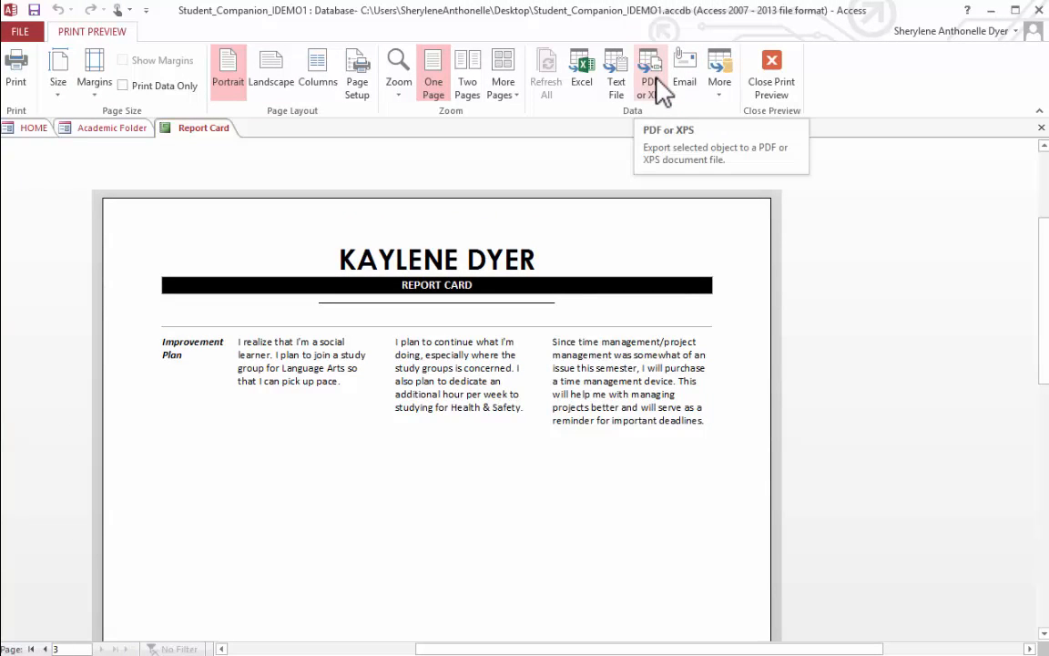
left_click(1041, 128)
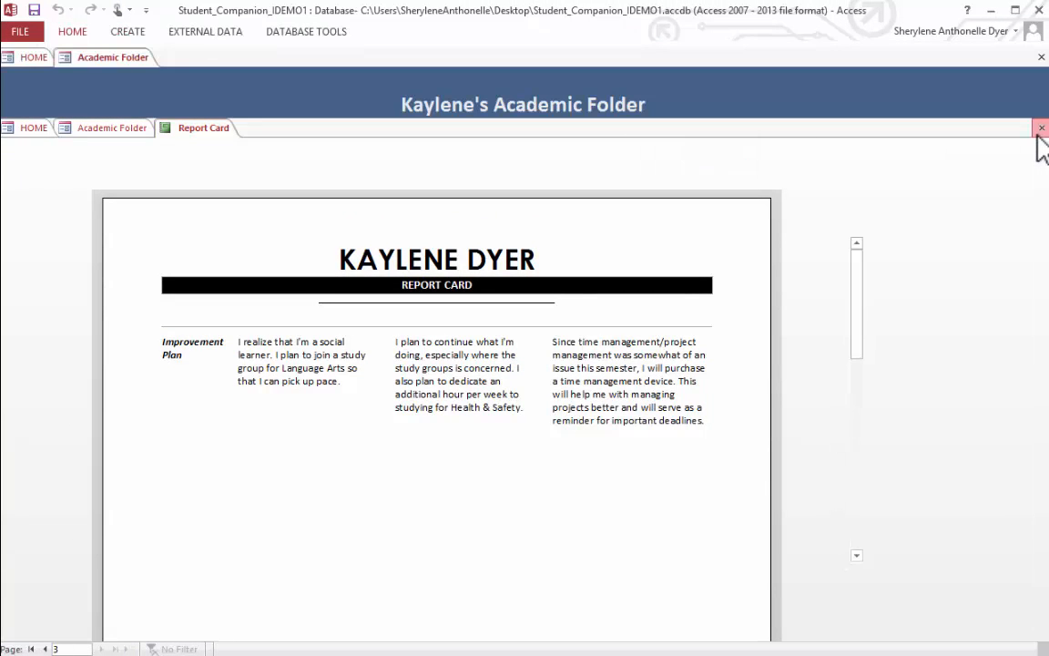
left_click(1040, 128)
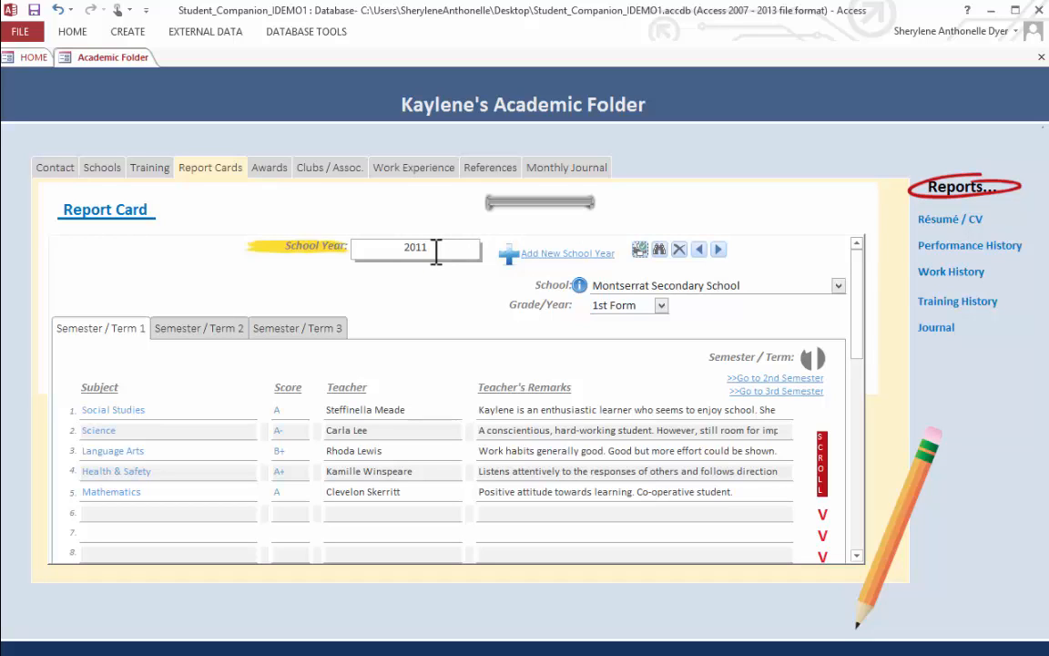
- Open the Performance History report, enlarge it and page through the report cards of both schools up to page 5
left_click(1000, 253)
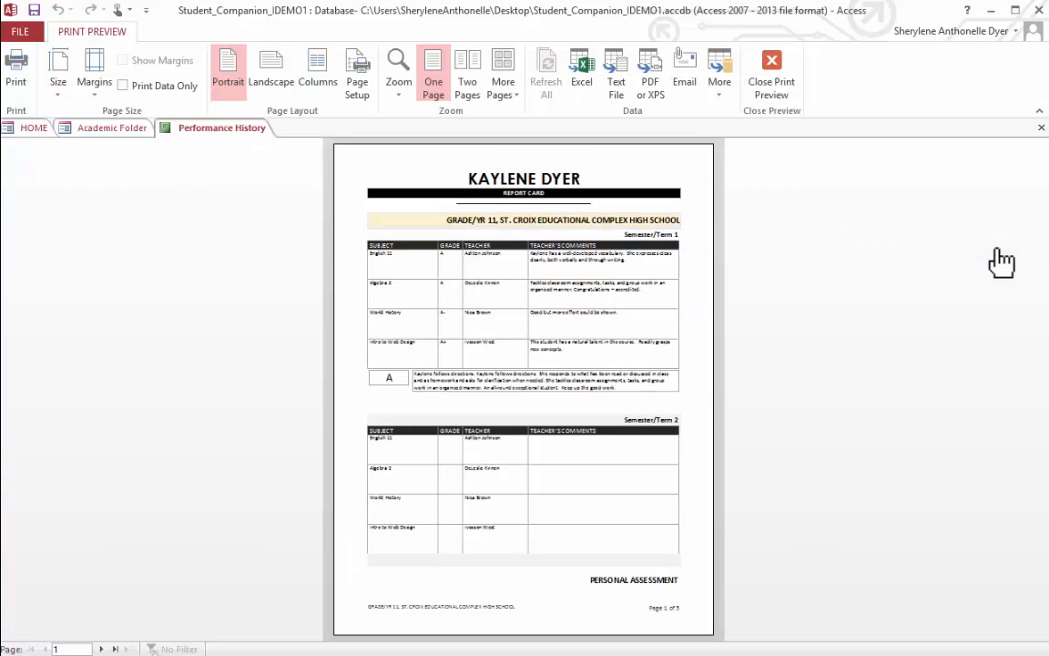
left_click(678, 300)
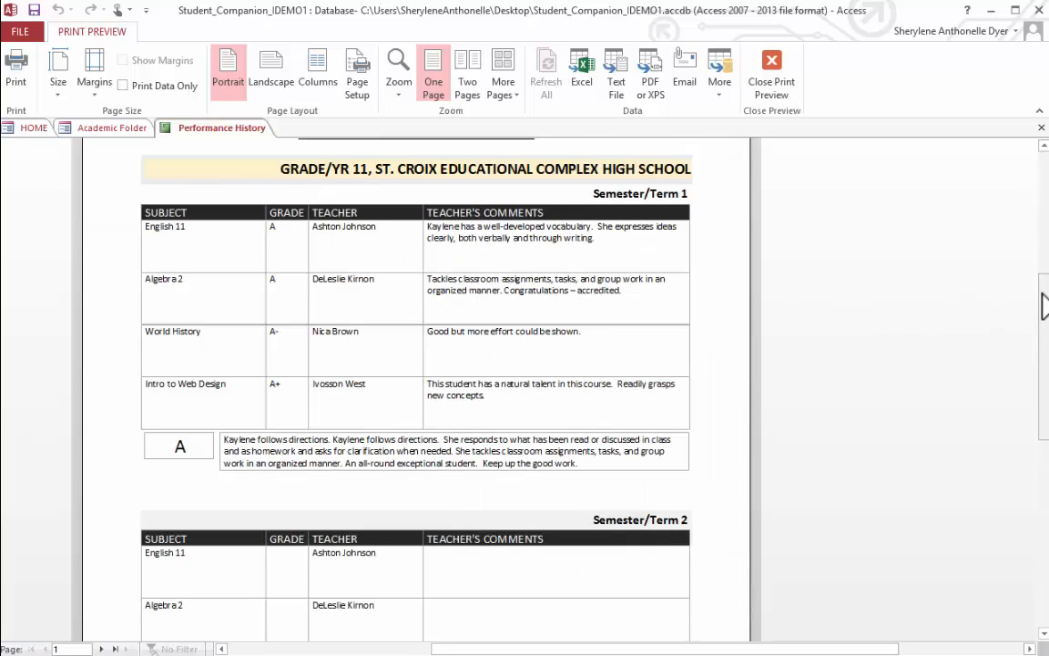
left_click_drag(1043, 314, 1043, 278)
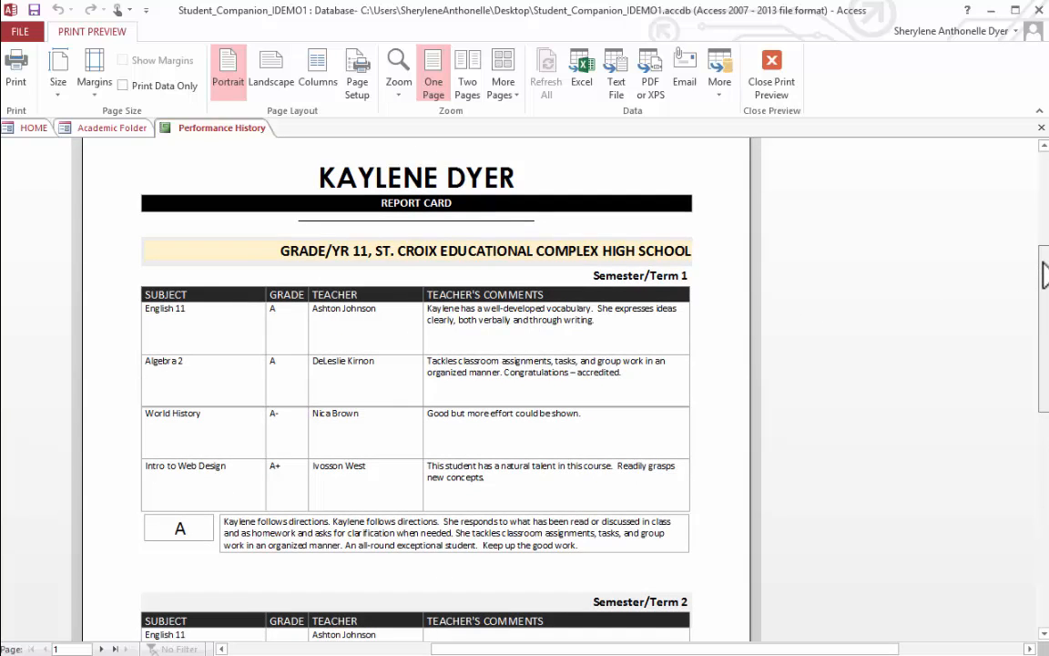
left_click_drag(1044, 278, 1041, 286)
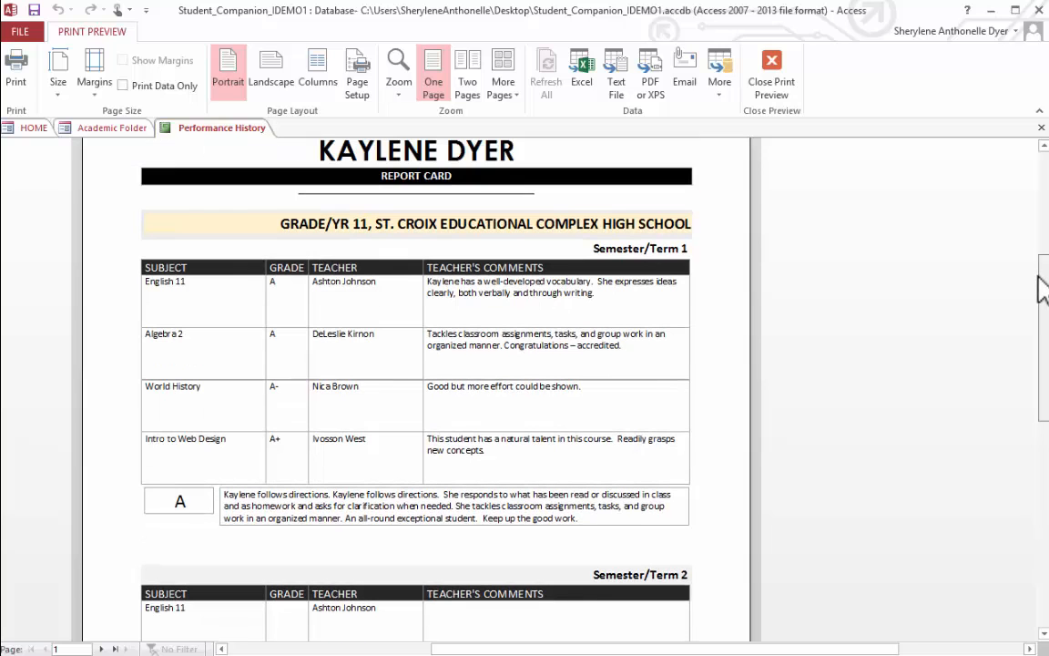
left_click(101, 648)
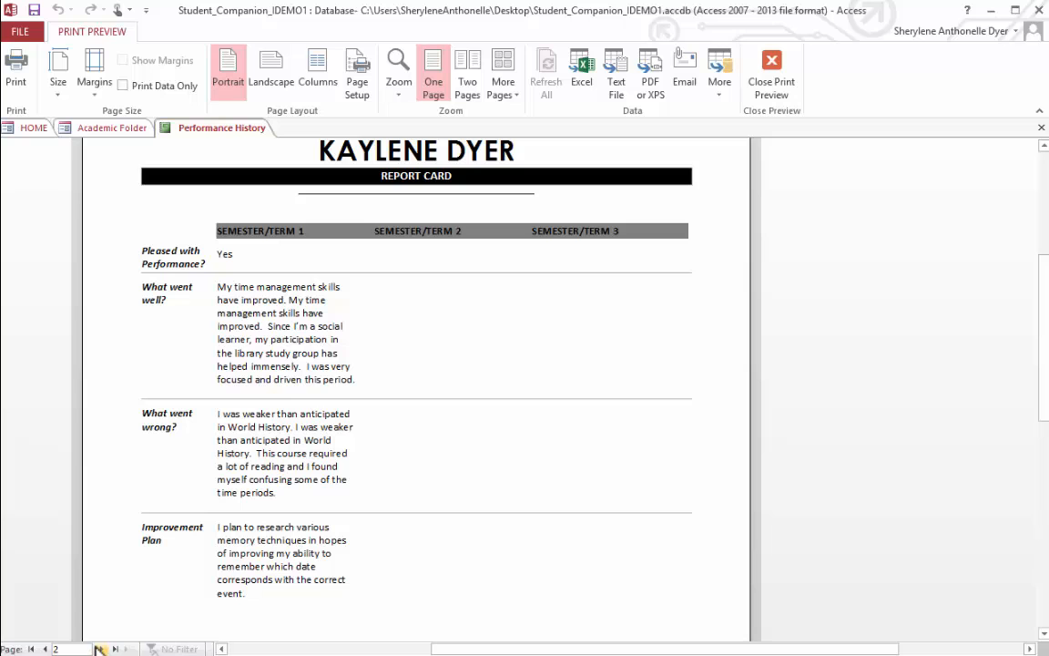
left_click(45, 649)
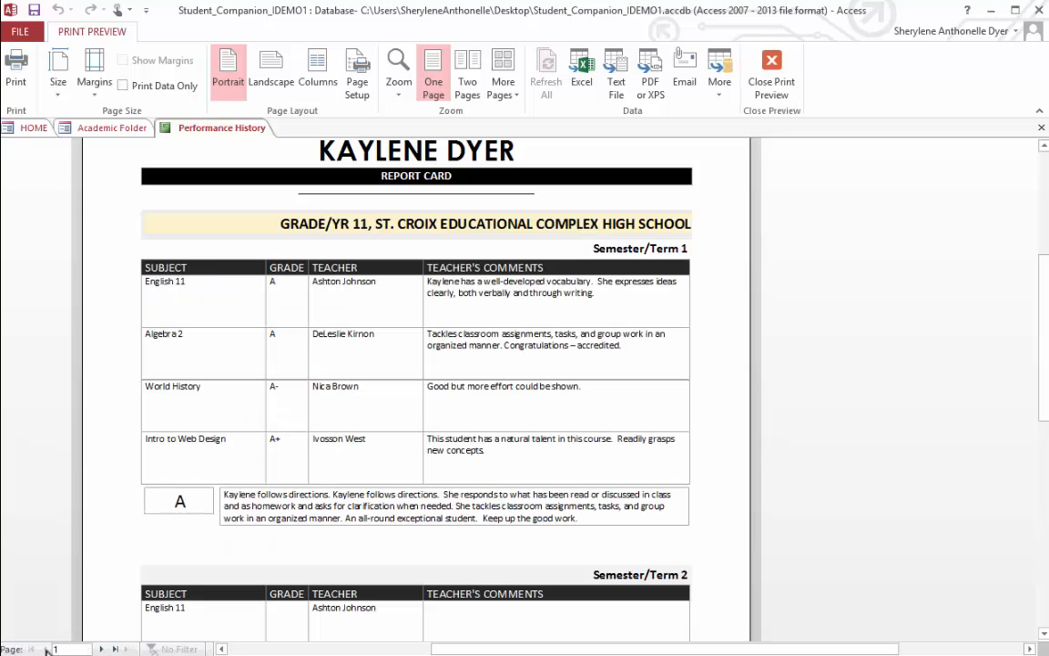
left_click(101, 648)
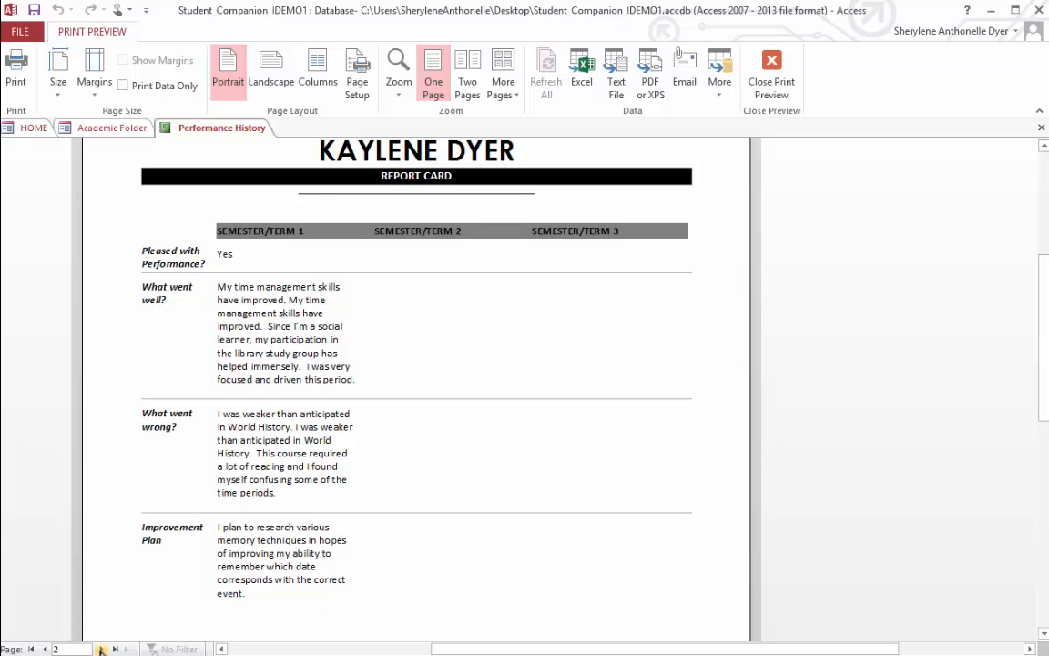
left_click(101, 648)
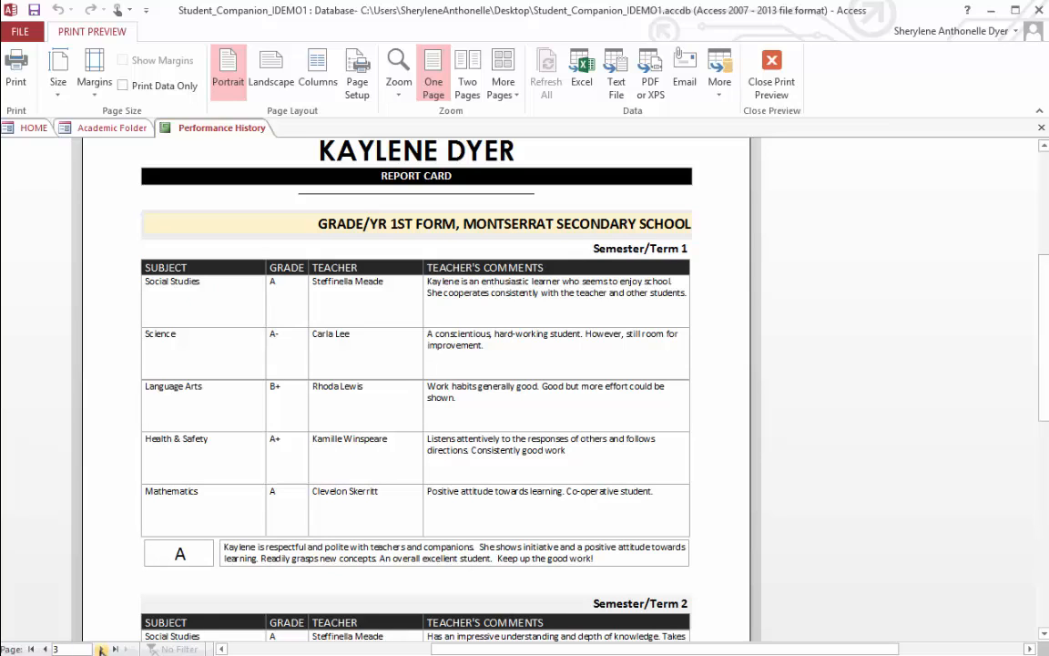
left_click(101, 648)
left_click(101, 648)
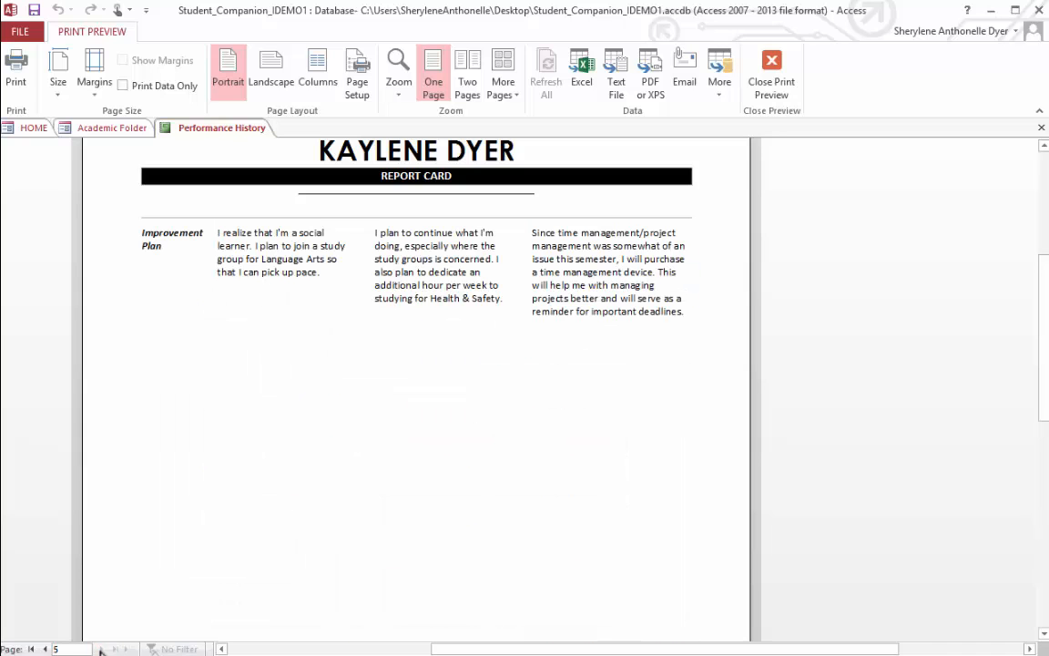
- Page back to the first page of the Performance History report, look over the St. Croix report card and close the report
left_click(45, 649)
left_click(44, 648)
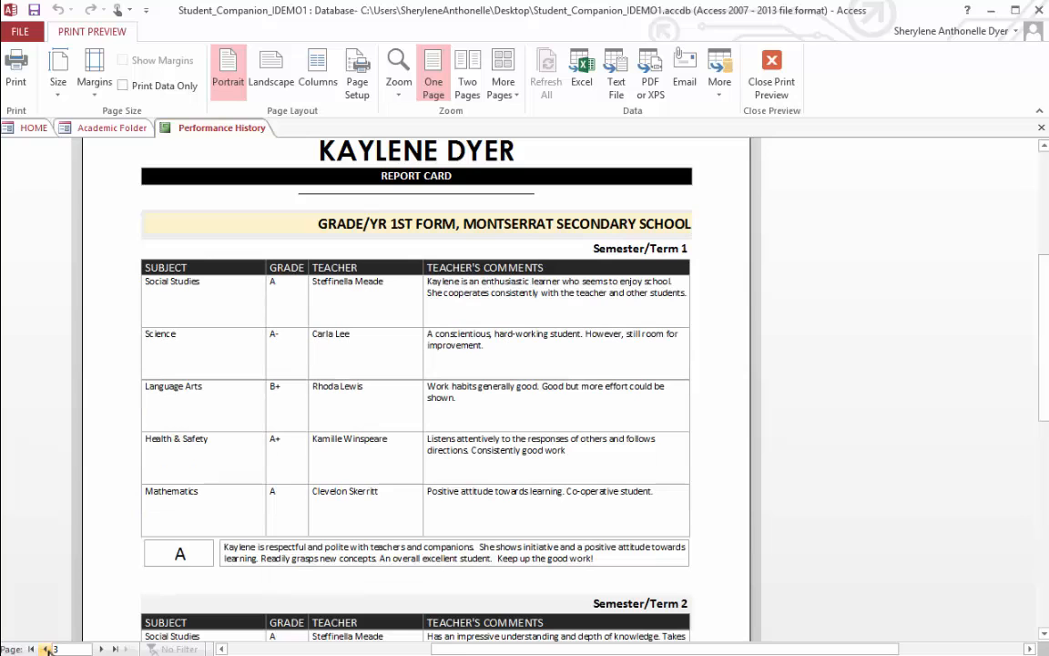
left_click(45, 648)
left_click(45, 648)
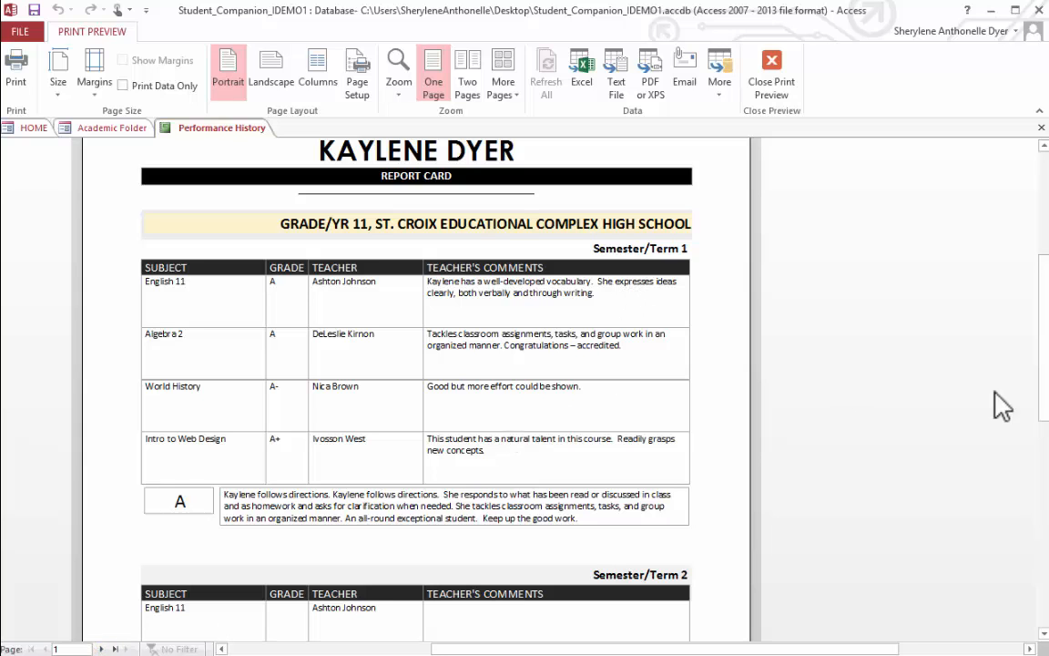
scroll(1044, 344, "down", 3)
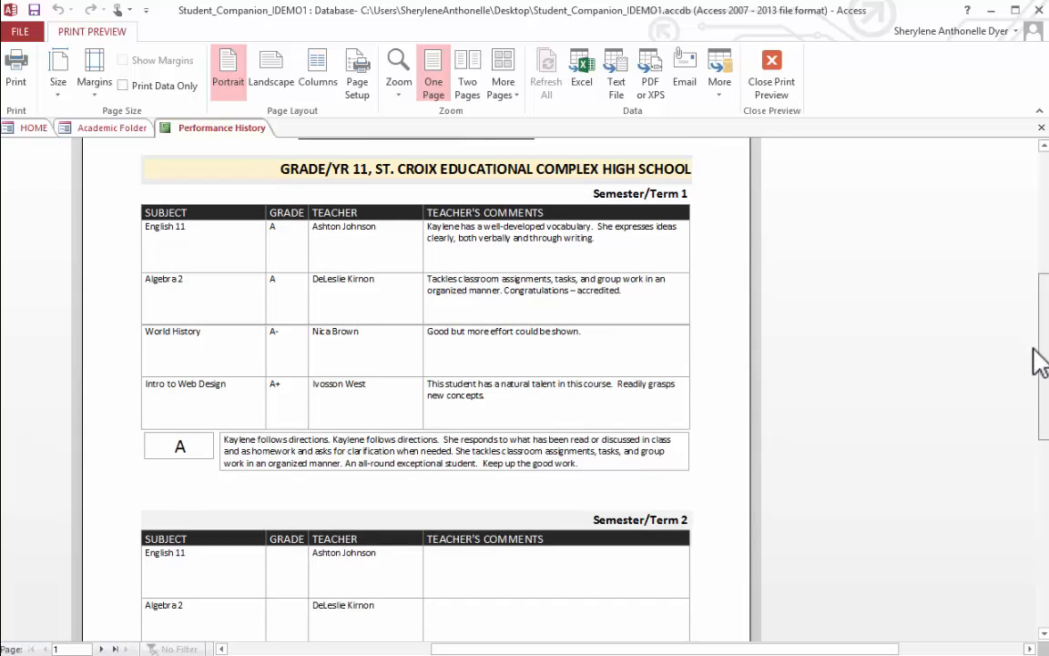
scroll(1039, 360, "up", 4)
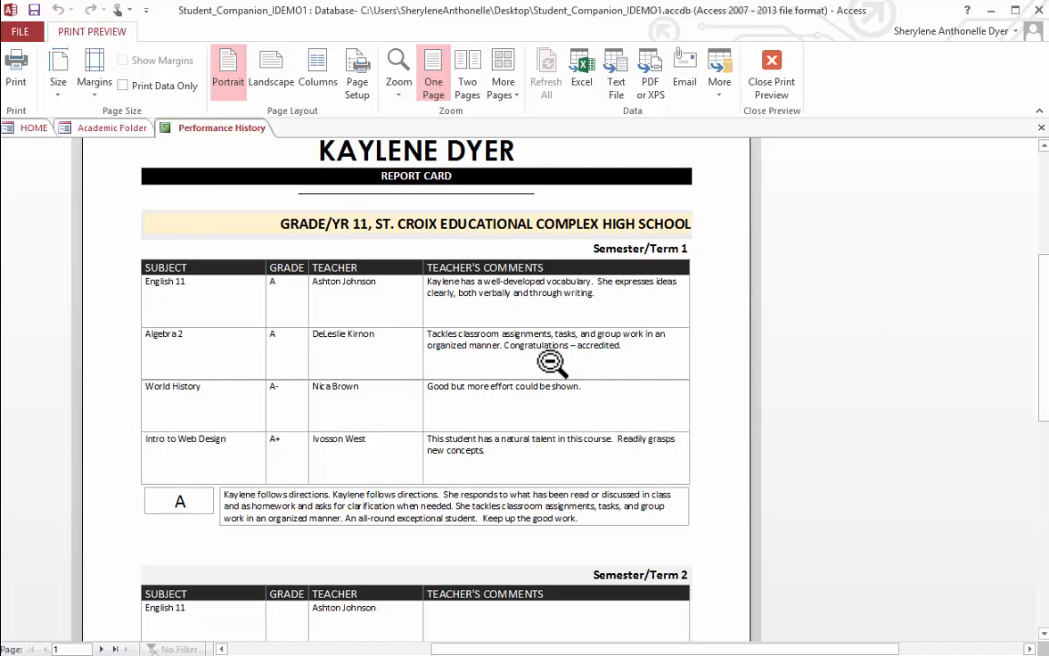
left_click_drag(1042, 283, 1037, 232)
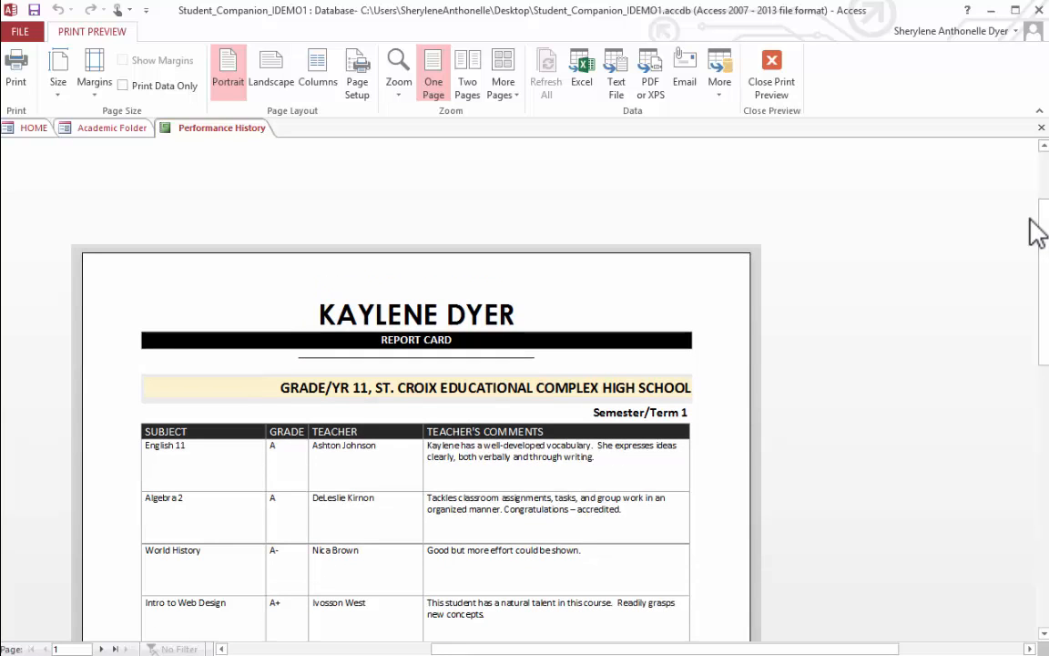
left_click(1040, 127)
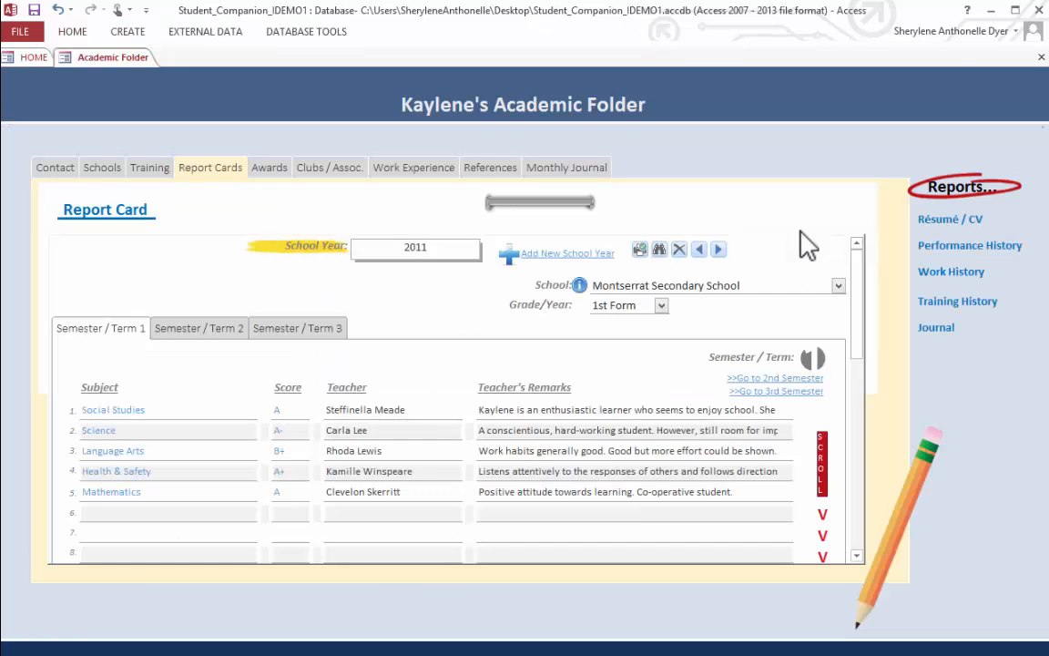
- Bring up the student's Awards and examine the details of the recorded award
left_click(286, 171)
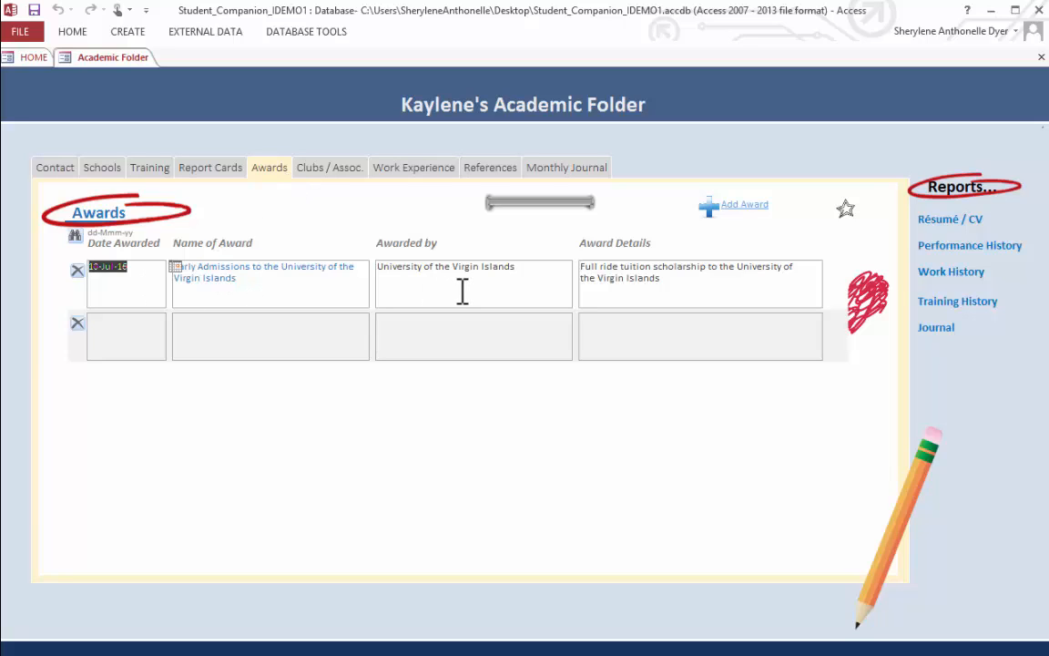
left_click(683, 273)
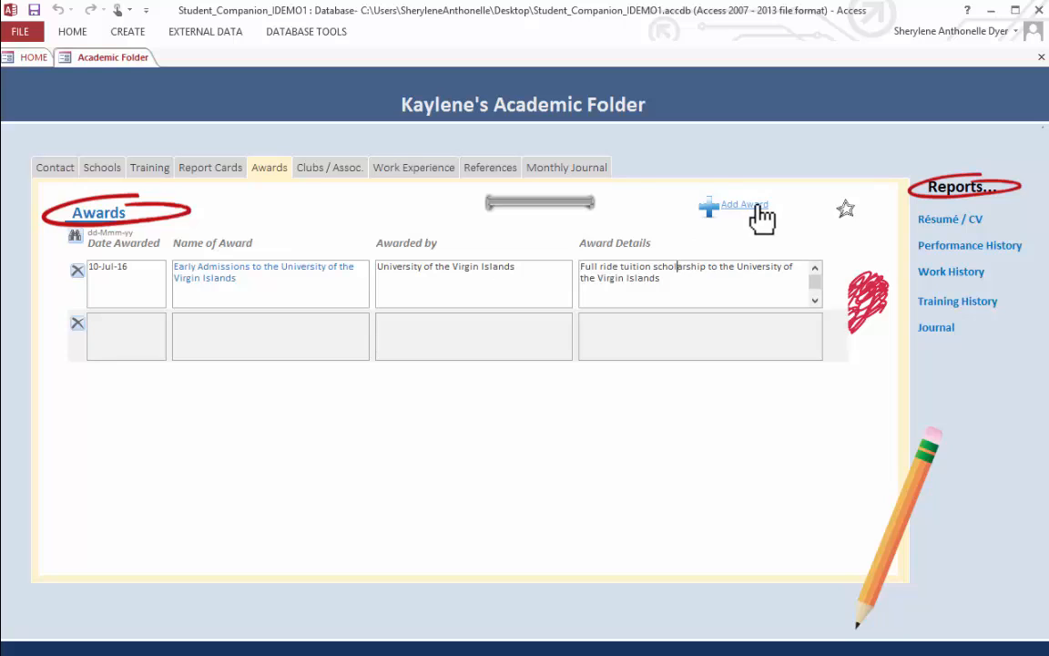
- Add a club entry named Golden Key Honor's Society with start date 05-May-15
left_click(321, 171)
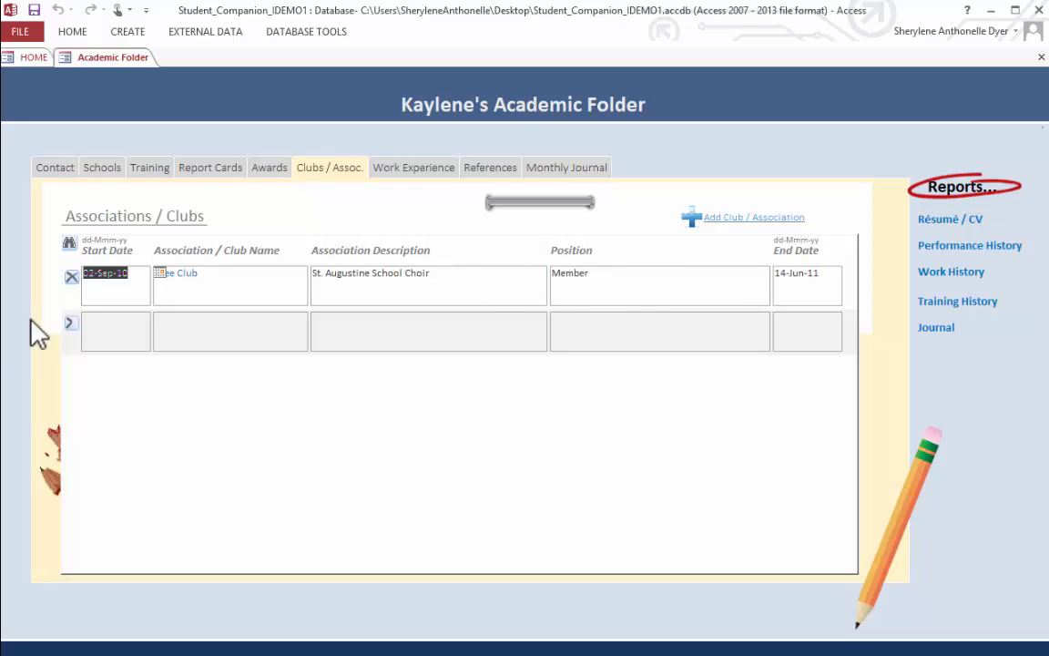
left_click(134, 326)
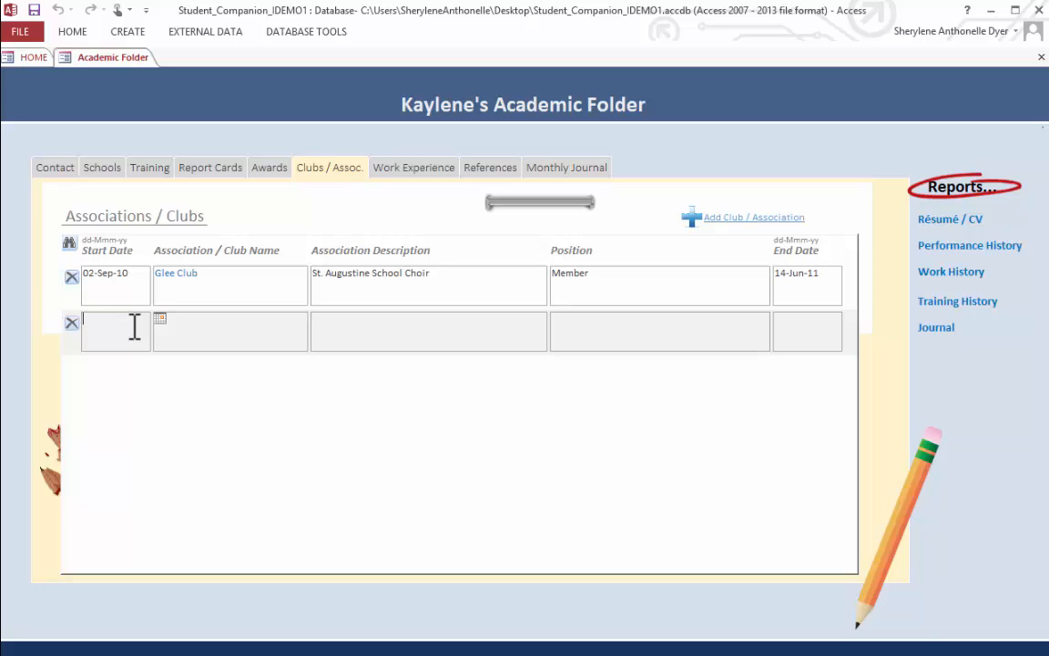
type("05-May")
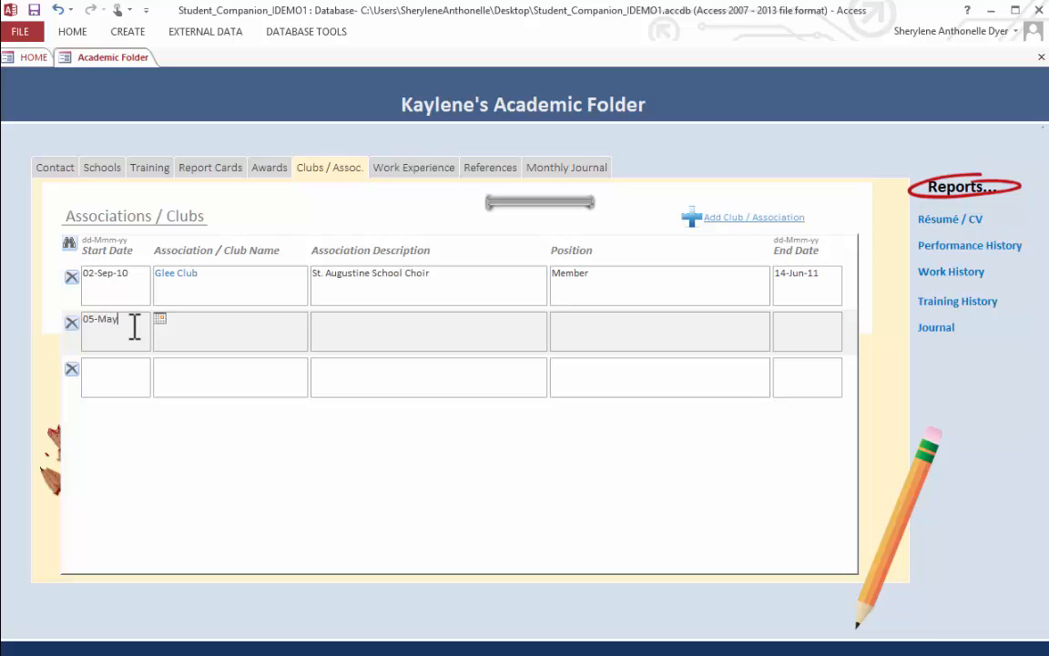
type("-15")
key("Tab")
type("Golden Key Honor's Society")
key("Tab")
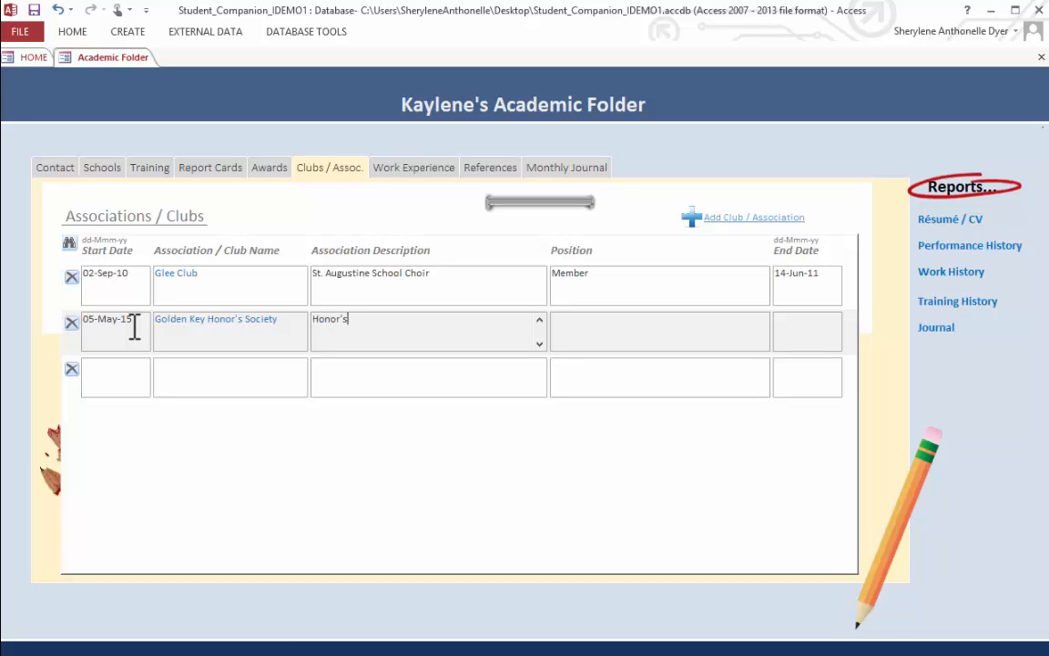
- Enter "National Honor's Society of the St. Croix Educational Complex" as the description of the Golden Key Honor's Society
type("Honor's Society of the St. Croix Educational Complex")
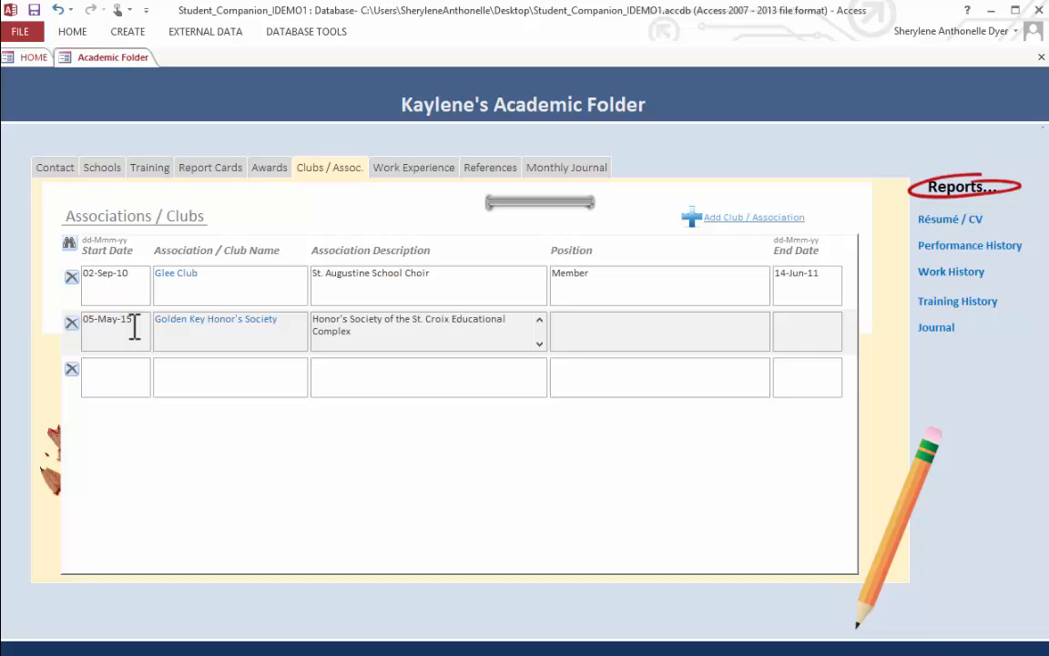
left_click(313, 320)
type("National")
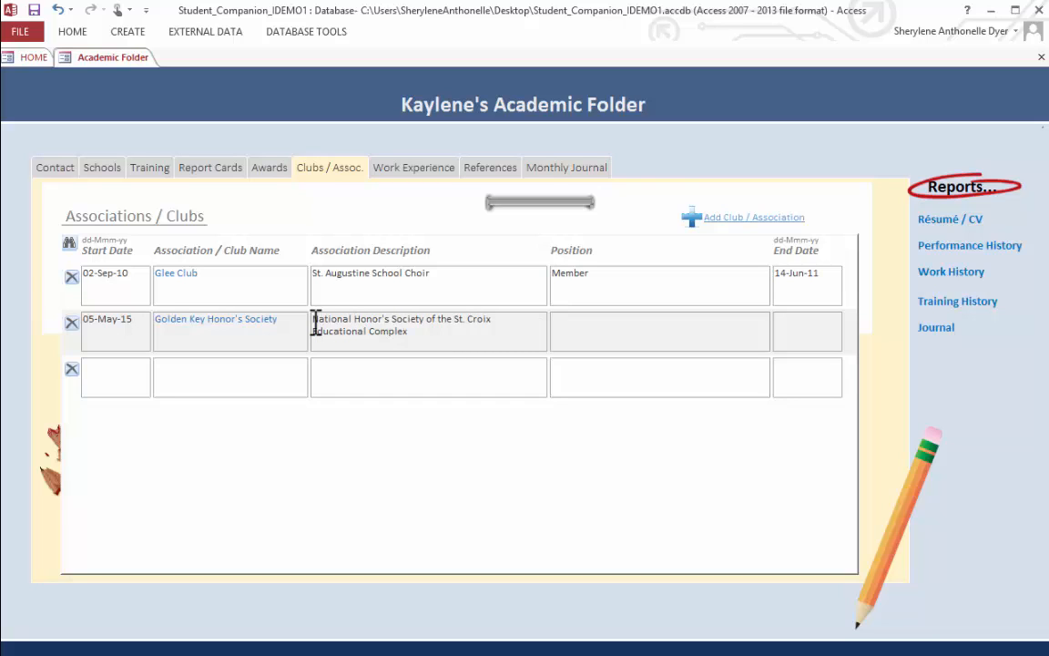
- Set the position held in the Golden Key Honor's Society to Member and leave its end date blank
left_click(803, 345)
left_click(175, 363)
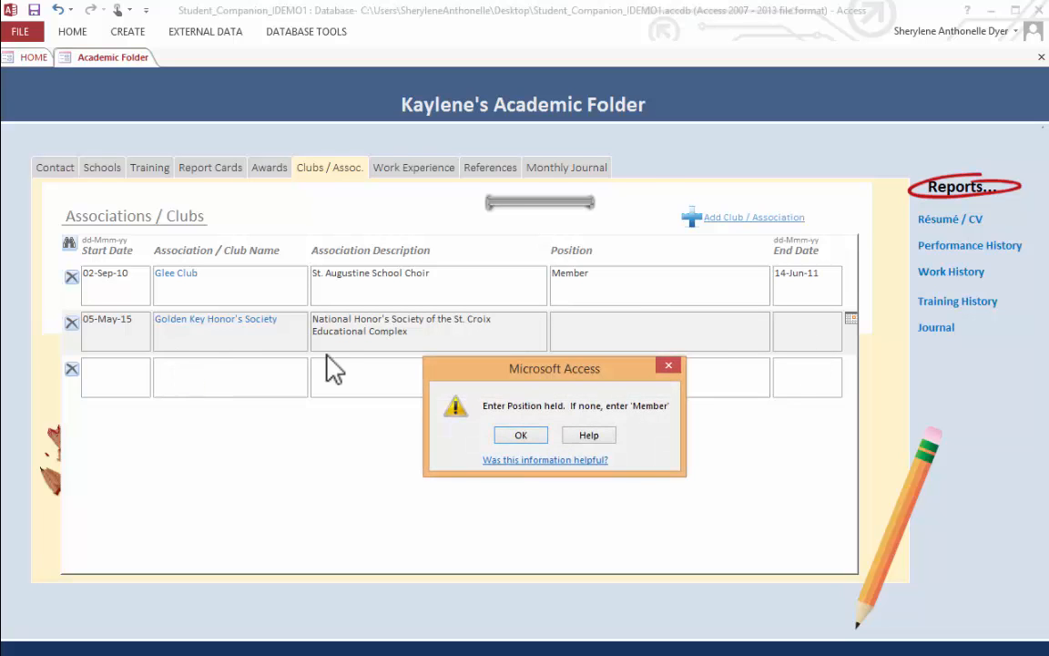
left_click(532, 435)
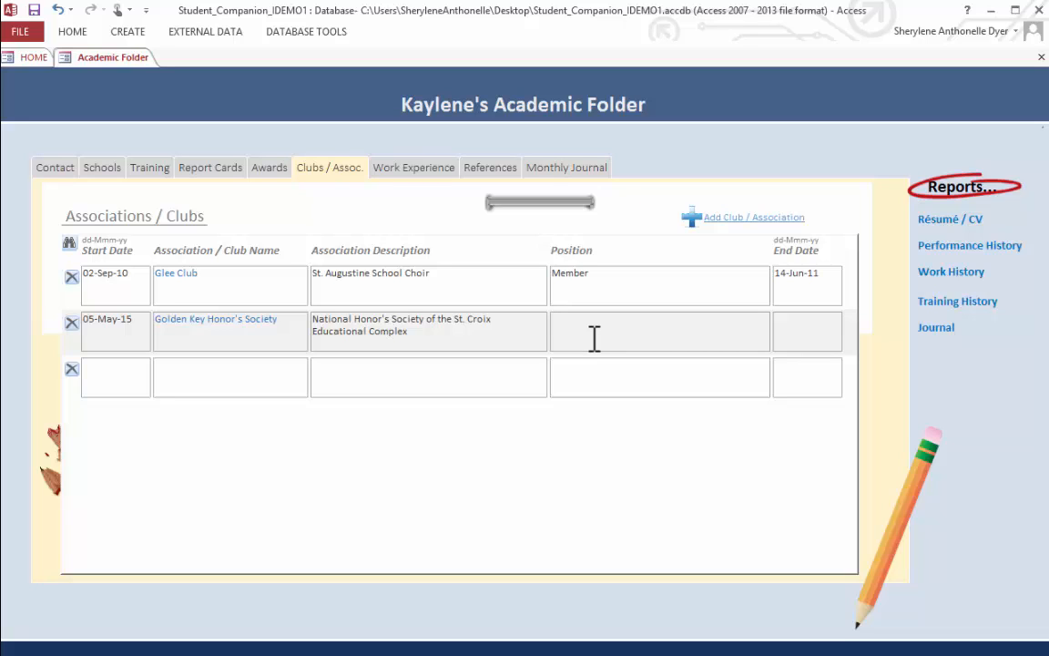
type("Member")
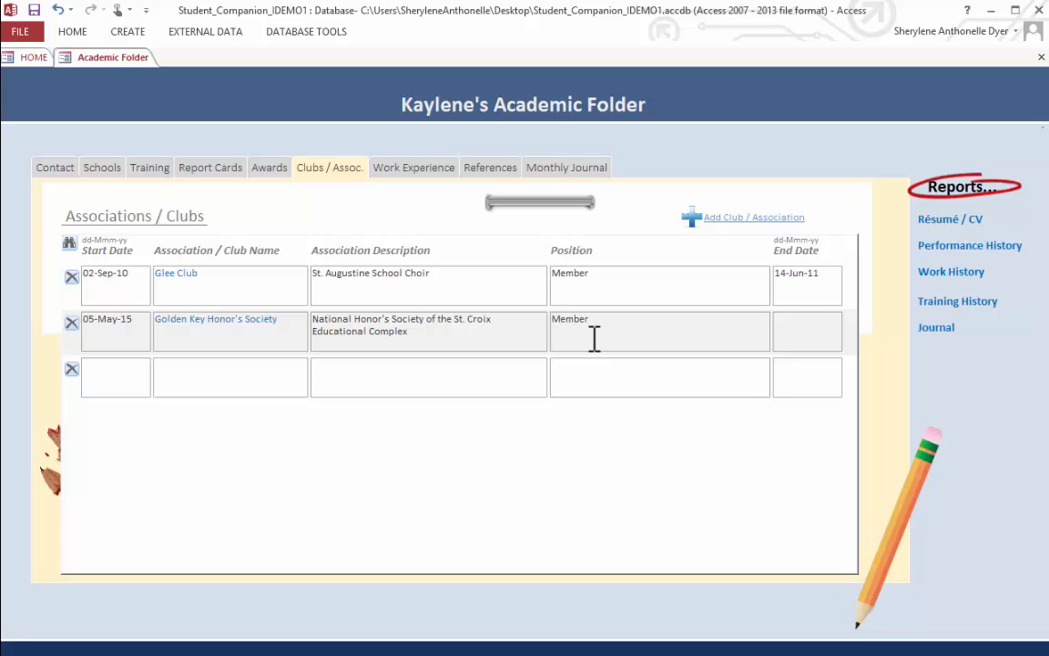
- Review the Customer Service Representative work experience record, from job appointment and duties through skills, software and accomplishments
left_click(439, 172)
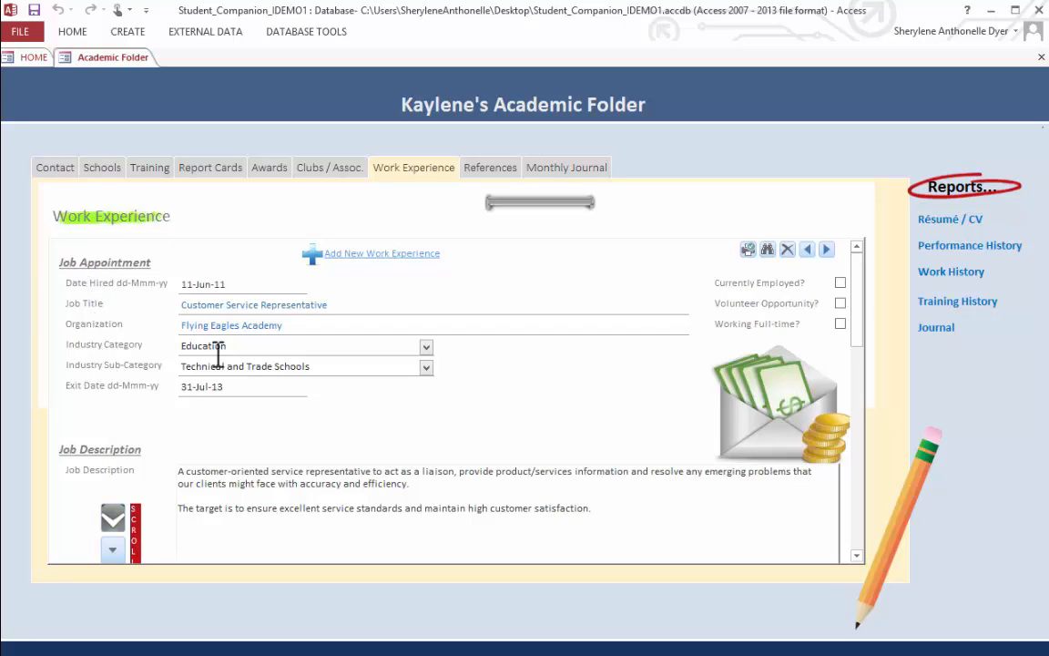
scroll(801, 301, "down", 3)
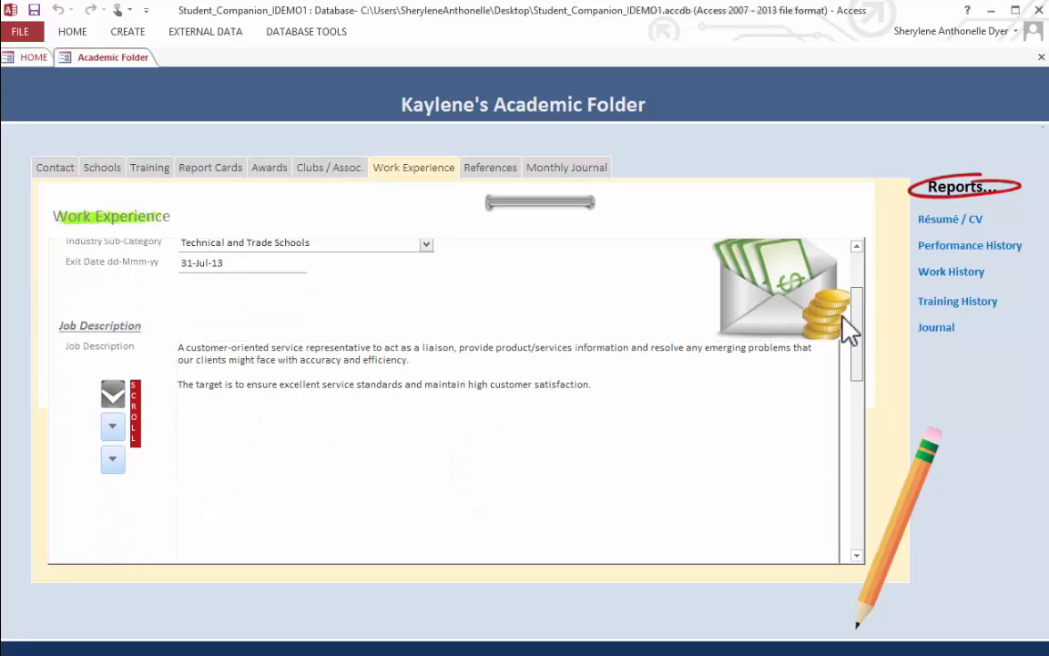
scroll(820, 386, "down", 5)
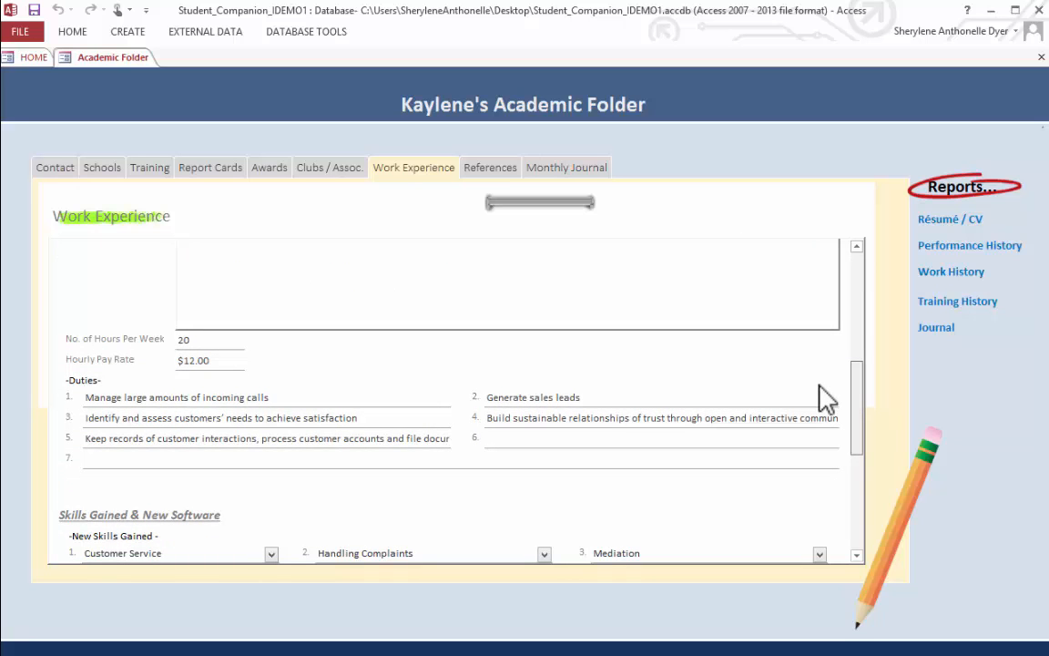
scroll(823, 398, "down", 4)
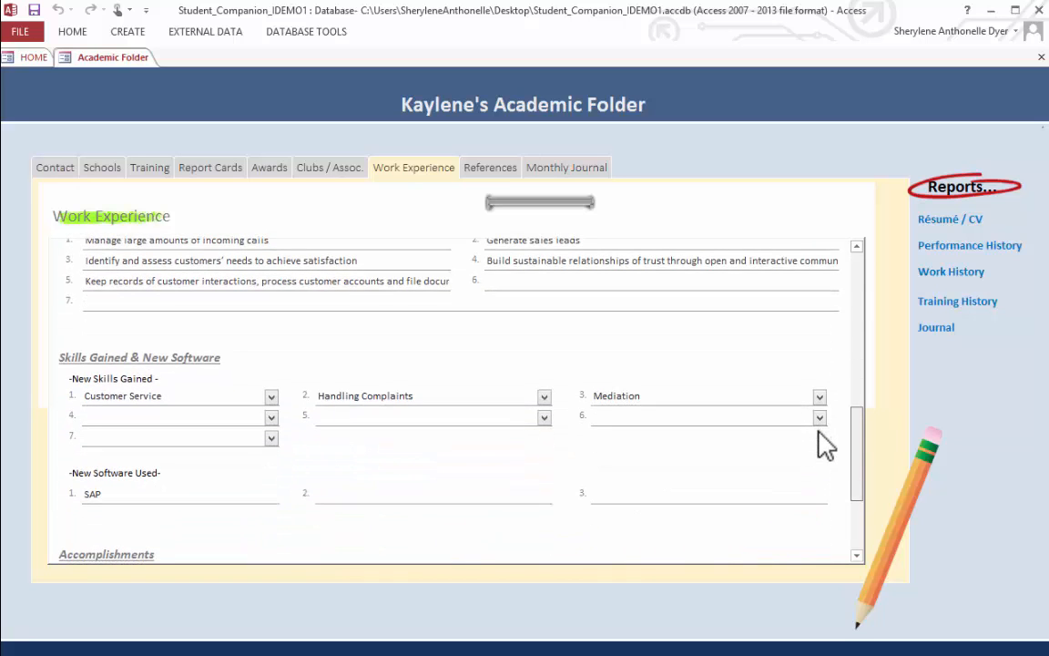
scroll(824, 446, "down", 1)
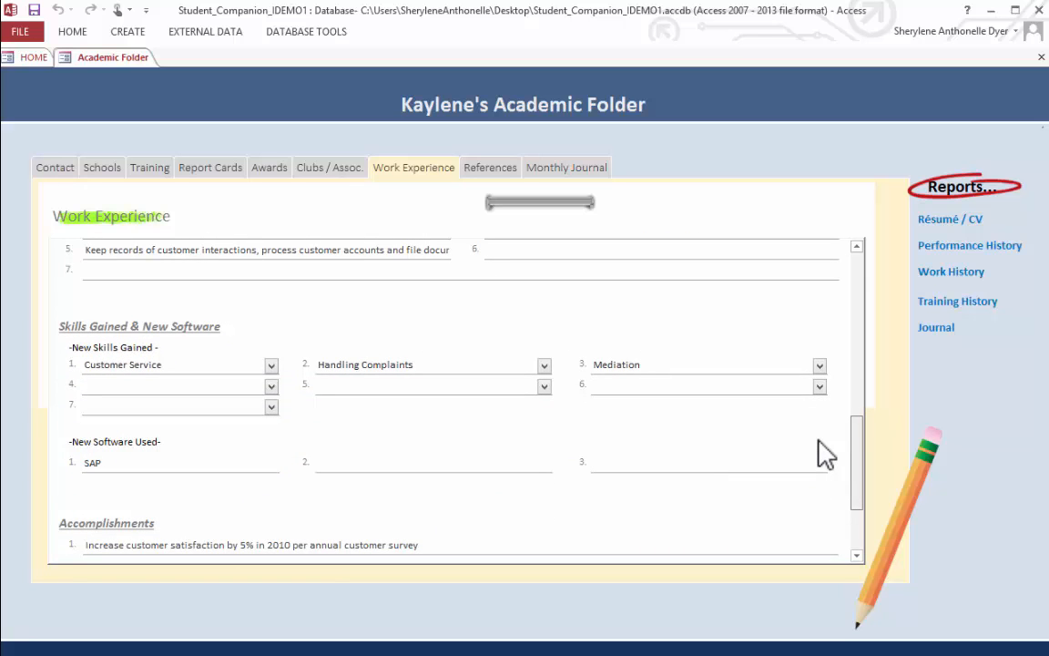
scroll(819, 460, "down", 3)
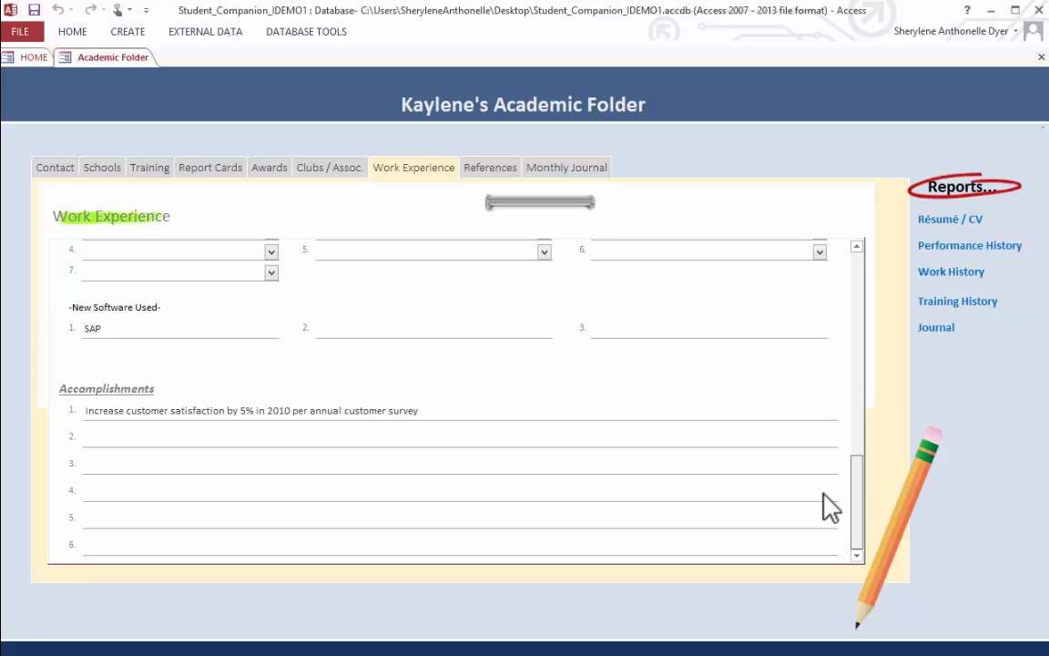
scroll(843, 455, "up", 5)
left_click_drag(851, 409, 850, 254)
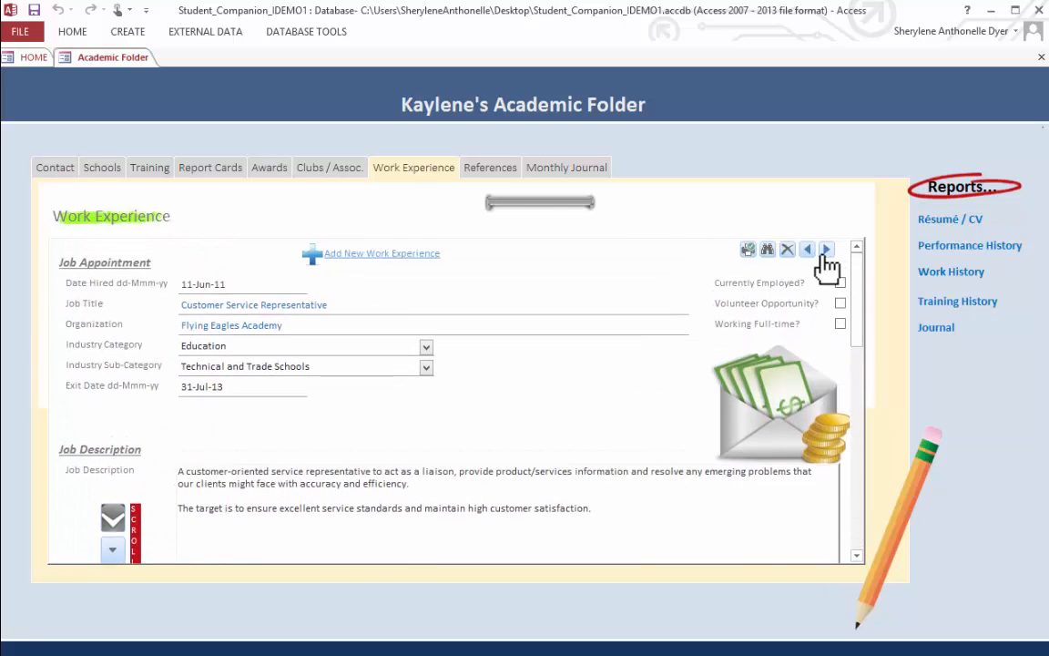
- Add a work experience with hire date 20-Aug-13, job title Computer Applications Instructor and organization Speedy Secretarial Institute
left_click(401, 255)
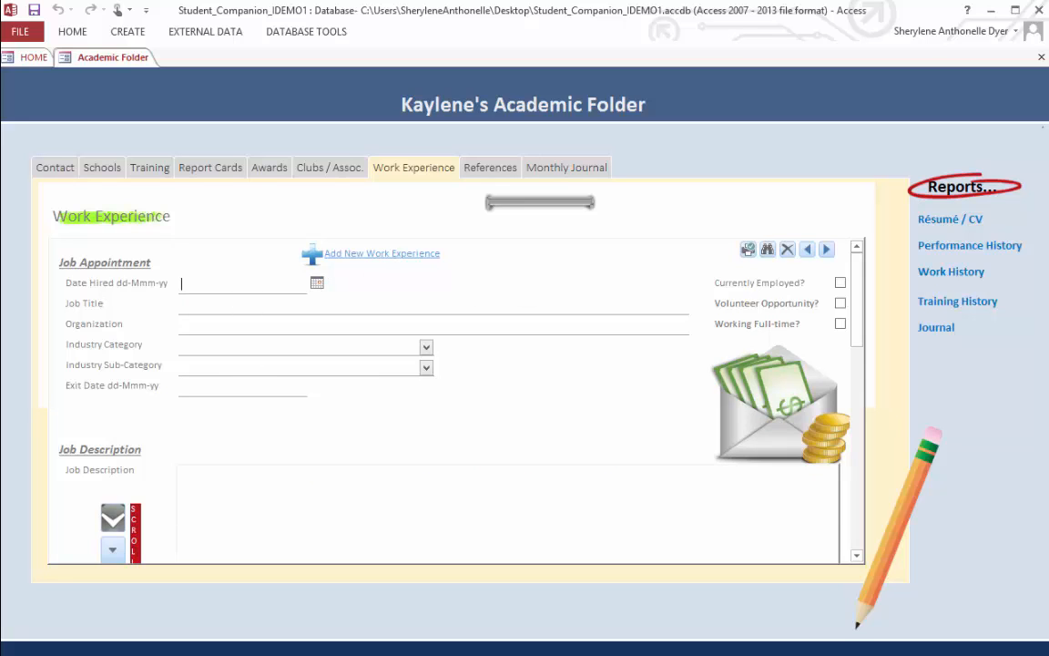
type("20-")
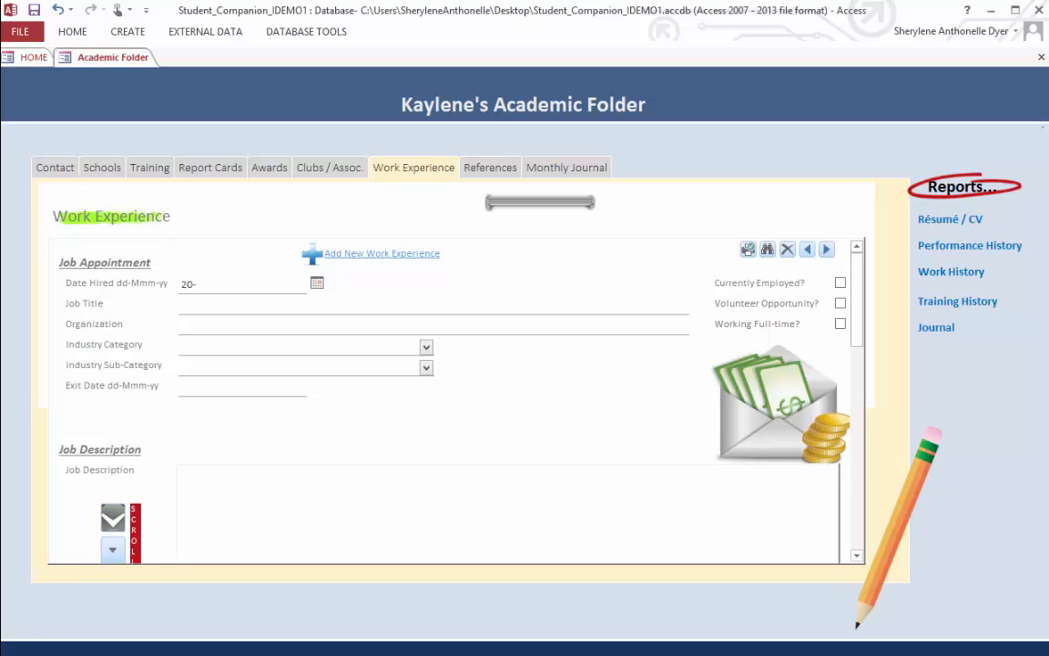
type("Aug-13")
key("Tab")
type("Computer Applications Instructor")
key("Tab")
type("Sp")
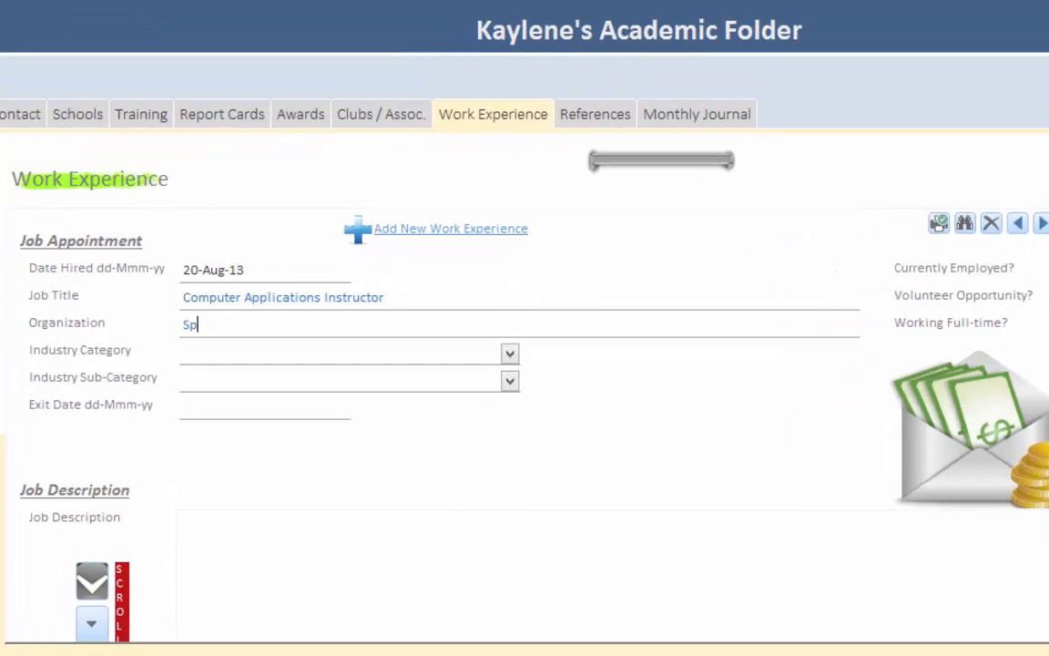
type("eedy Secretarial Institute")
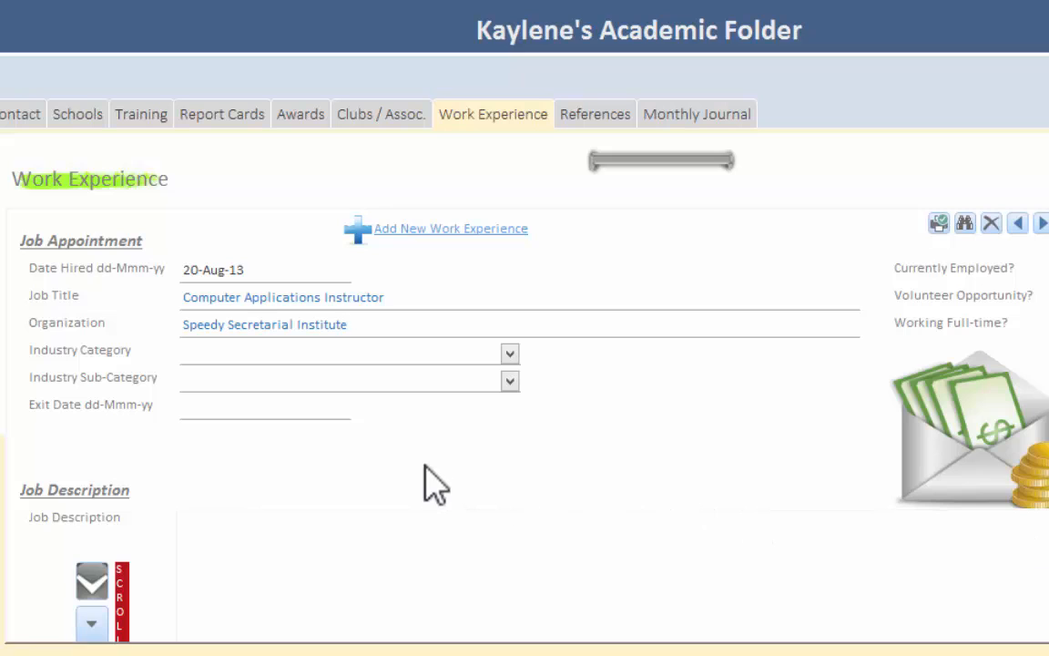
- Look through the available Industry Category choices for the new job without selecting one
left_click(509, 353)
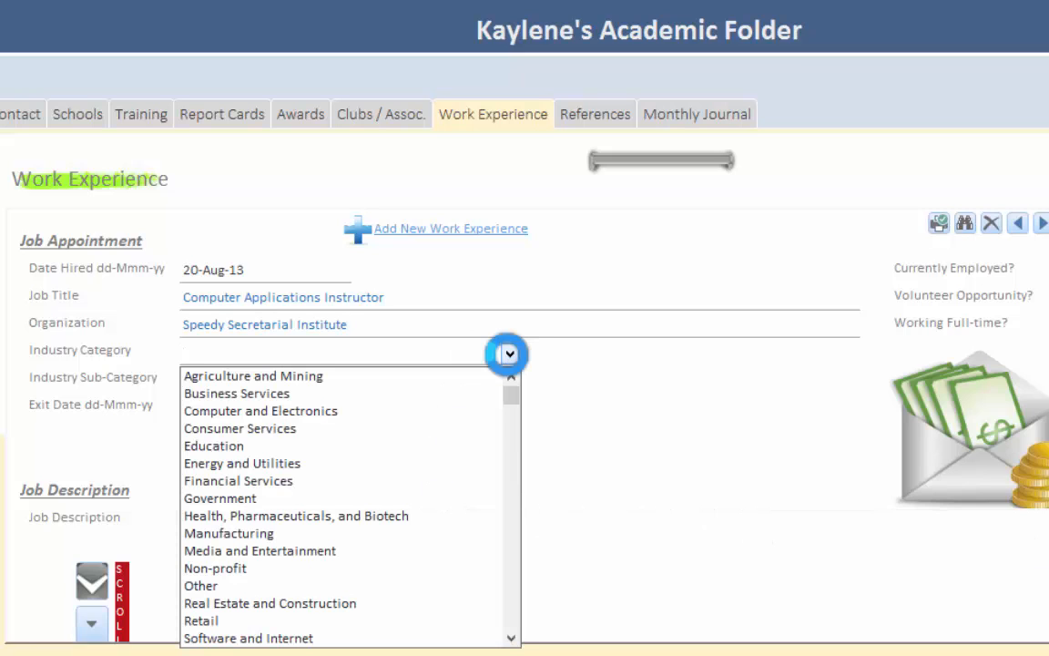
left_click(511, 639)
left_click(512, 639)
left_click(512, 639)
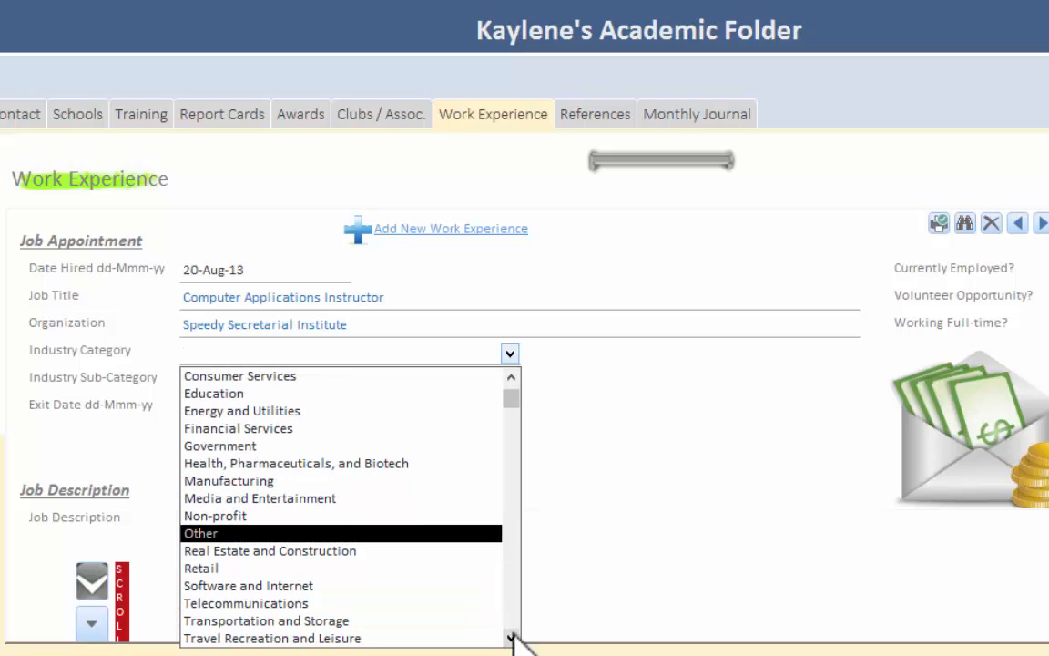
left_click(510, 376)
left_click(511, 376)
left_click(511, 376)
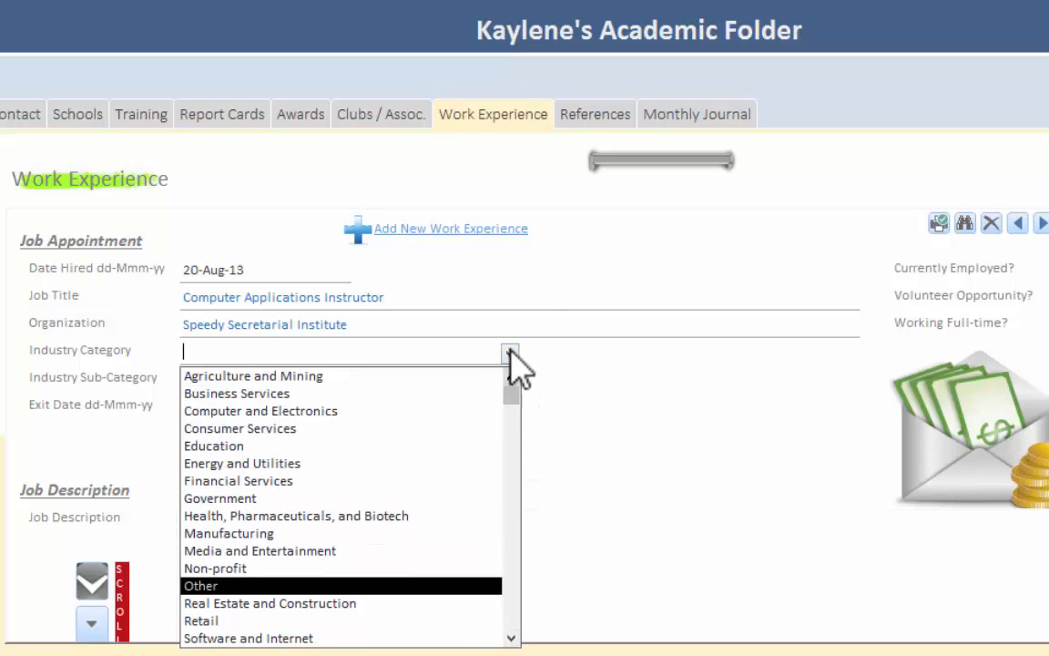
left_click(531, 324)
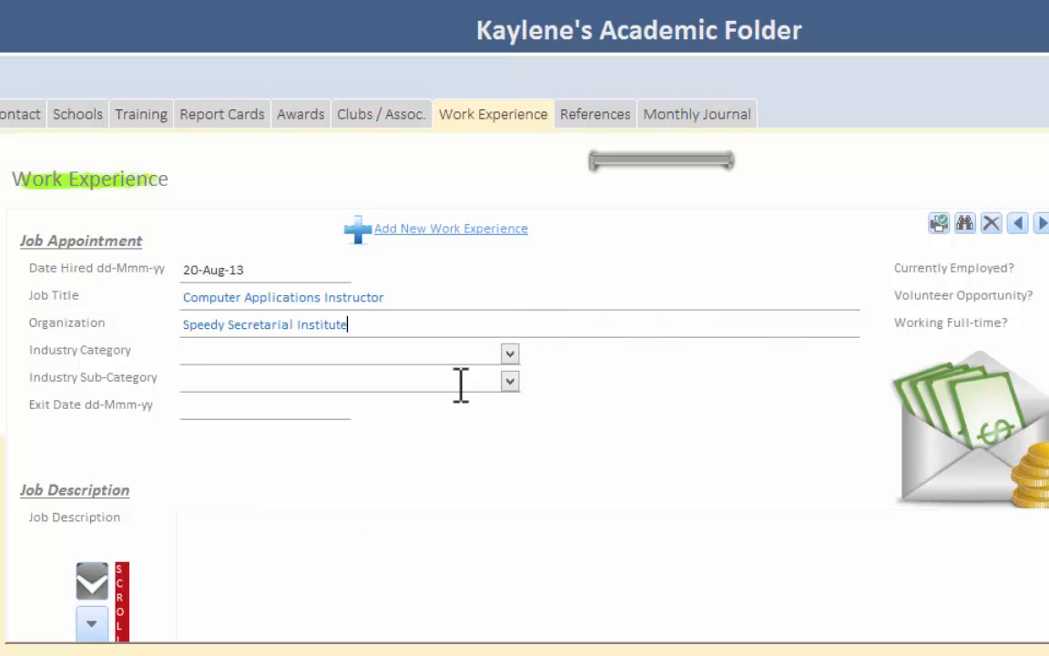
- Try to fill in the Industry Sub-Category before choosing an Industry Category
left_click(263, 389)
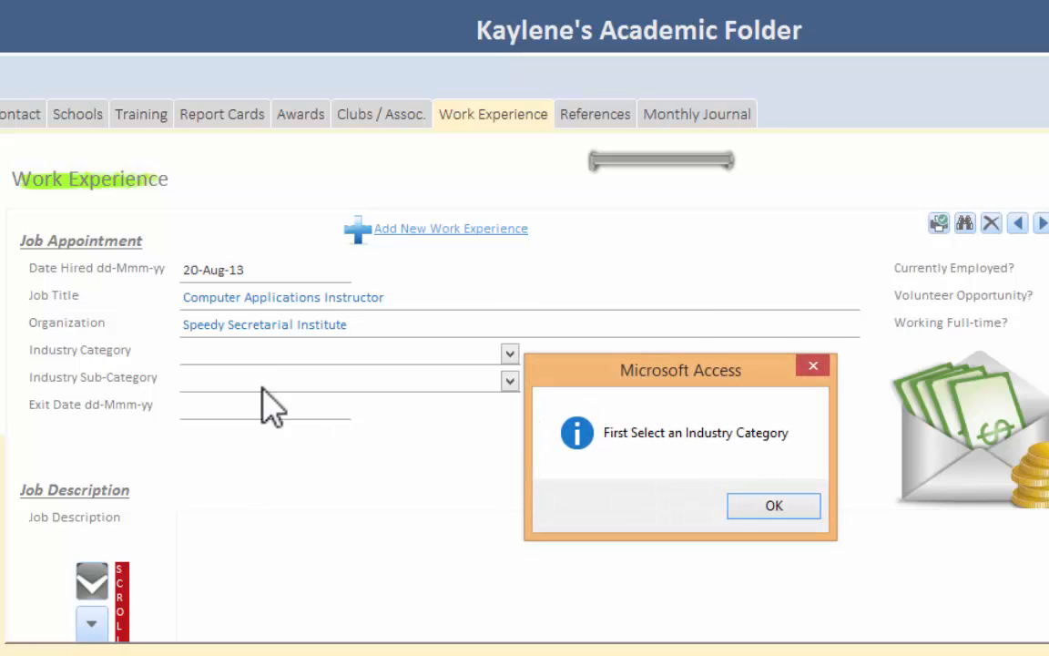
left_click(763, 507)
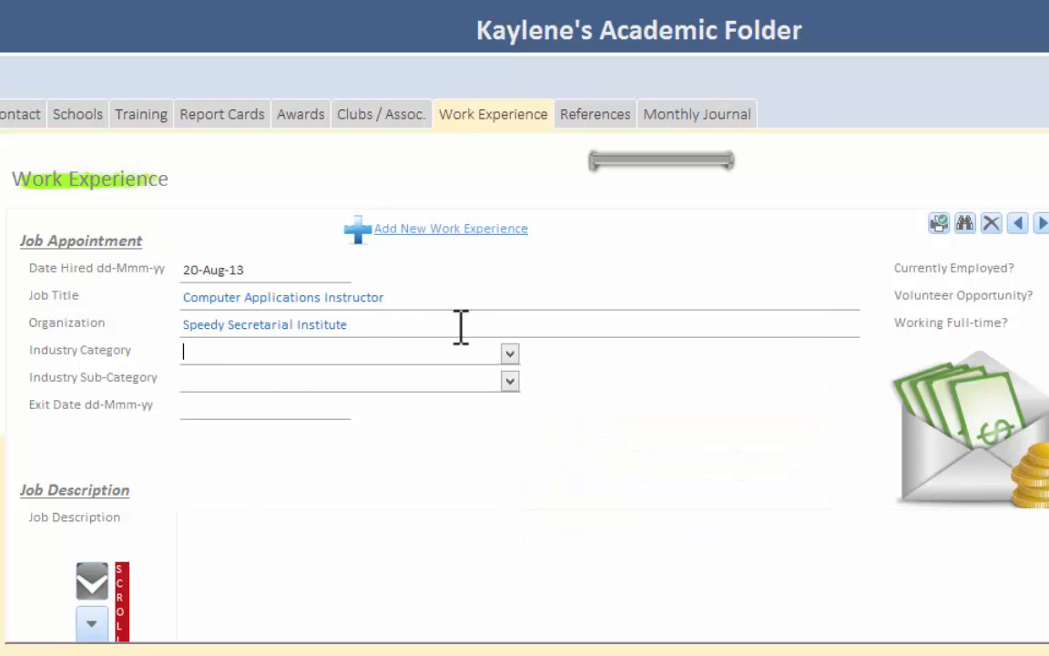
- Set the Industry Category to Education and Sub-Category to Technical and Trade Schools, and mark the job as currently employed and working full-time
left_click(510, 353)
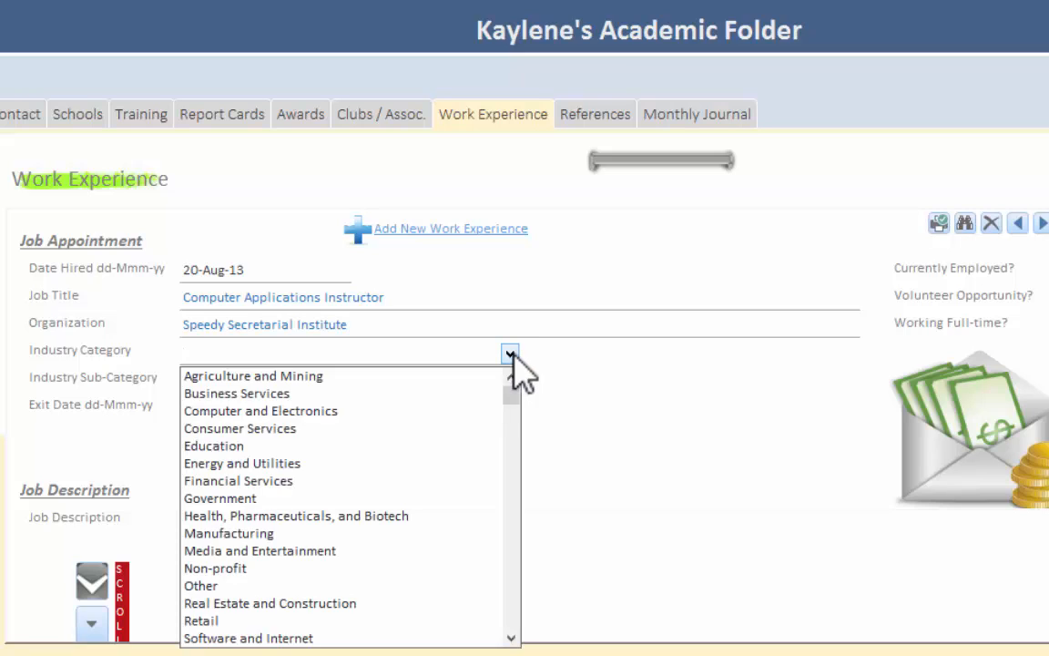
left_click(320, 444)
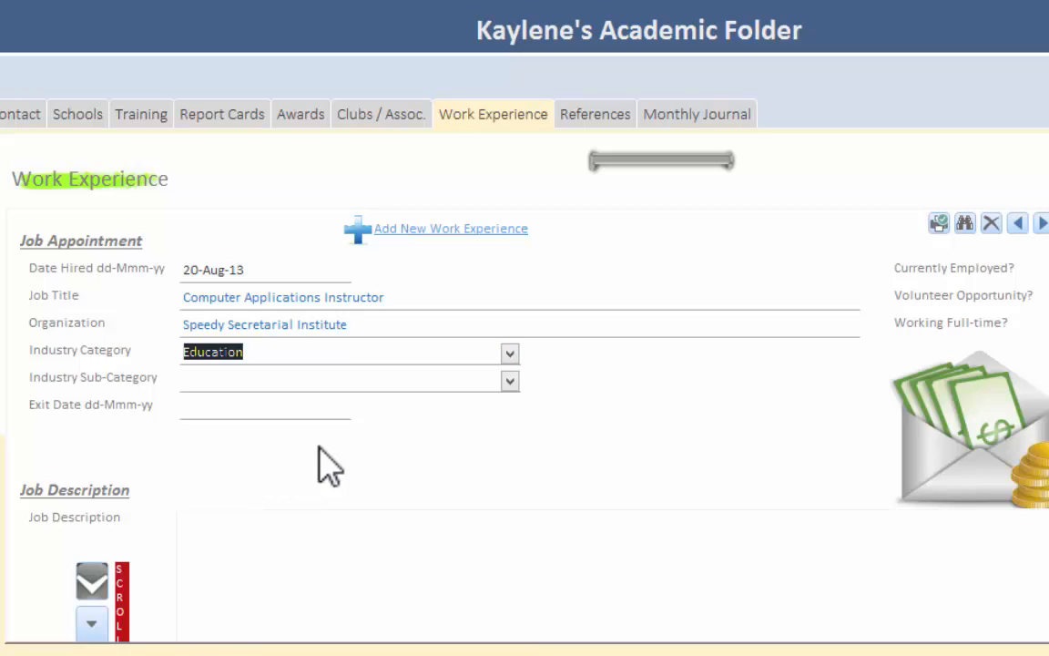
left_click(510, 381)
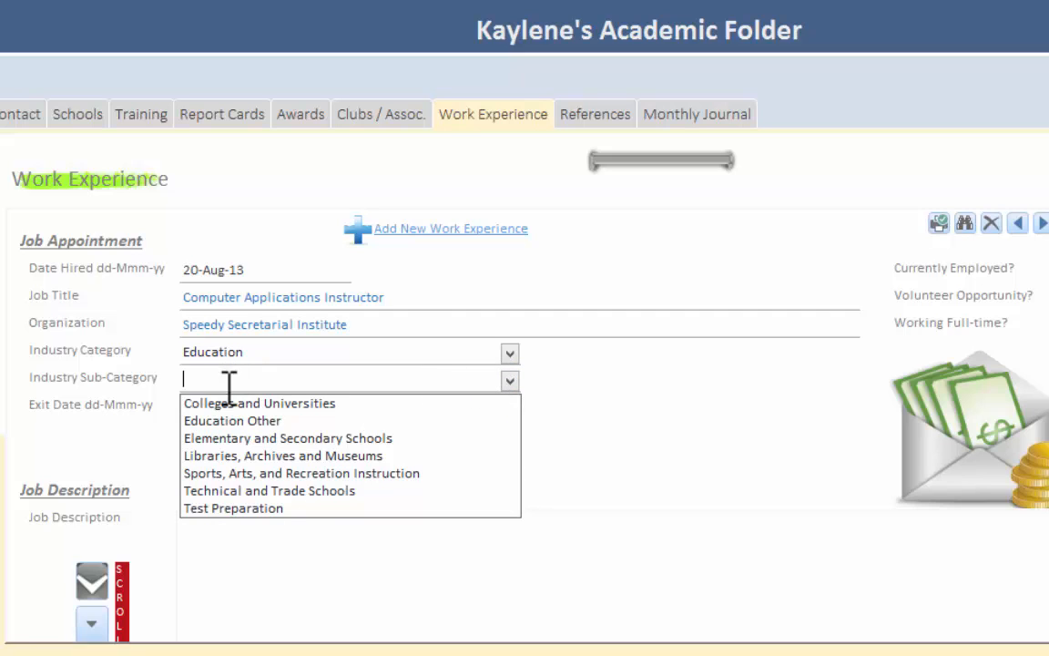
left_click(226, 489)
left_click(510, 353)
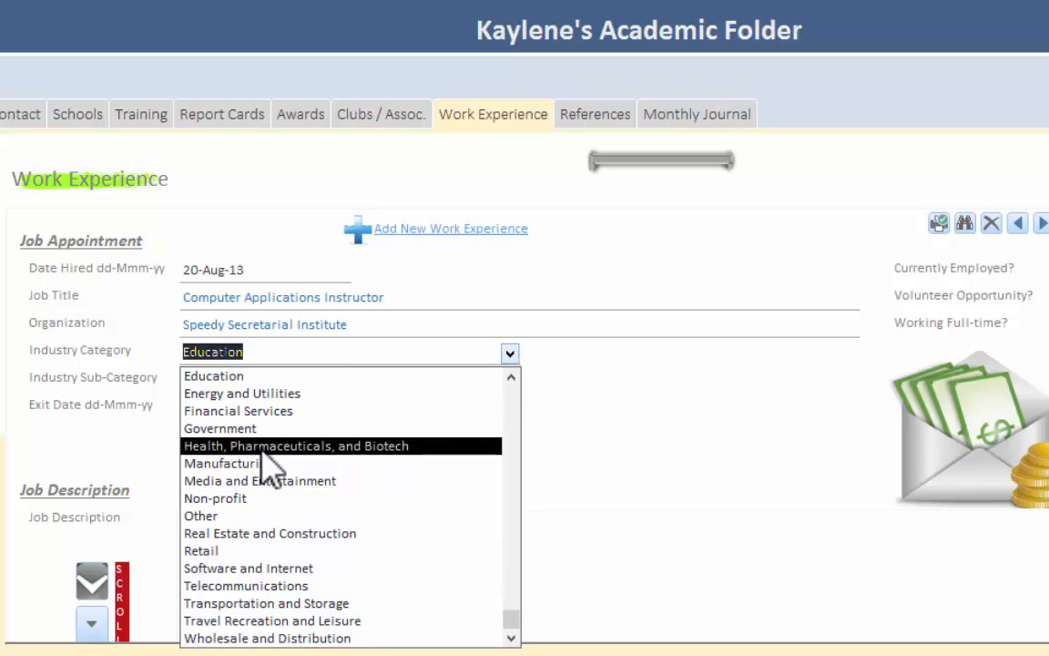
left_click(244, 408)
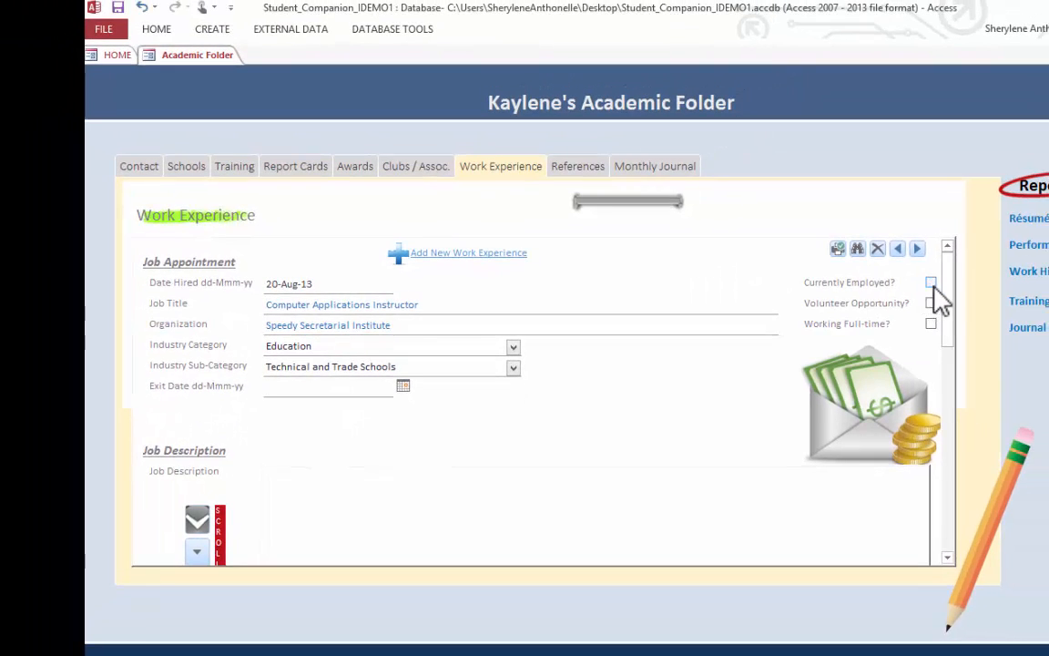
left_click(930, 283)
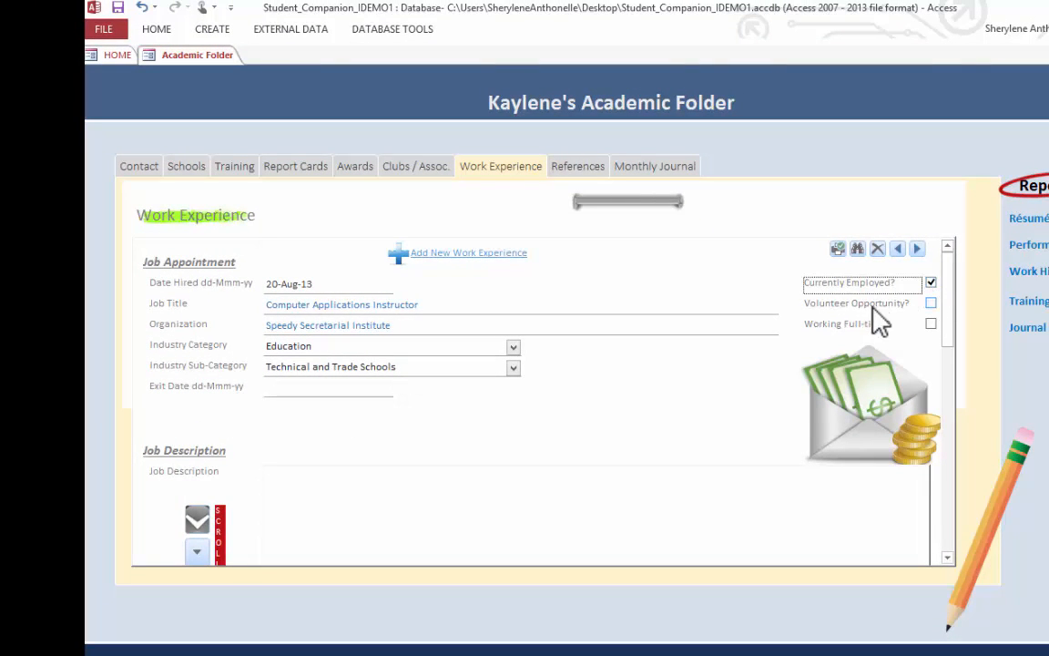
left_click(930, 325)
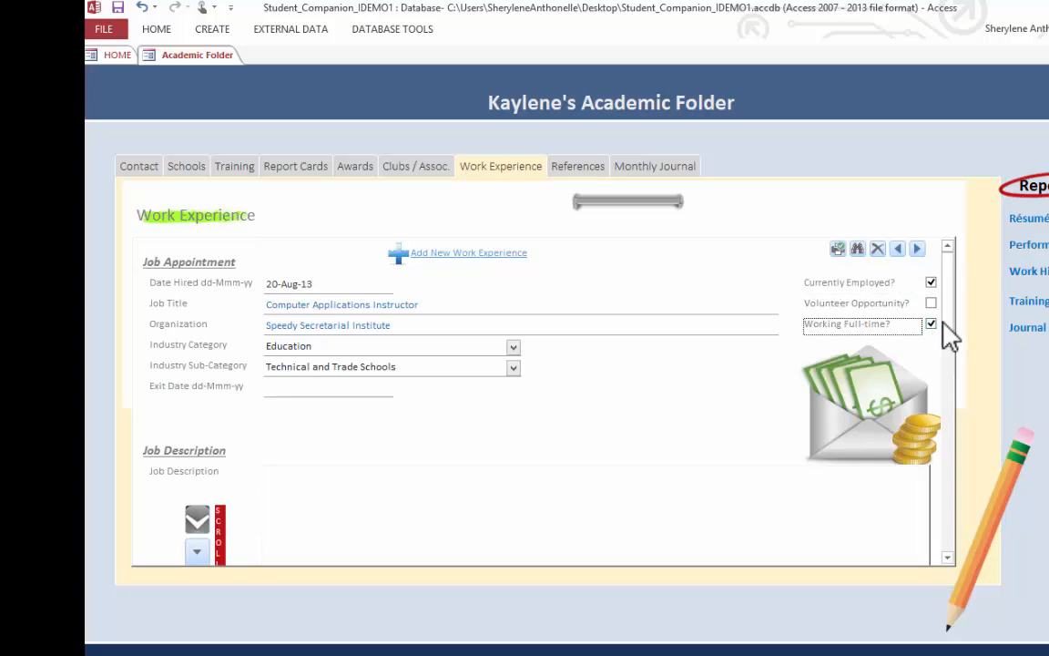
- Enter a job description beginning "Professional to teach word processing, database & spreadsheet applications."
left_click_drag(945, 322, 944, 364)
left_click(820, 372)
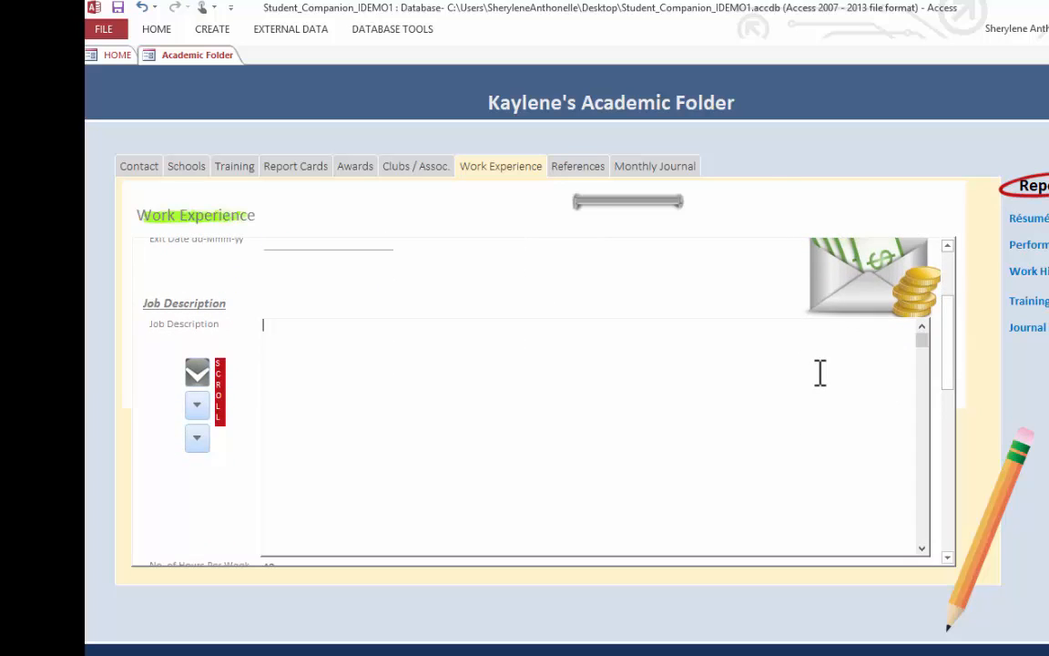
type("Professional to teach word processing,")
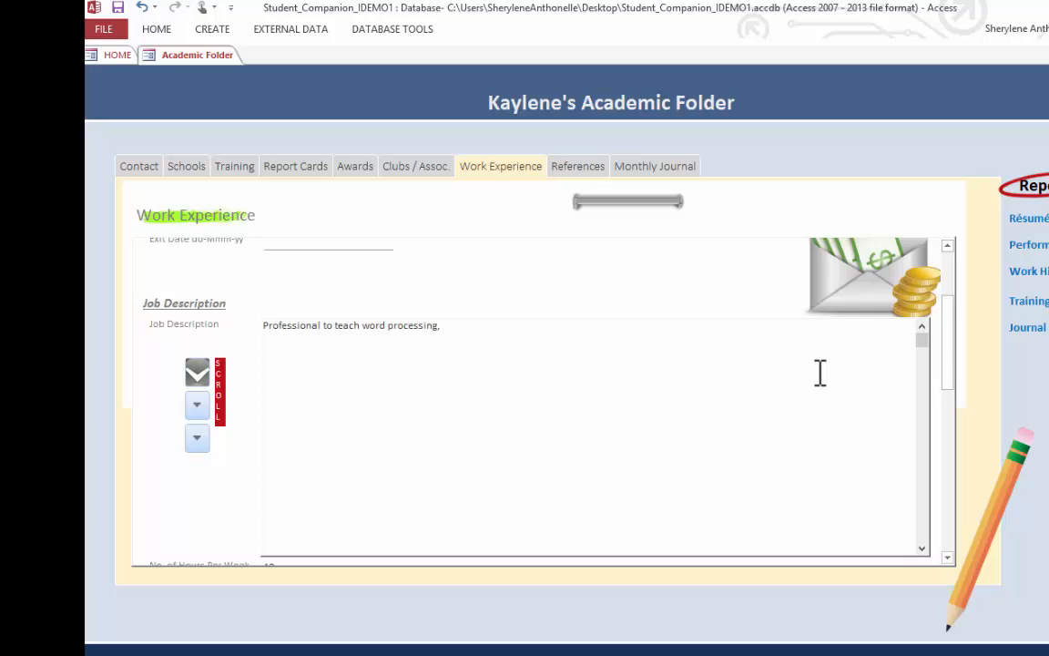
type(" databa")
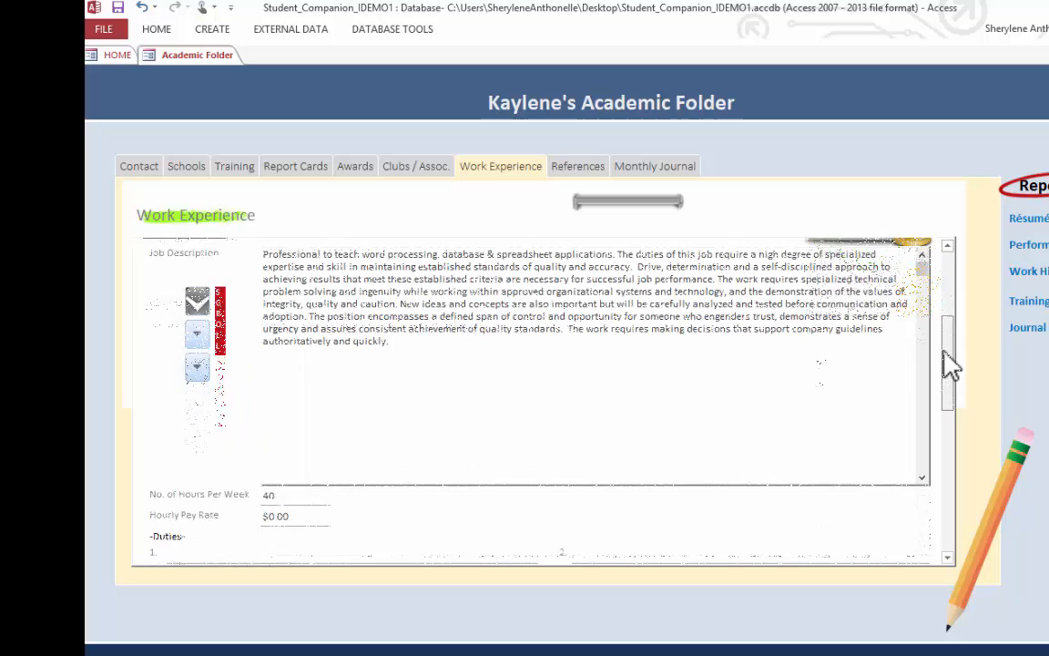
- Set the job's number of hours per week to 40 and the hourly pay rate to $18.00
left_click_drag(945, 349, 950, 402)
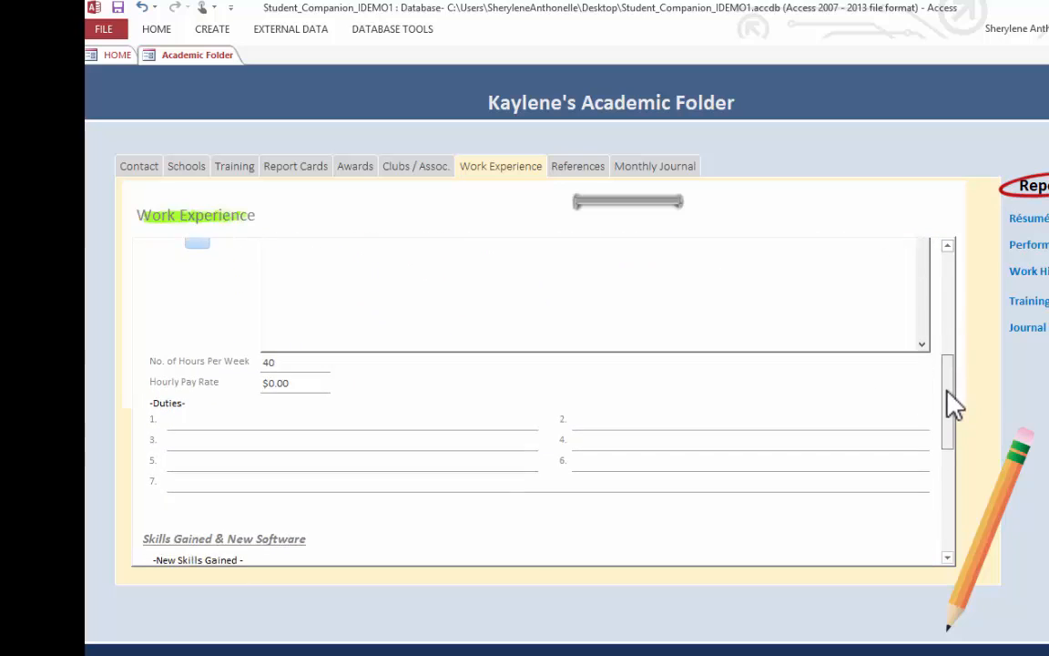
left_click(284, 363)
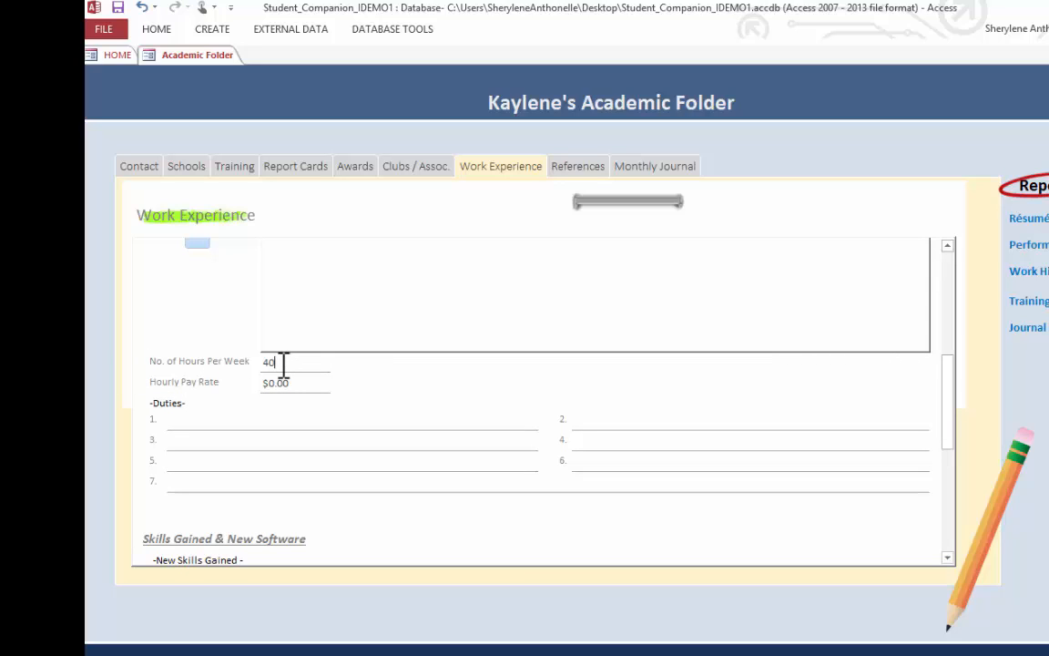
left_click_drag(284, 363, 246, 365)
type("35")
left_click_drag(264, 362, 253, 361)
type("40")
left_click_drag(301, 386, 258, 385)
type("18")
- List the first three duties as "Develop course and testing material", "Facilitate training" and "Assess students"
left_click(258, 420)
type("Develop c")
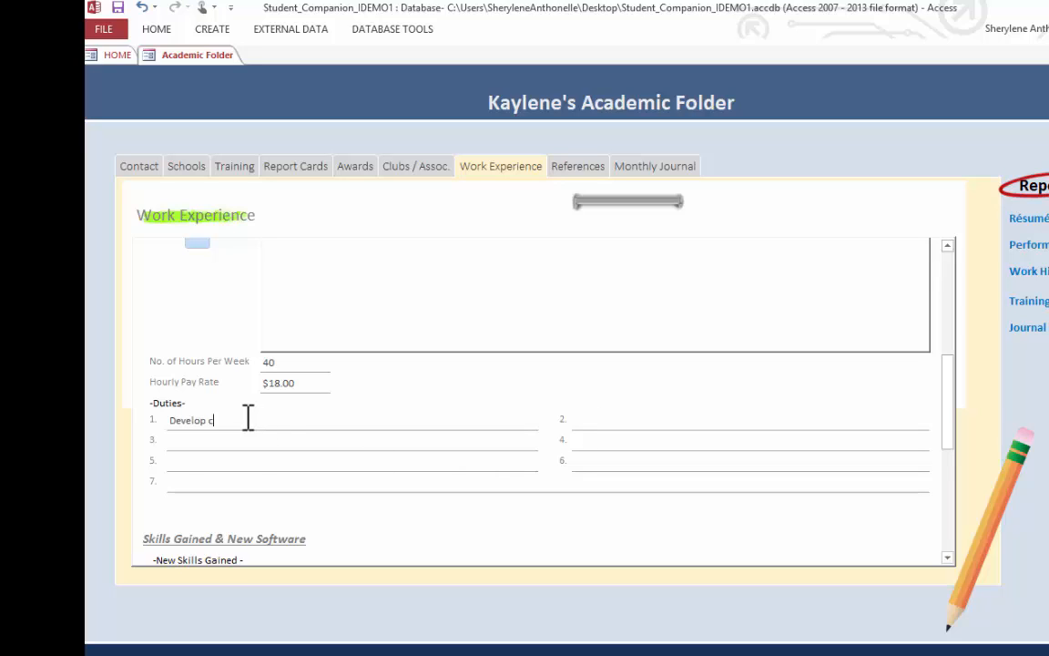
type("ourse and testing material")
type("Facil")
type("itate training")
key("Tab")
type("Assess students")
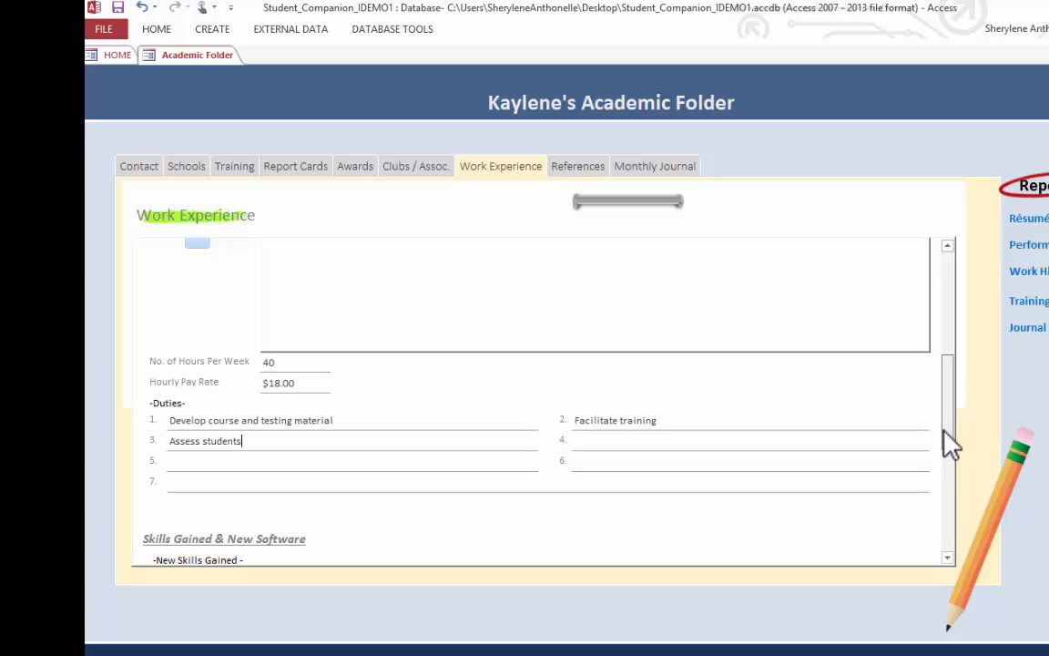
- Choose Coaching as the first new skill gained in the instructor job
left_click_drag(947, 444, 944, 482)
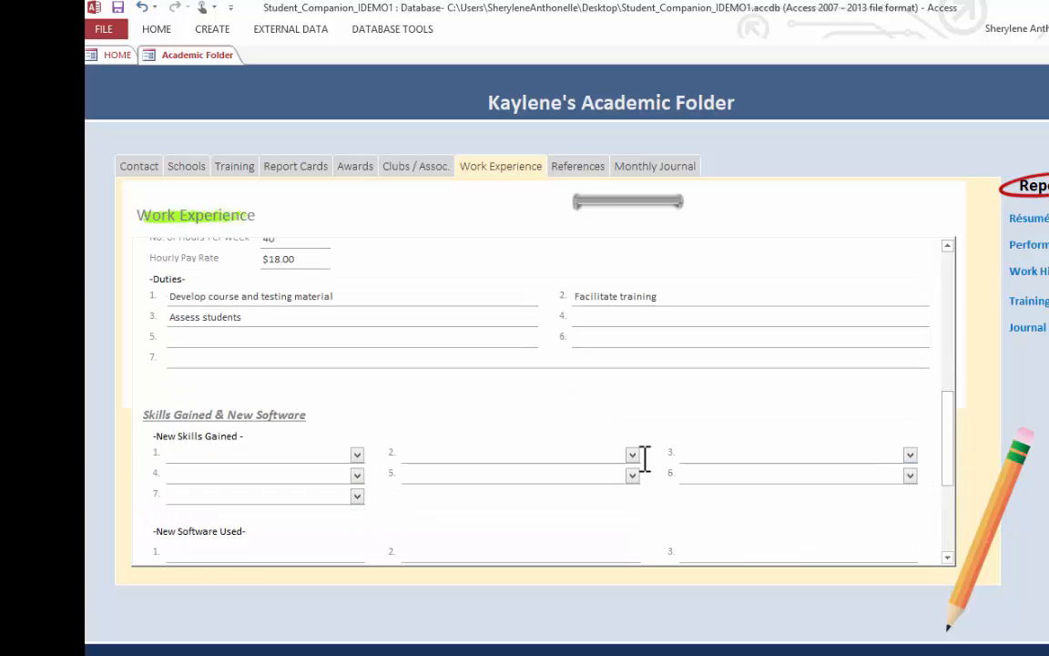
left_click(208, 459)
left_click(357, 455)
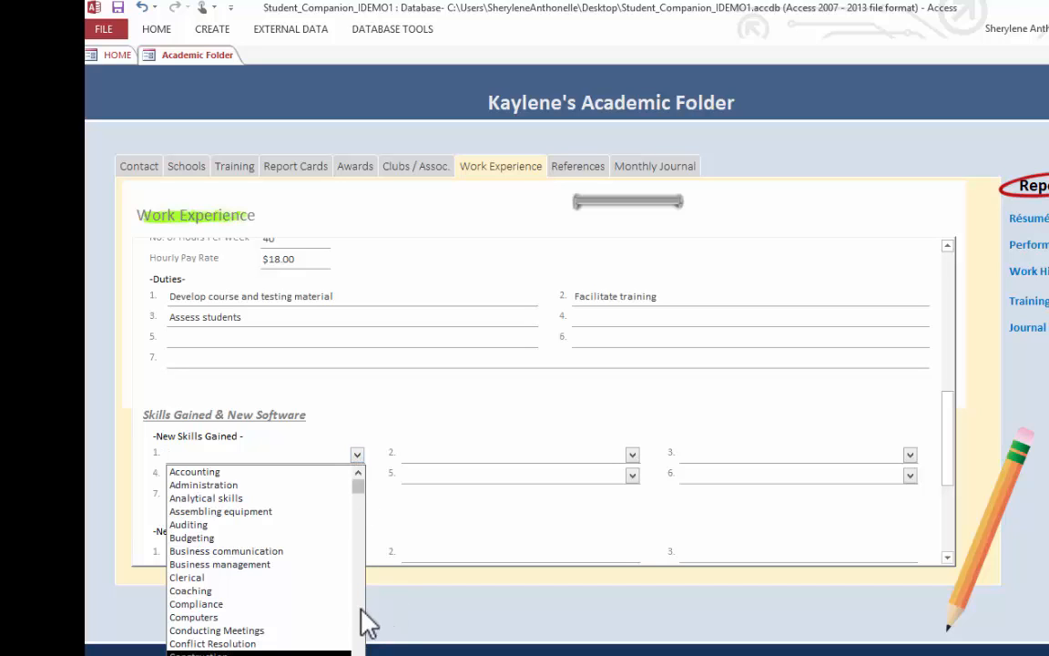
left_click(357, 454)
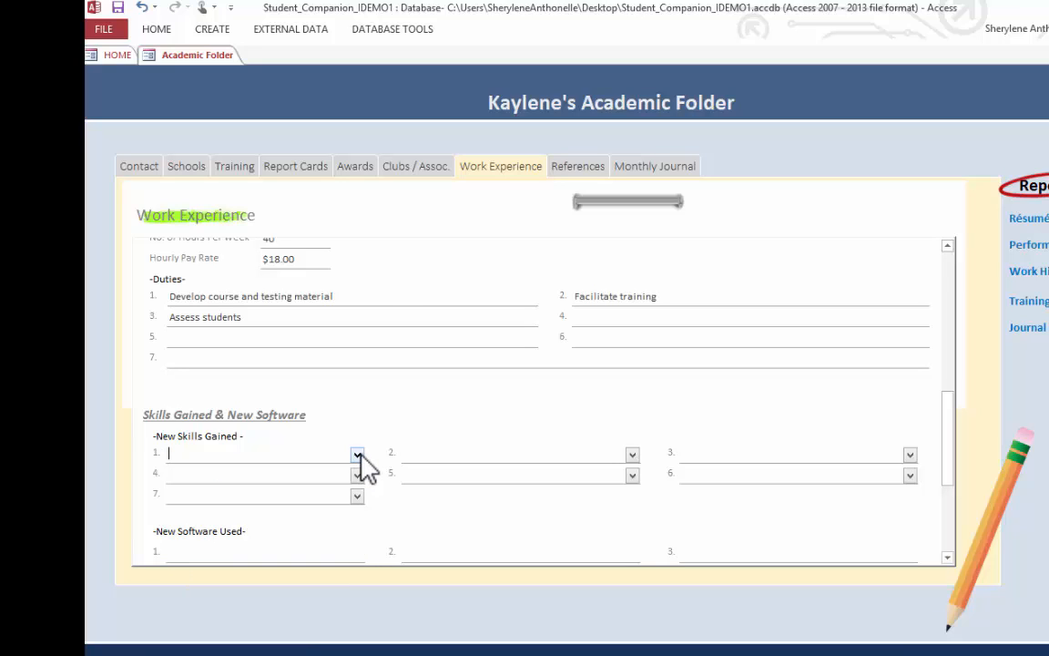
left_click(357, 454)
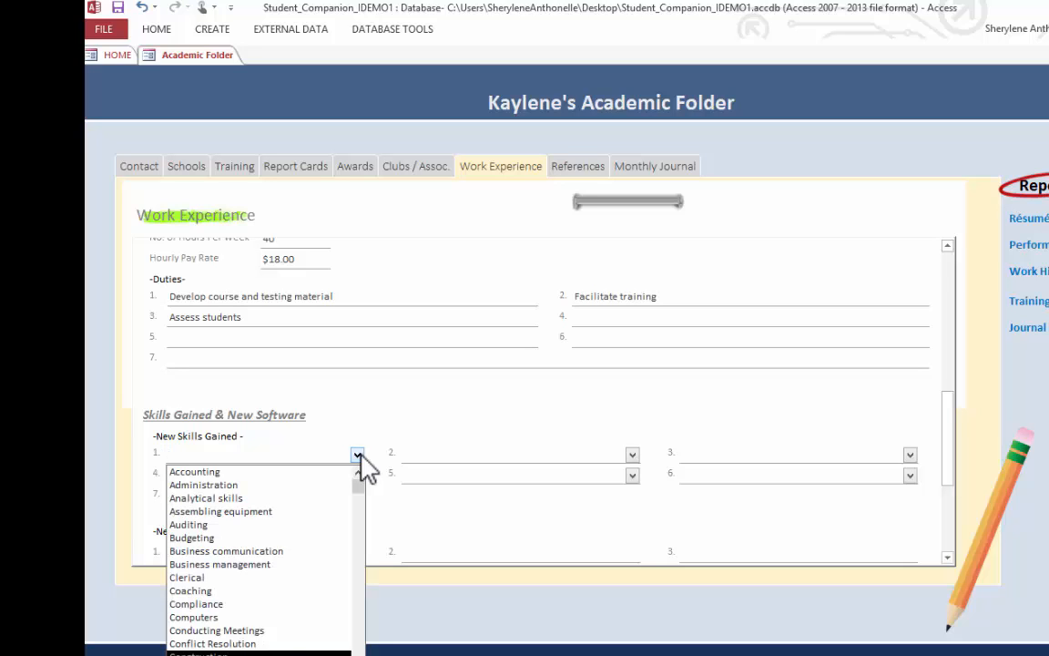
left_click(312, 585)
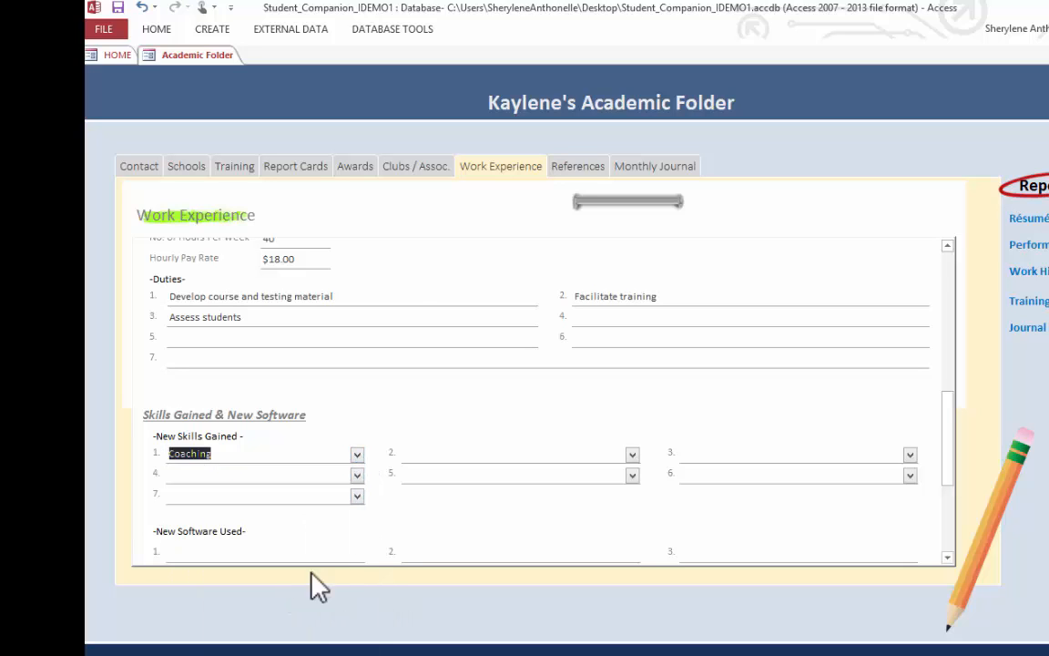
- Choose Counseling as the second new skill gained and People Management as the third
left_click(485, 458)
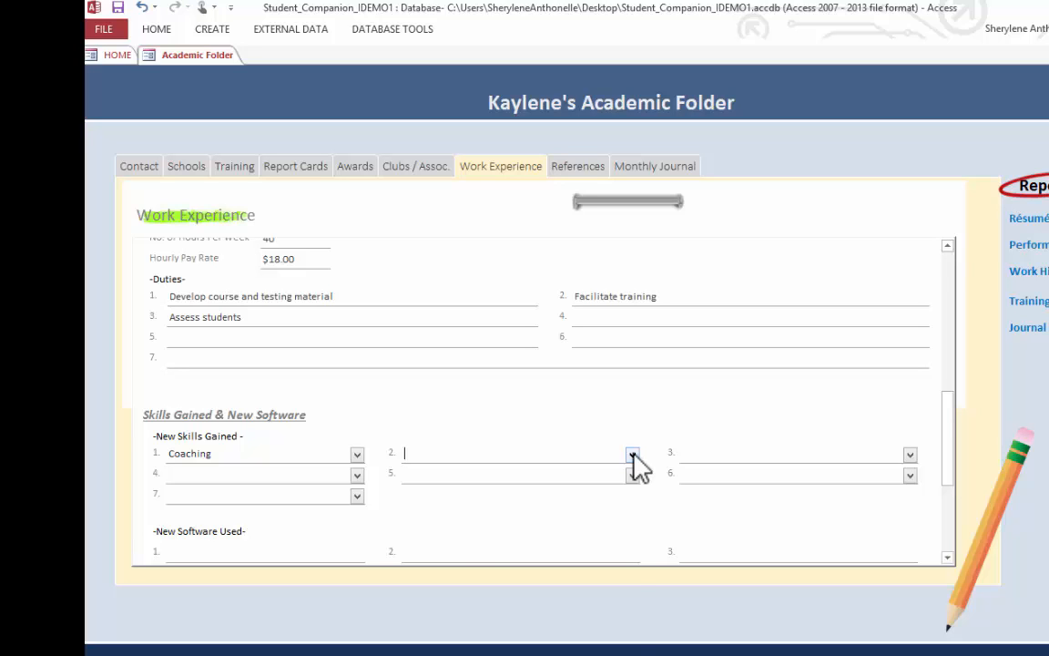
left_click(632, 454)
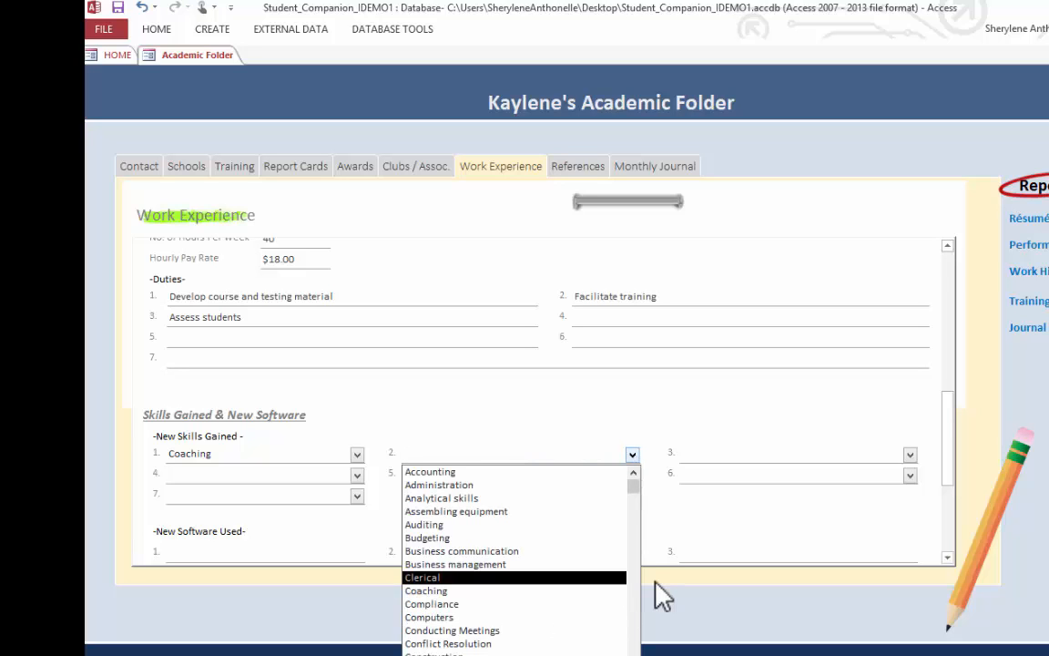
scroll(514, 556, "down", 1)
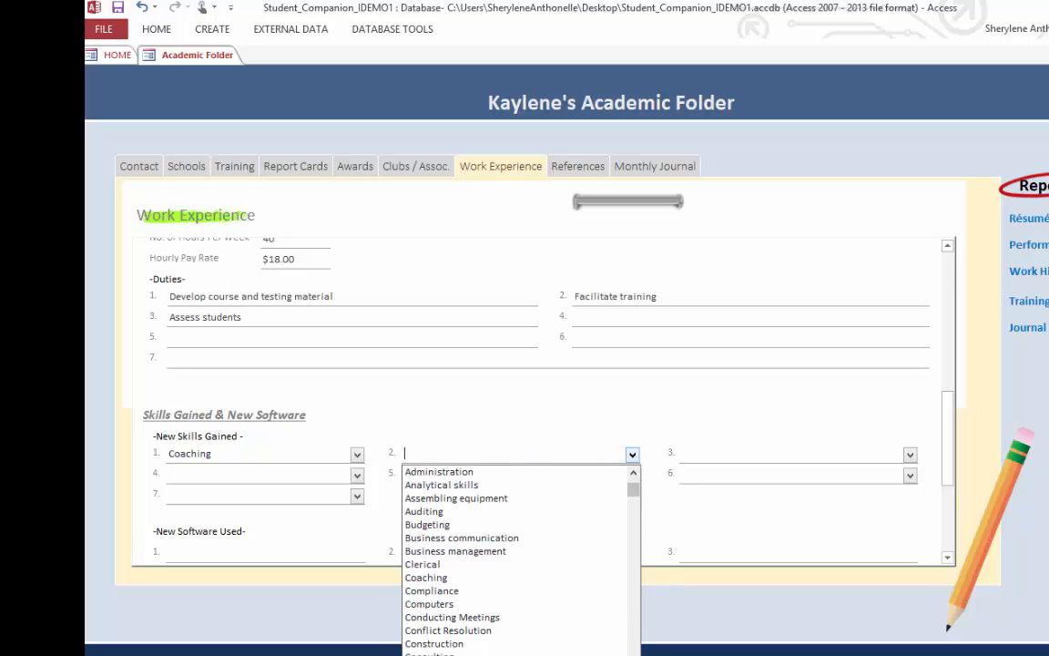
left_click(510, 654)
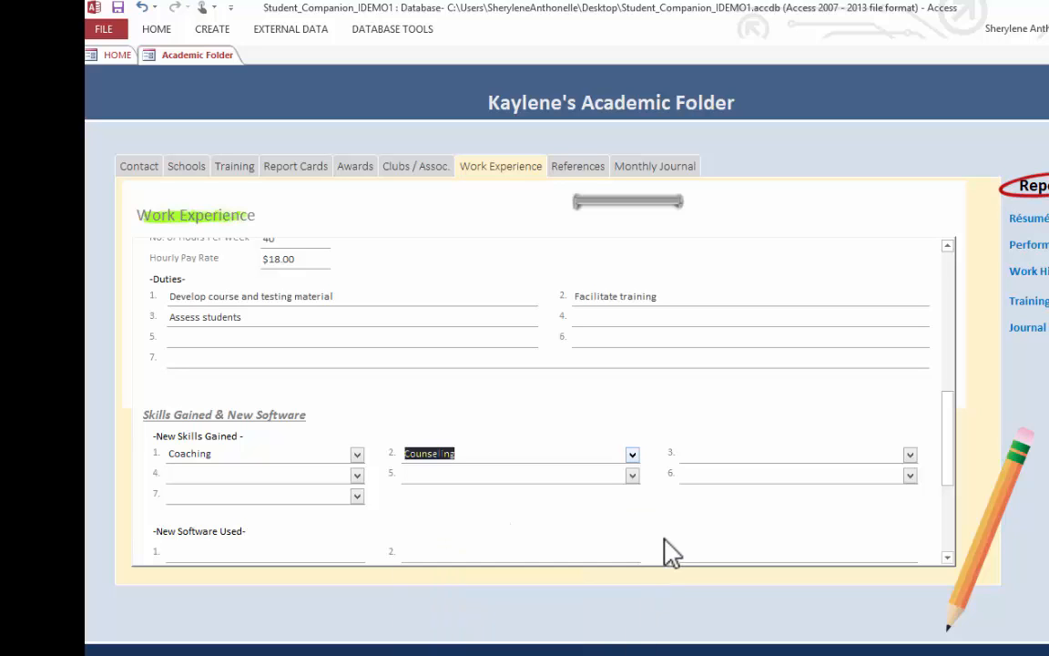
left_click(708, 448)
left_click(911, 453)
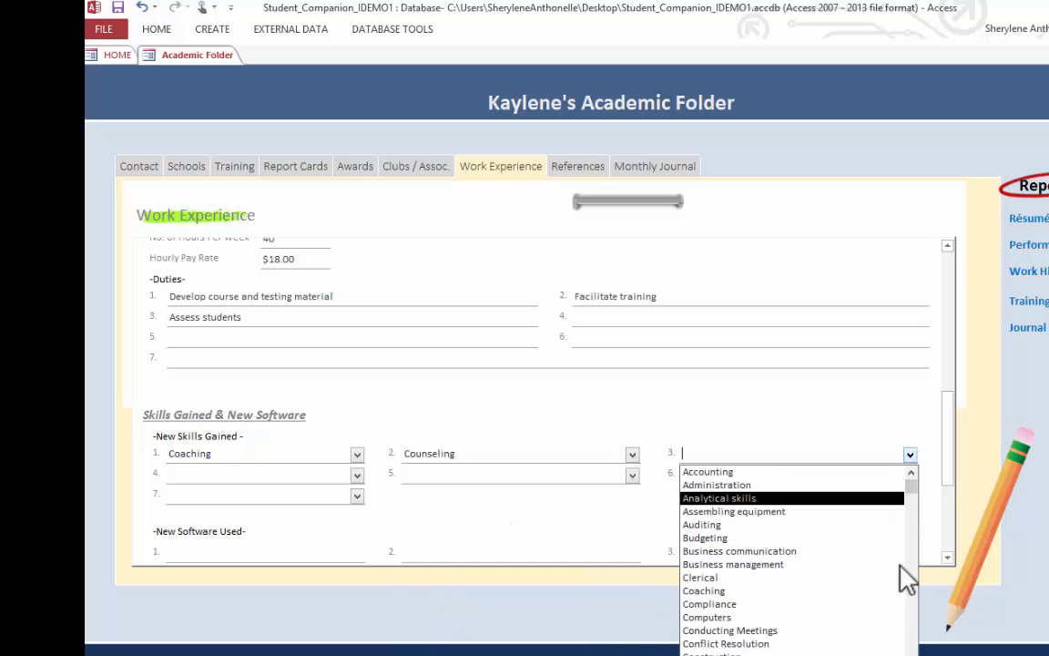
left_click_drag(910, 486, 909, 590)
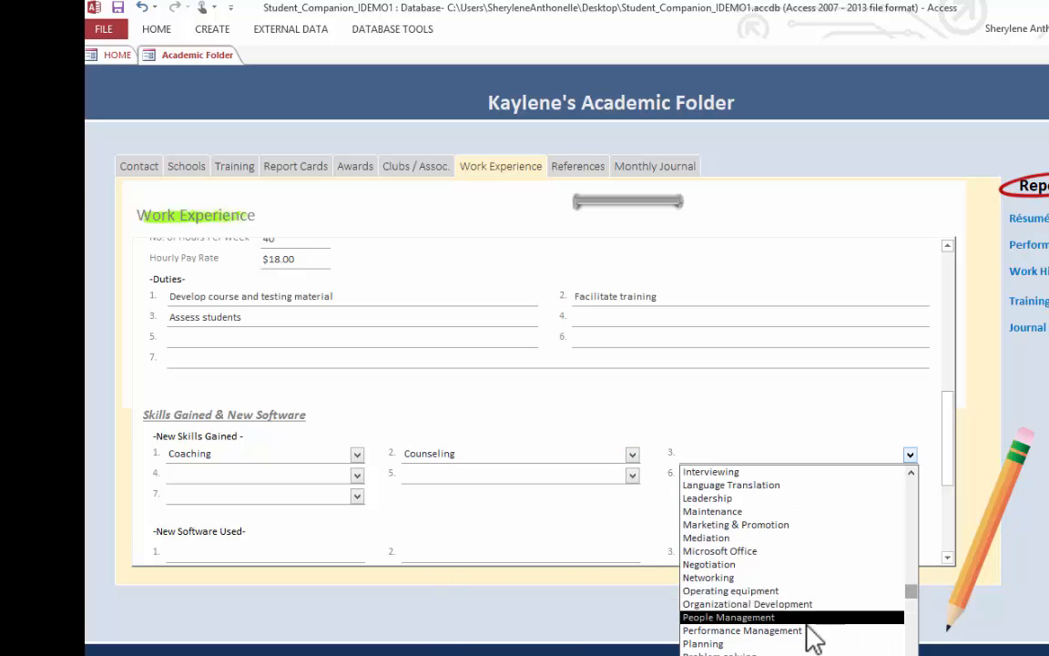
left_click(692, 618)
- Enter Microsoft Project as the first new software used in the job
scroll(948, 435, "down", 3)
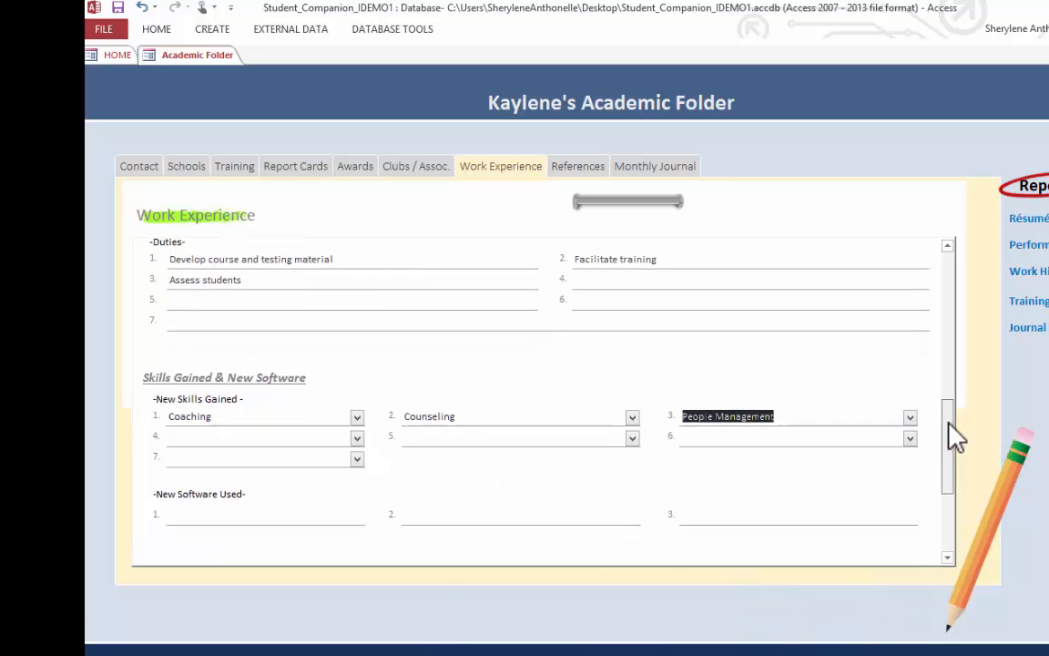
left_click(304, 454)
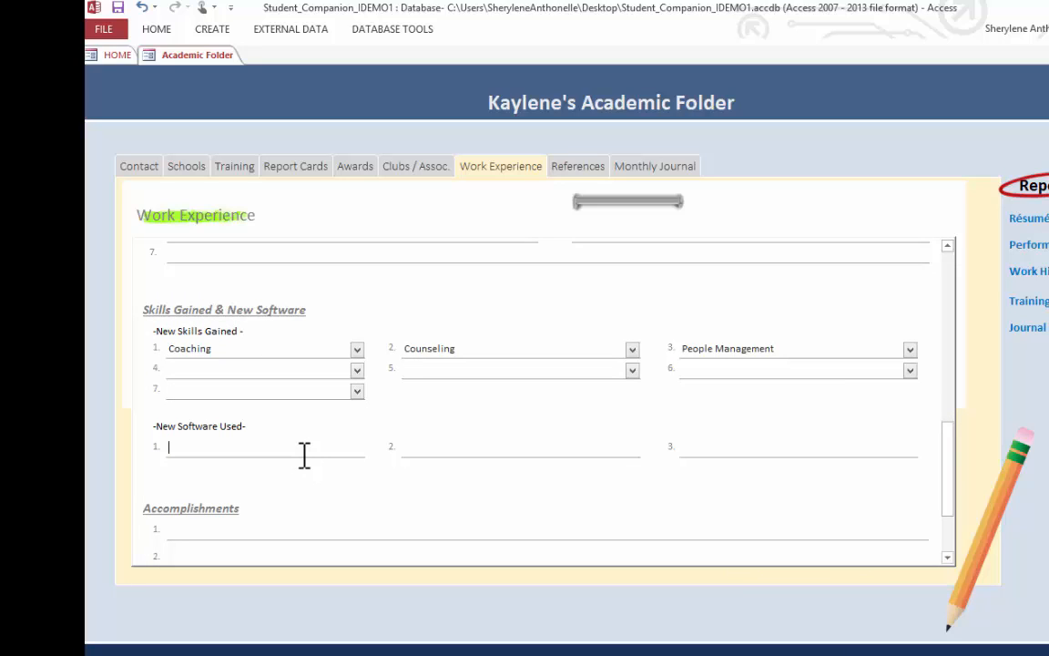
type("Microsoft Project")
- Enter a first accomplishment for the job beginning "Over 90%"
left_click_drag(949, 478, 946, 493)
left_click(830, 476)
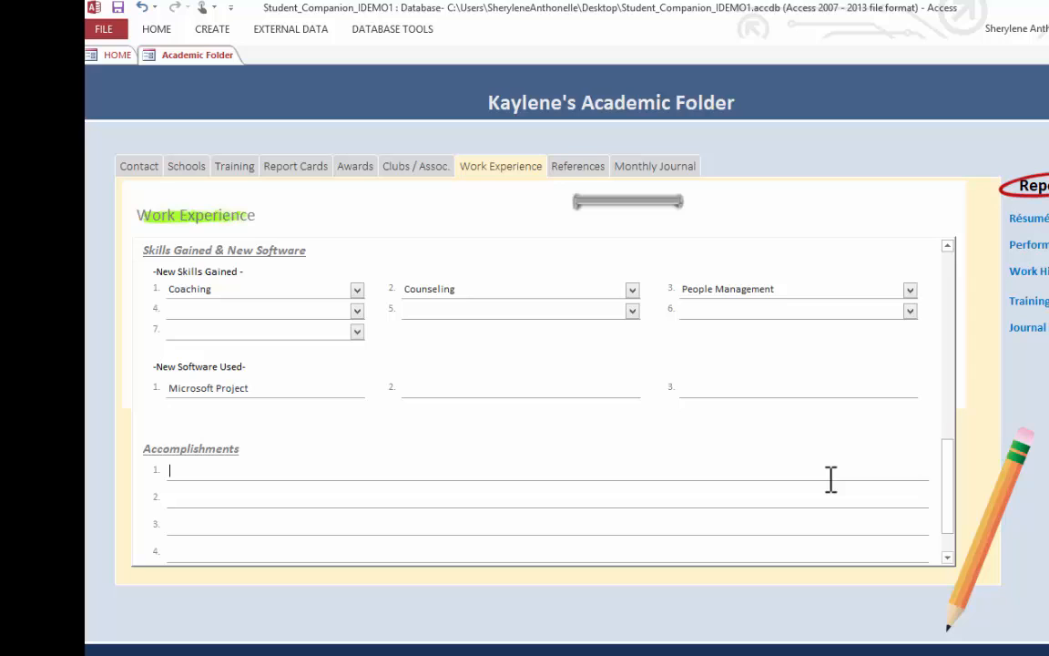
type("Over 90%")
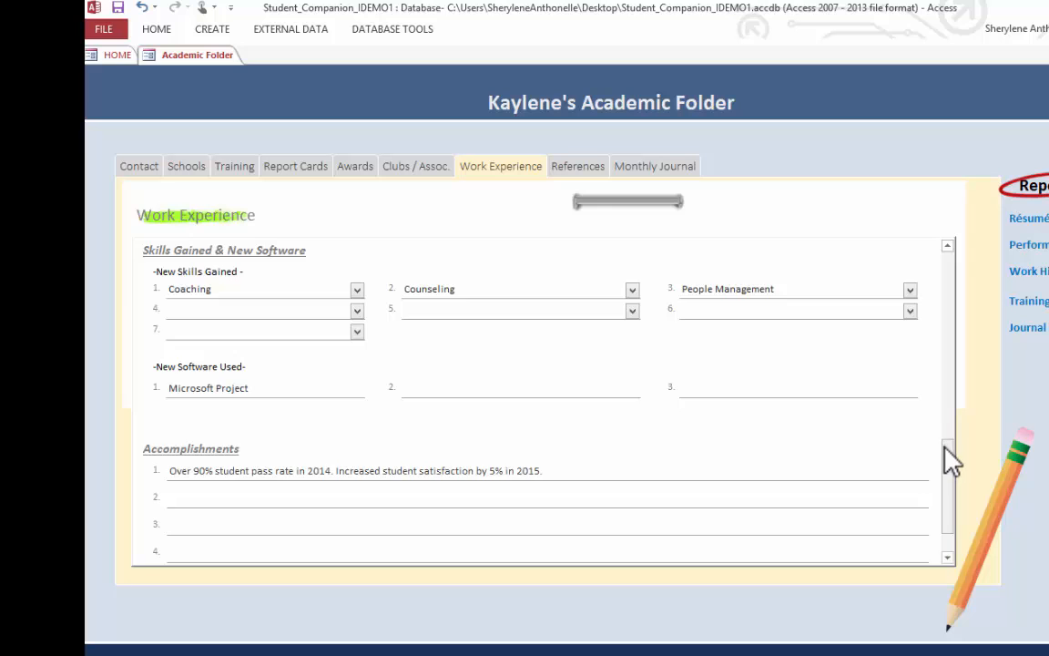
- Review the instructor record back up to its job appointment details, and go to the previous work experience record
scroll(948, 492, "down", 5)
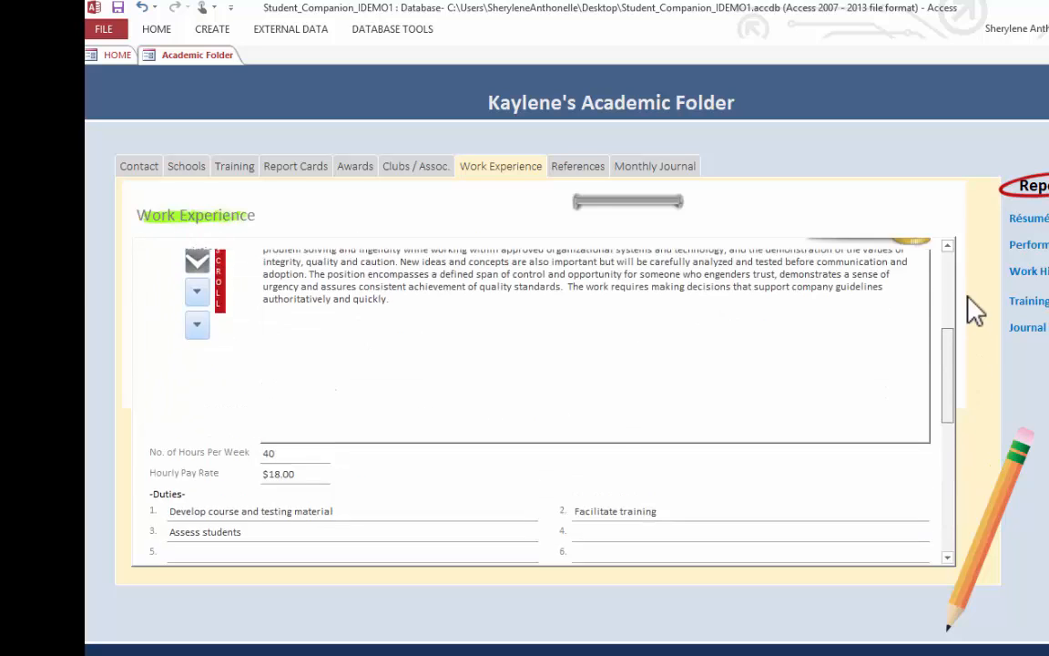
left_click_drag(968, 298, 971, 243)
left_click(734, 305)
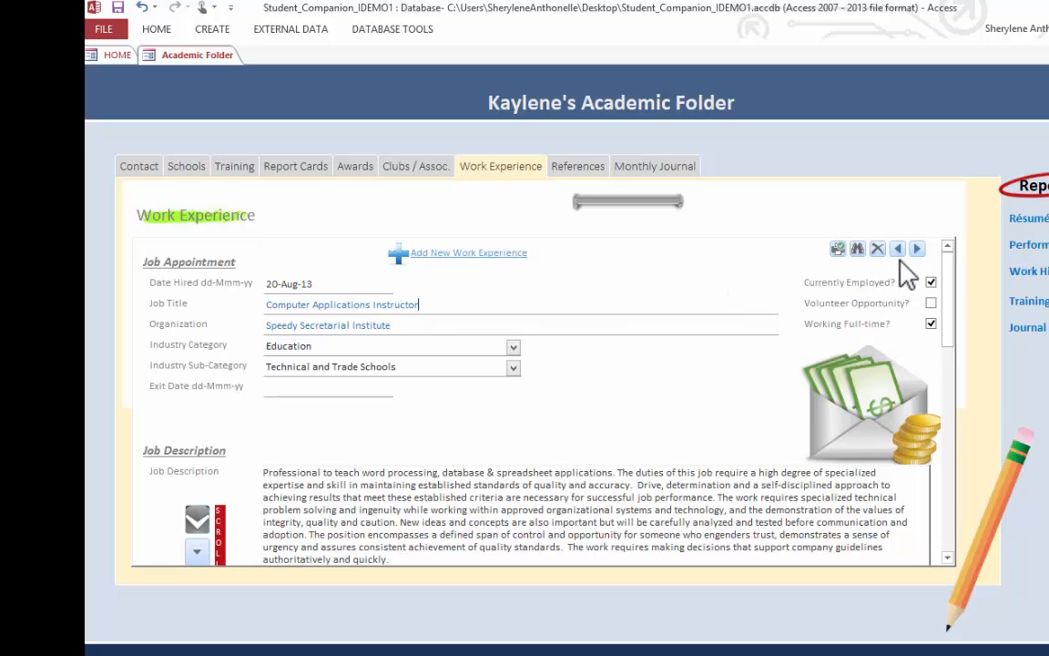
left_click(898, 249)
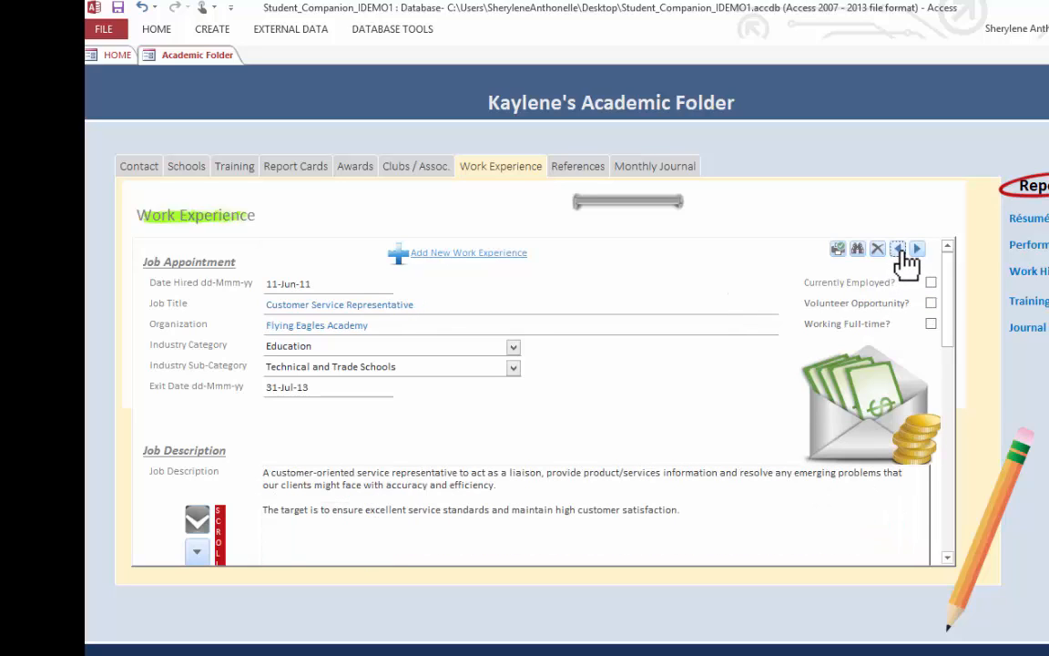
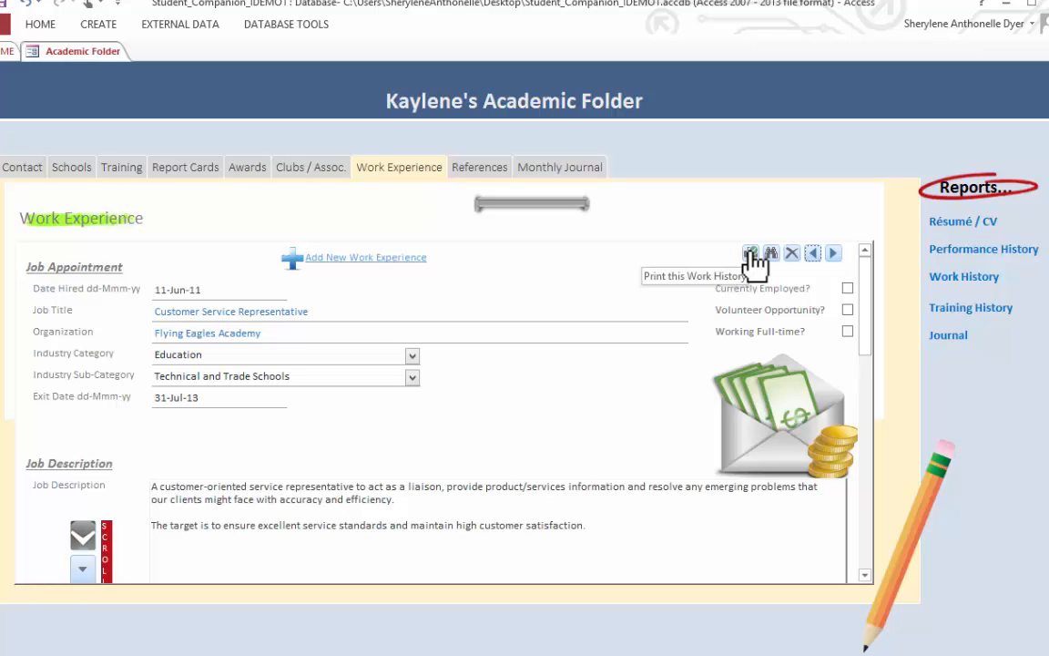
- Preview the printable work experience report for the Customer Service Representative job, examine its details up close, and close the preview
left_click(750, 254)
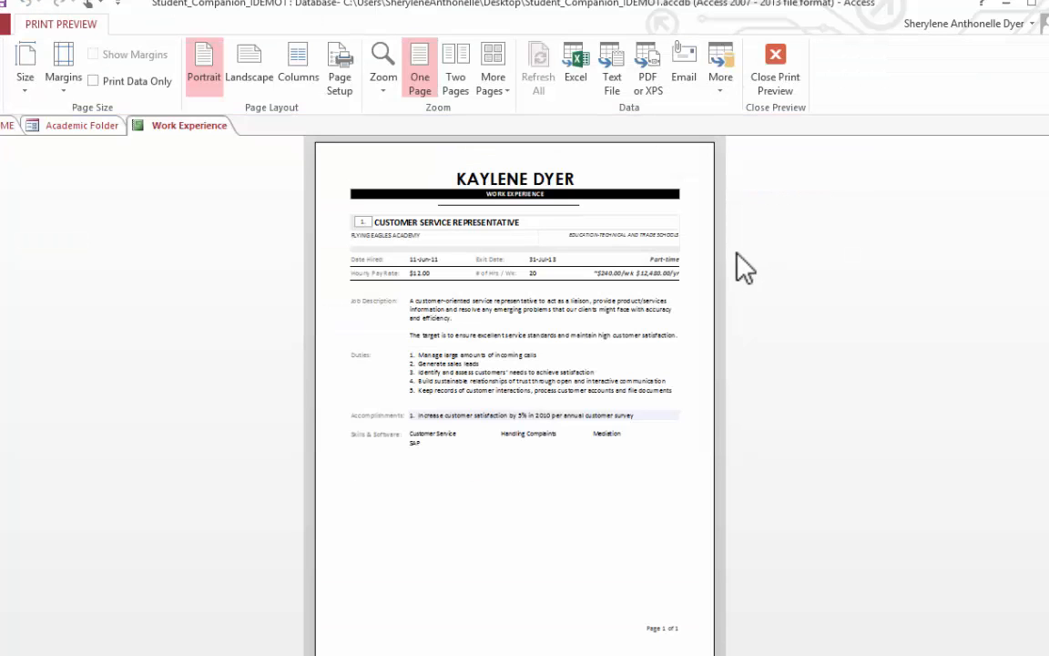
left_click(683, 282)
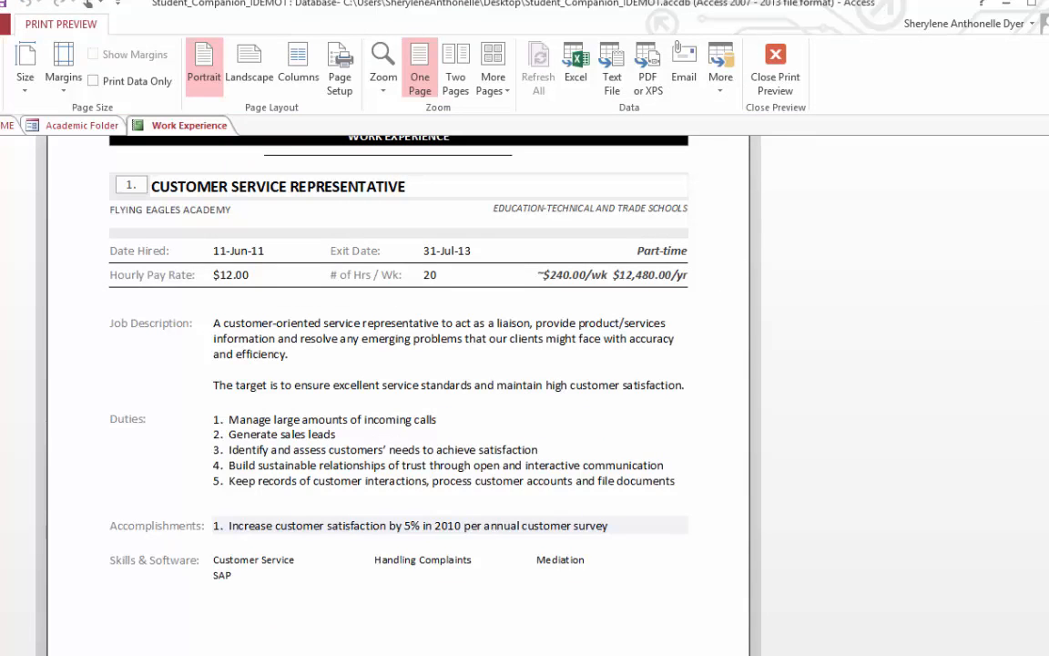
scroll(398, 395, "up", 2)
scroll(398, 395, "down", 1)
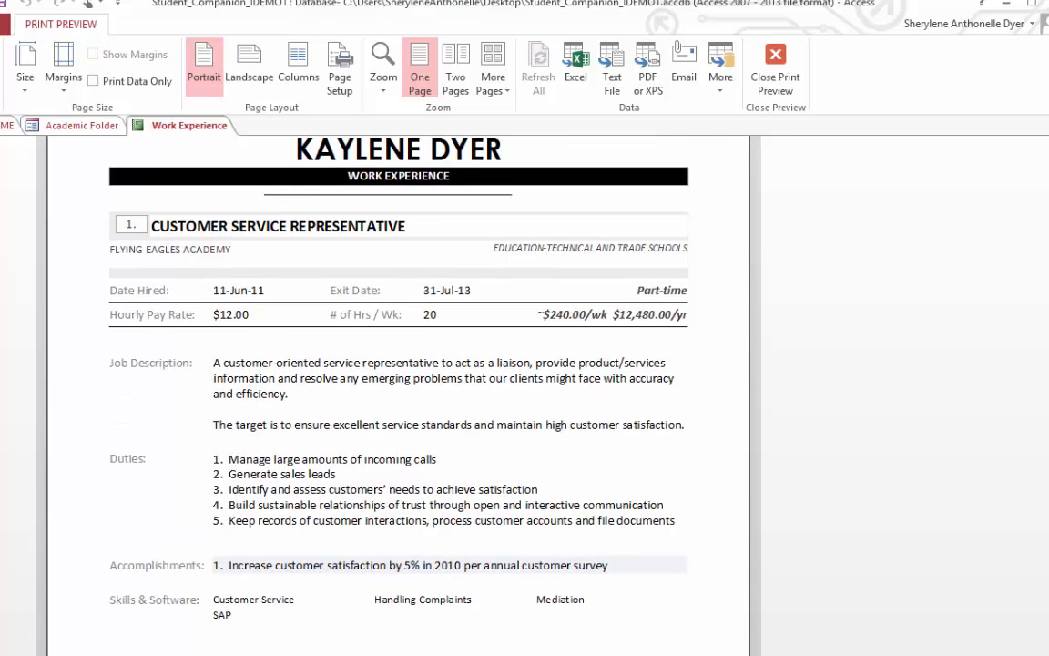
scroll(942, 253, "up", 1)
scroll(1043, 285, "down", 1)
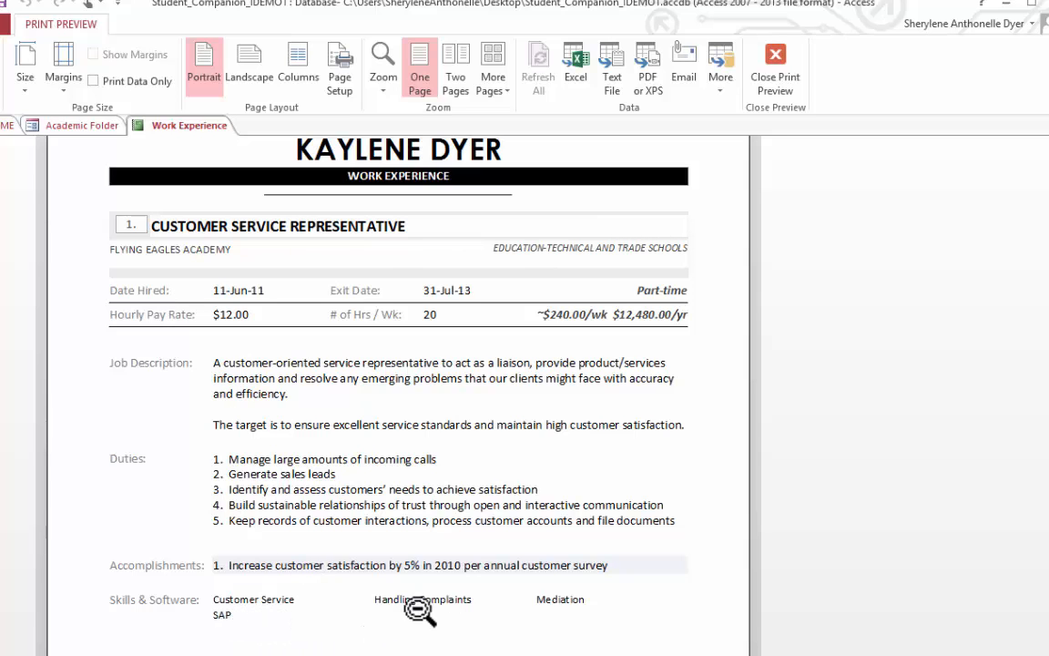
left_click(1038, 128)
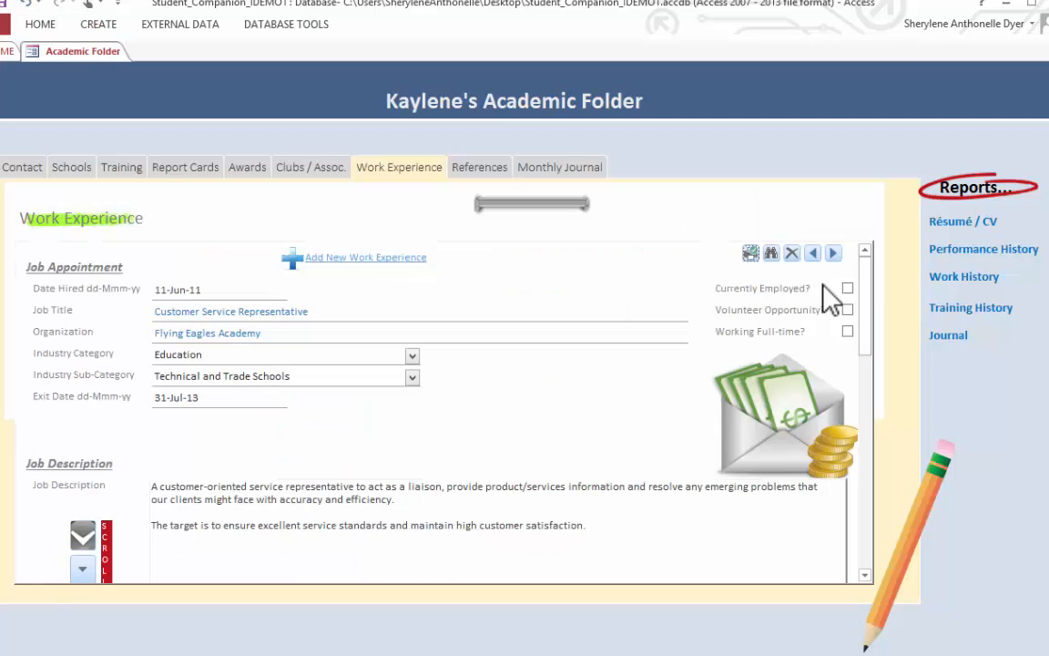
- Preview the Work History report, examine the Computer Applications Instructor entry on its second page, and close the preview
left_click(984, 284)
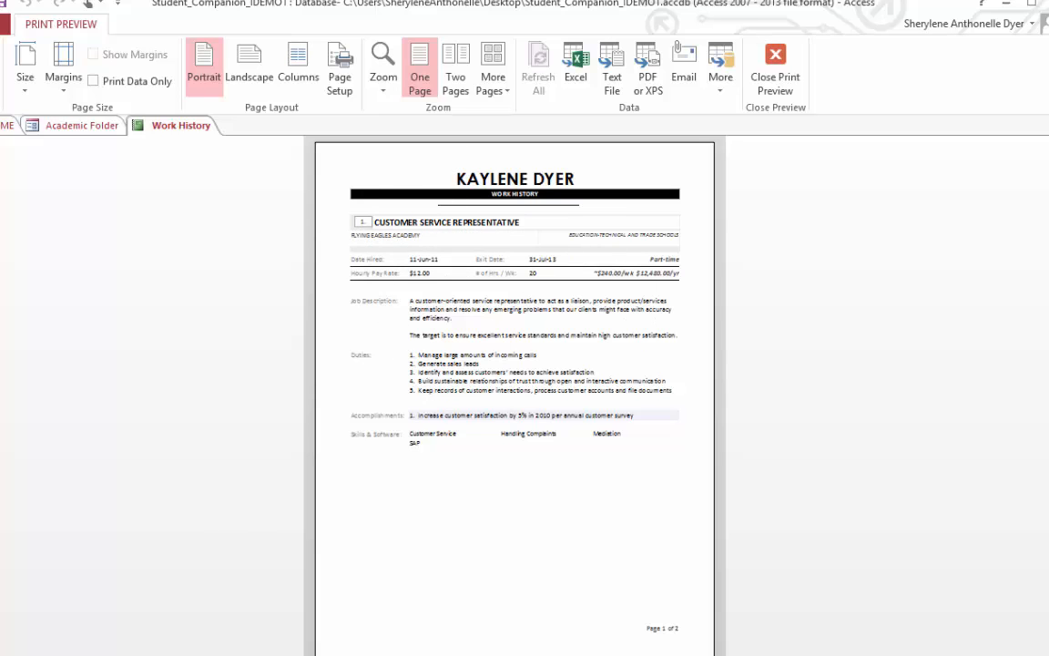
left_click(94, 654)
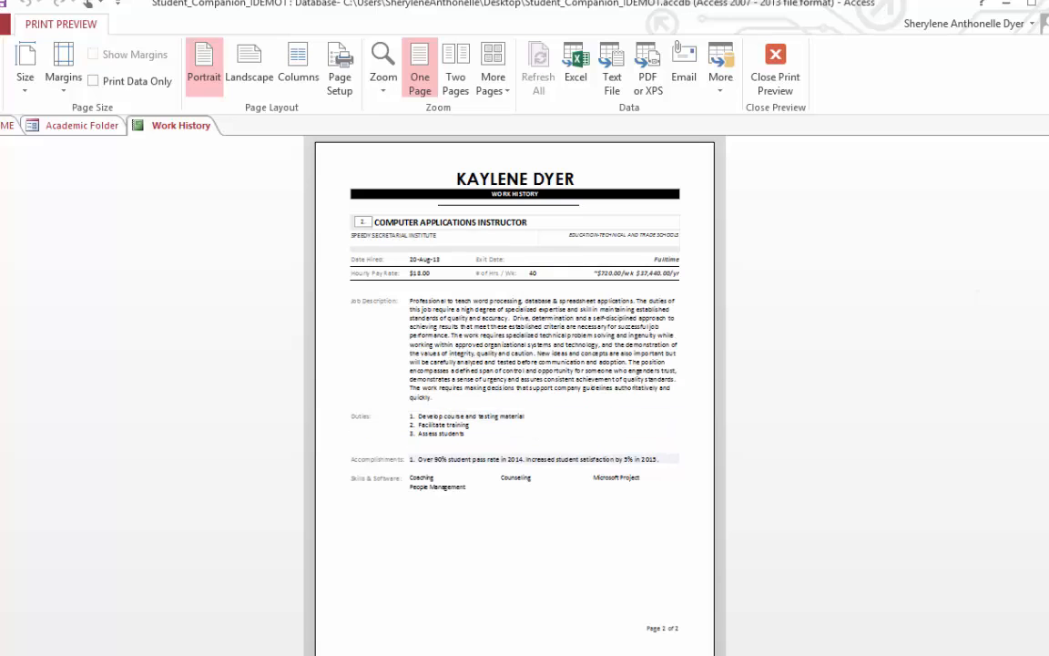
left_click(429, 446)
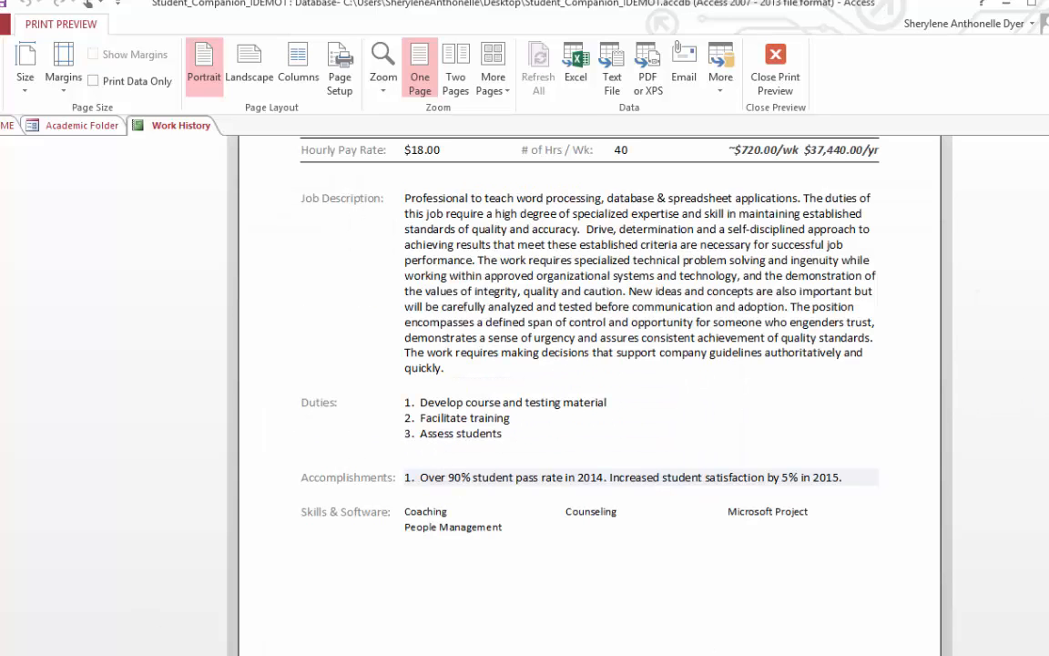
scroll(1013, 396, "up", 1)
scroll(590, 395, "up", 3)
scroll(590, 395, "up", 1)
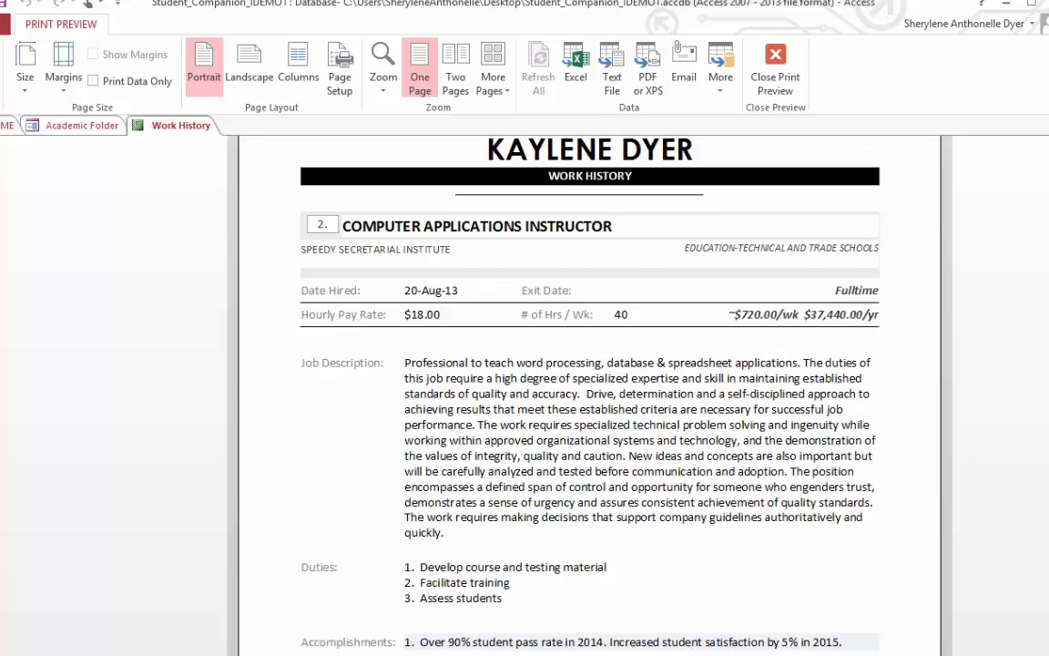
scroll(590, 395, "down", 3)
key("Escape")
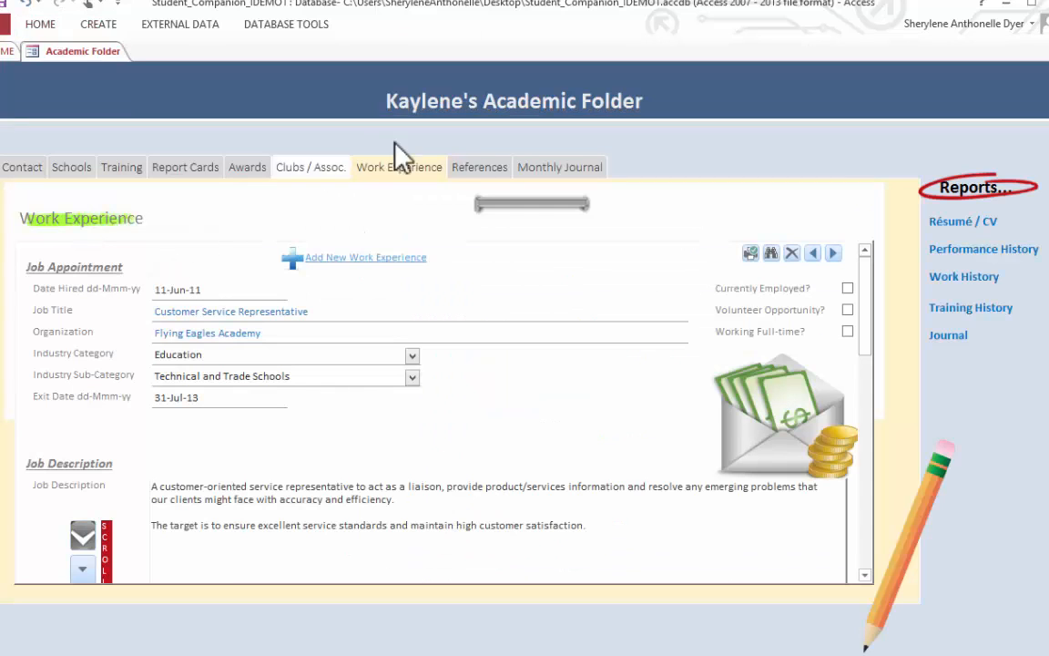
- Add a second reference with the person's full name, job title Chief Executive Officer and company Speedy Secretarial Institute
left_click(483, 169)
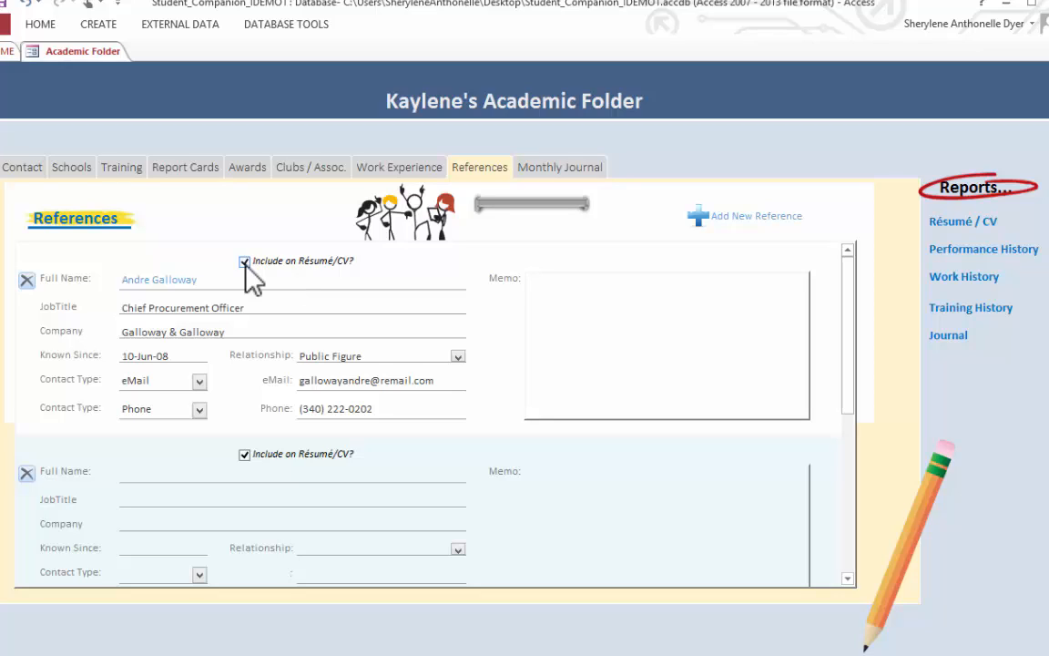
left_click(143, 469)
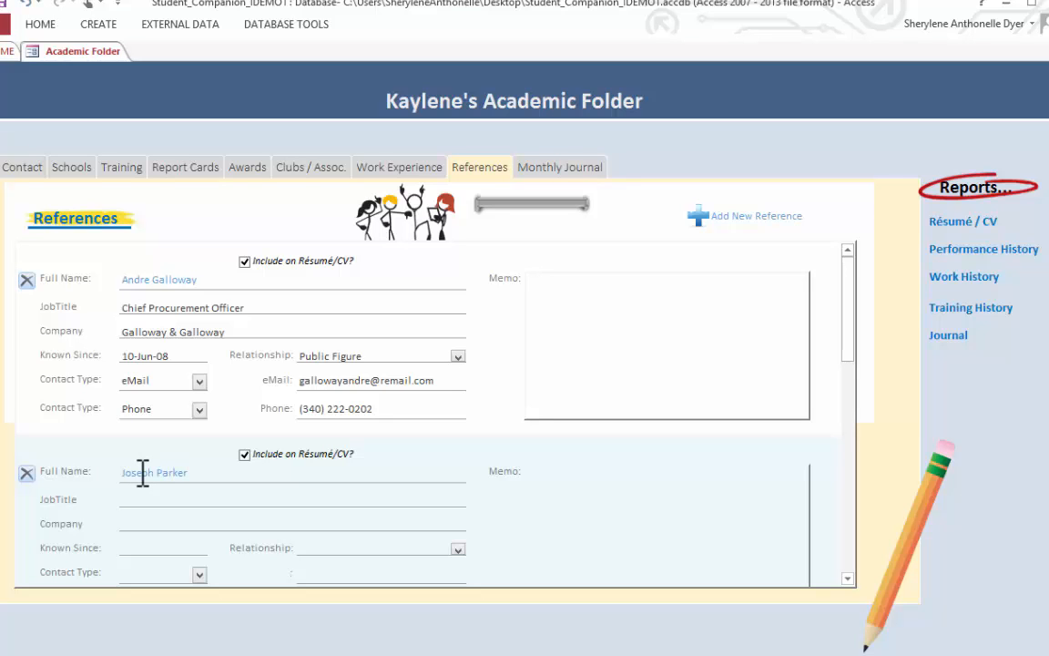
key("Tab")
type("Chief Executive Officer")
key("Tab")
type("Speedy Secretarial Institute")
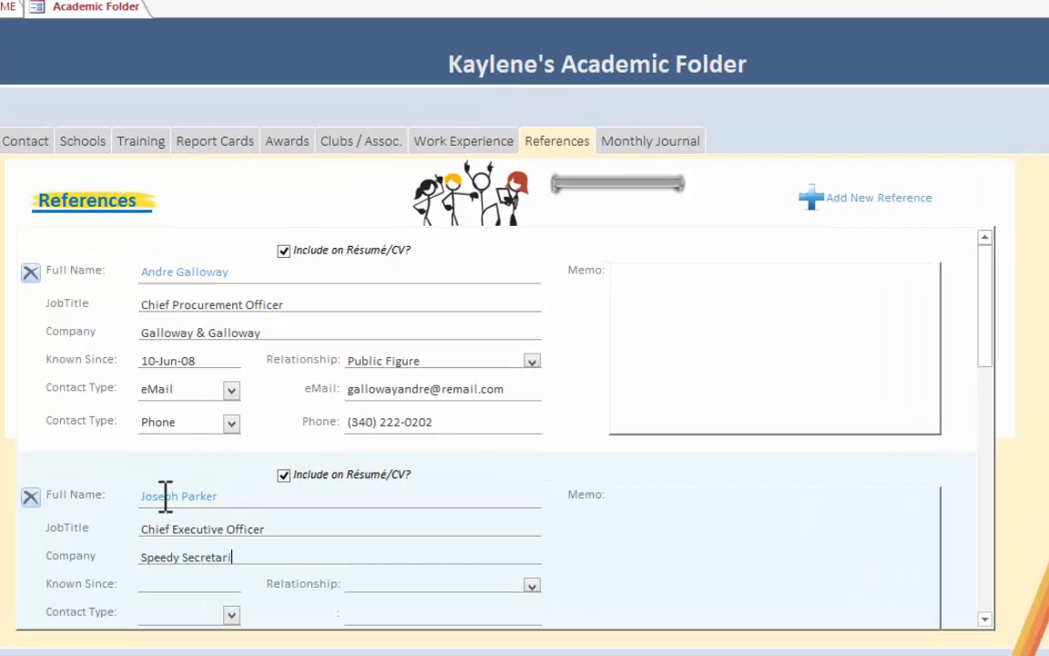
- Set the new reference's known-since date to 20-Aug-13 and the relationship to Supervisor
key("Tab")
type("20-Aug-13")
scroll(422, 356, "down", 1)
key("Tab")
left_click(531, 361)
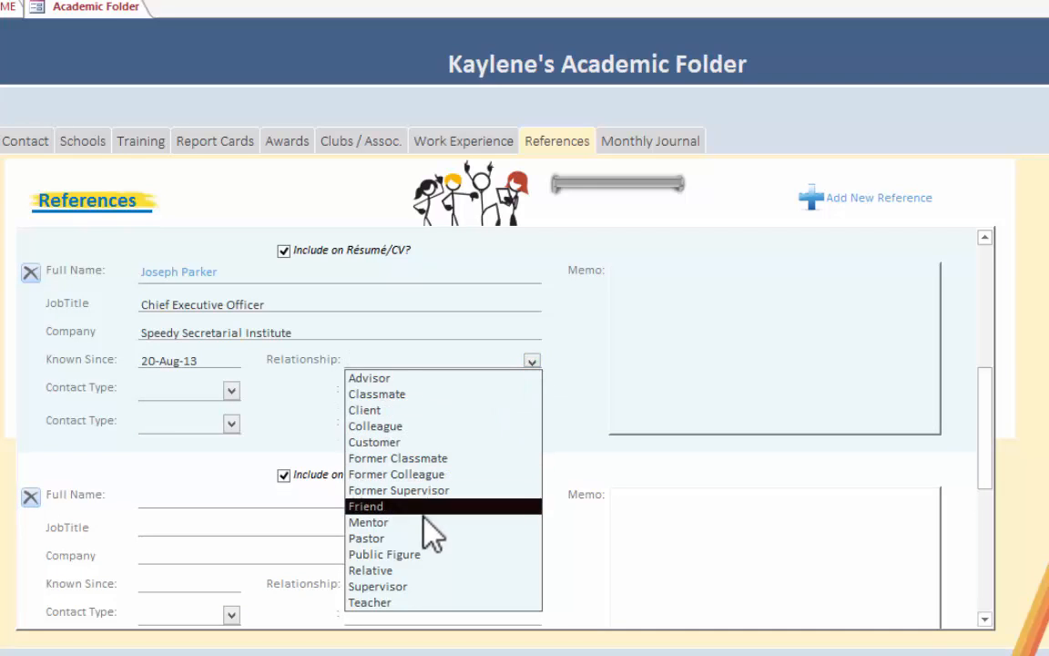
left_click(424, 587)
- Set the reference's first contact type to eMail and enter the person's e-mail address
left_click(231, 390)
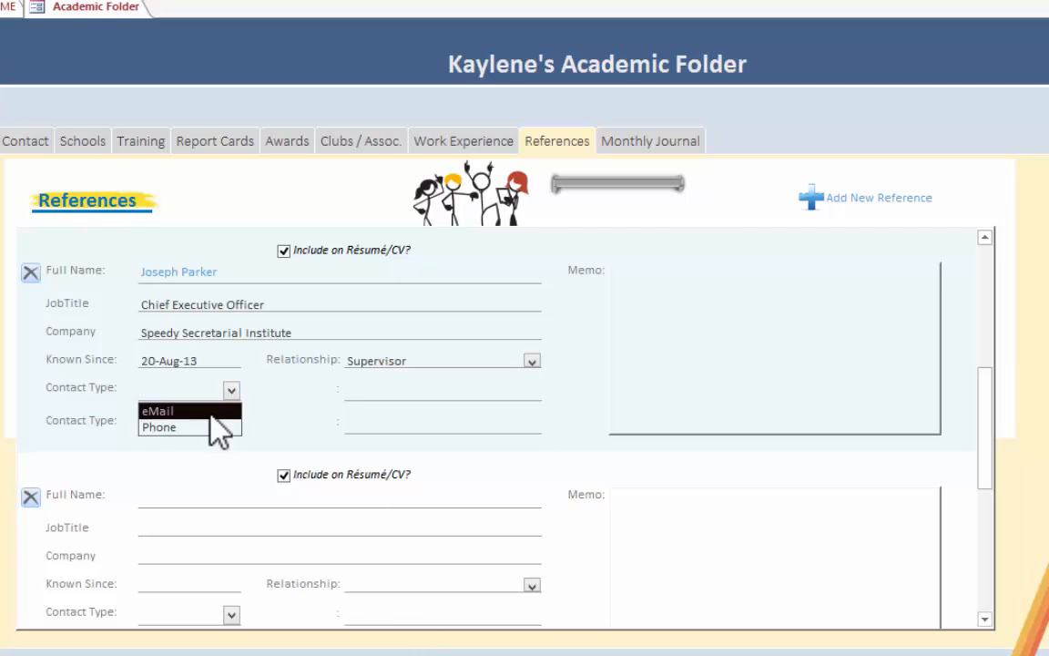
left_click(210, 411)
left_click(375, 393)
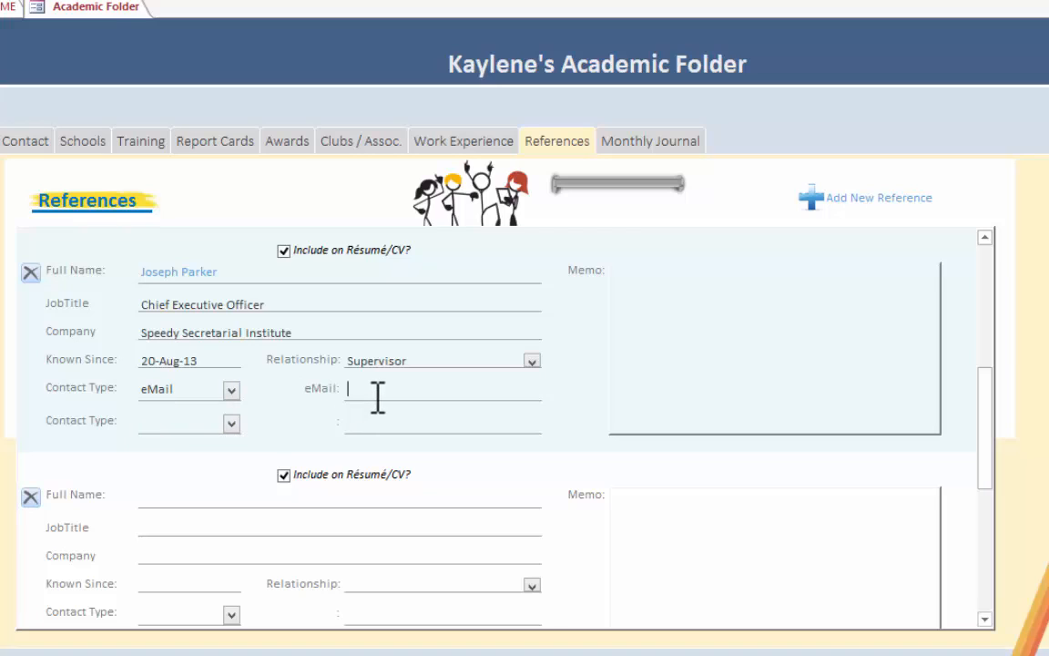
- Set the reference's second contact type to Phone and enter the person's phone number
left_click(231, 425)
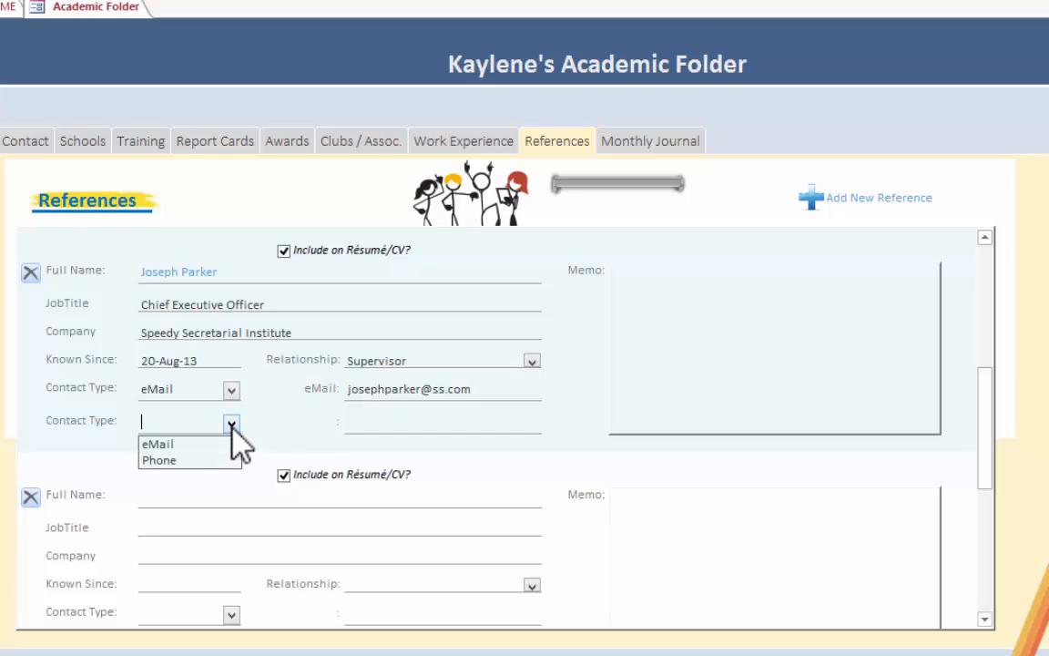
left_click(220, 459)
left_click(404, 424)
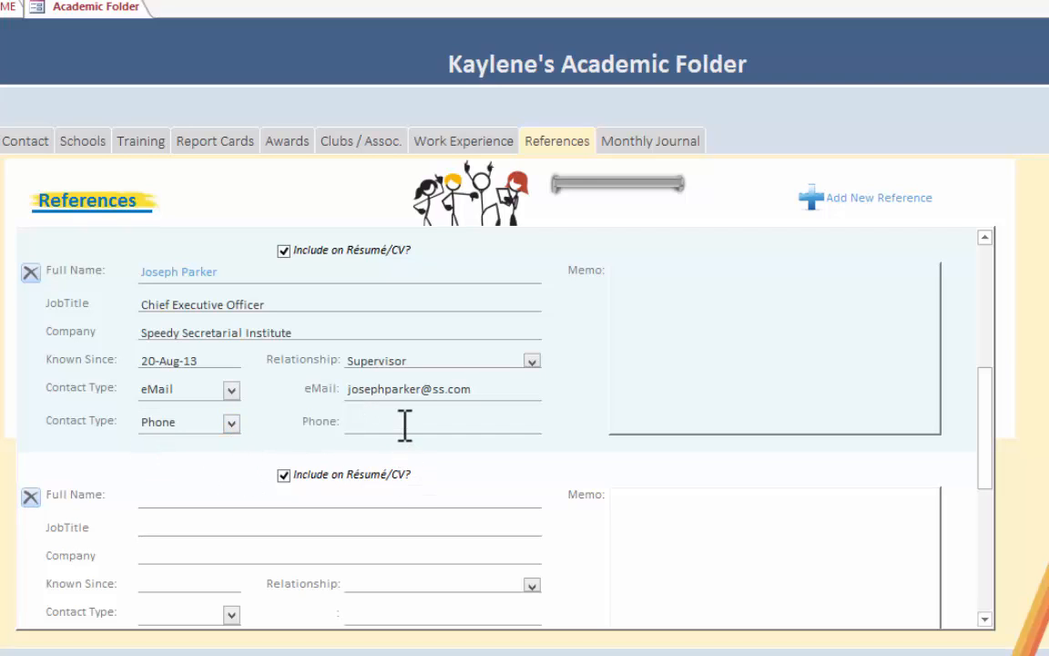
left_click(373, 299)
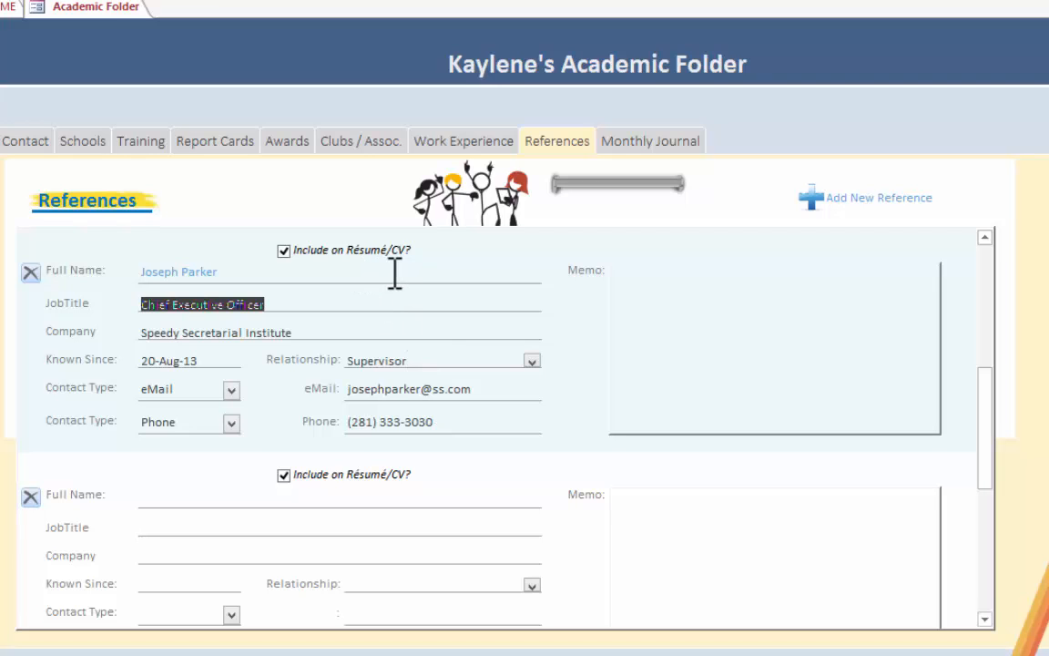
left_click(724, 318)
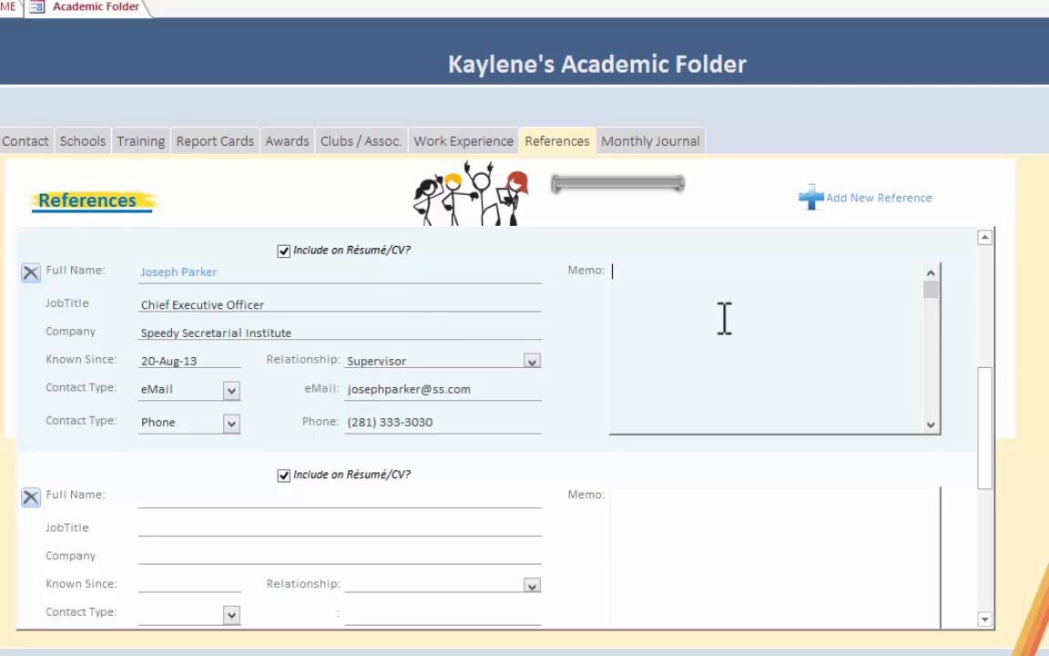
- Open the monthly journal and enter a July 2016 goal beginning "My goal for this month is to add 250 new SAT words to my vocabulary."
left_click(671, 144)
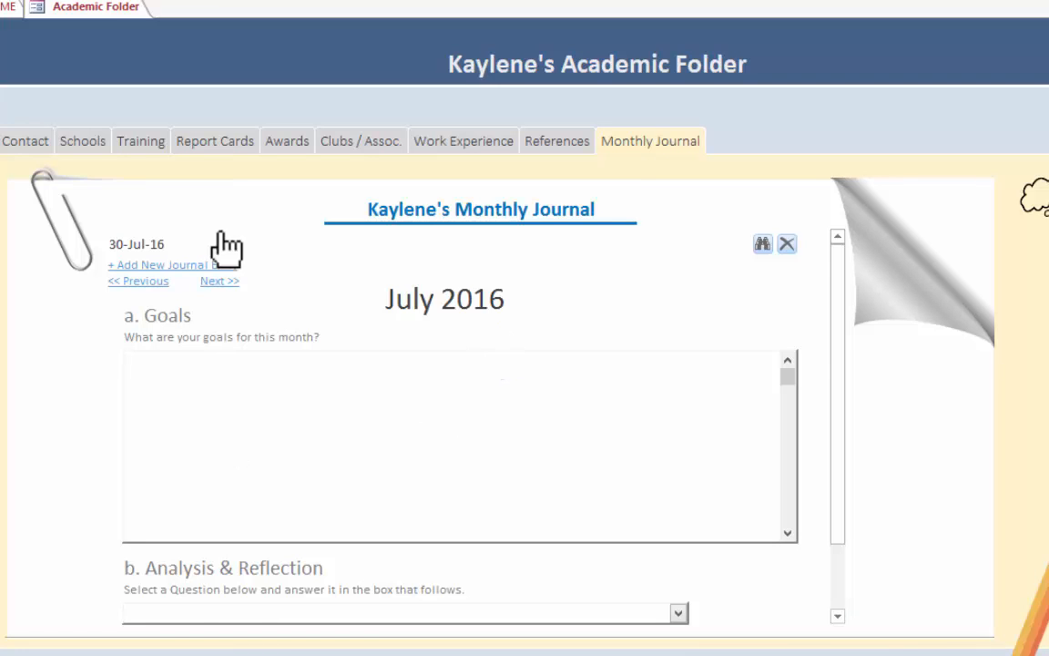
left_click(9, 8)
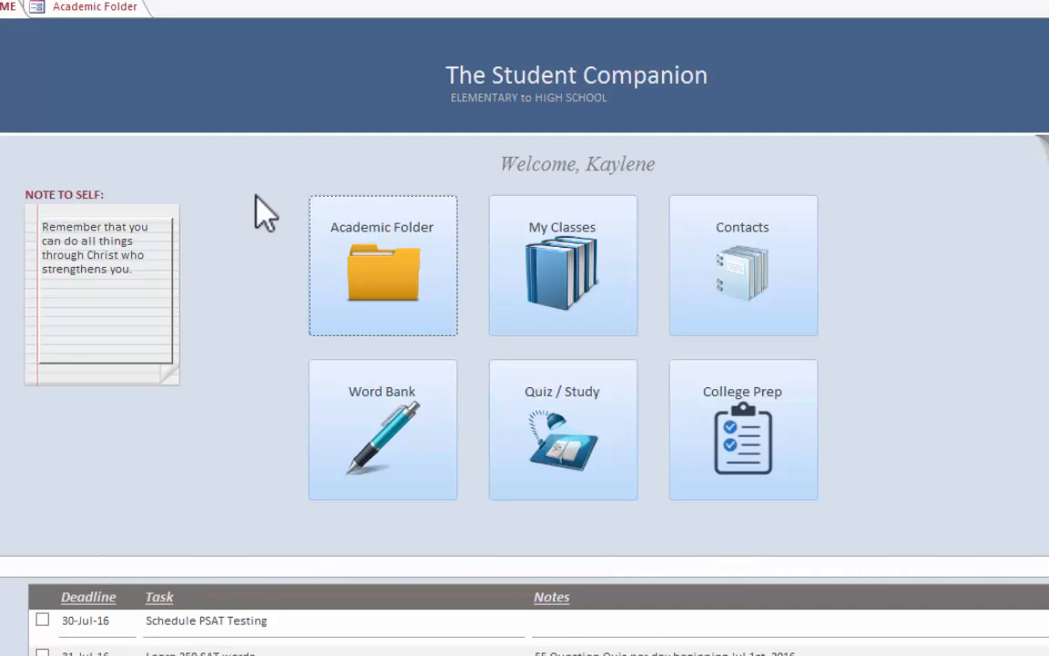
left_click(91, 9)
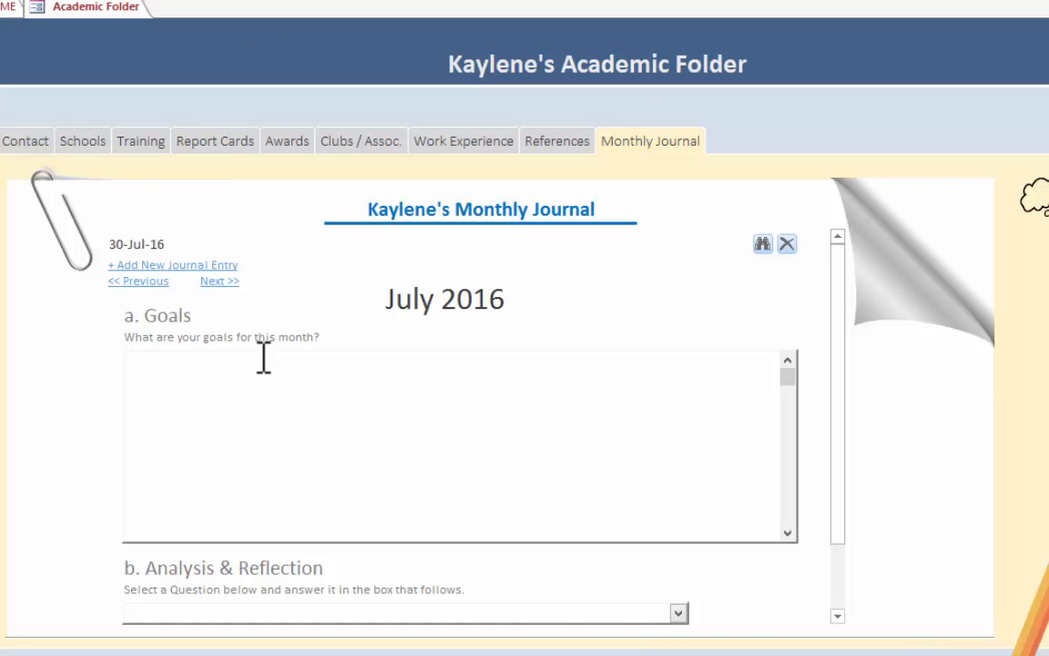
left_click(260, 359)
type("My goal for t")
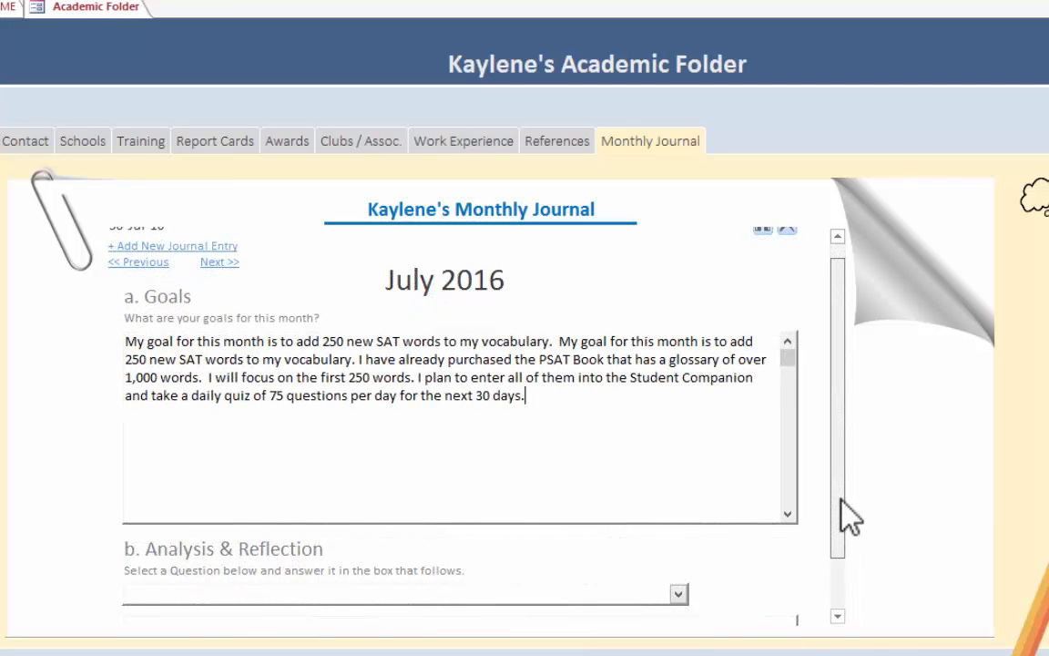
- Choose "What 3 job areas interest me most?" as the question for the journal's Analysis & Reflection section
scroll(843, 516, "down", 1)
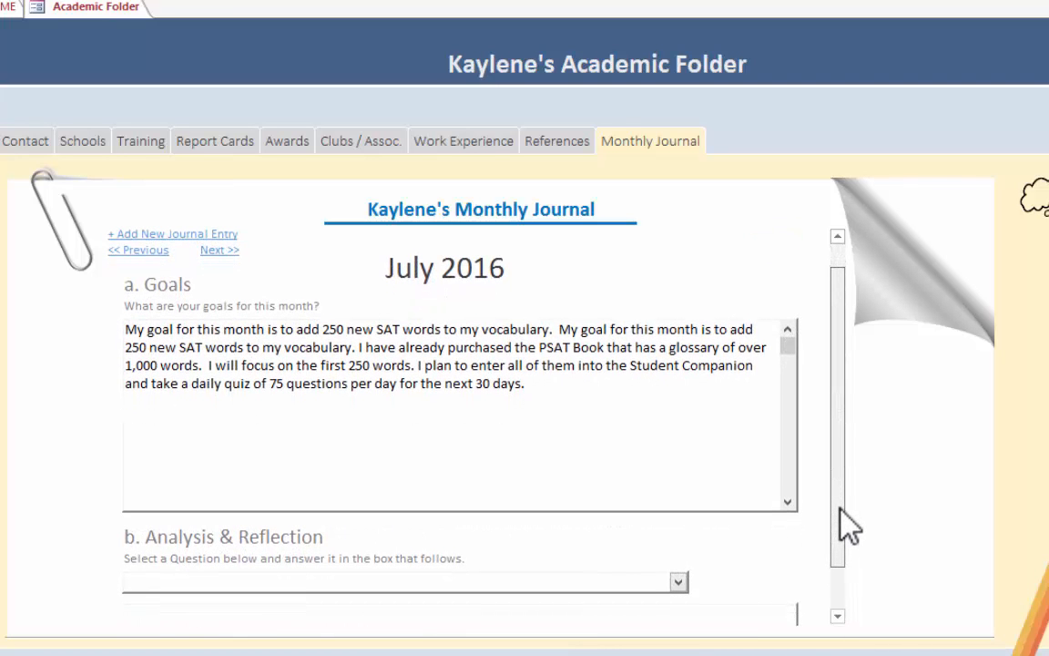
scroll(840, 506, "down", 1)
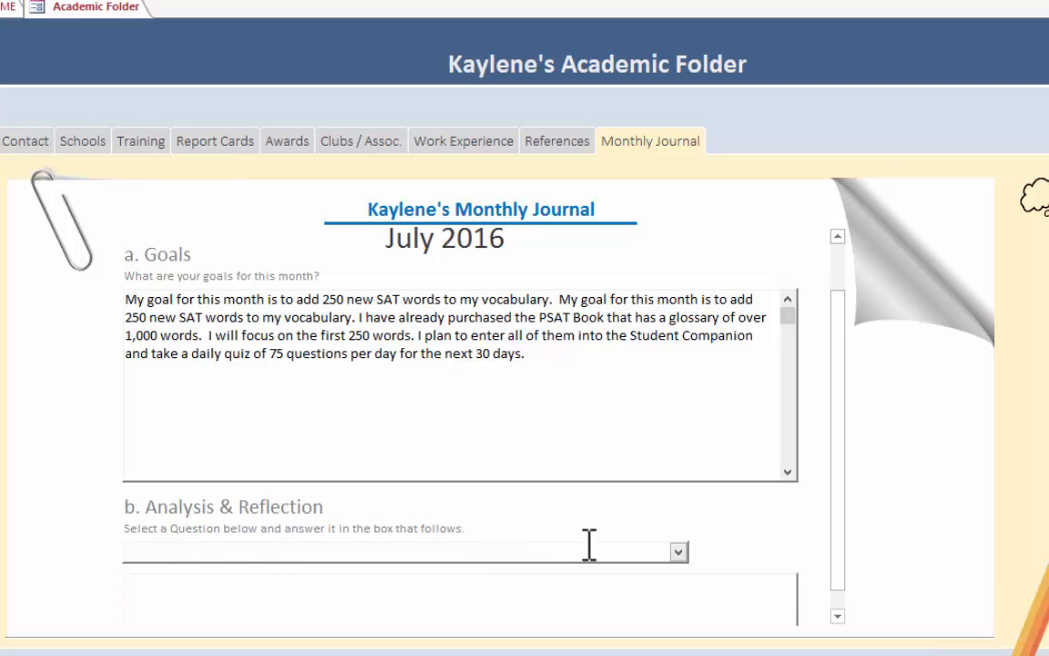
left_click(679, 552)
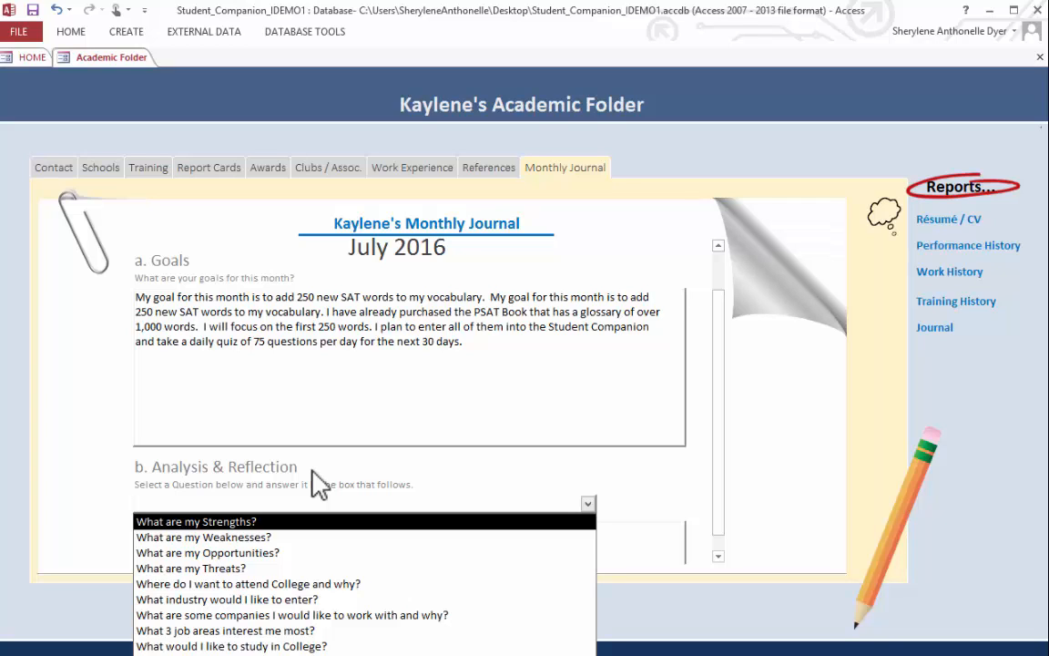
left_click(267, 635)
- Answer the reflection question, citing strong analytical skills and IT interest, with Data Analyst, Web Developer and Database Administrator as the three job areas
left_click(241, 538)
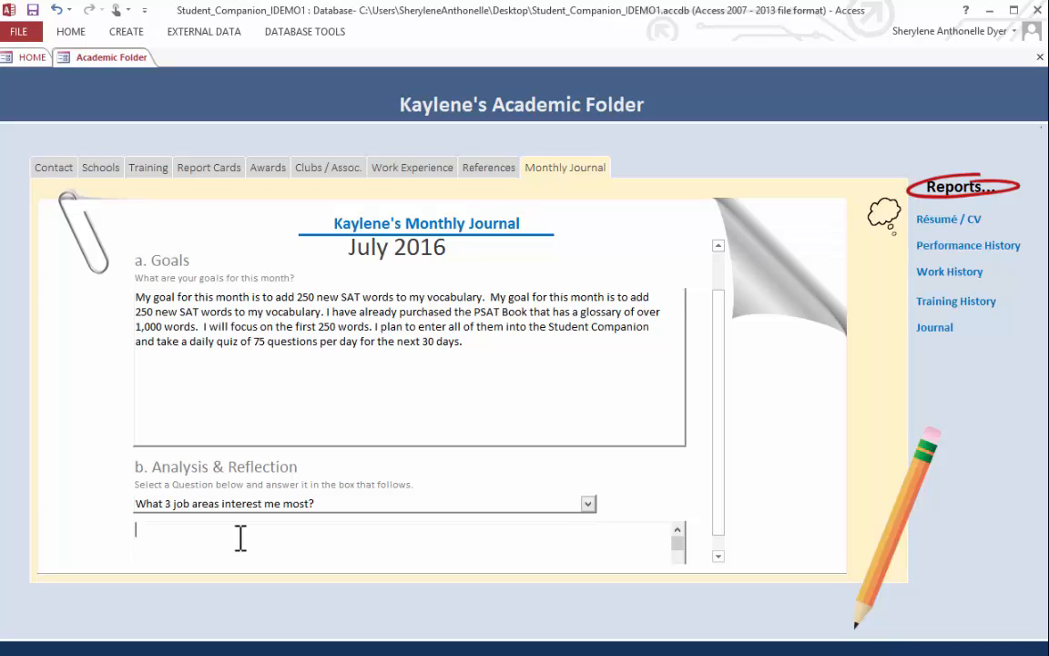
left_click(241, 538)
type("Becau")
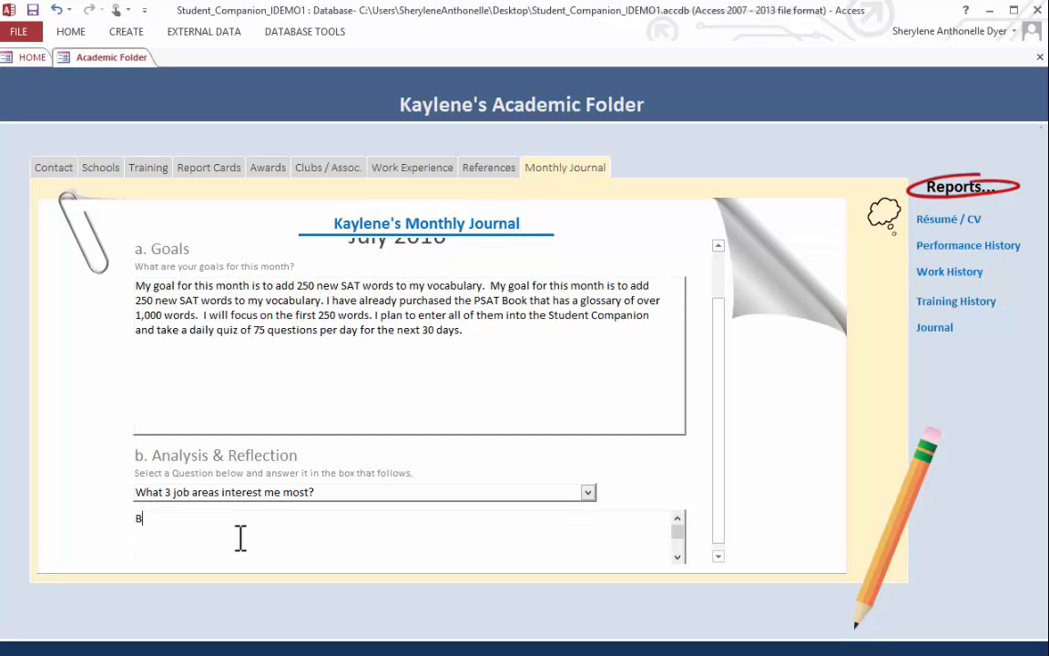
key("BackSpace")
type("use of my strong anal")
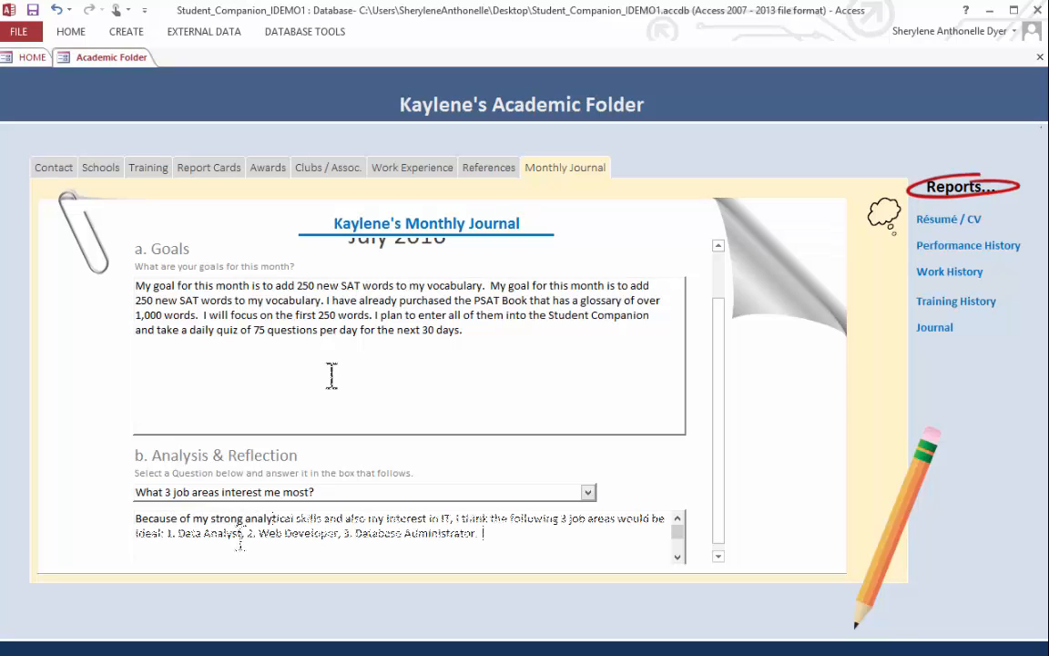
left_click(331, 376)
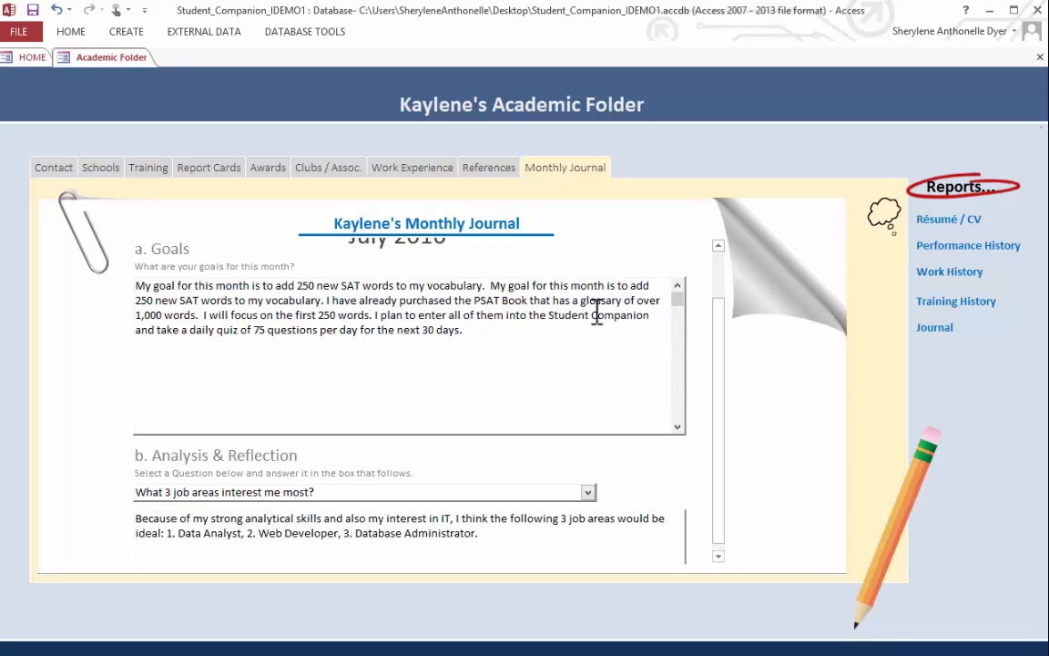
left_click_drag(729, 319, 729, 250)
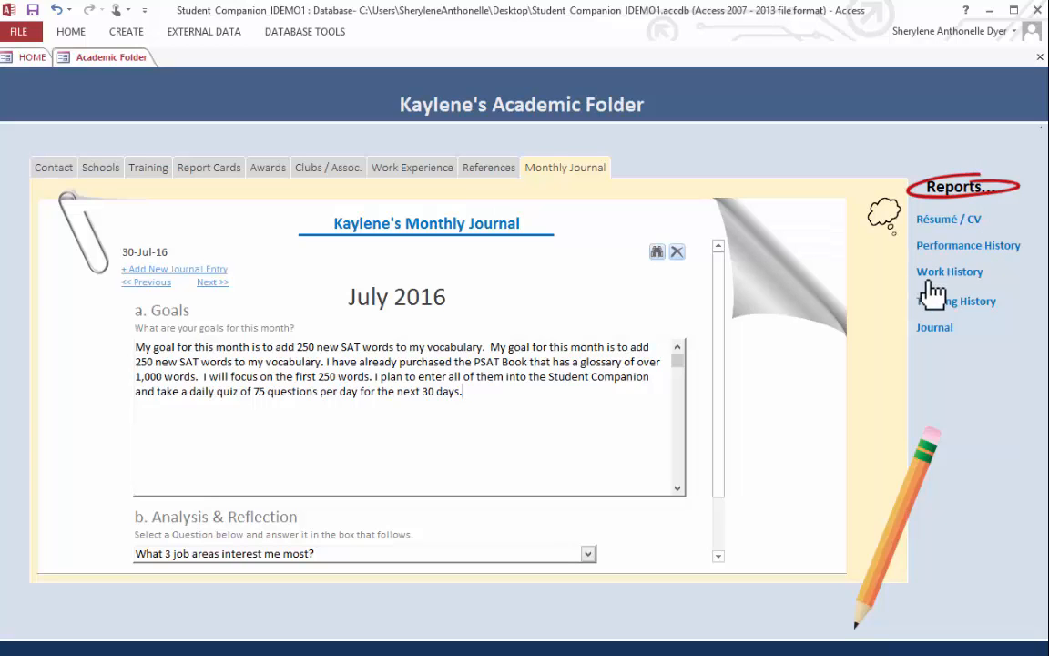
- Open the Résumé / CV launcher and choose Objectives as the label of the first introduction
left_click(962, 223)
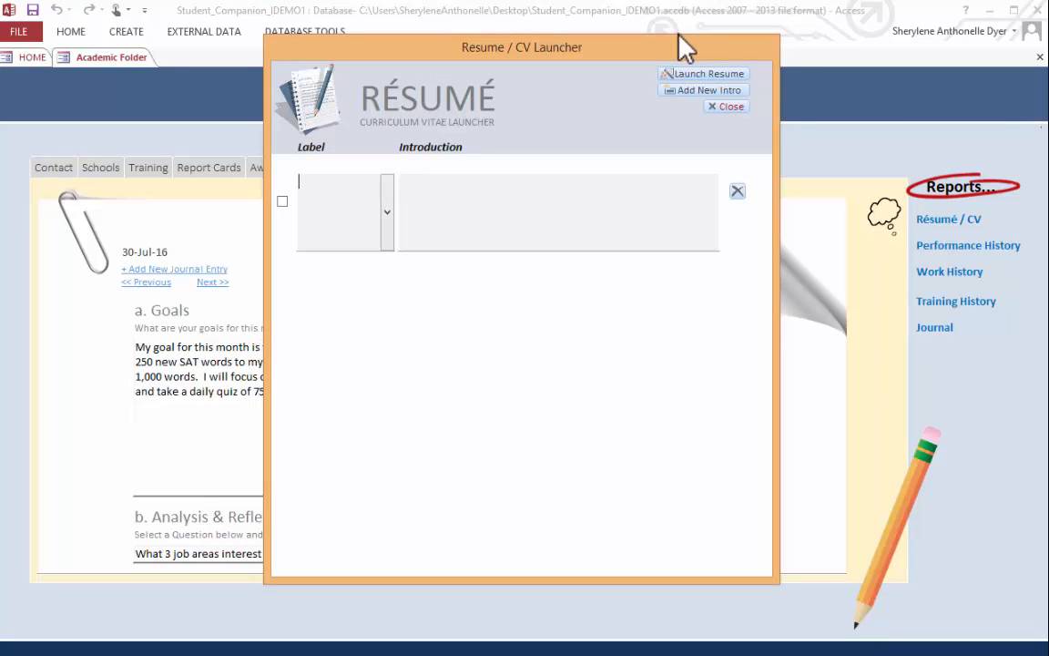
left_click(388, 213)
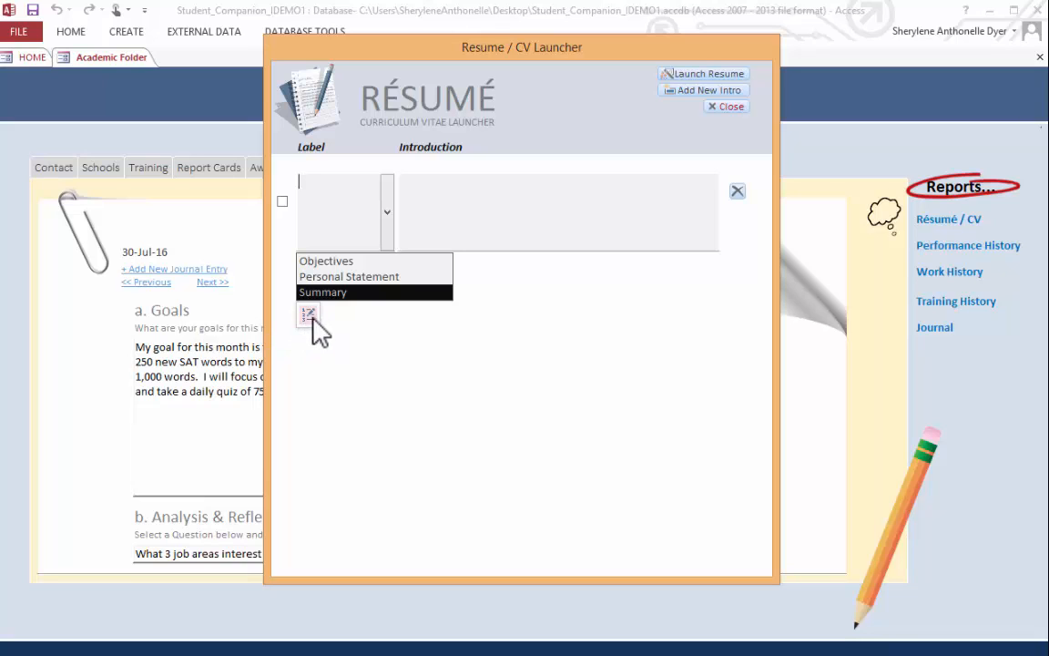
left_click(382, 261)
- Enter an introduction about obtaining a training and development position that utilizes 5 years of experience in business information systems, computer software and data analysis
left_click(446, 227)
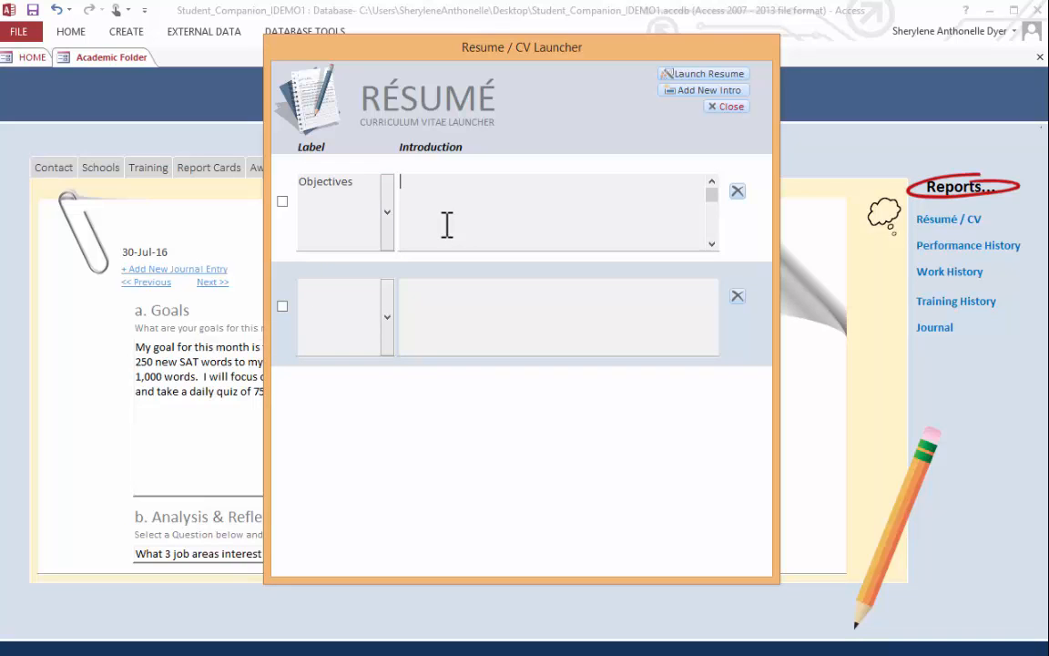
type("To obtain a t")
type("raining and development position that utilizes my 5 years of experience in business information systems, computer software and data analyis.")
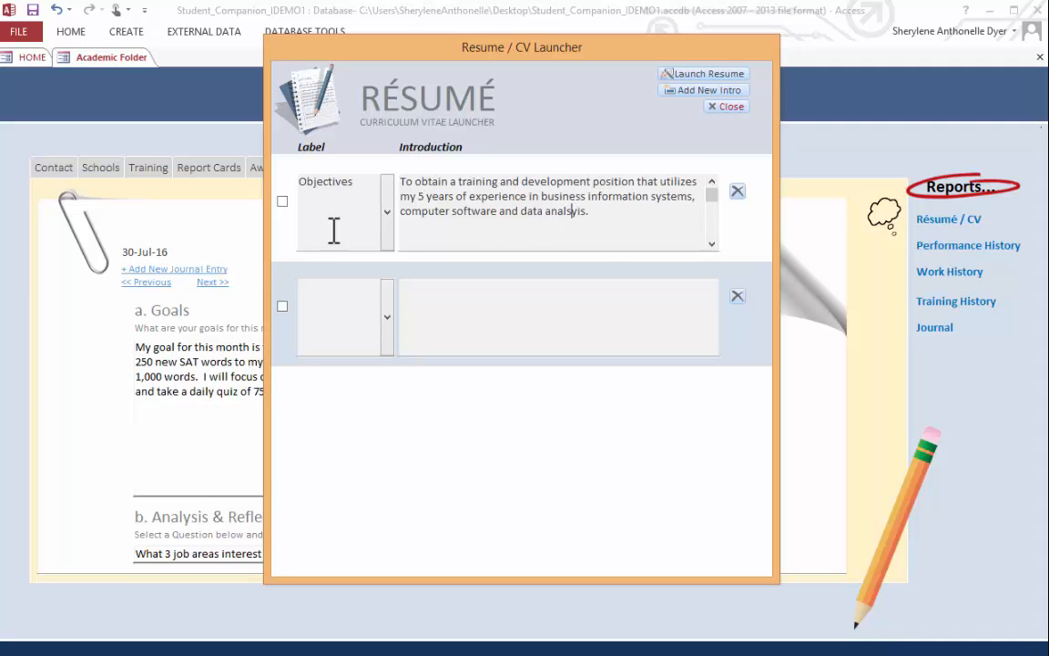
- Launch the résumé with the Objectives introduction selected, check its objectives and education sections, and close the preview
left_click(283, 200)
left_click(681, 75)
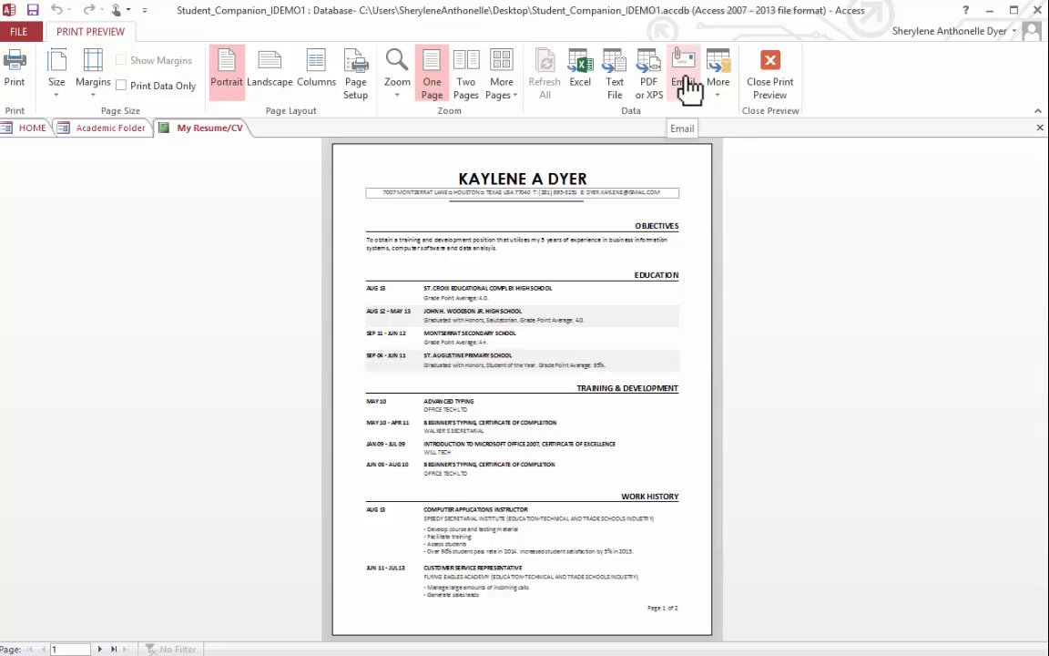
left_click(598, 251)
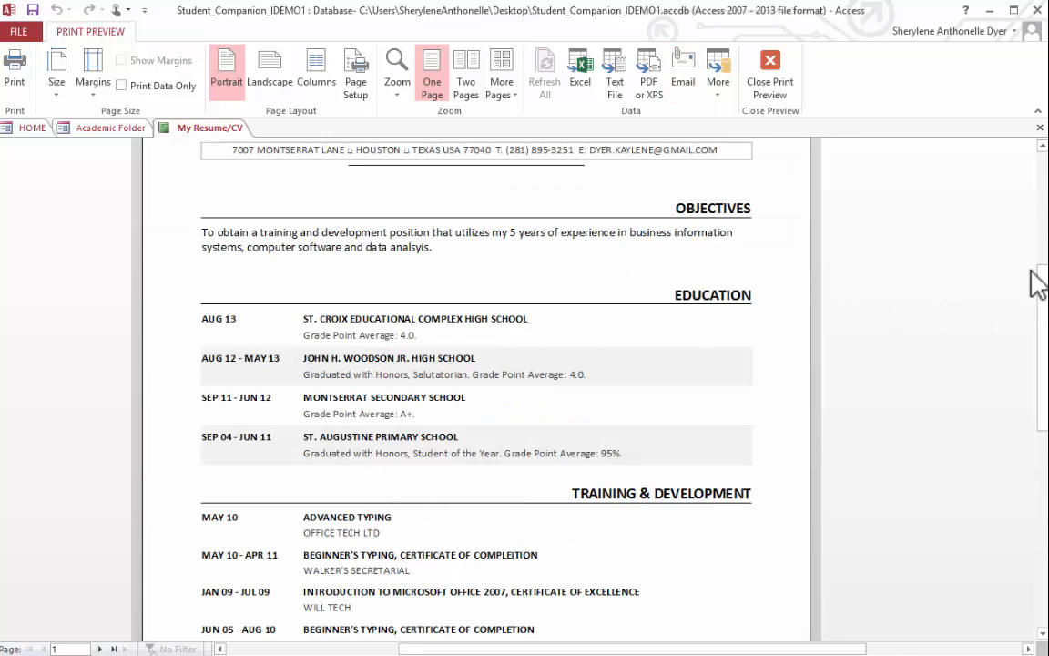
left_click_drag(1042, 276, 1043, 241)
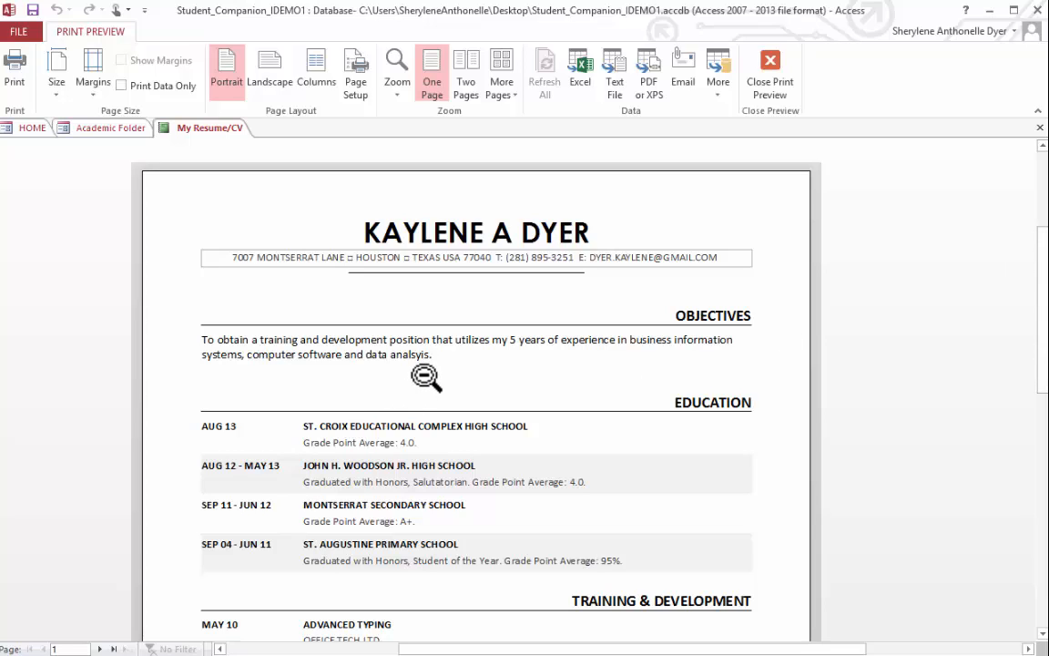
left_click(1040, 127)
- Reopen the Résumé / CV launcher and correct the spelling of "analysis" in the Objectives introduction
left_click(931, 222)
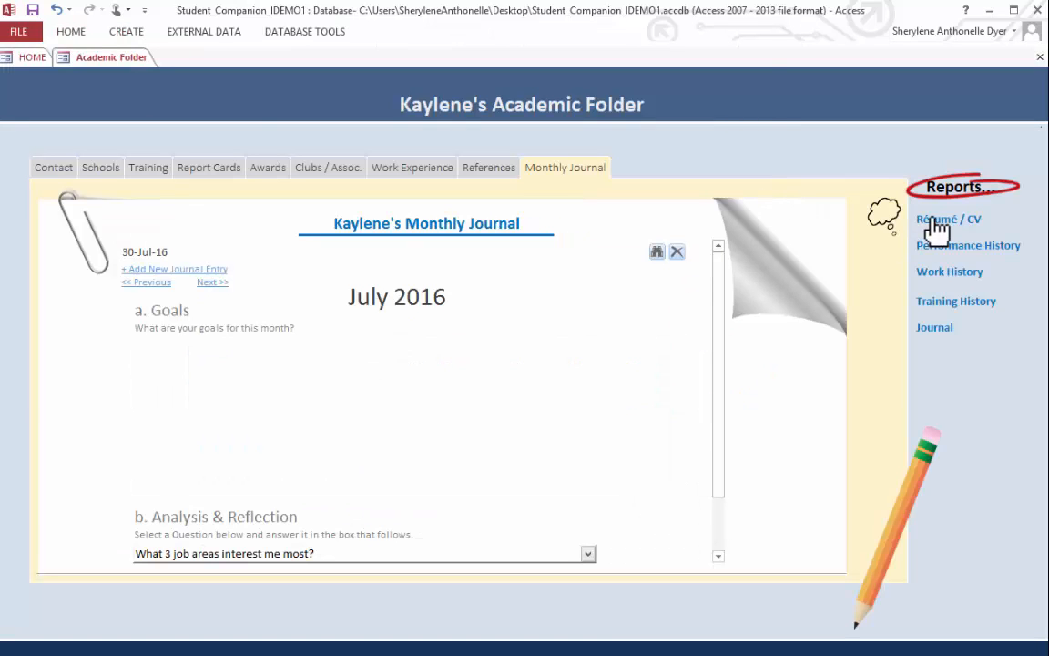
left_click(578, 214)
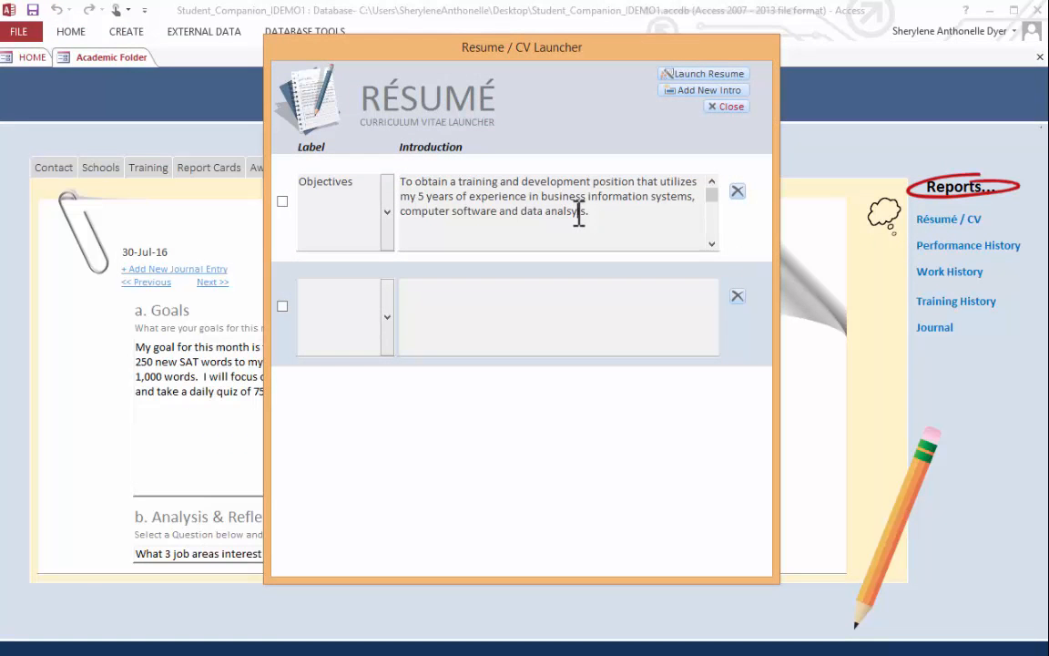
key("BackSpace")
key("BackSpace")
type("ys")
- Select the corrected Objectives introduction and launch the résumé from it
left_click(681, 75)
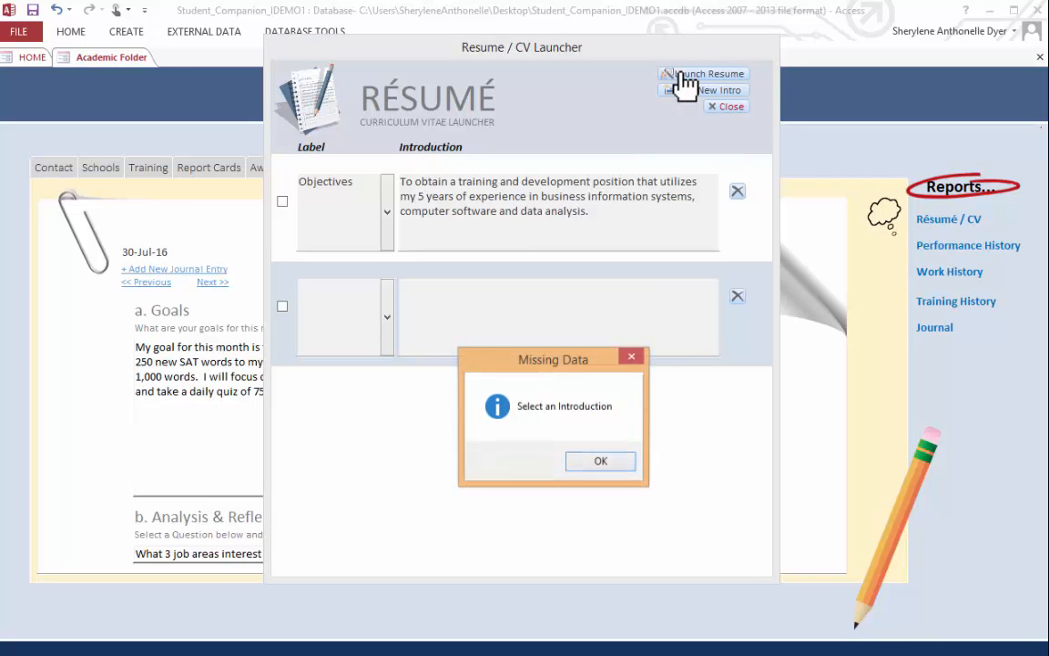
left_click(600, 462)
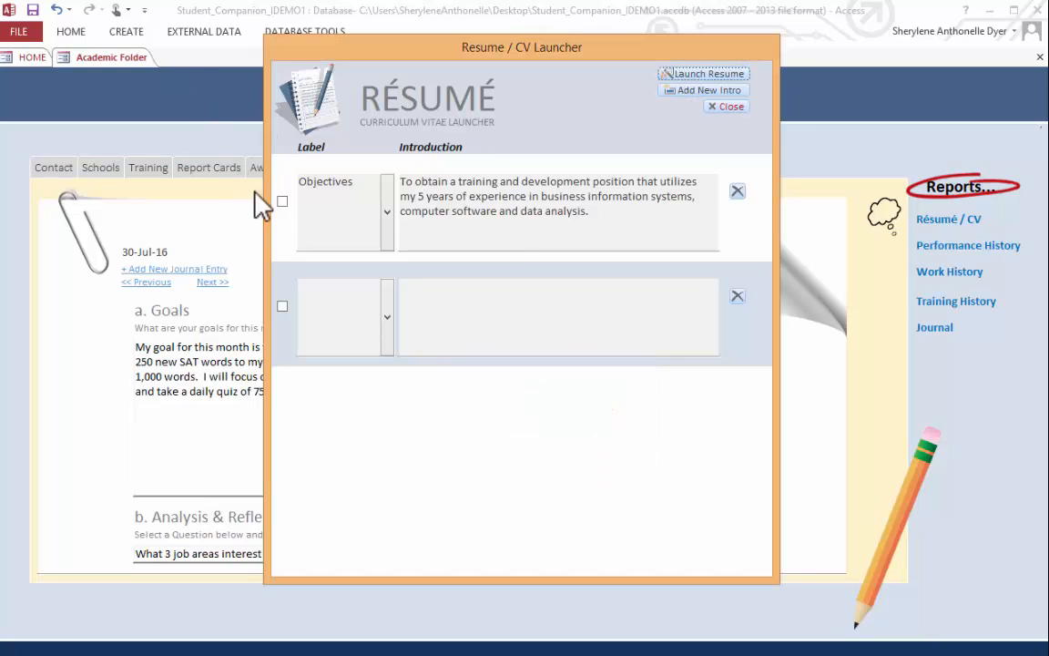
left_click(282, 200)
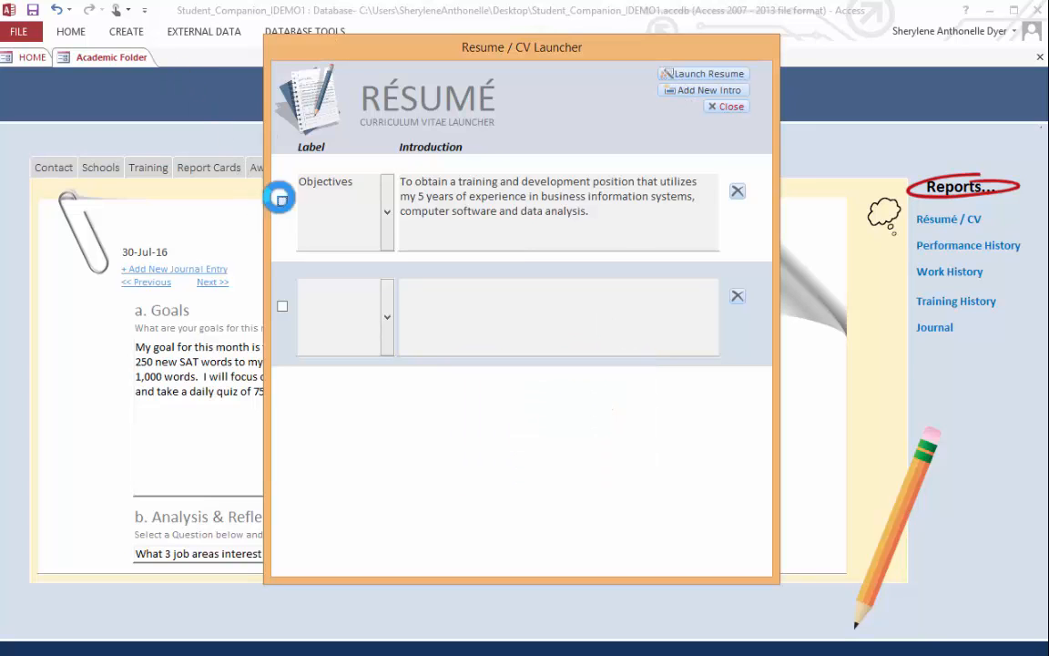
left_click(705, 76)
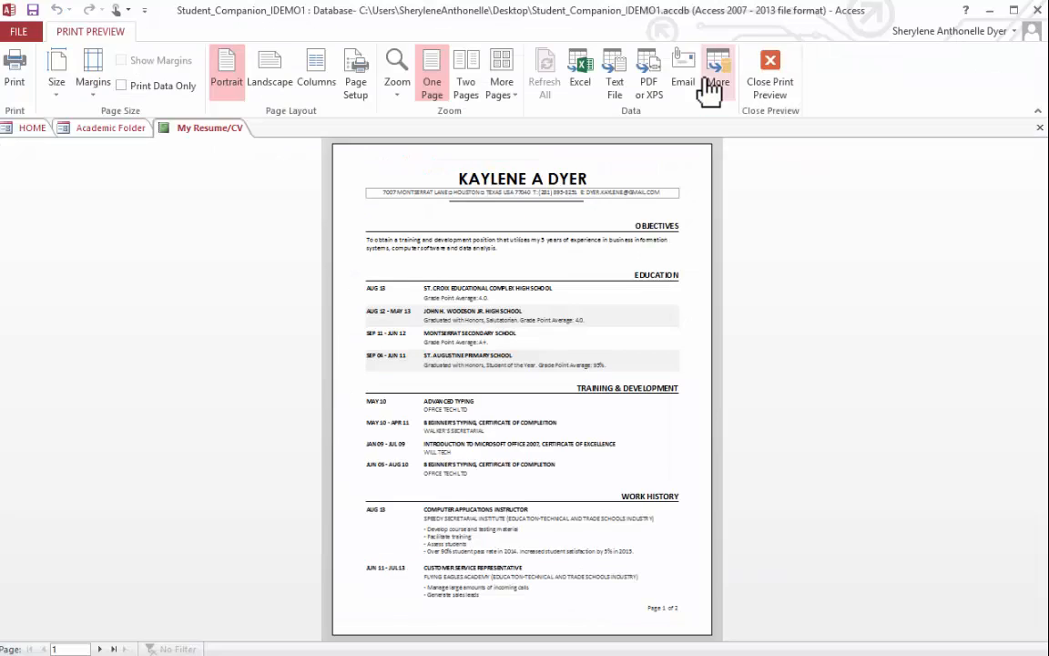
- Review both pages of the résumé, from objectives and education through work history, skills, clubs, awards and references, and close the preview
left_click(648, 175)
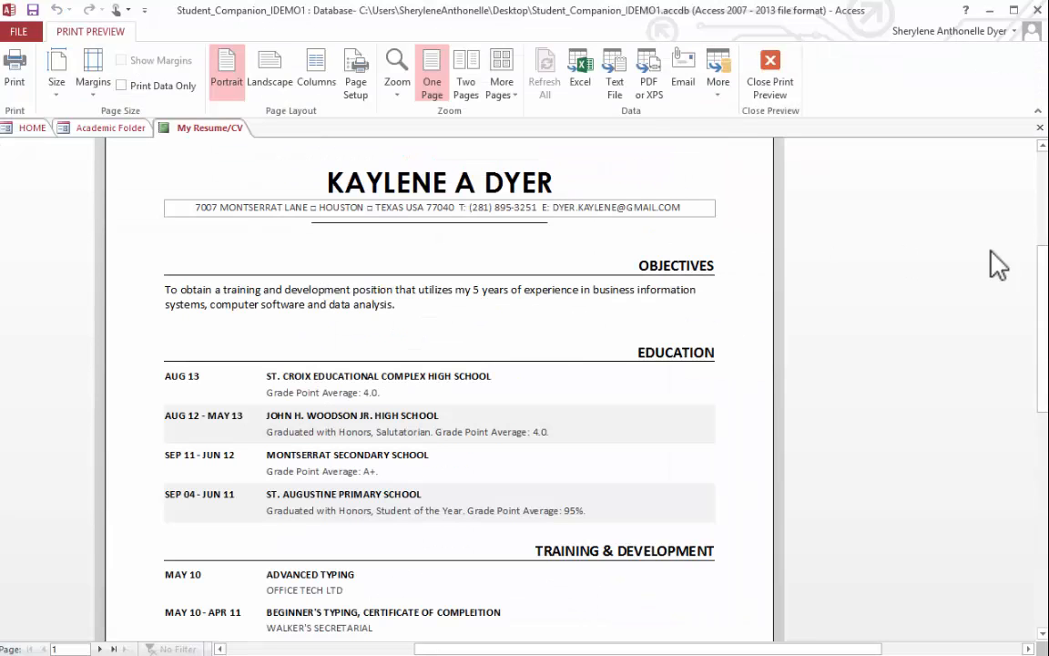
left_click_drag(1044, 263, 1044, 235)
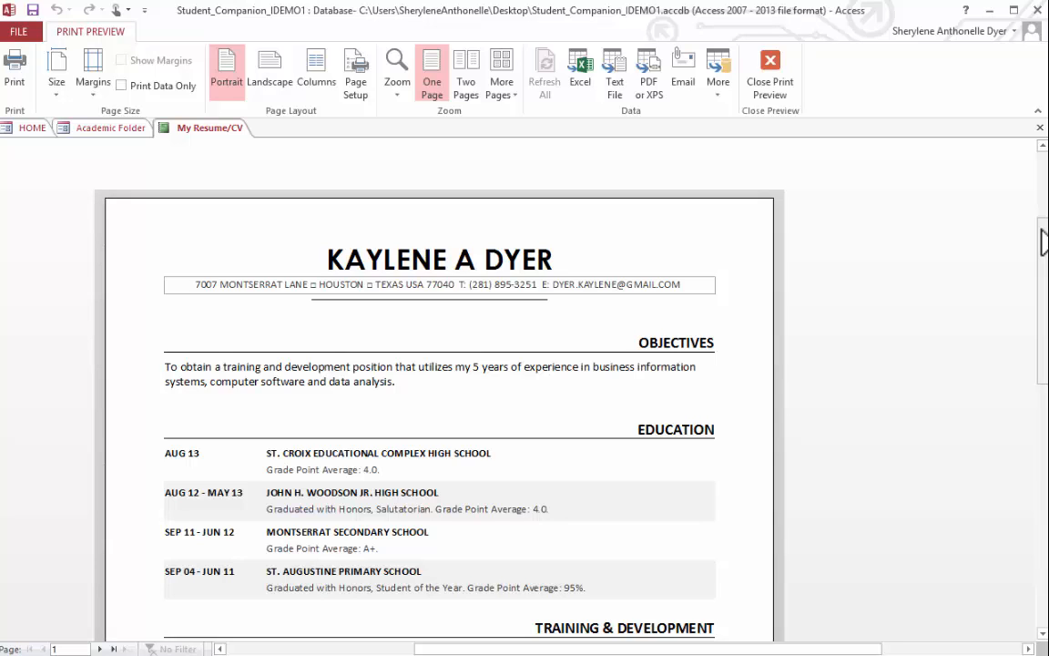
left_click_drag(1044, 241, 1036, 394)
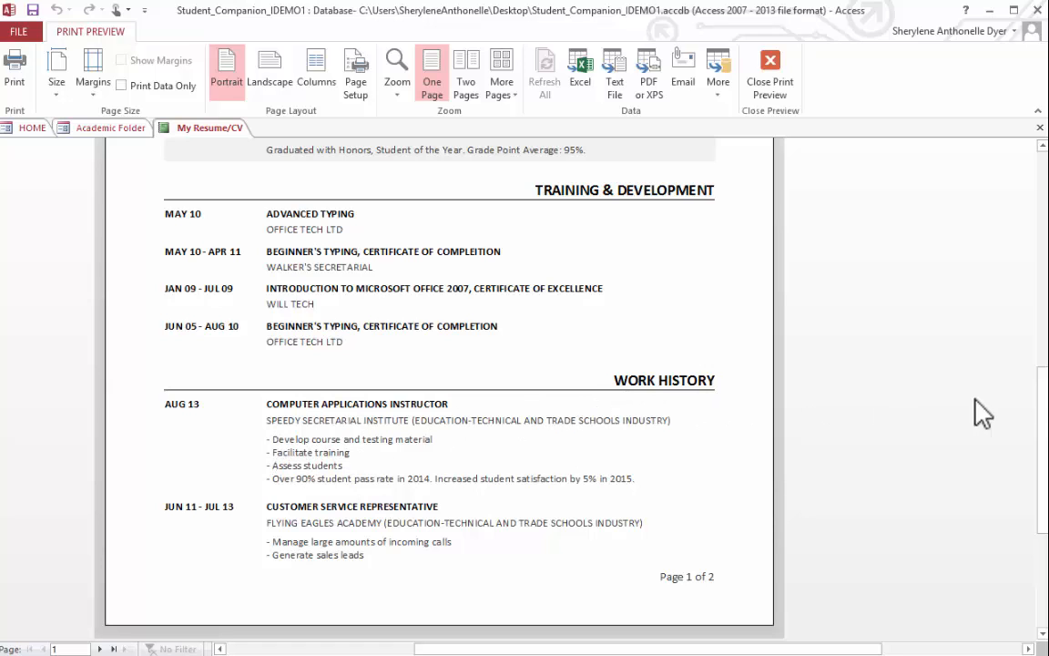
left_click_drag(1040, 398, 1043, 348)
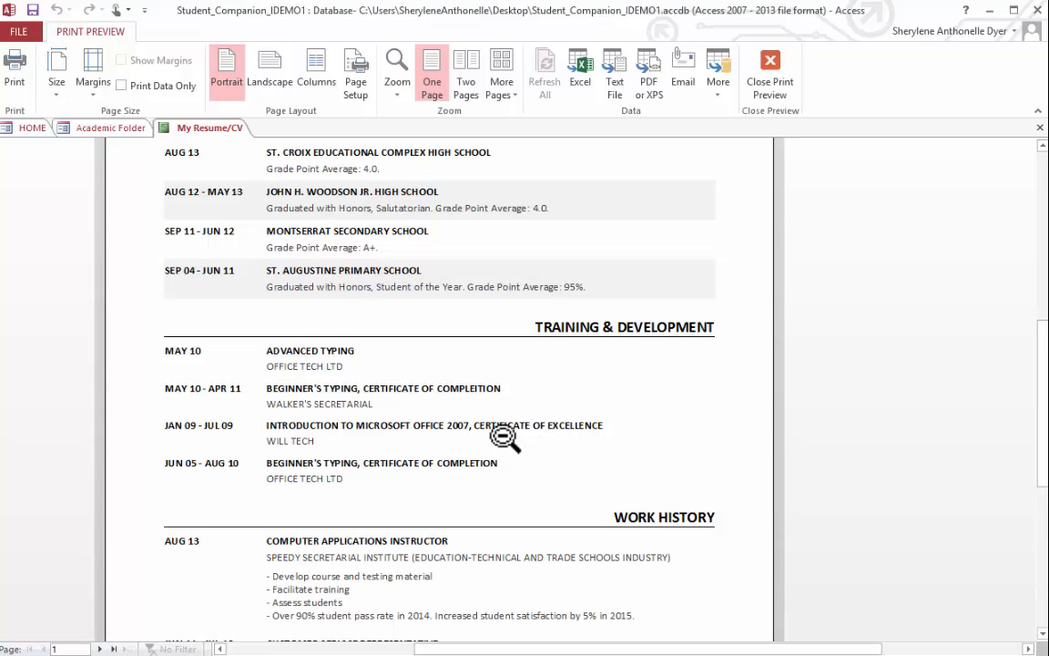
left_click_drag(1037, 398, 1039, 344)
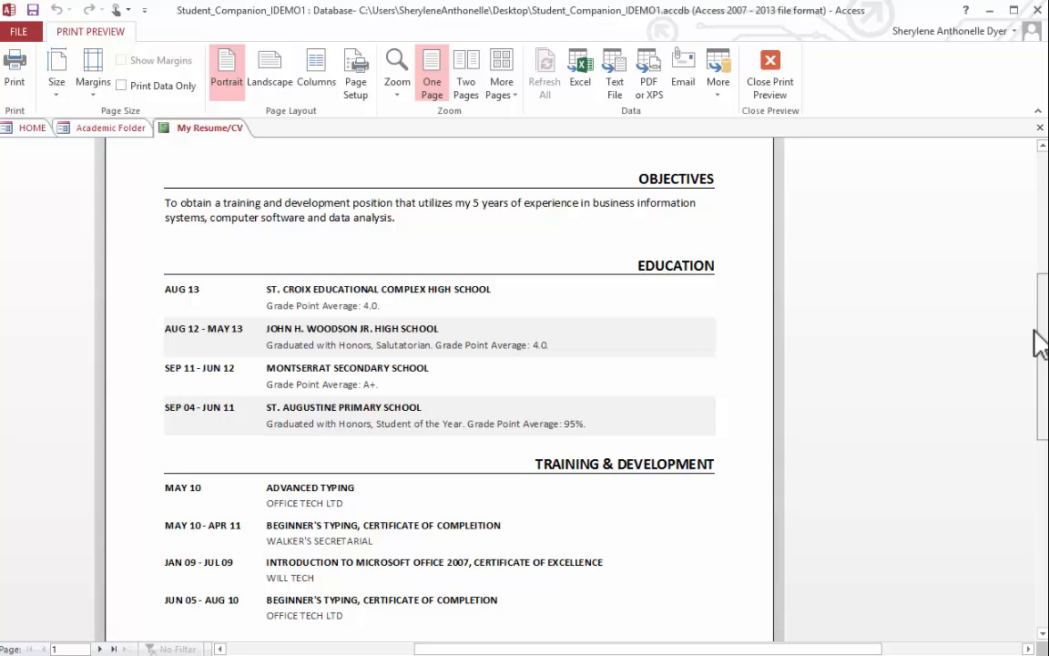
left_click_drag(1034, 330, 1032, 345)
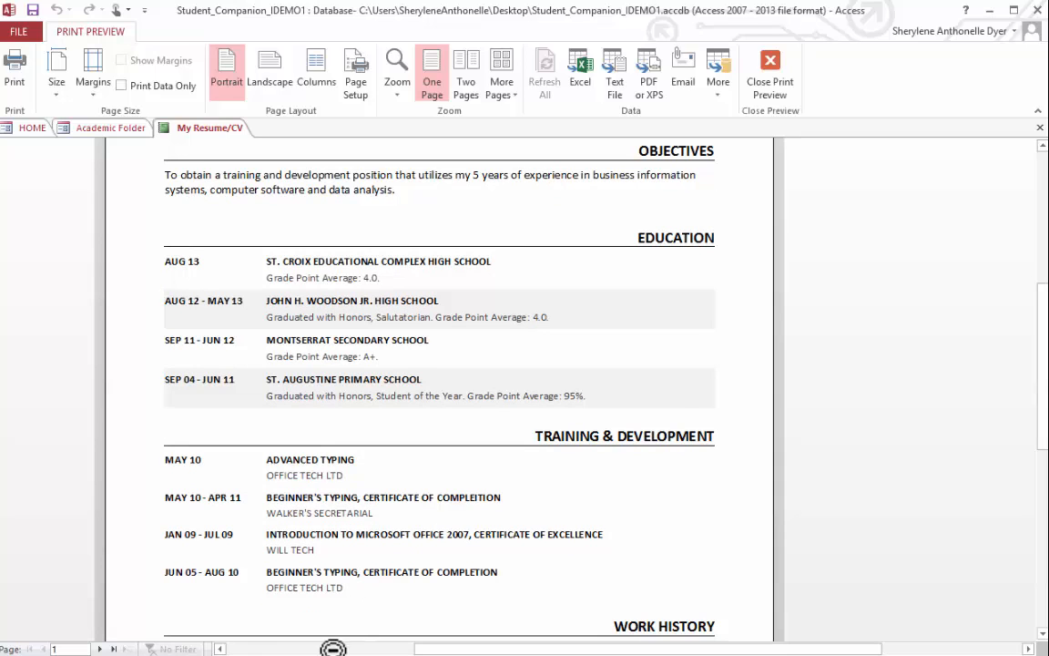
left_click(100, 649)
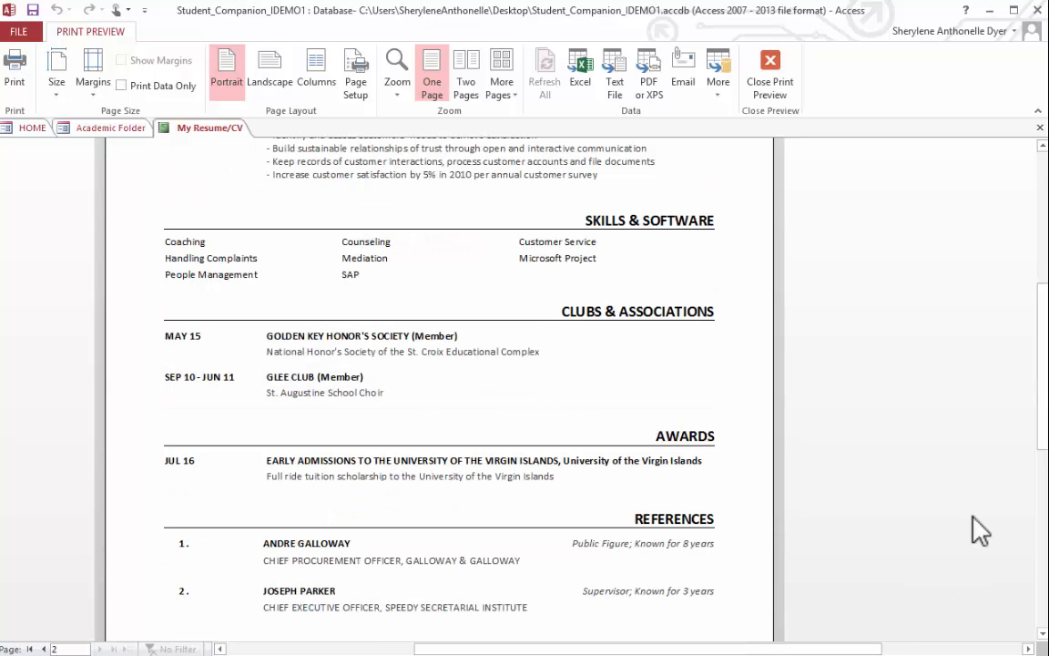
left_click_drag(1045, 296, 1047, 272)
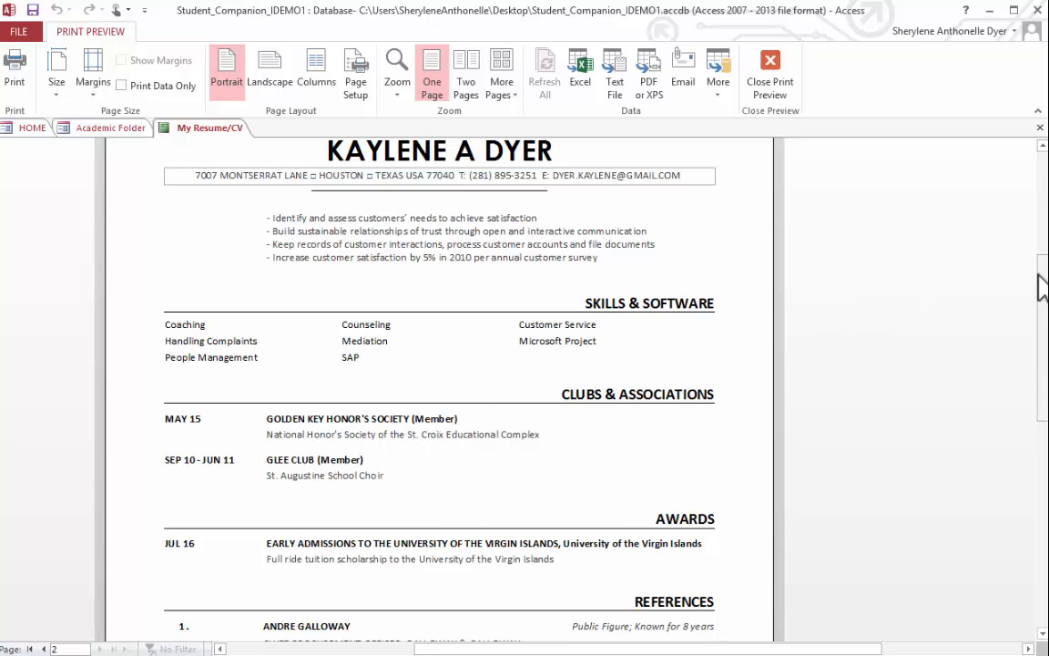
left_click_drag(1042, 288, 1042, 351)
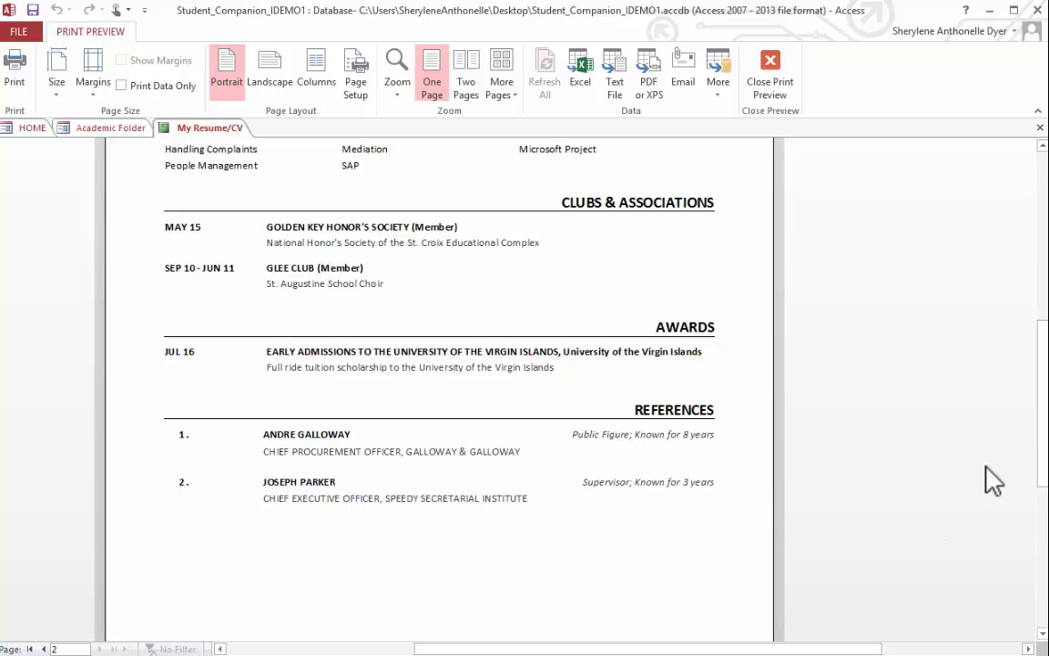
left_click_drag(1044, 410, 1037, 259)
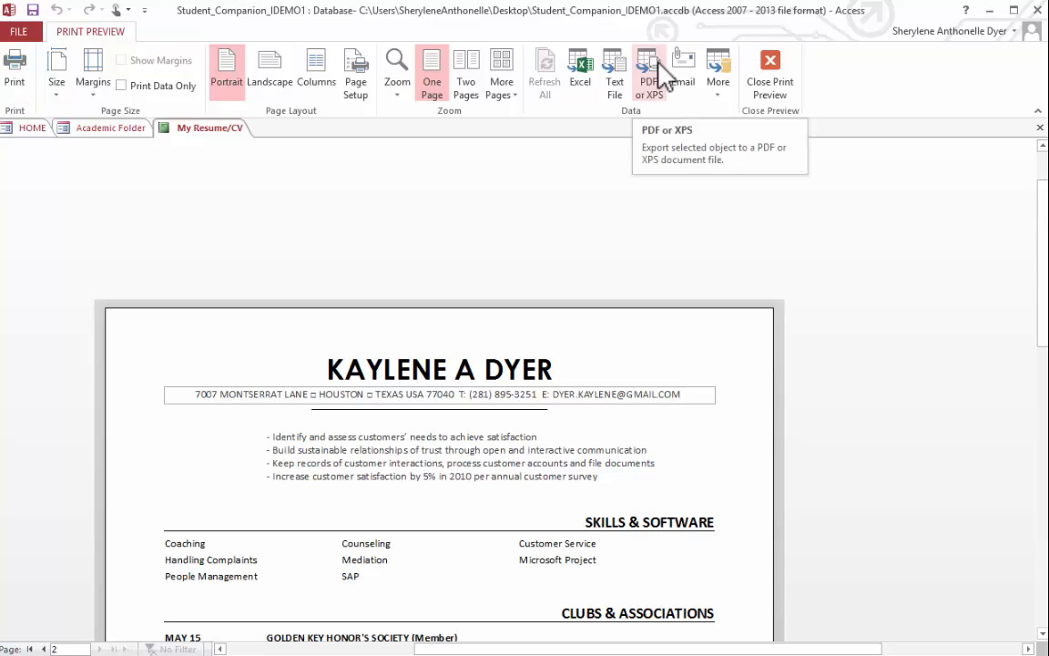
left_click(770, 74)
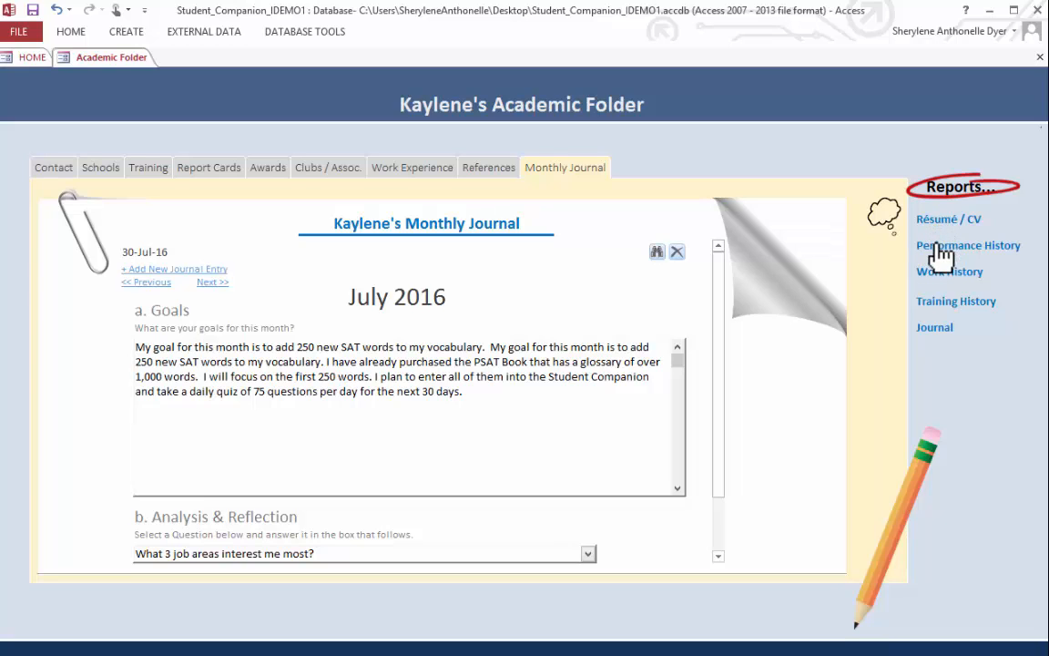
- Open the Training History report, review its Formal Education and Training & Development sections, and close it
left_click(943, 301)
left_click(638, 285)
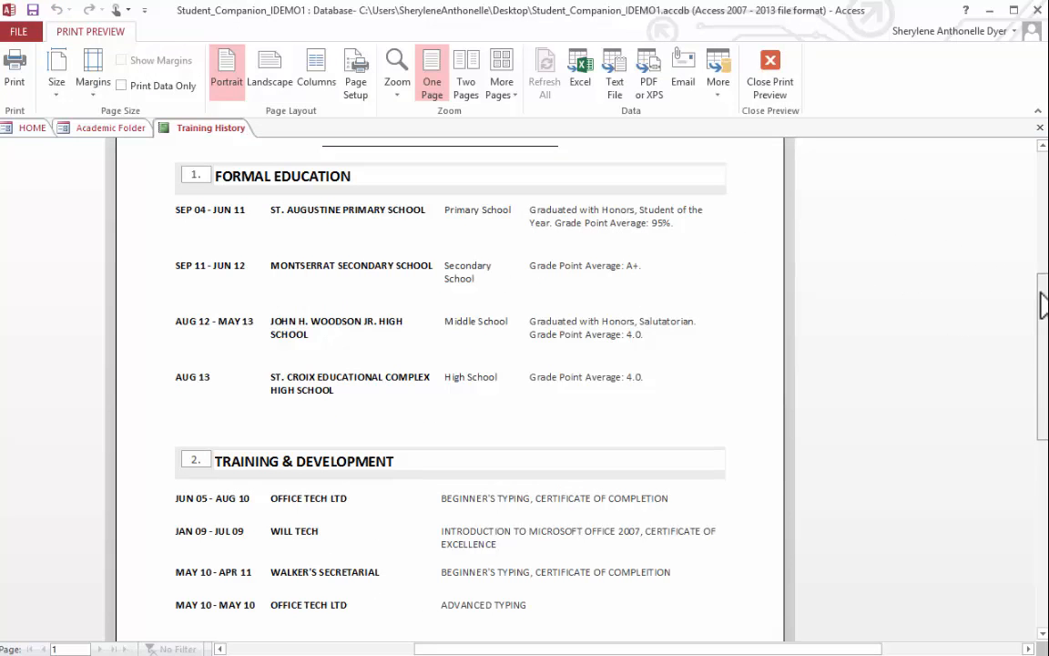
left_click_drag(1044, 300, 1038, 273)
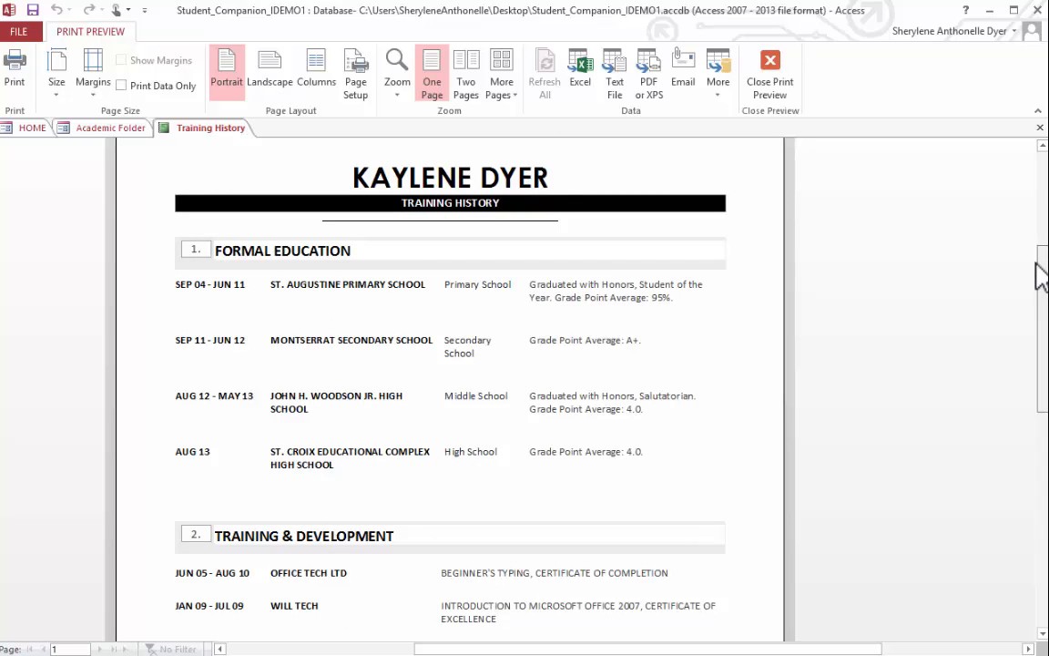
left_click_drag(1036, 264, 1027, 308)
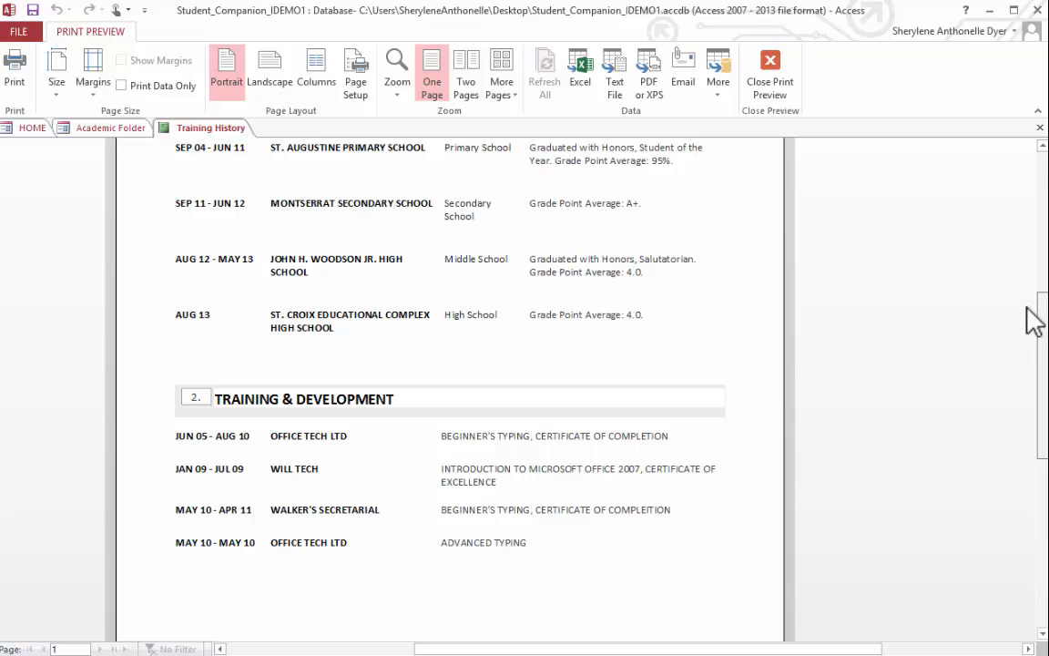
left_click_drag(1027, 308, 1029, 267)
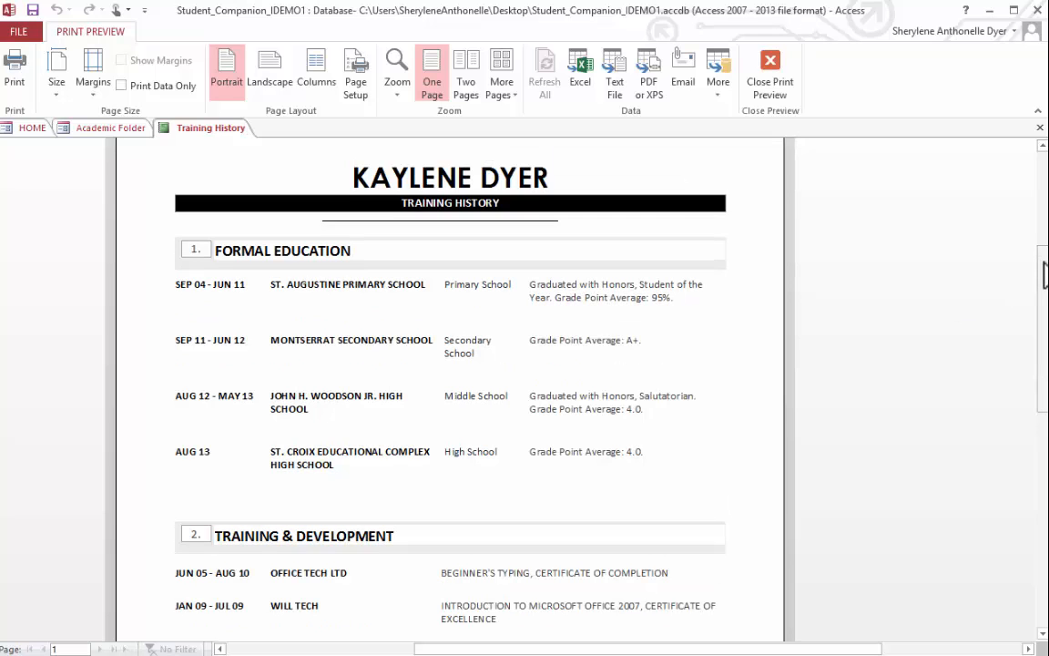
mouse_move(1046, 277)
left_mouse_down()
mouse_move(1044, 402)
mouse_move(1028, 328)
mouse_move(1041, 258)
left_mouse_up()
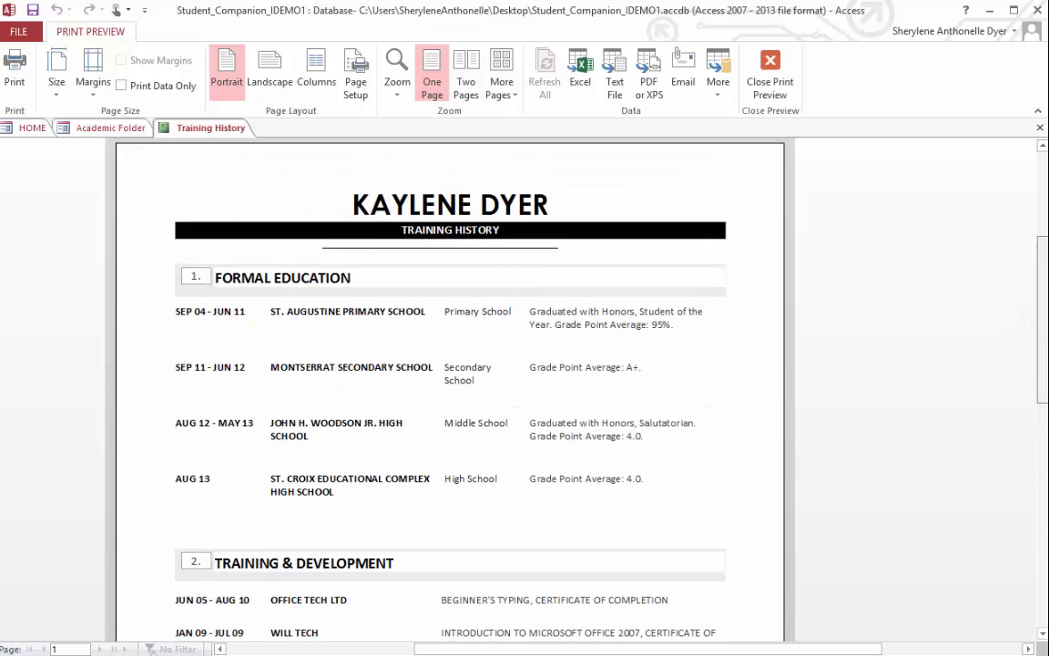
left_click(1041, 129)
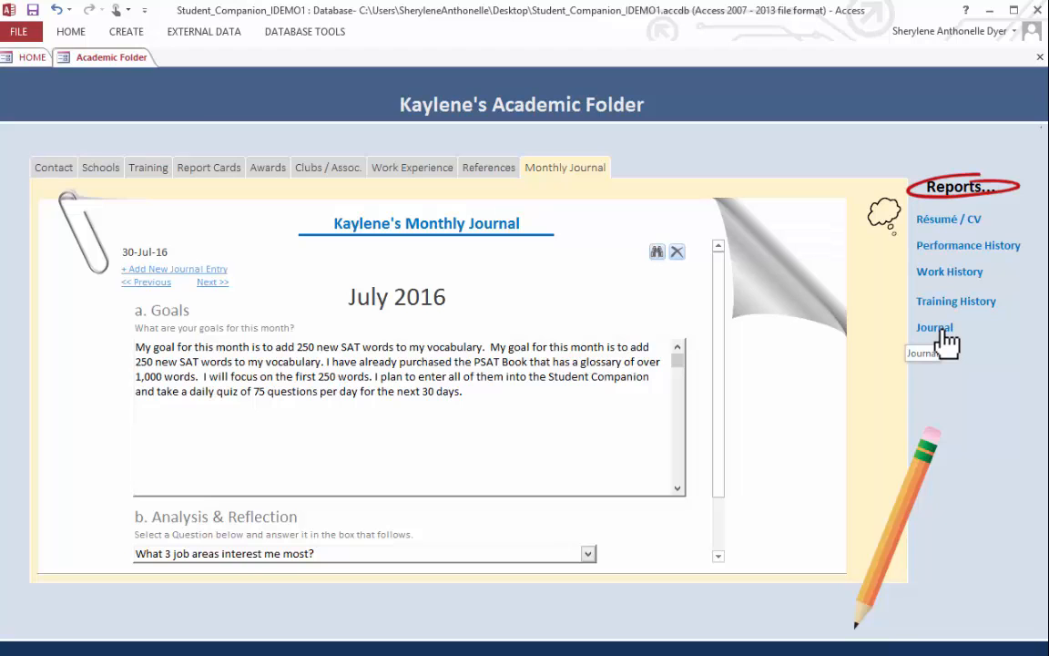
- Open the Journal report, review the July 2016 goals and the journal question with its answer, and close it
left_click(938, 328)
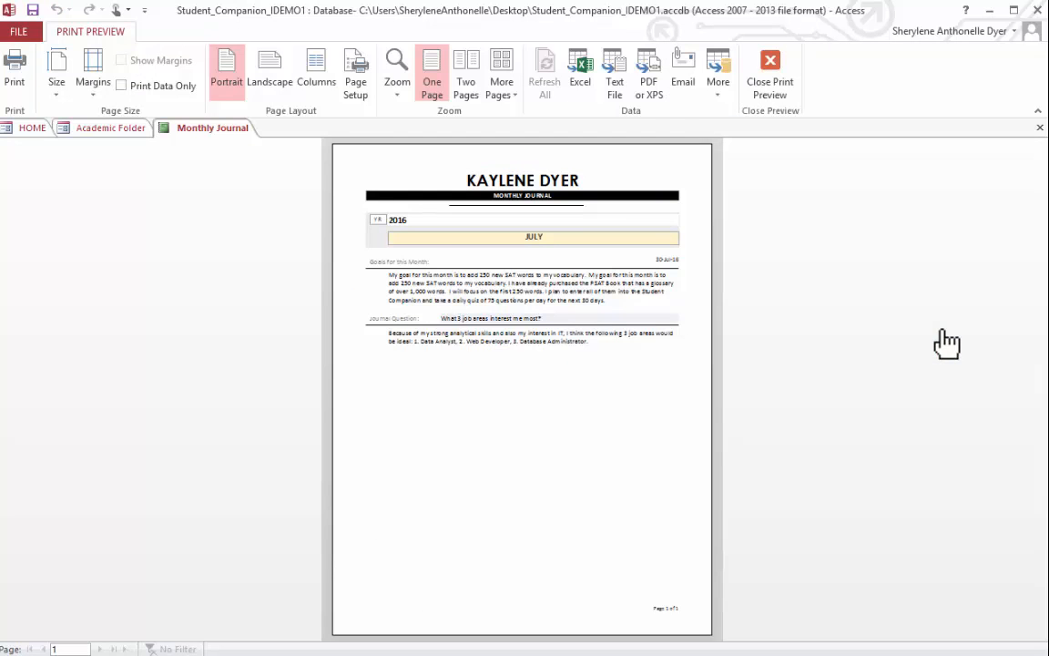
left_click(587, 365)
scroll(1040, 316, "up", 3)
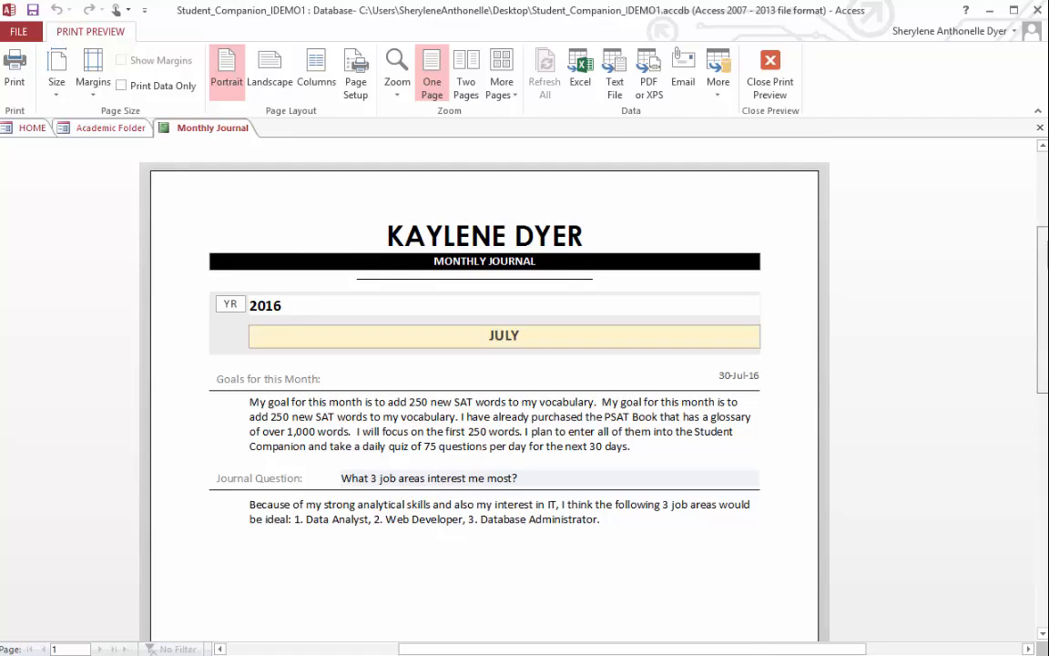
left_click_drag(1046, 243, 1043, 260)
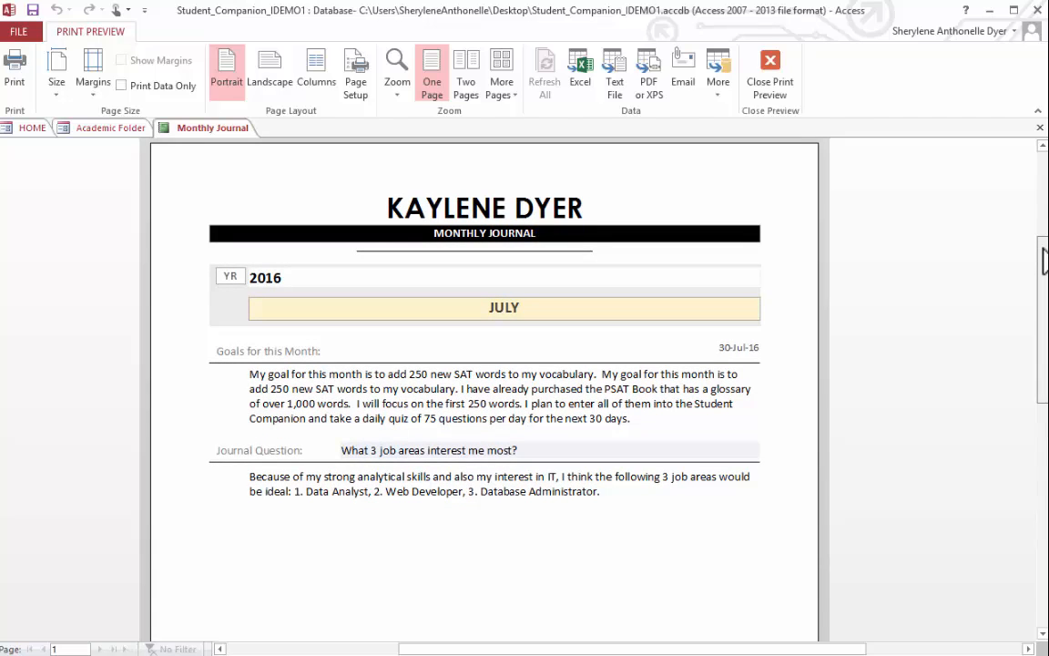
left_click_drag(1044, 259, 1037, 279)
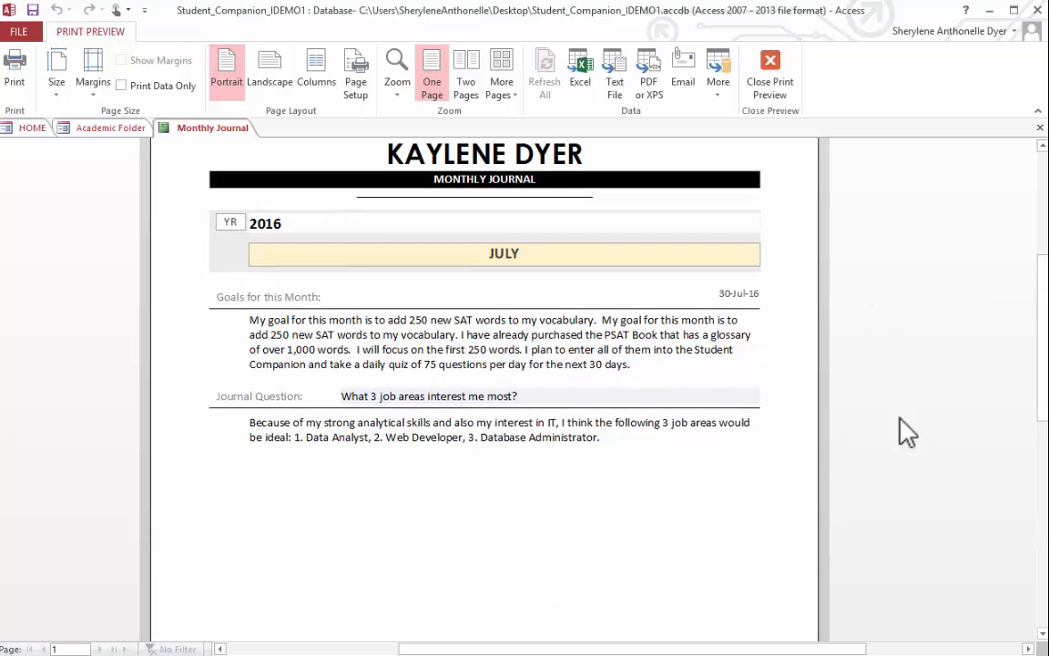
left_click_drag(1043, 371, 1044, 343)
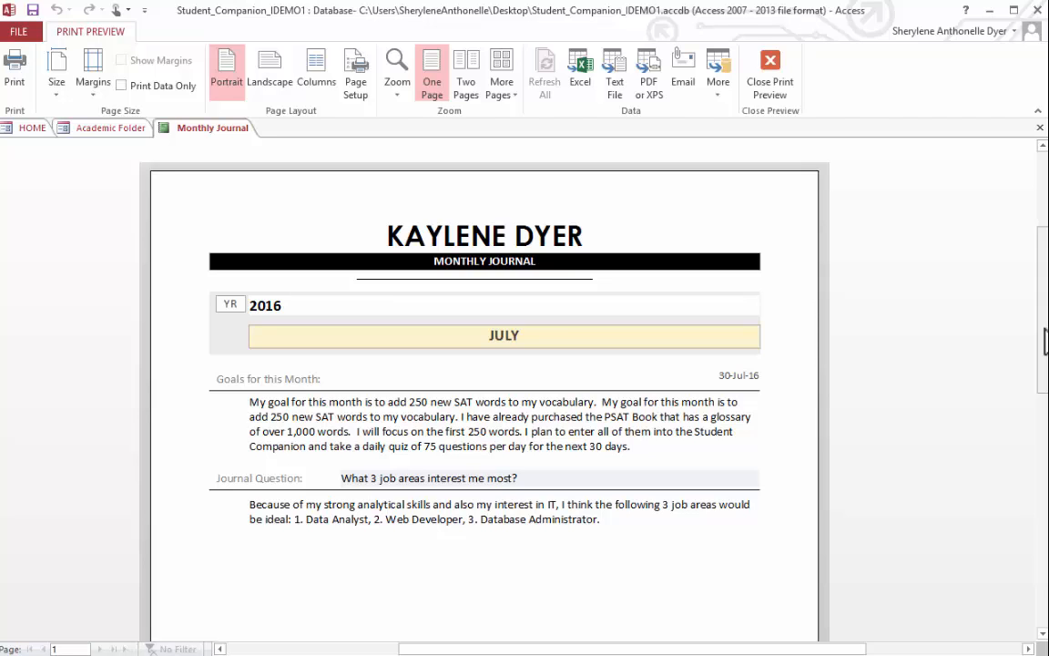
left_click(1039, 127)
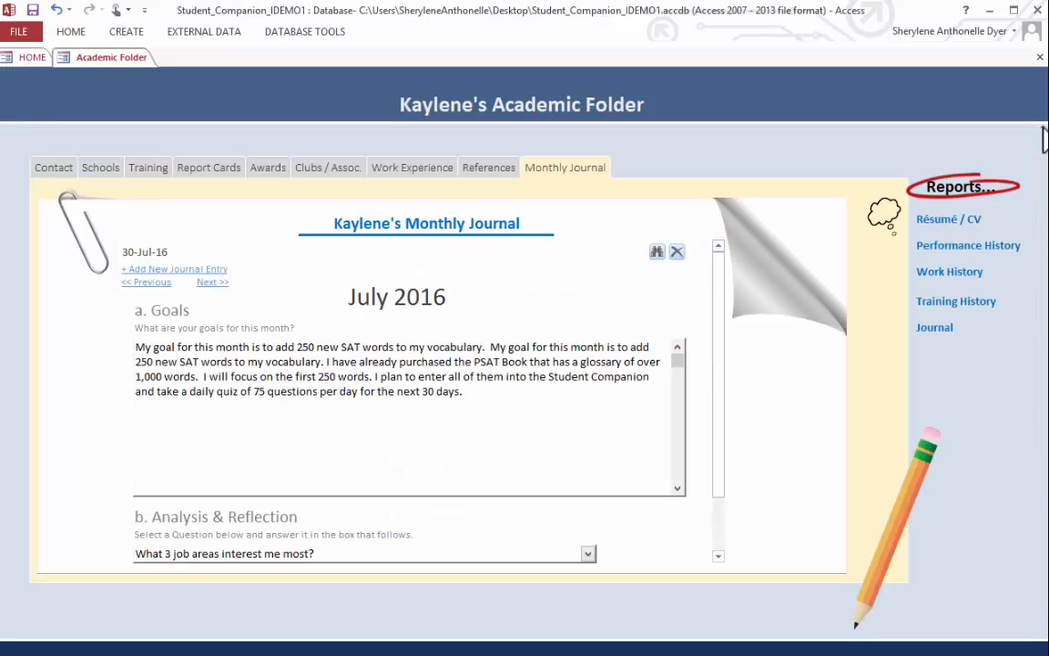
- Leave the Academic Folder for My Classes and correct the misspelled "Introduction" in the first Business 101 textbook title
left_click(1039, 58)
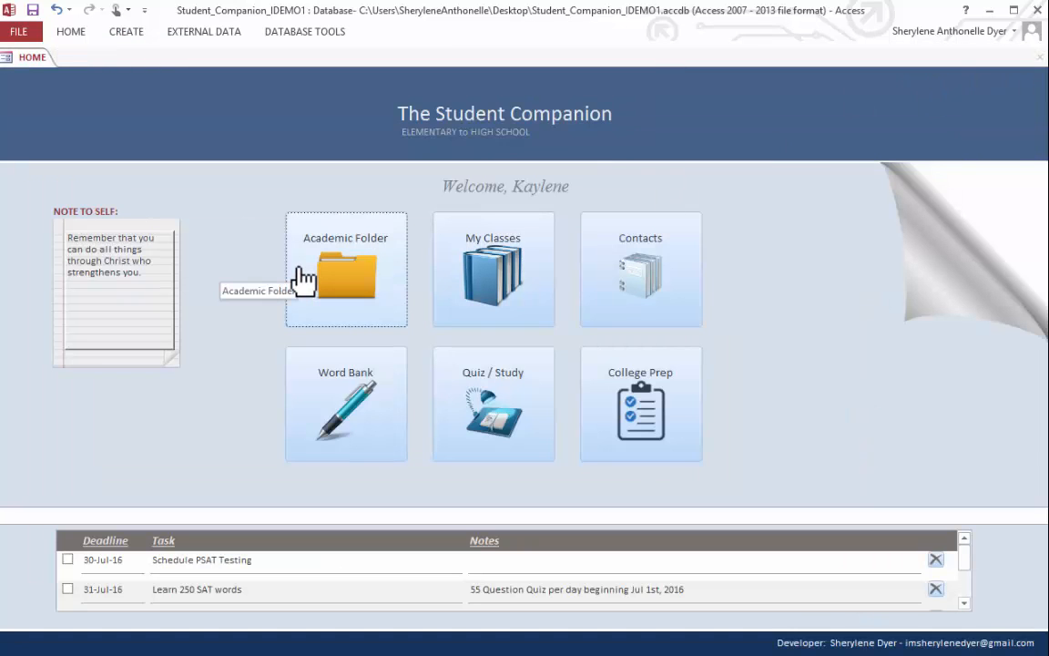
left_click(485, 293)
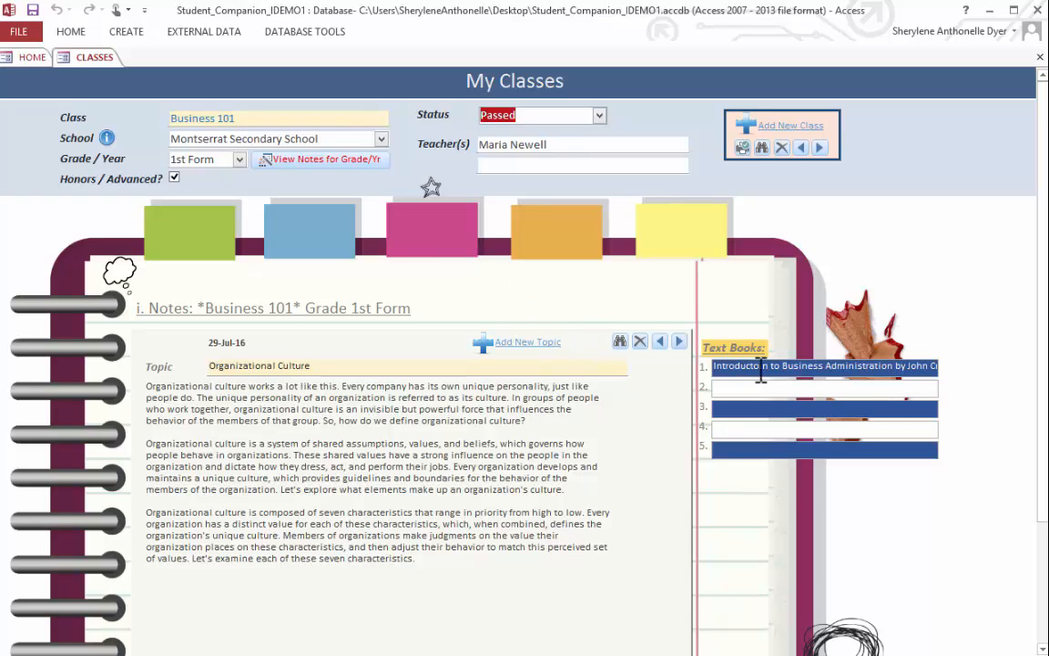
left_click_drag(761, 370, 754, 371)
type("io")
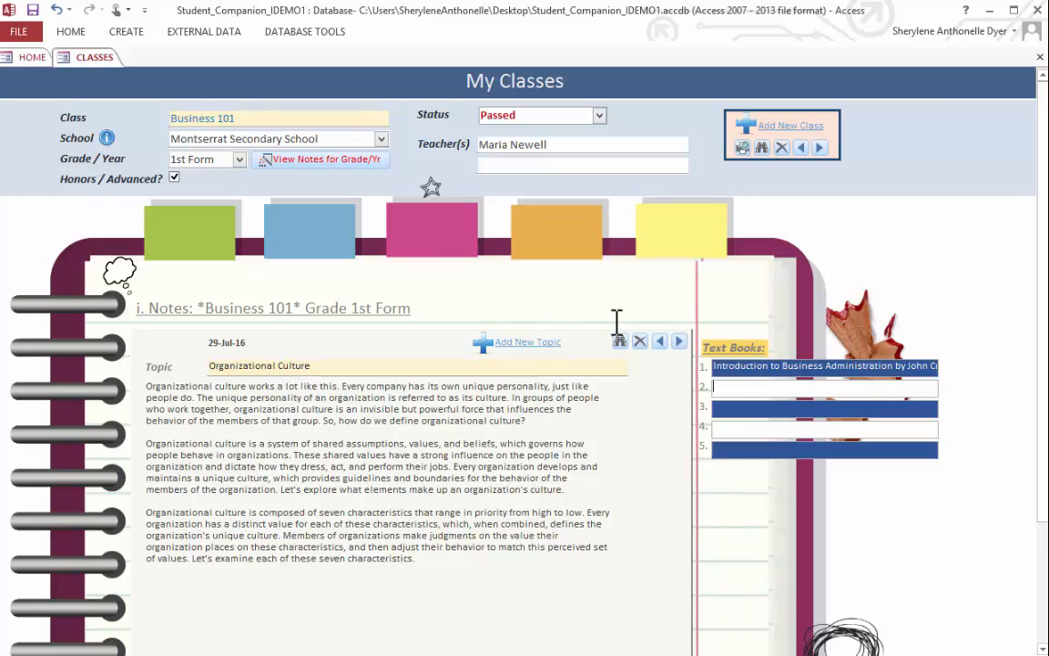
- Look through the Business 101 note topics, moving from Organizational Culture to People Management and back
left_click(680, 342)
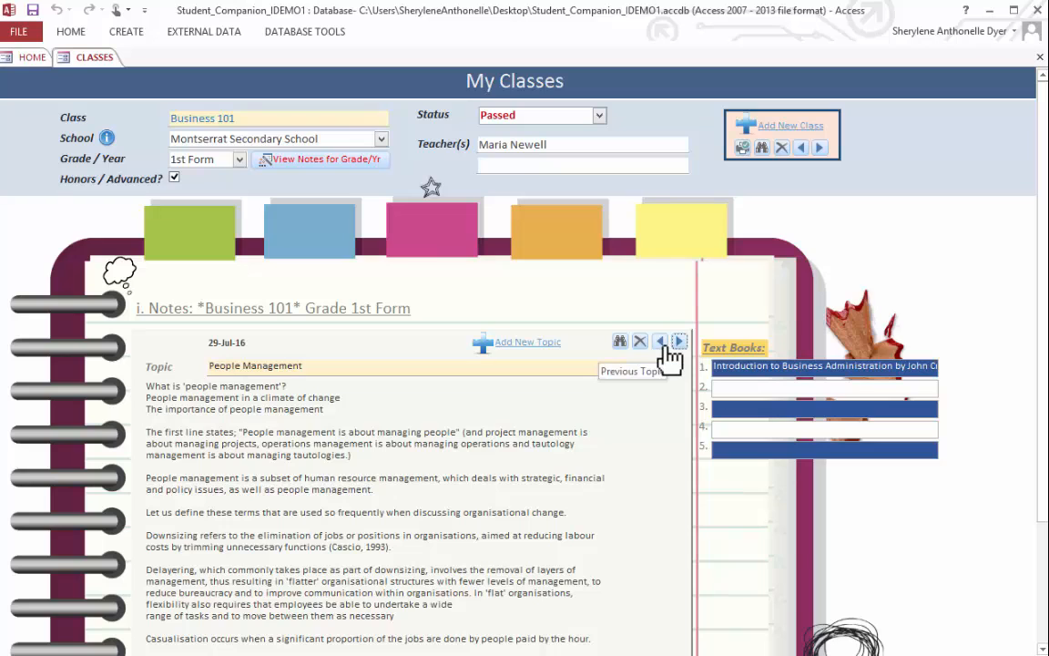
left_click(661, 343)
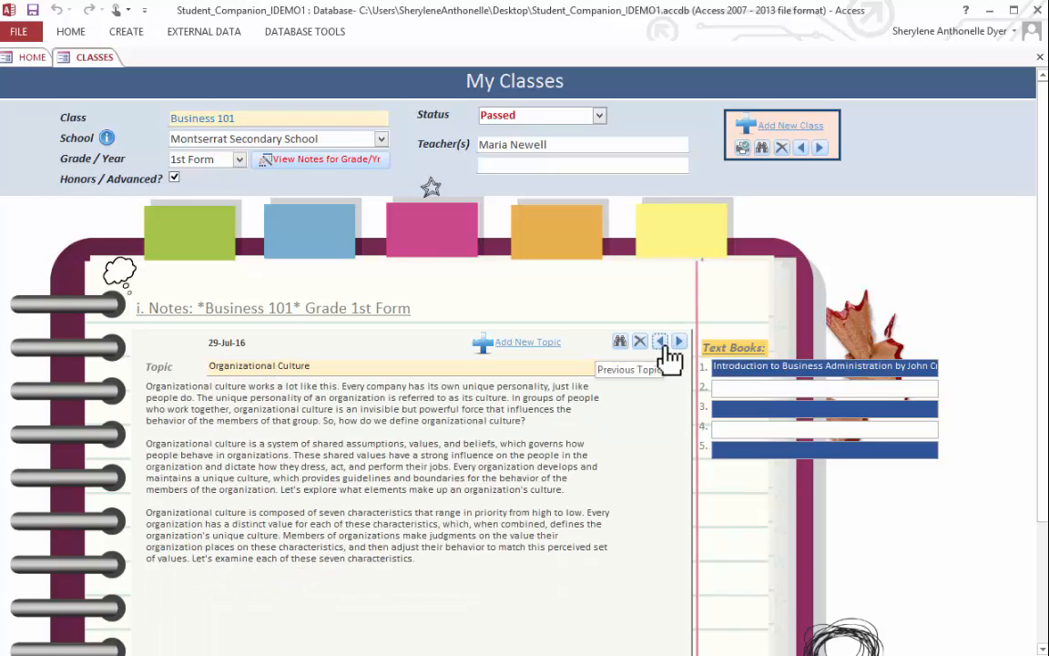
- Add a new class named "Introduction to MS Access" at Montserrat Secondary School for grade 1st Form
left_click(805, 136)
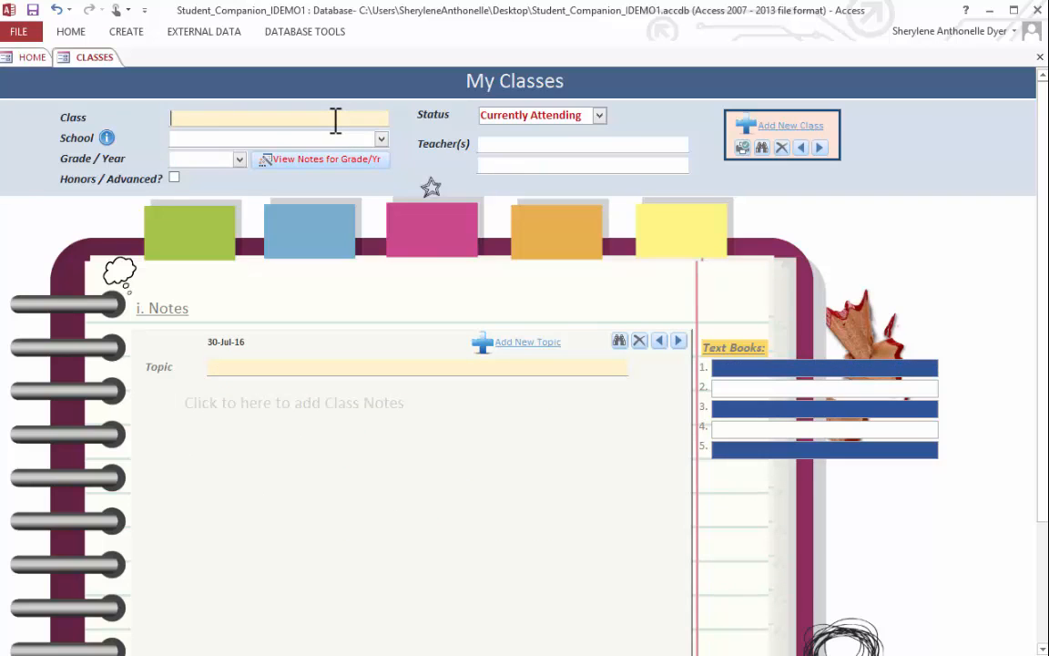
type("Intr")
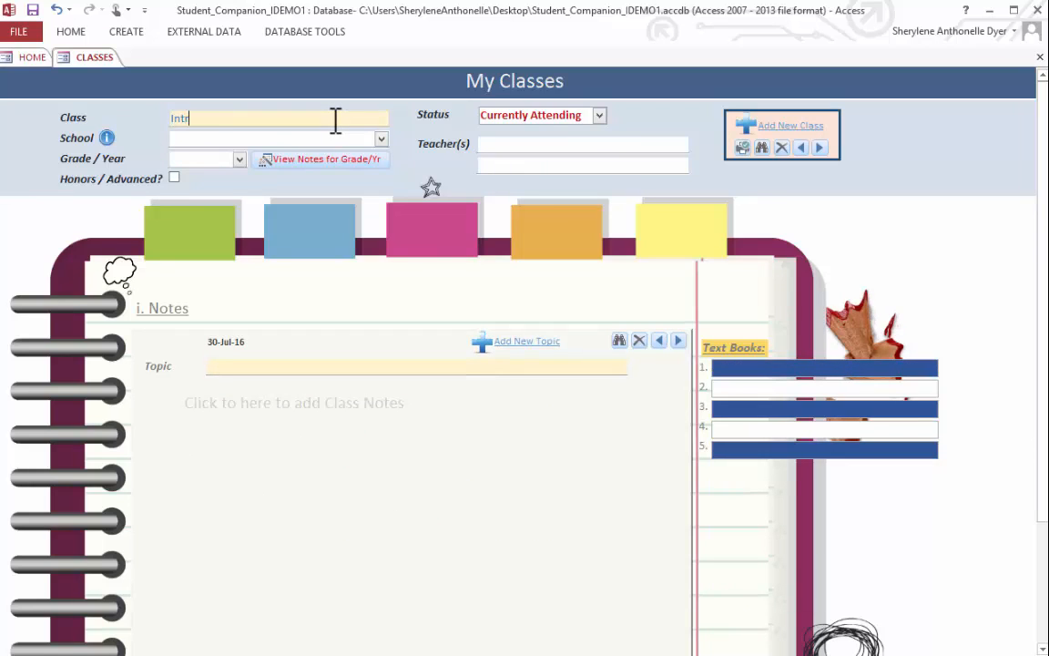
type("oduction to MS Access")
left_click(381, 139)
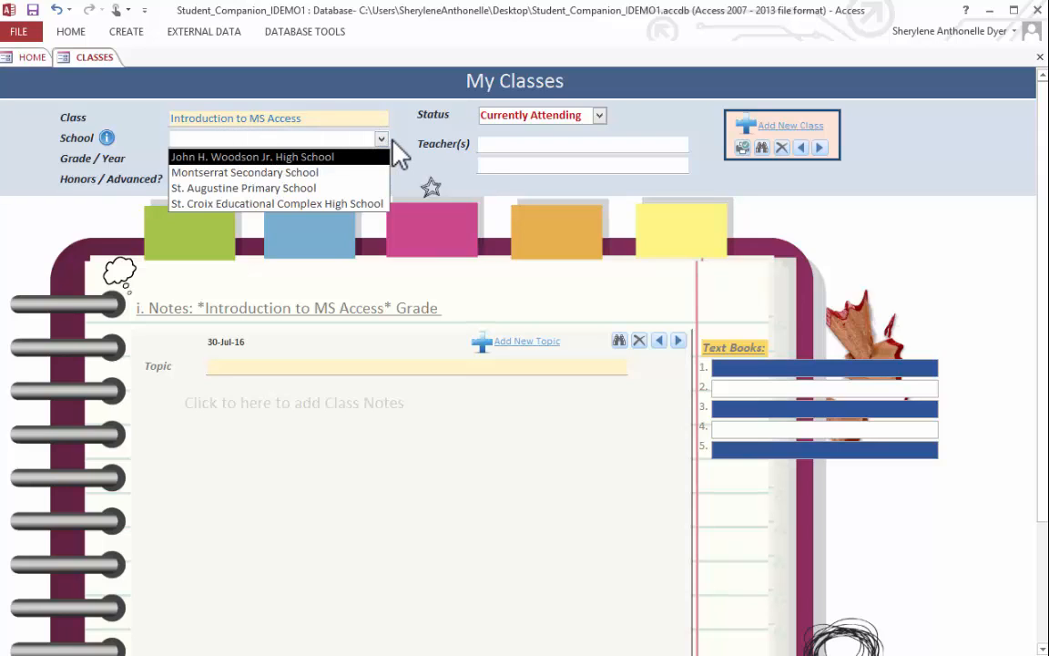
left_click(293, 176)
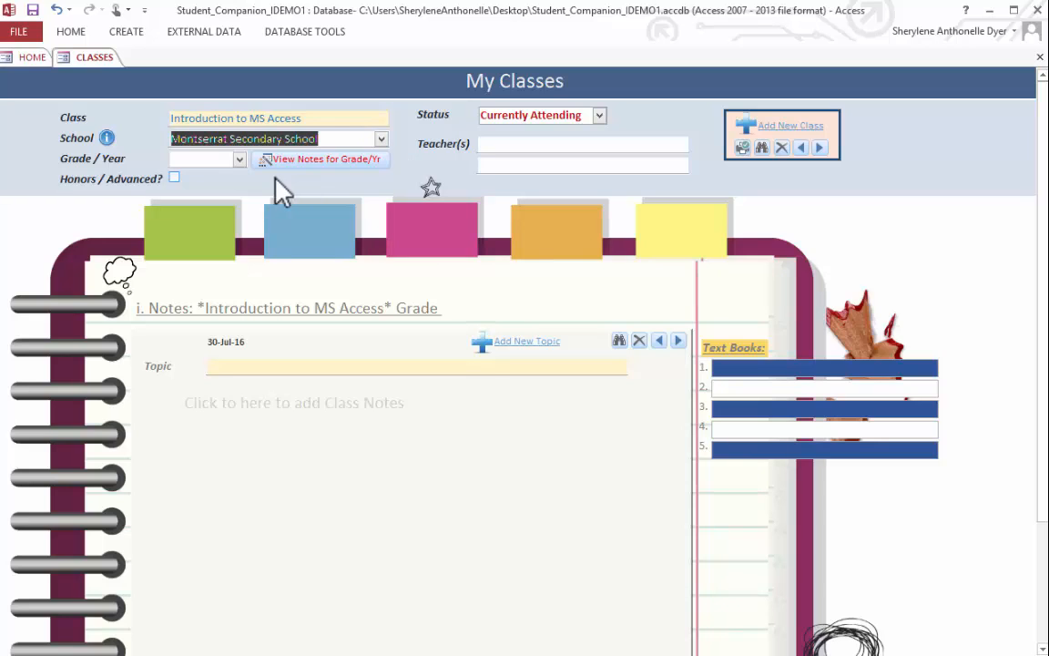
left_click(239, 159)
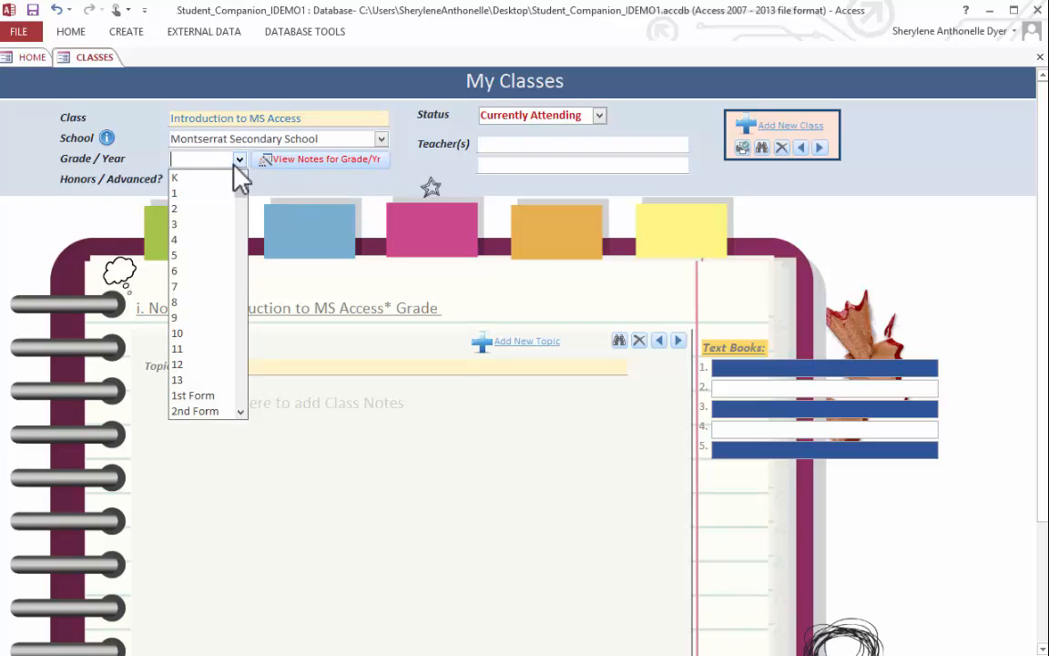
left_click(187, 397)
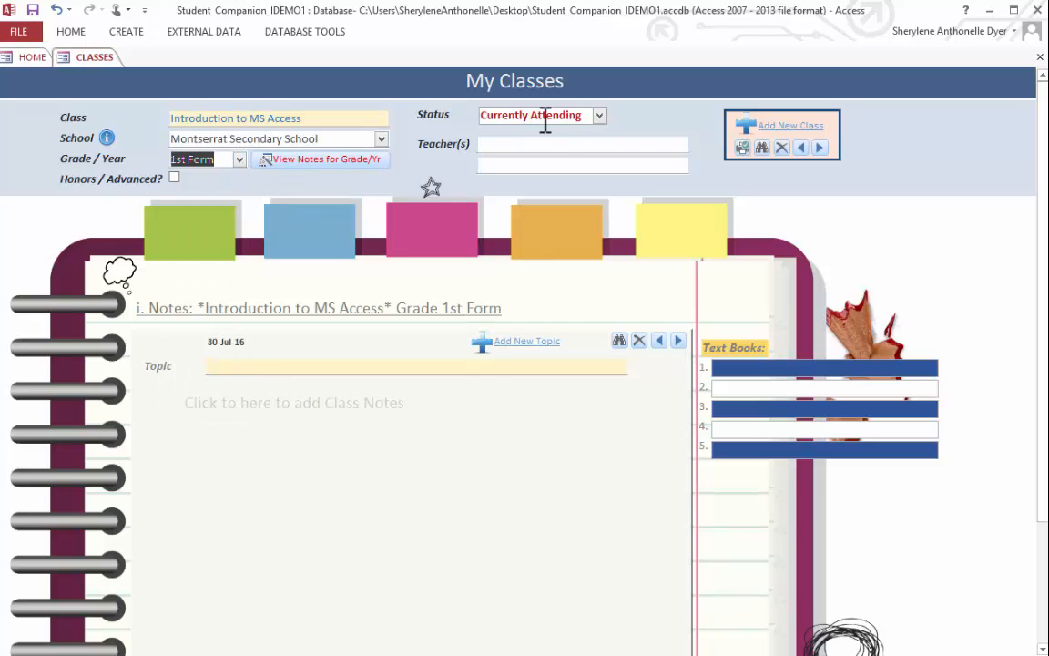
- Keep the new class's status as Currently Attending and enter the teacher's full name
left_click(546, 146)
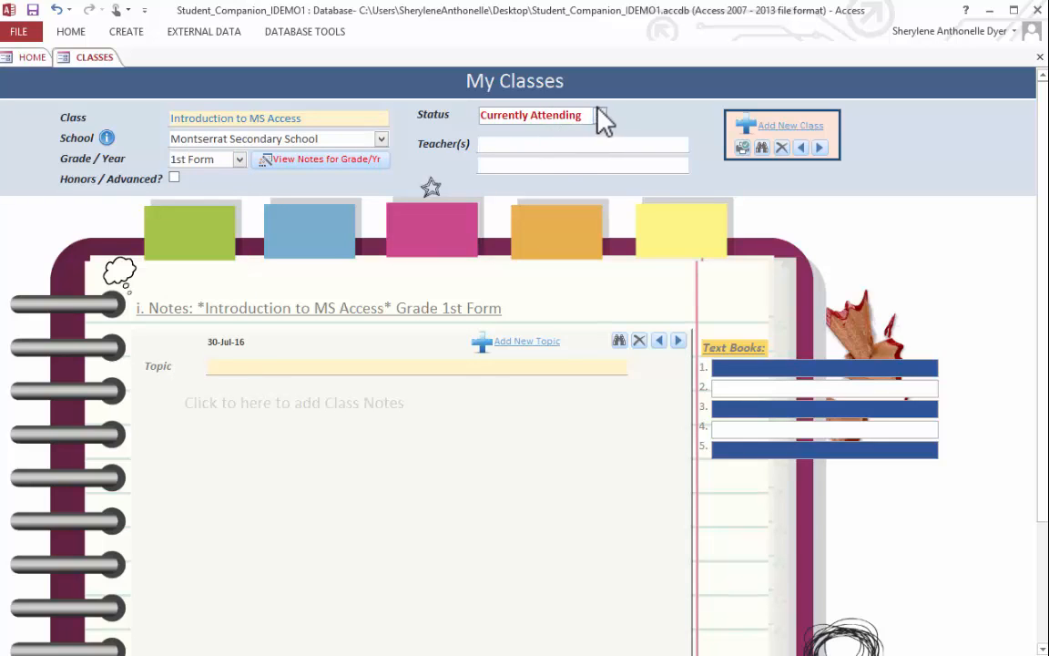
left_click(600, 115)
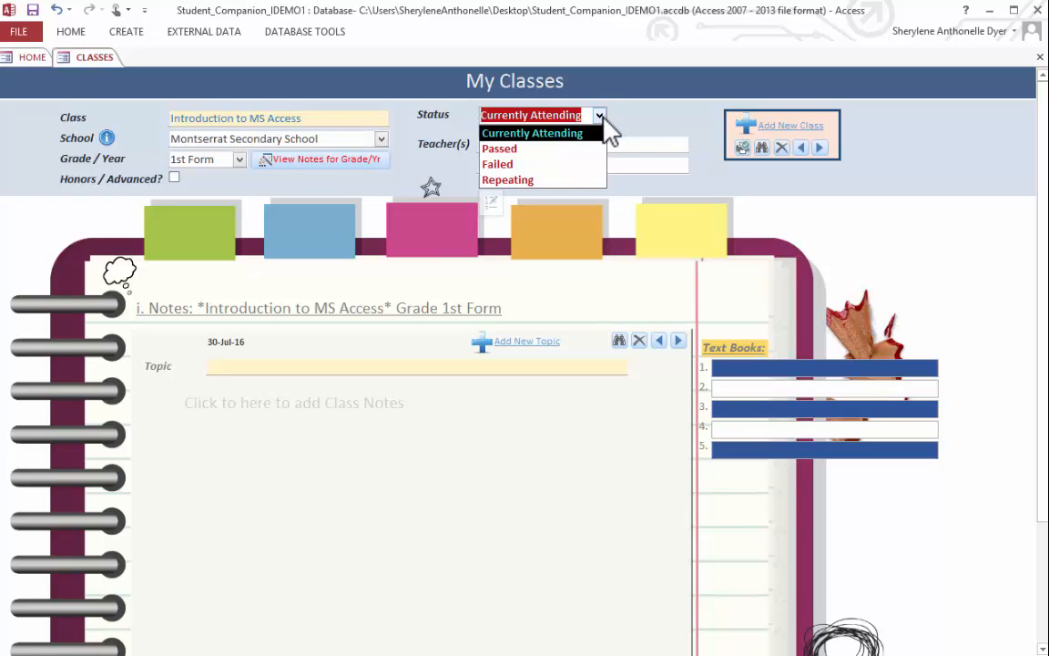
left_click(629, 147)
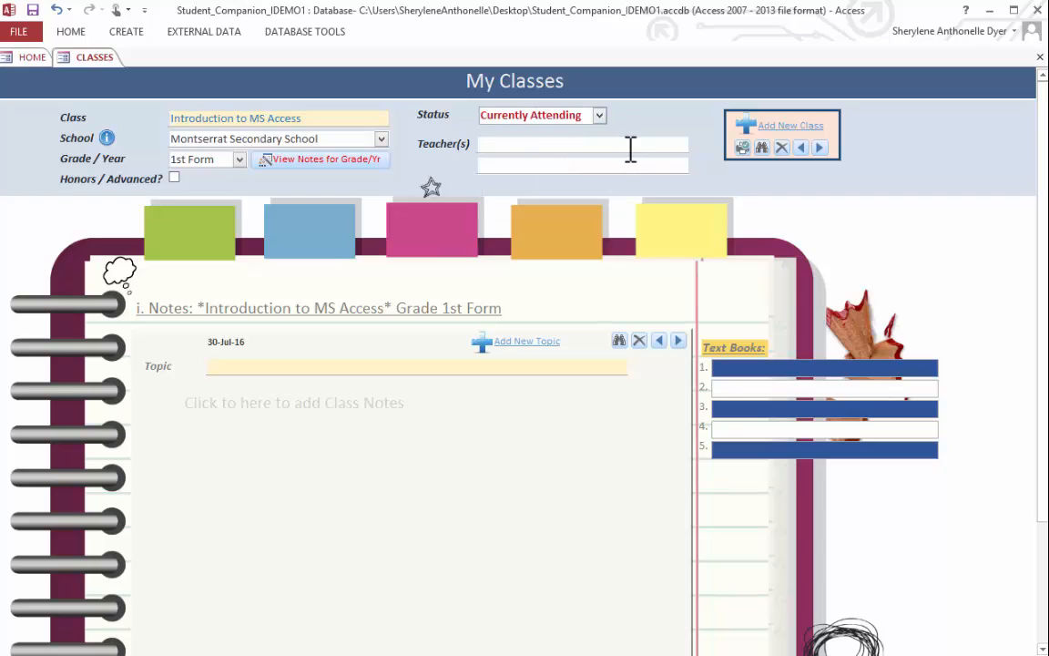
- Enter "Microsoft Access for Dummies" with its author's name as the first textbook of the class
type("Microsoft A")
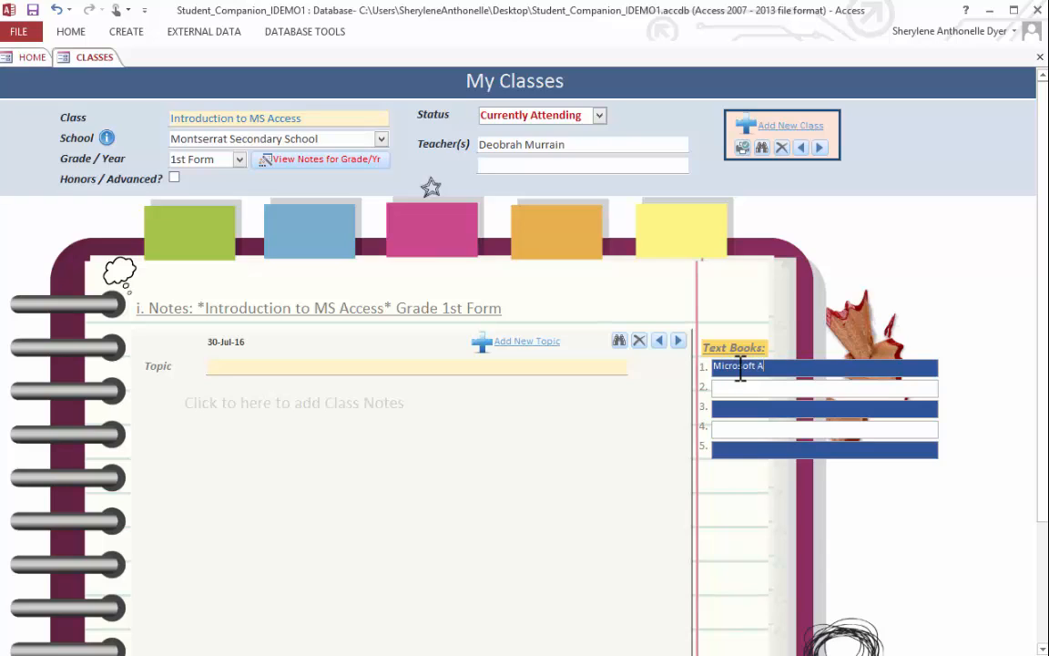
type("ccess for Dummies by V John")
left_click(740, 386)
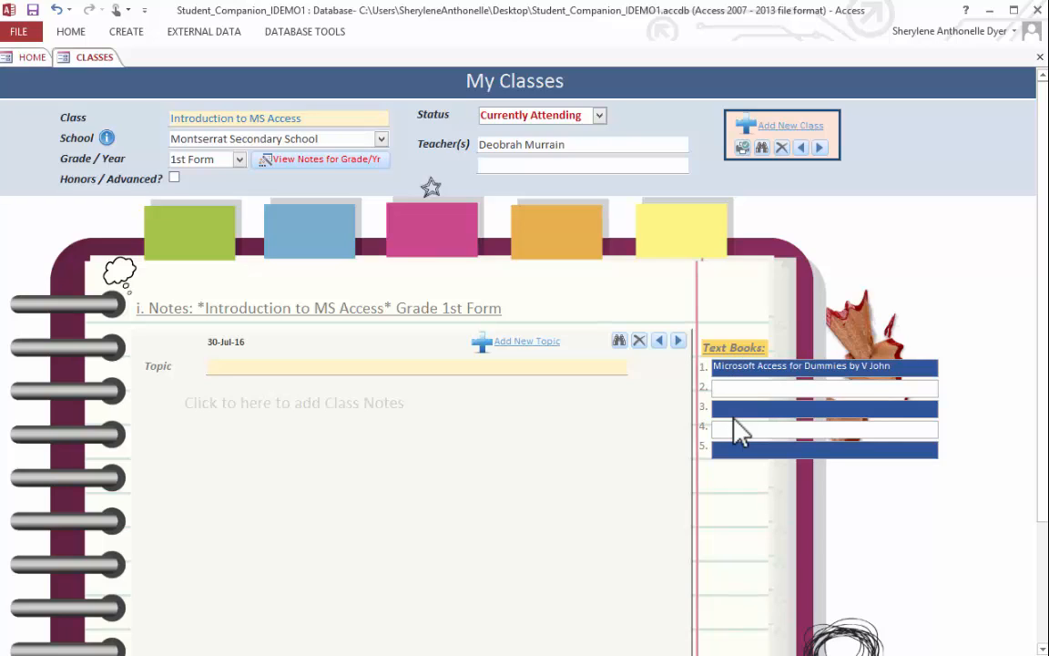
- Title the first note topic "MS Access Forms" and paste the copied text on creating forms as its class notes
left_click(496, 367)
type("MS Access Forms")
left_click(438, 409)
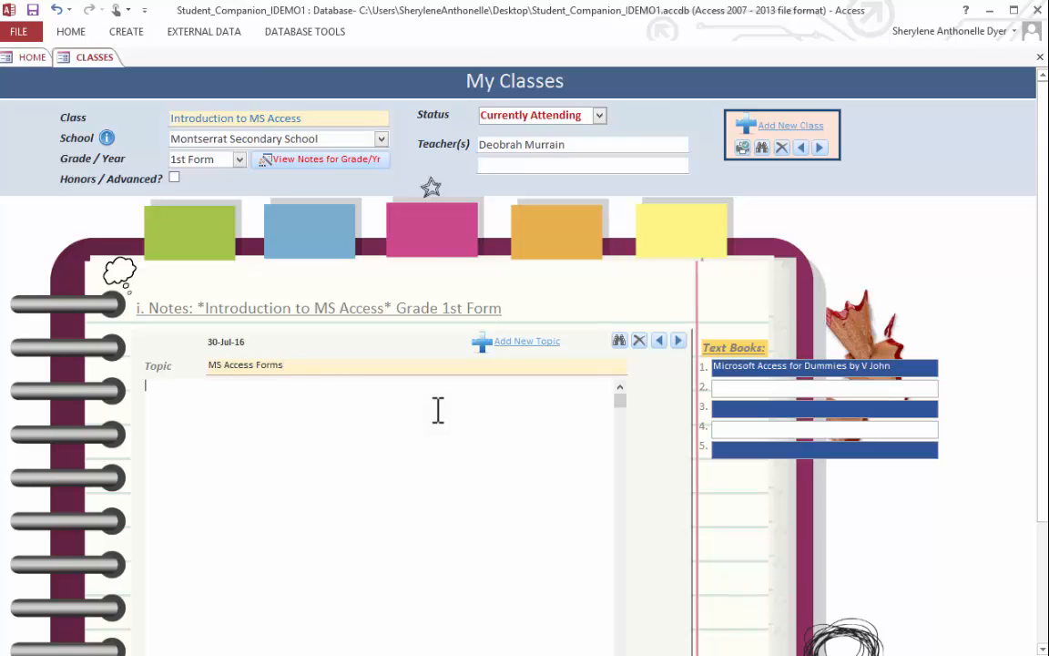
type("Create a form from an existing table or query in Access:  To create a form from a table or query in your database, in the Navigation Pane, click the table or query that contains the data for your form, and on the Create tab, click Form. Access creates a form and displays it in Layout view. You can make design changes like adjusting the size of the text boxes to fit the data, if necessary.Create a blank form in Access  To create a form with no controls or preformatted elements: On the Create tab, click Blank Form. Access opens a blank form in Layout view, and displays the Field List pane. In the Field List pane, click the plus sign (+) next to the table or tables that contain the fields that you want to see on the form. To add a field to the form, double-click it or drag it onto the form. To add several fields at once, hold down CTRL and click several fields, and then drag them onto the form at the same time.")
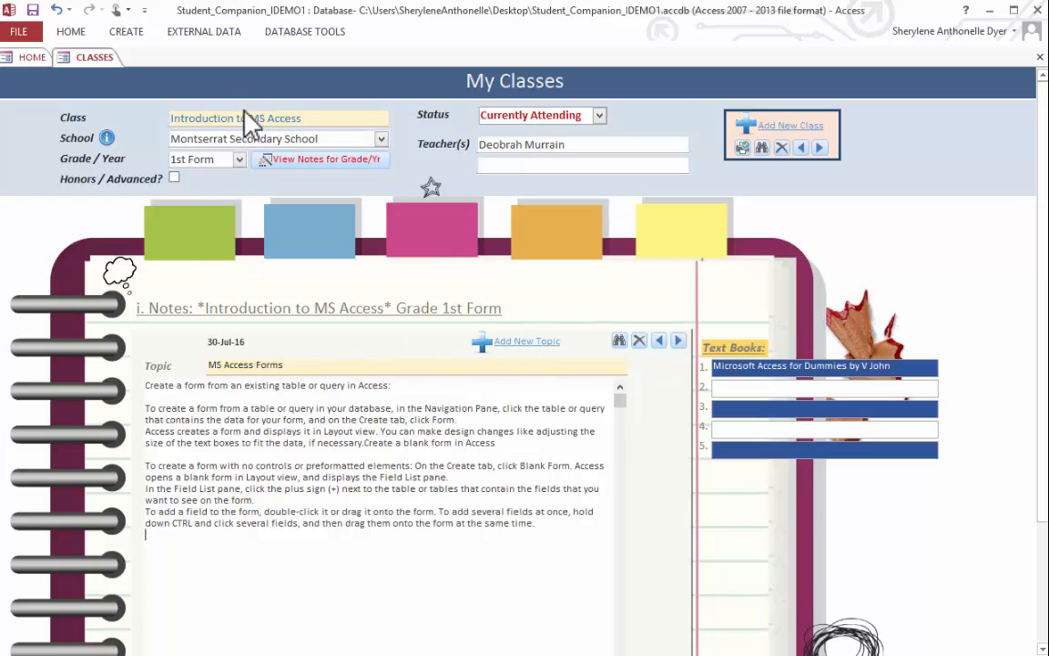
- Add another note topic titled "Create MS Access Report" to the Introduction to MS Access class
left_click(508, 346)
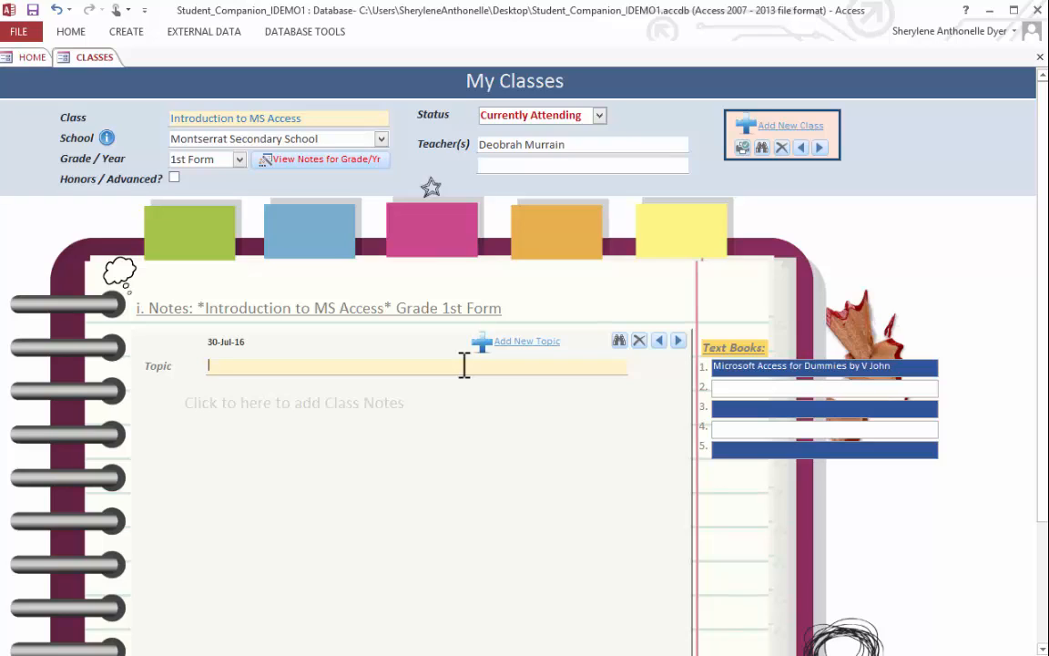
type("Create MS Access Report")
left_click(436, 412)
- Return to Business 101, open the report of all its class notes, review both pages, and close it
left_click(800, 147)
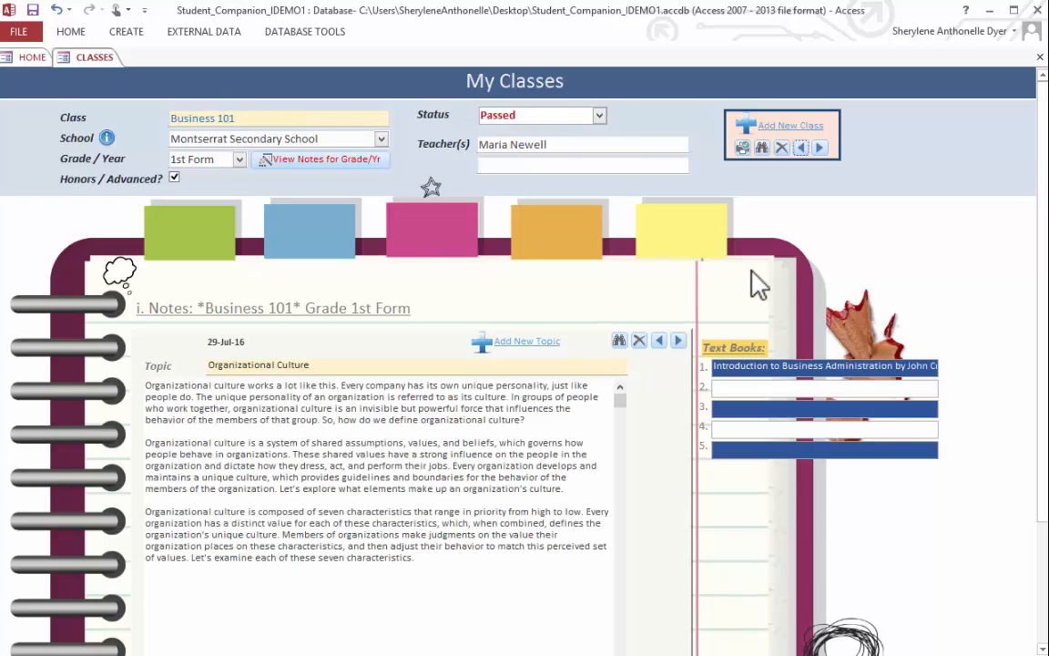
left_click(744, 151)
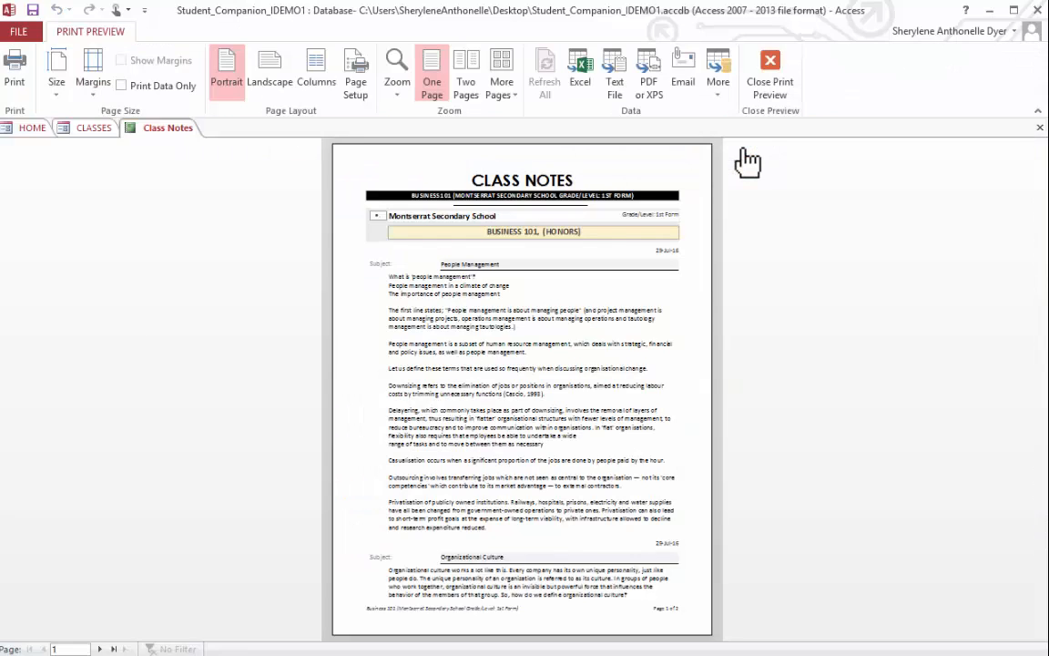
left_click(674, 154)
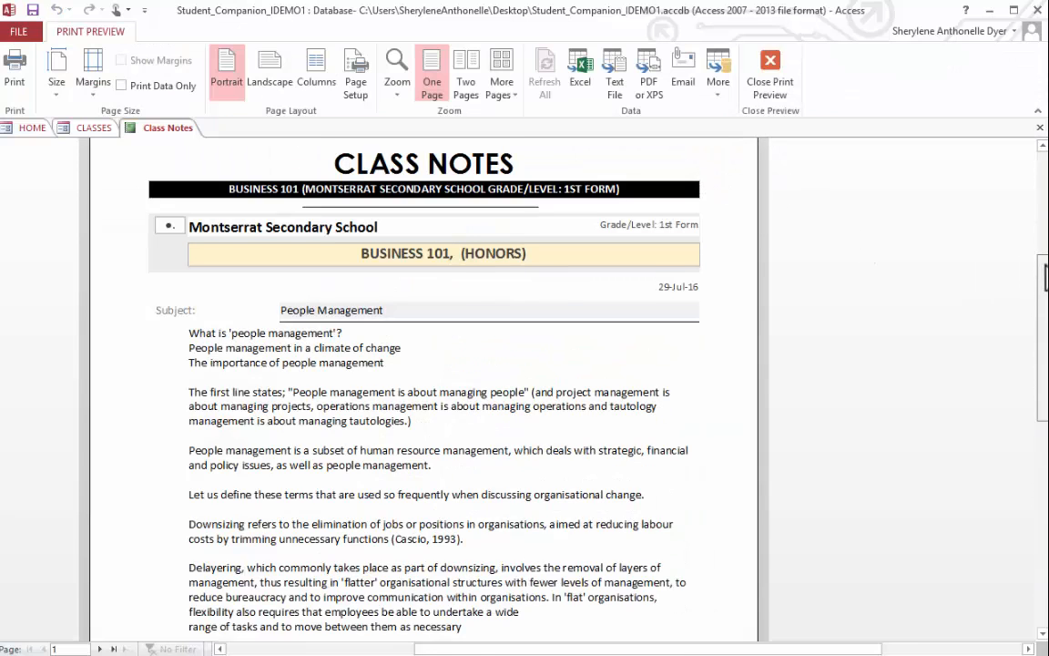
left_click_drag(1045, 279, 1045, 259)
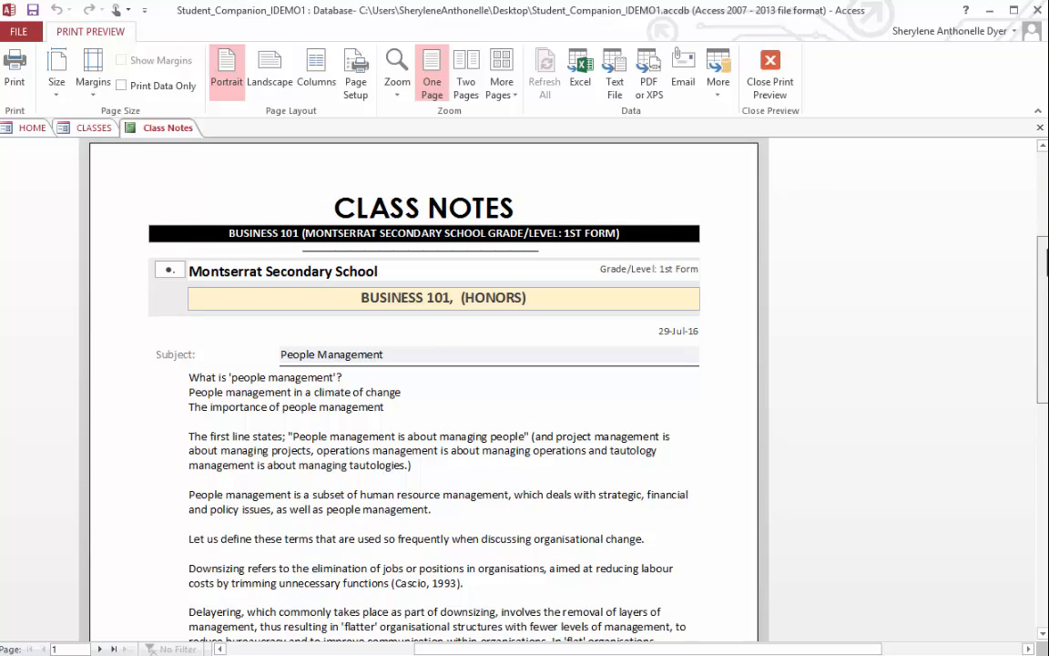
left_click_drag(1043, 260, 1033, 392)
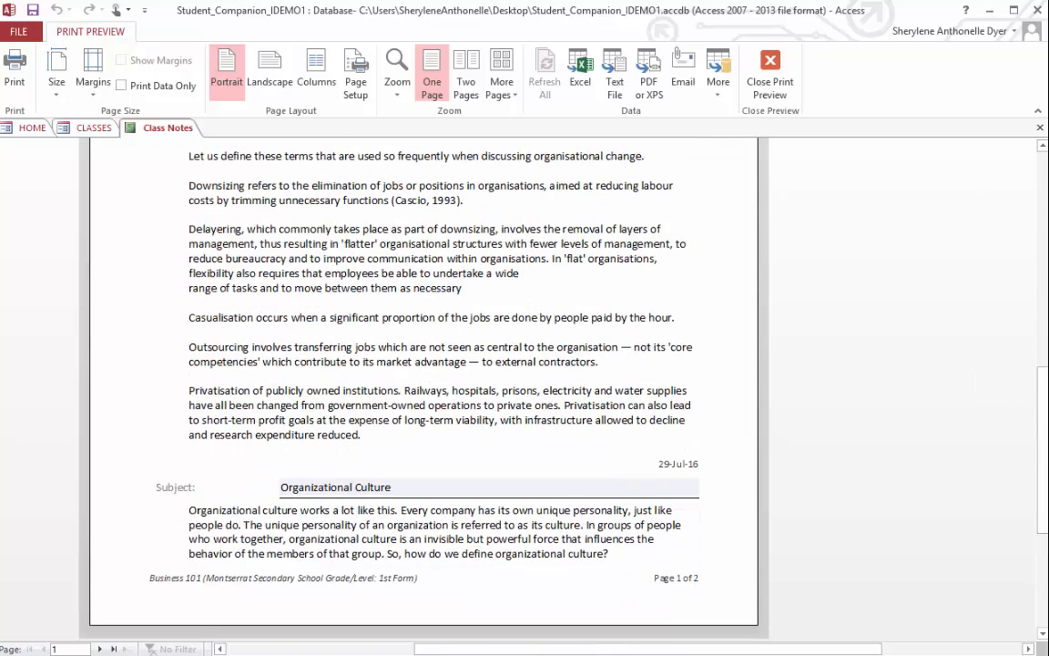
left_click(103, 648)
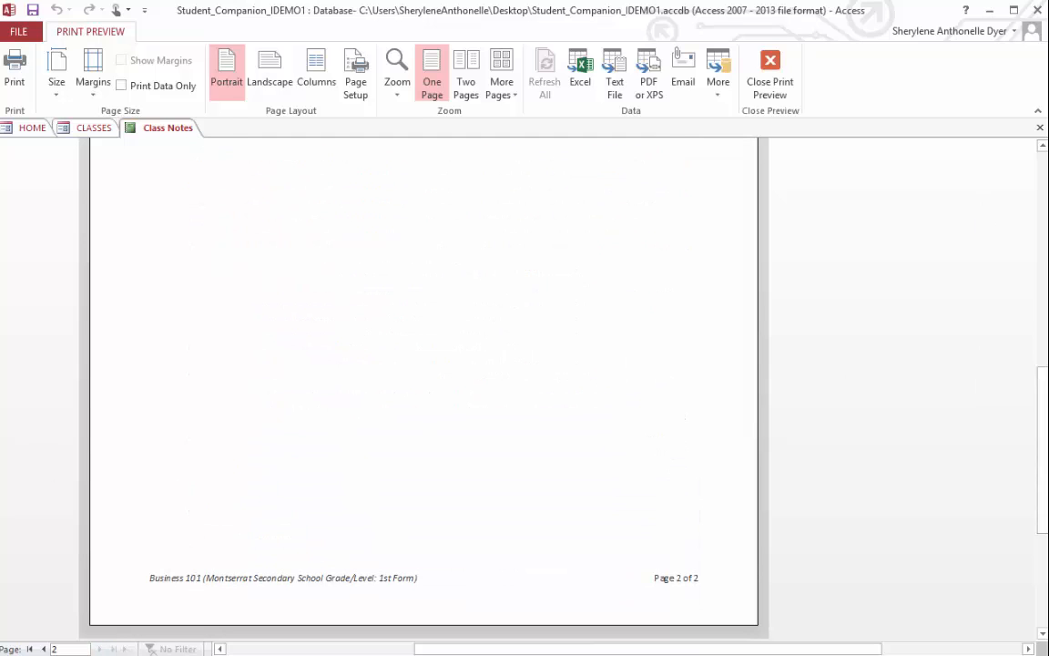
left_click_drag(1042, 437, 1042, 287)
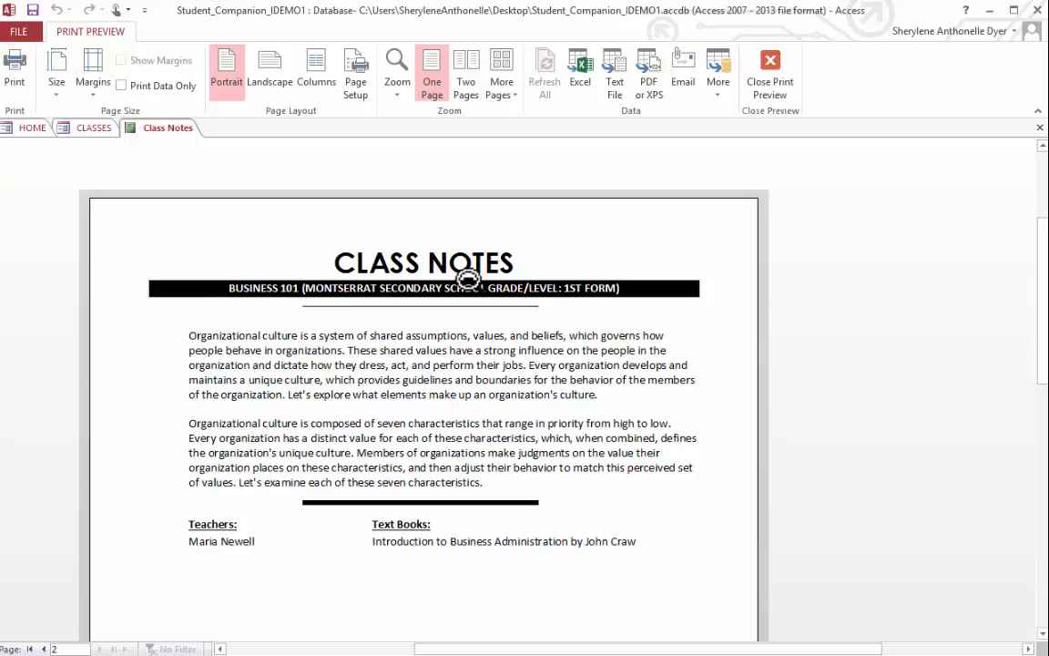
left_click(43, 648)
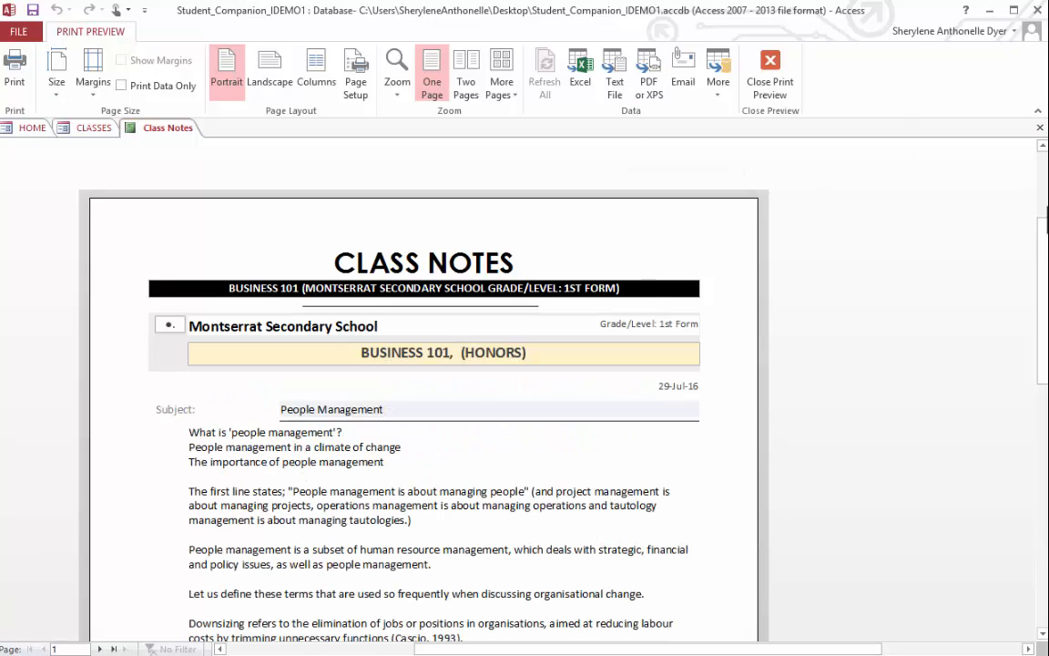
scroll(1041, 267, "down", 2)
left_click_drag(1041, 266, 1023, 248)
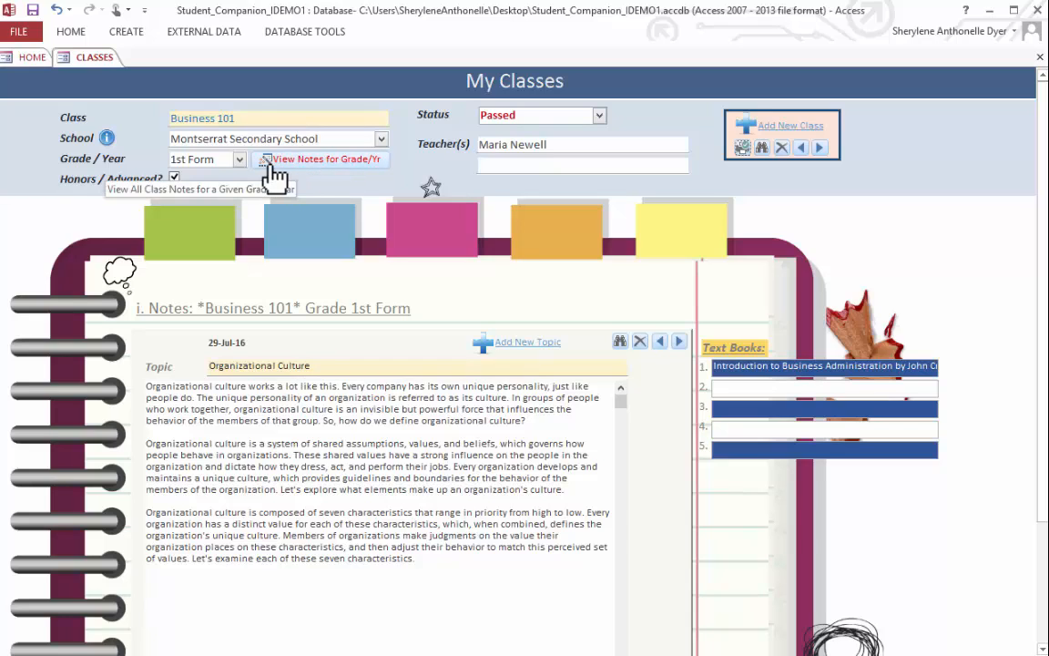
- Launch the class notes report for grade 1st Form, review the Introduction to MS Access page, and close it
left_click(337, 172)
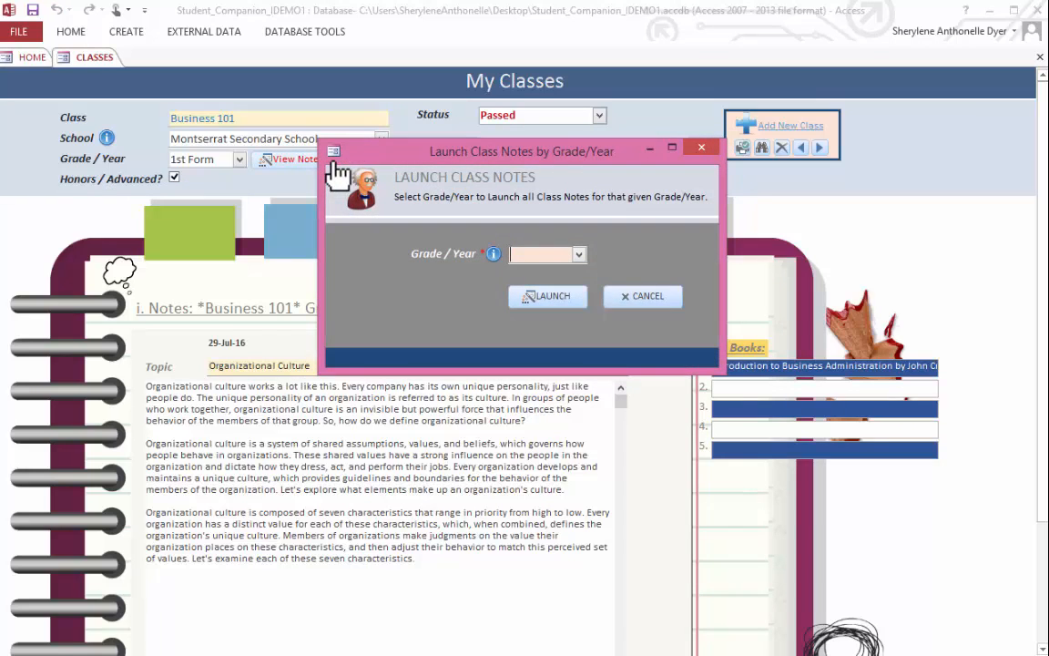
left_click(579, 255)
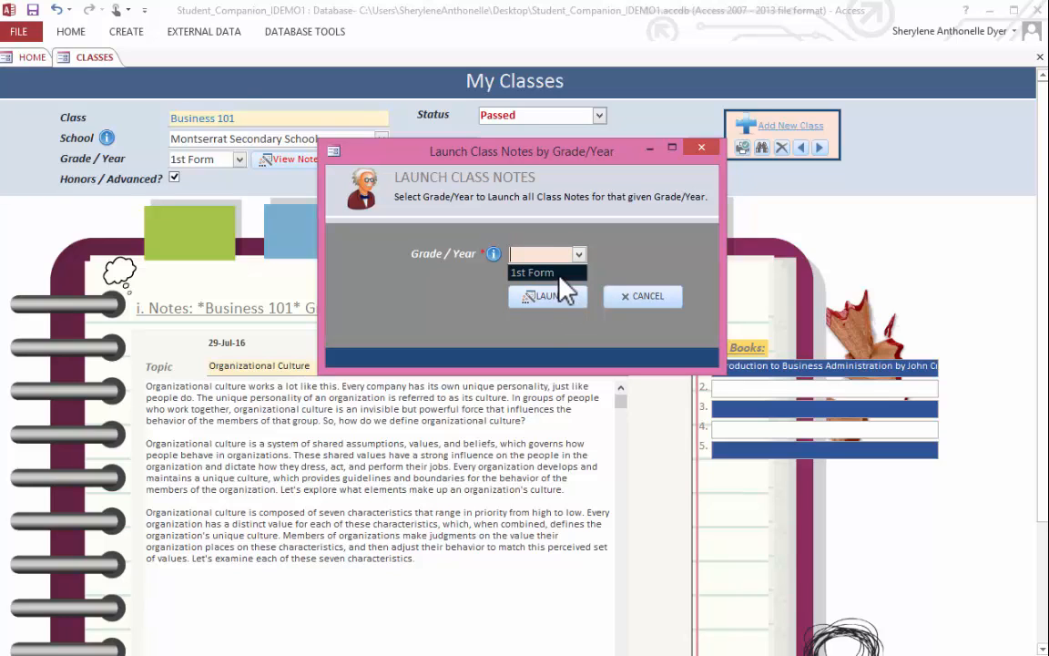
left_click(547, 273)
left_click(546, 296)
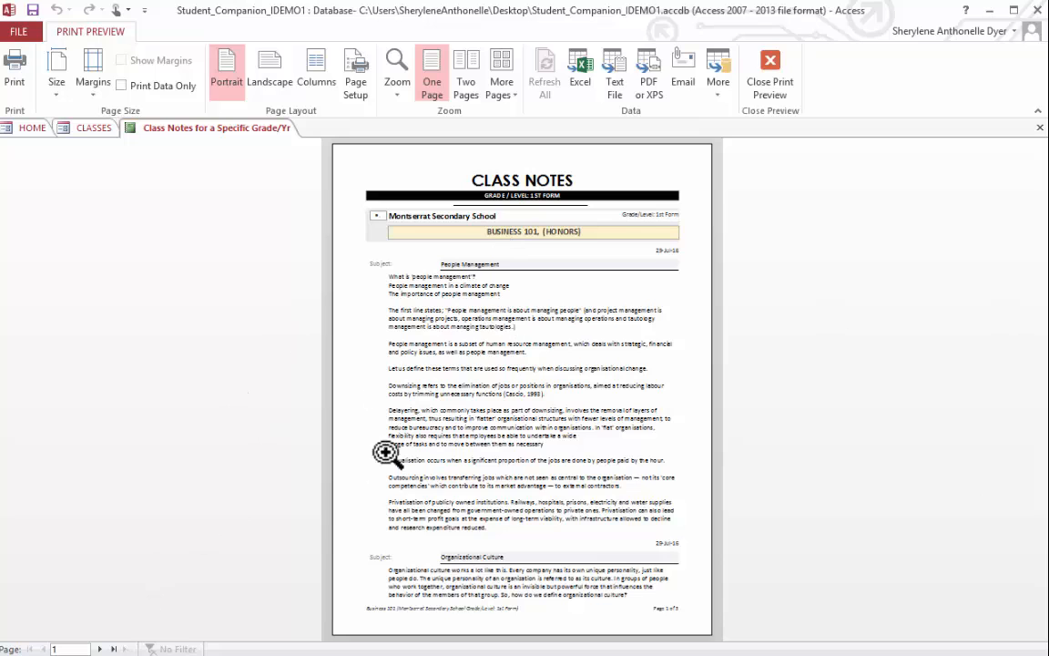
left_click(99, 648)
left_click(100, 648)
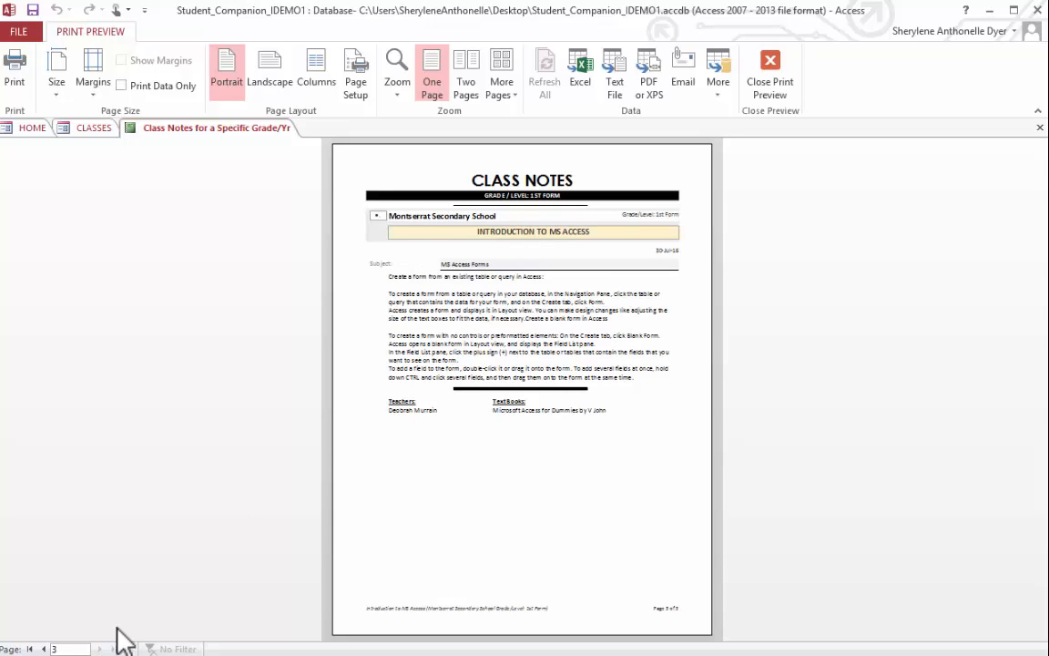
left_click(545, 304)
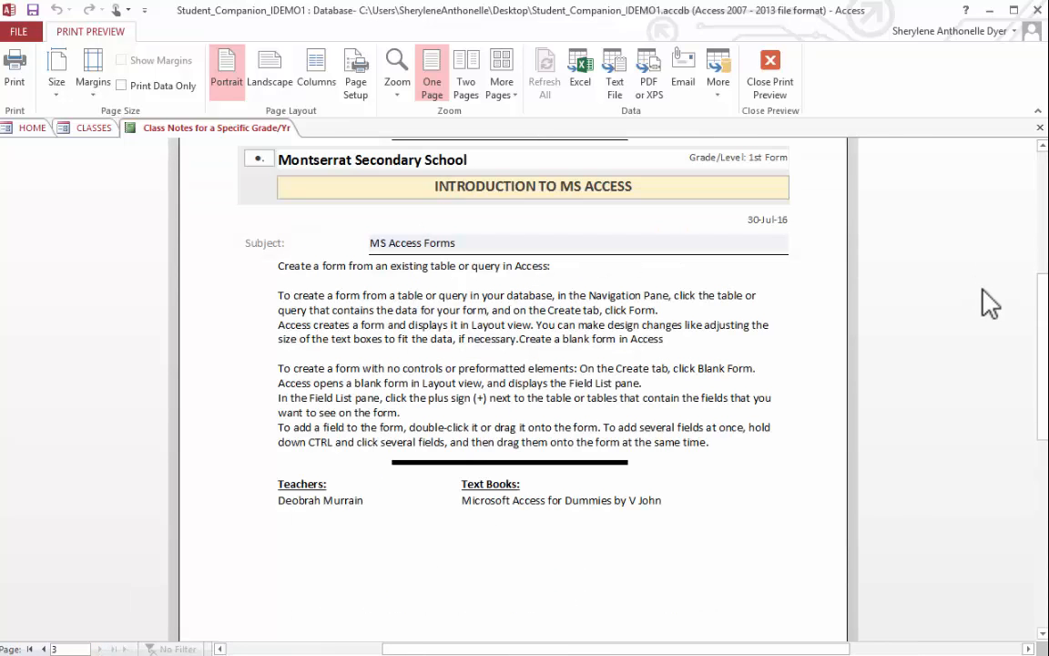
left_click_drag(1042, 300, 1044, 265)
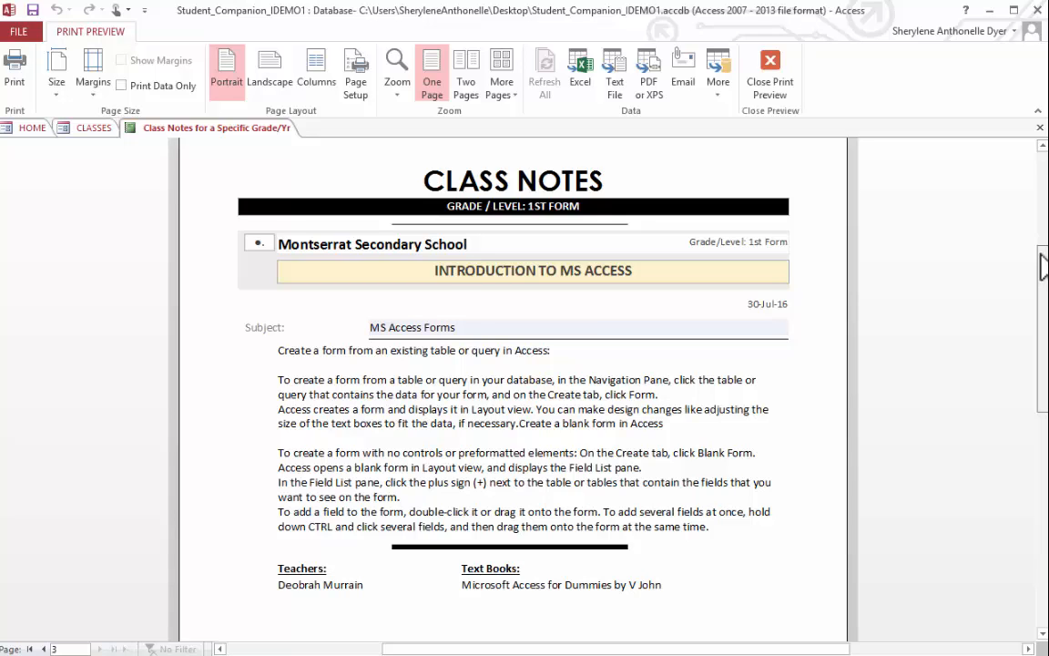
left_click(1040, 127)
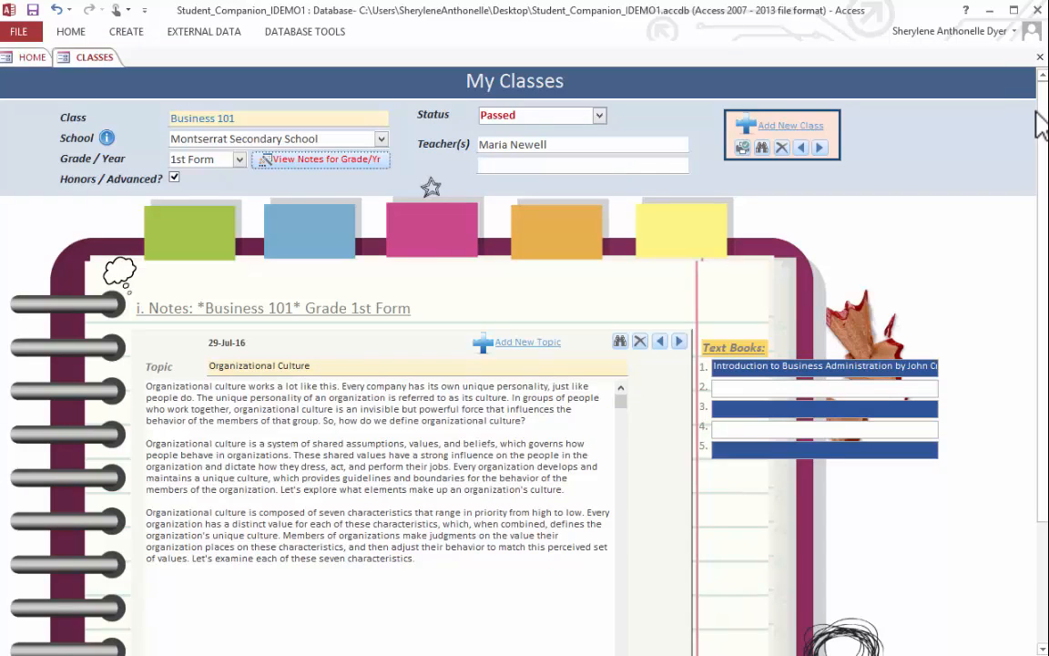
- Close My Classes, and open Contacts to view the available contact types
left_click(1040, 56)
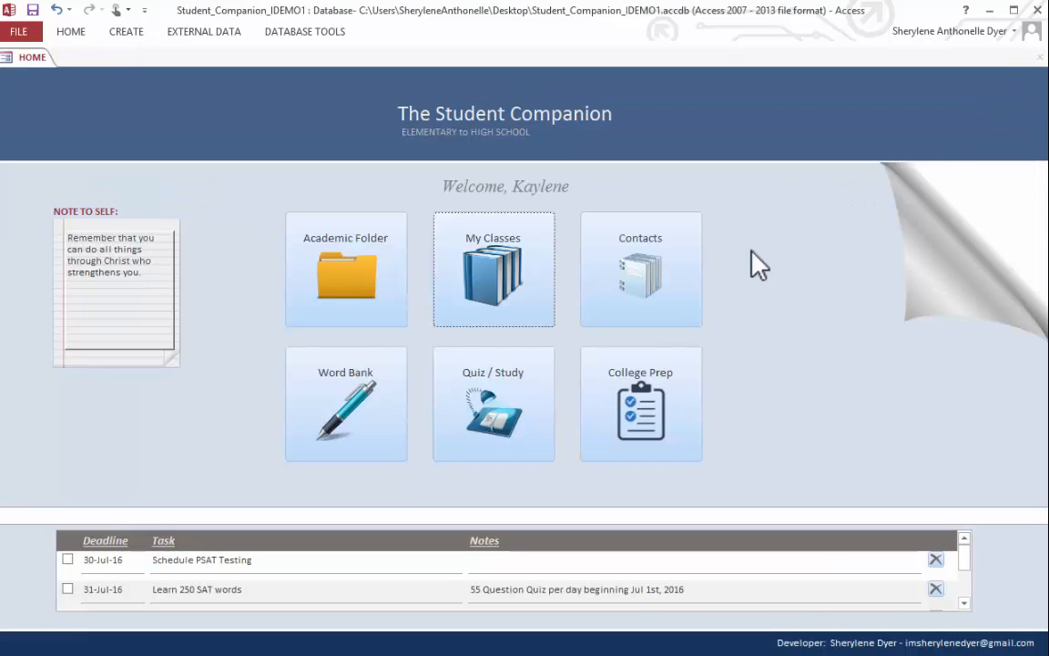
left_click(664, 304)
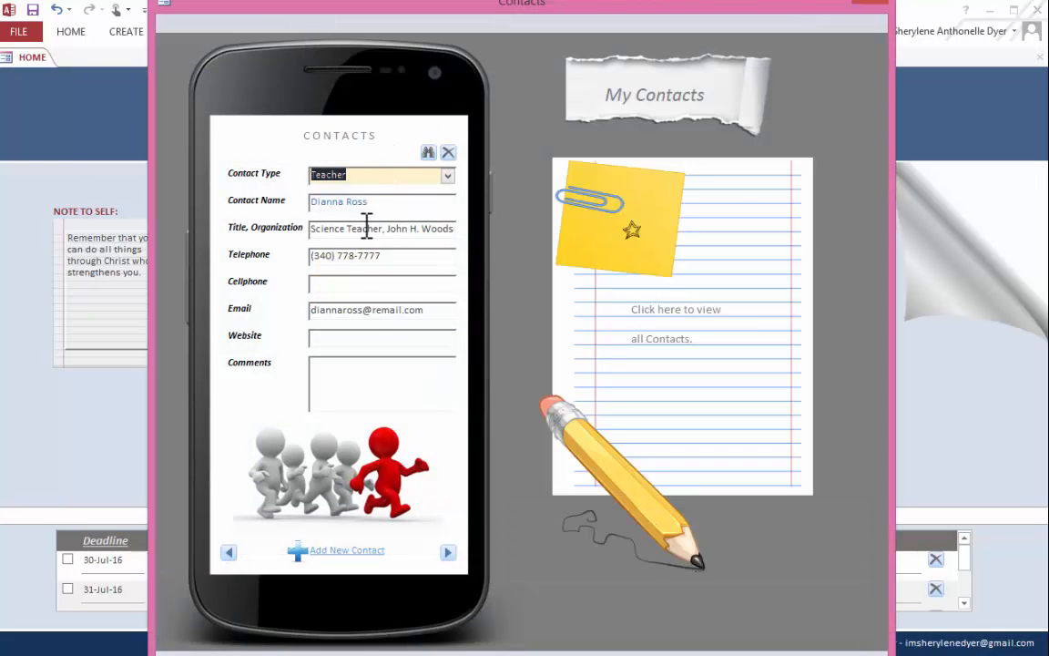
left_click(447, 177)
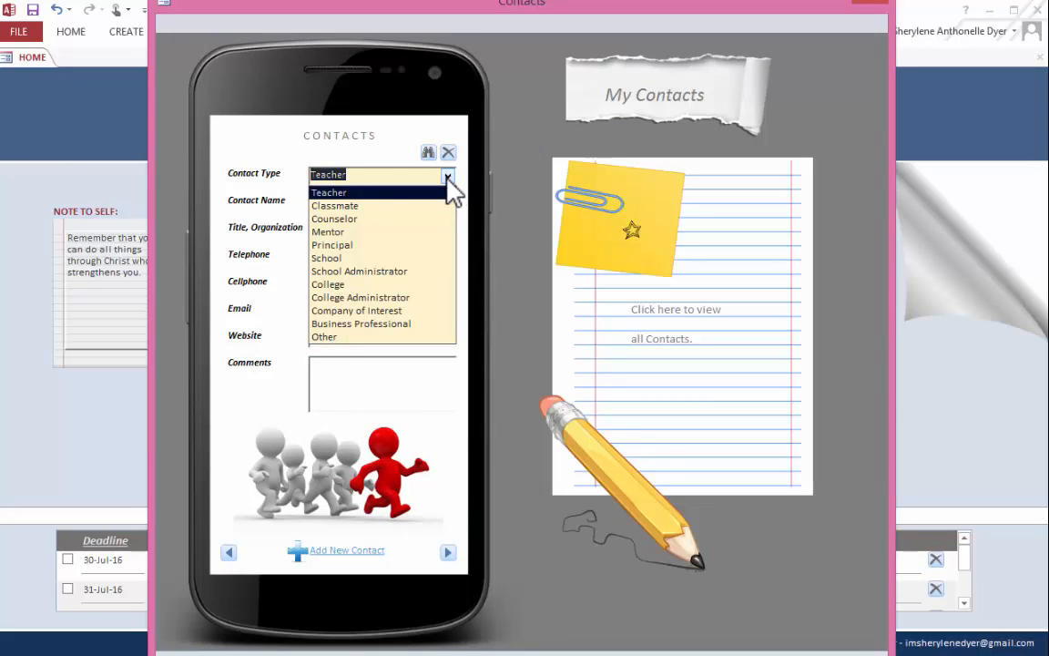
left_click(447, 189)
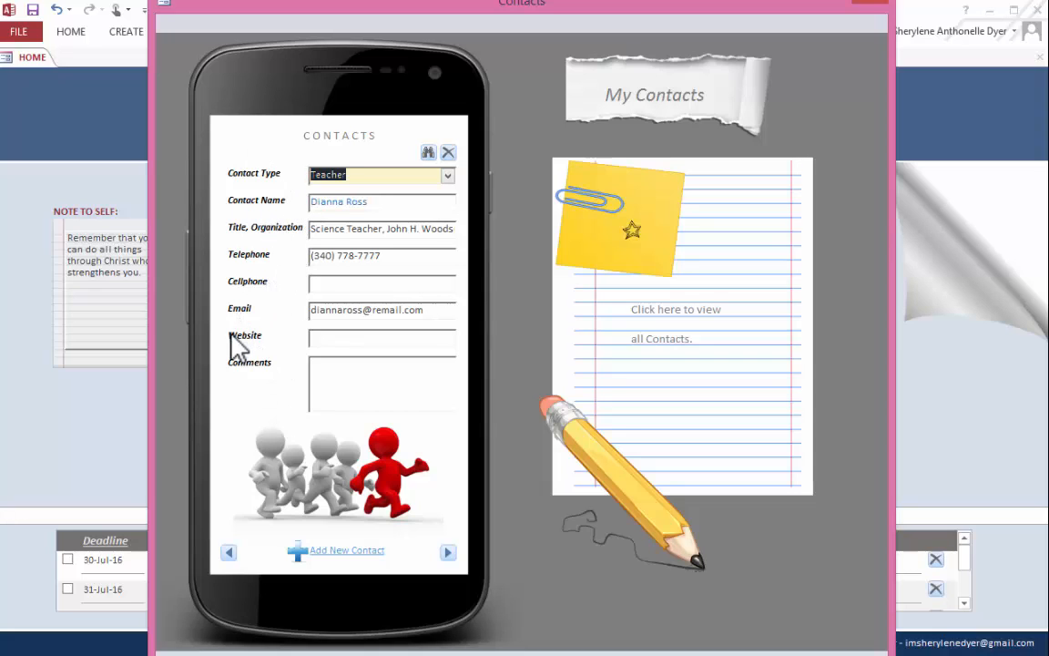
- Add a new contact of type Classmate and enter the classmate's full name
left_click(304, 550)
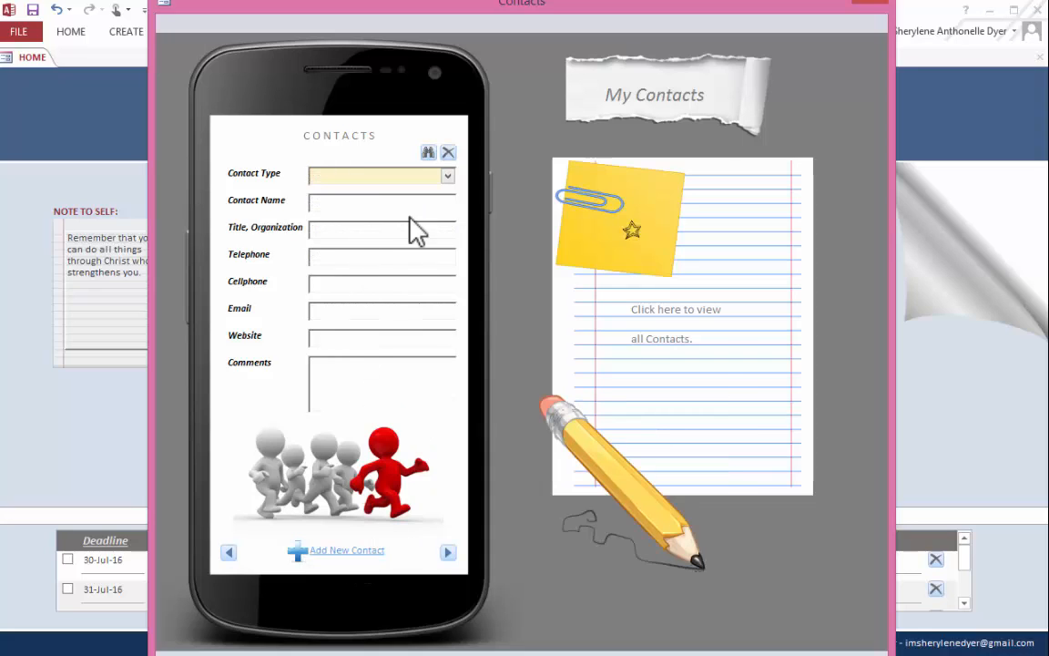
left_click(448, 175)
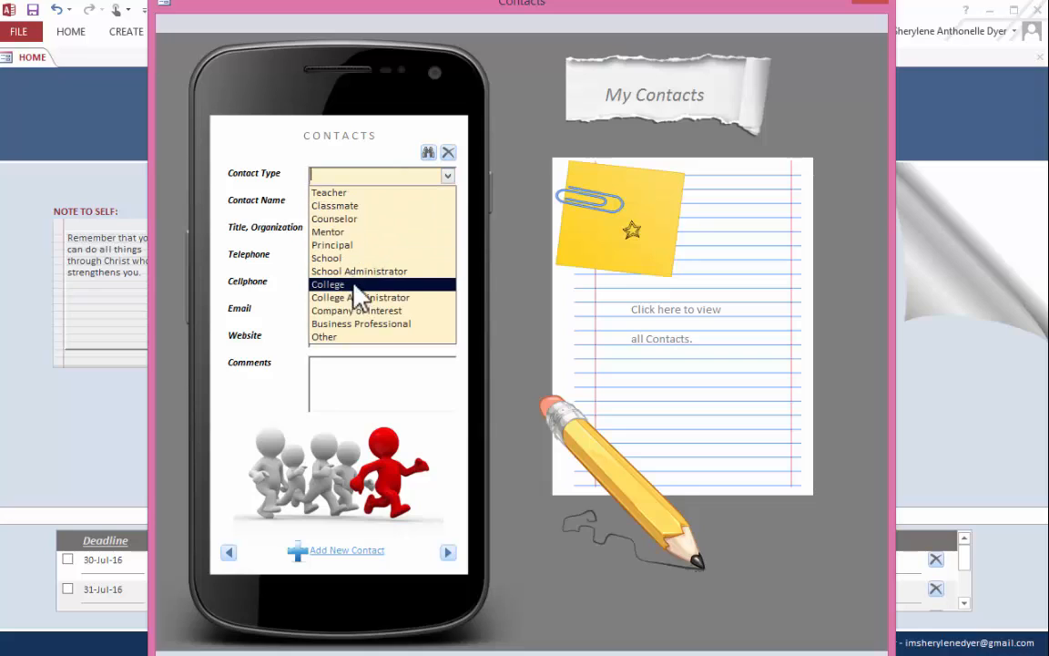
left_click(360, 206)
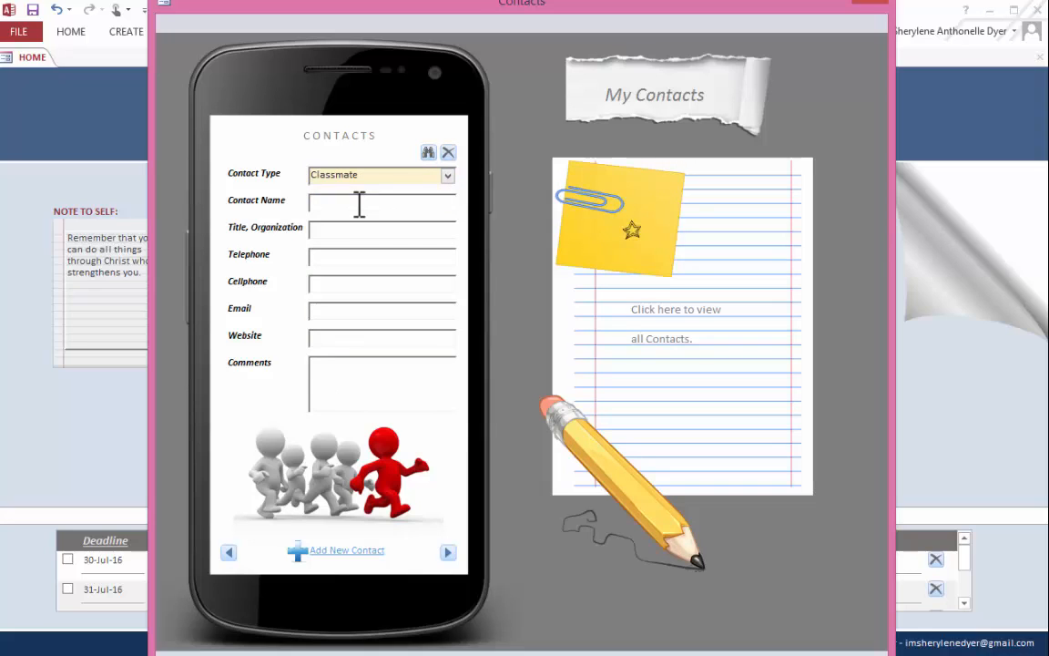
- Fill in the classmate's telephone, cellphone and e-mail, leaving the title and organization, website and comments blank
key("Tab")
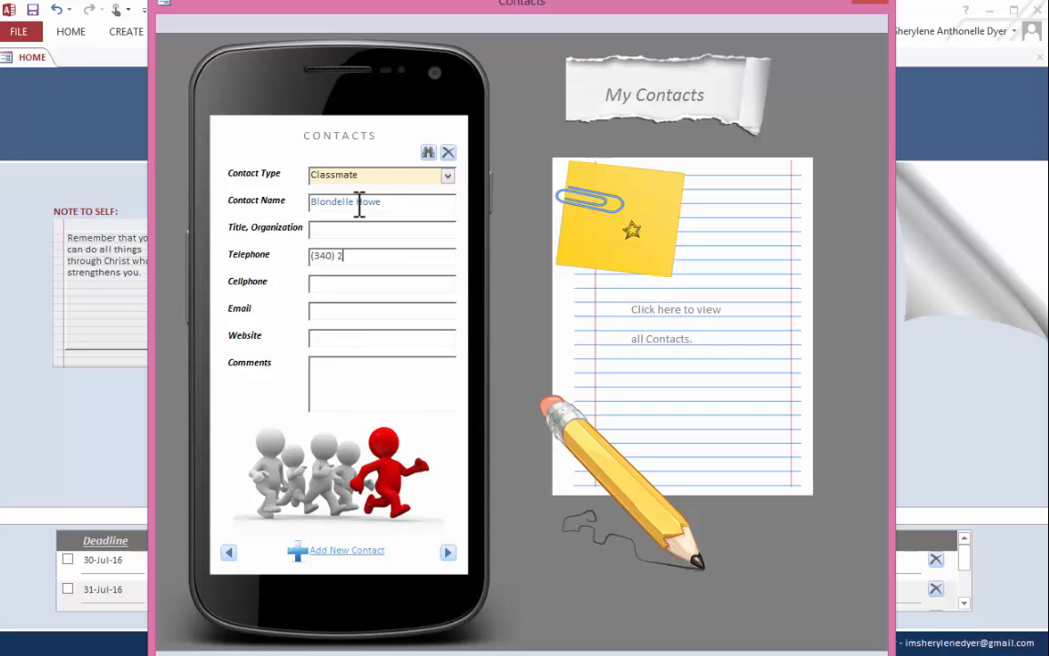
key("Tab")
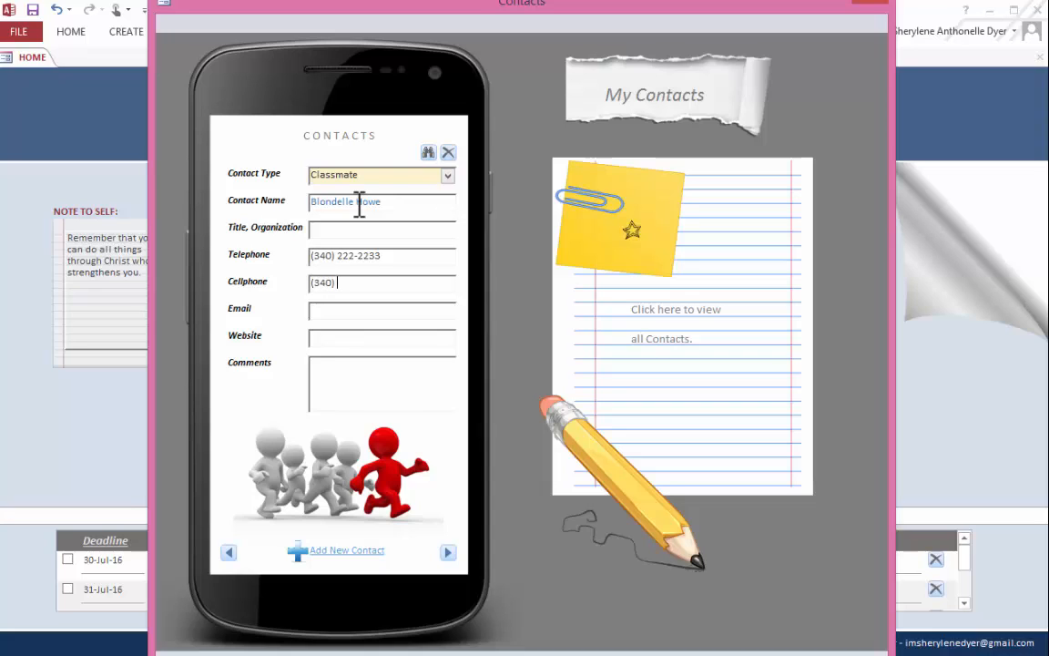
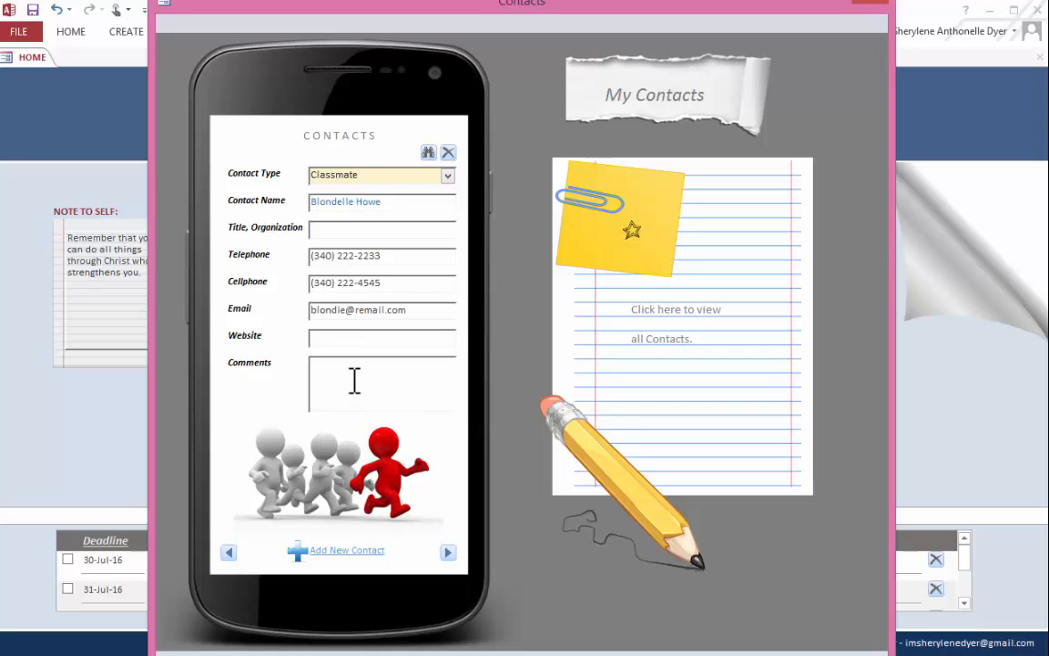
left_click(353, 380)
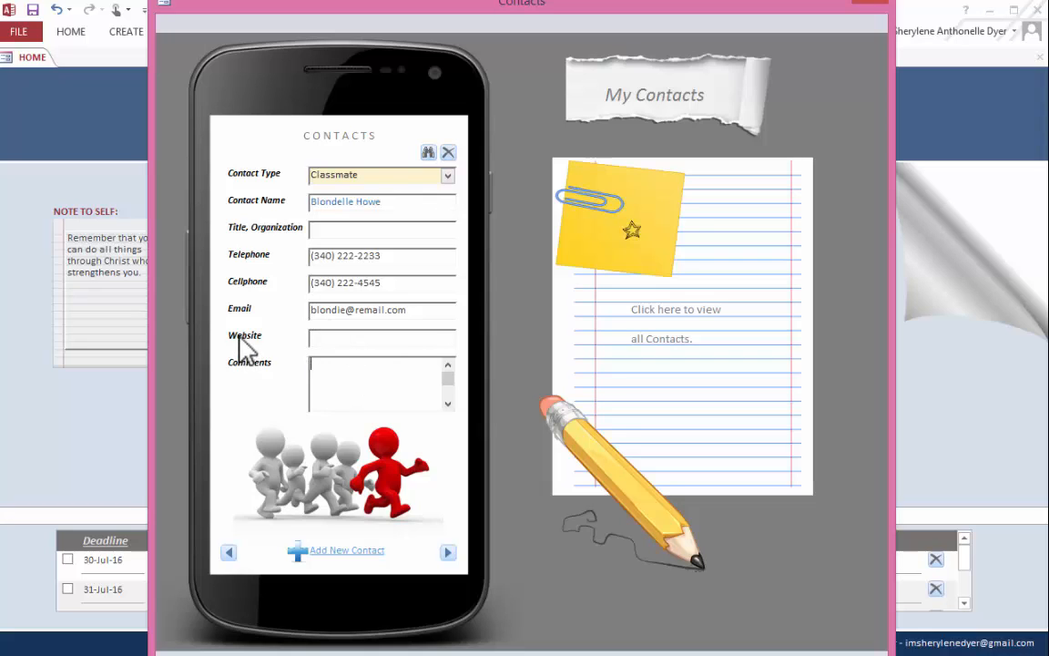
- Browse back through the saved contacts, review the report of all contacts grouped by contact type, and close it
left_click(230, 553)
left_click(230, 553)
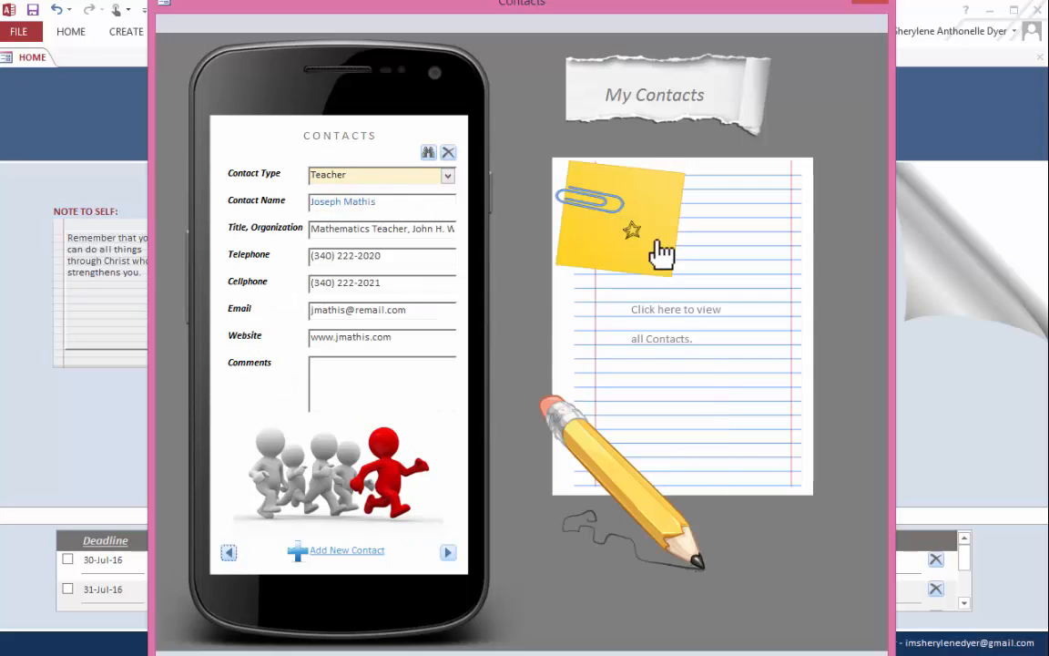
left_click(655, 349)
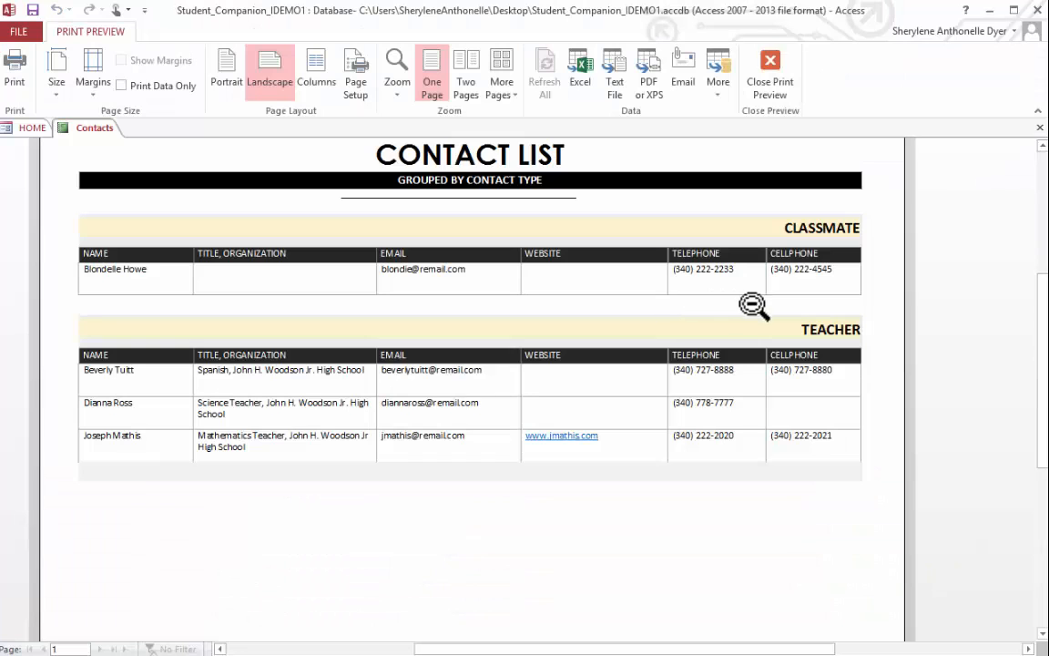
mouse_move(1044, 290)
left_mouse_down()
mouse_move(1045, 258)
mouse_move(1043, 273)
left_mouse_up()
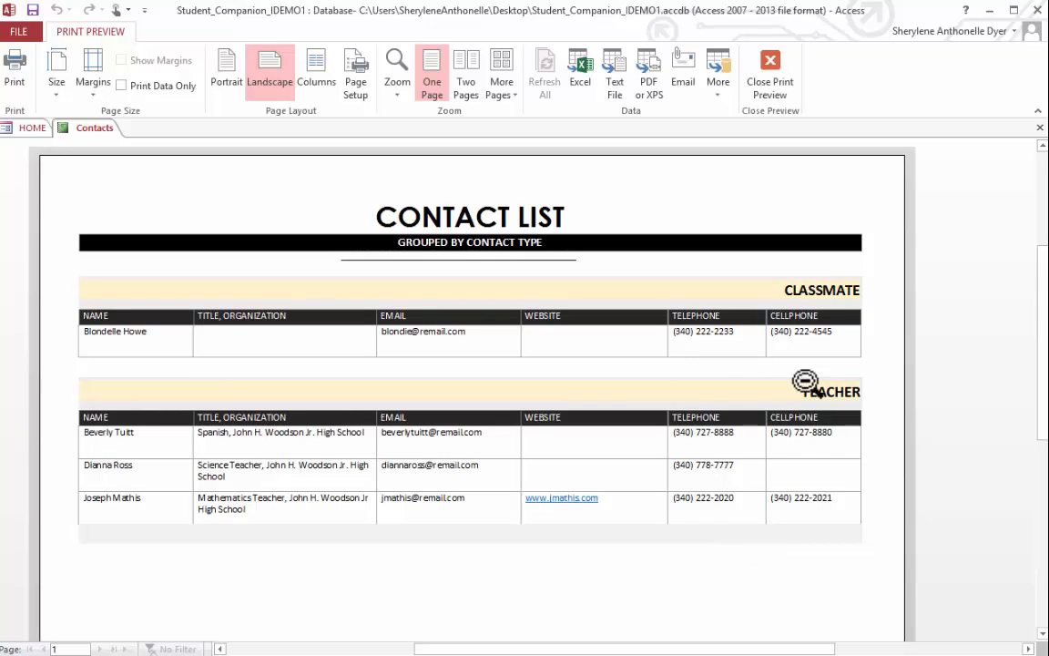
left_click(1041, 129)
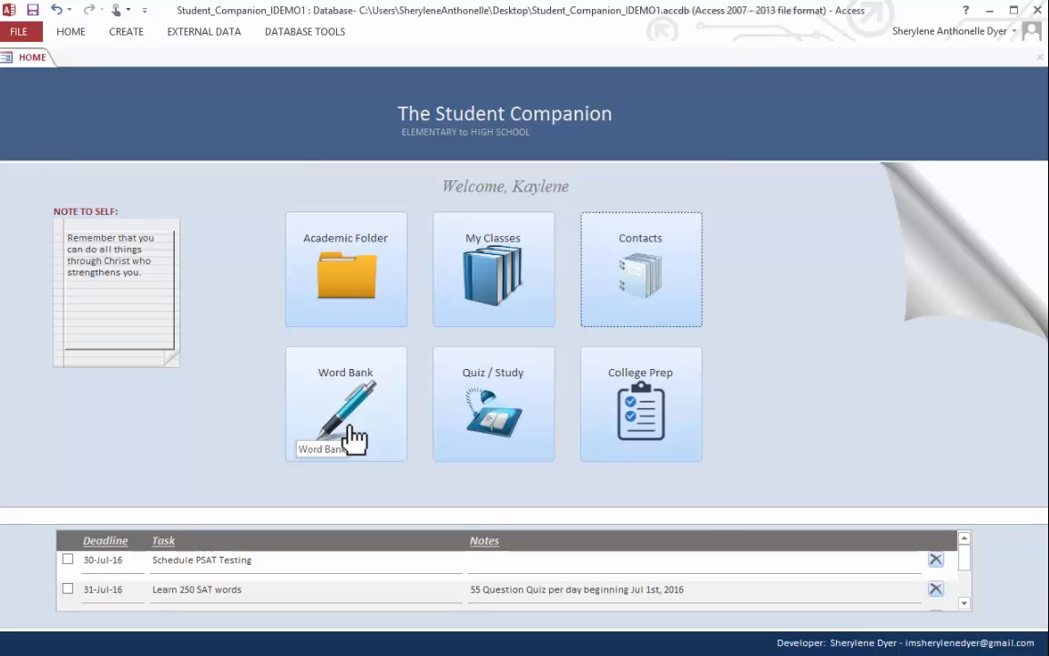
- Open the Word Bank from the home screen
left_click(354, 440)
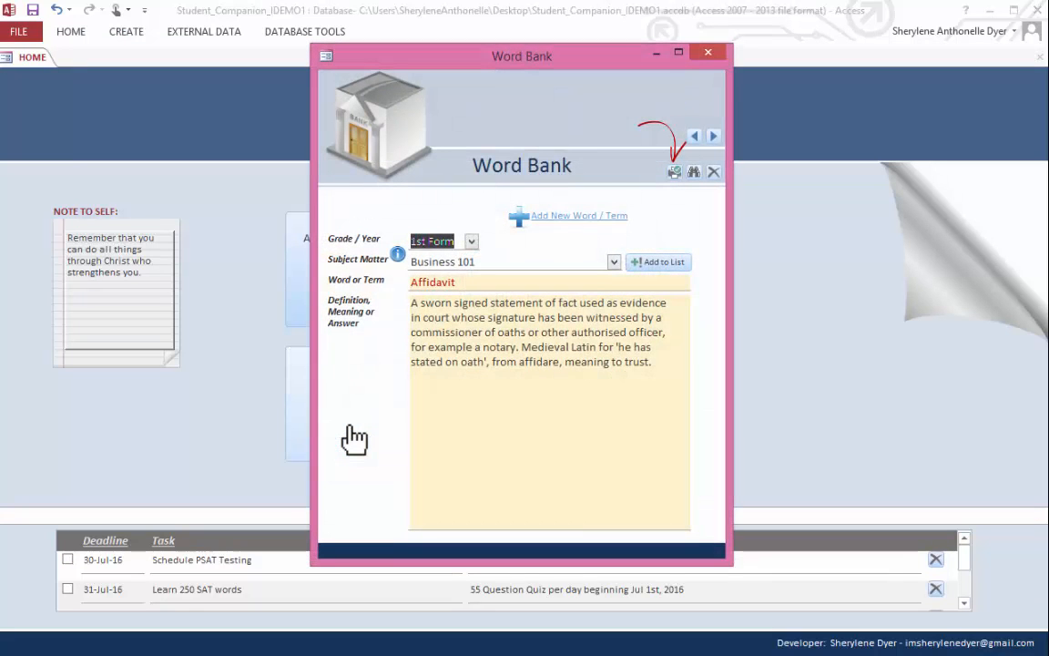
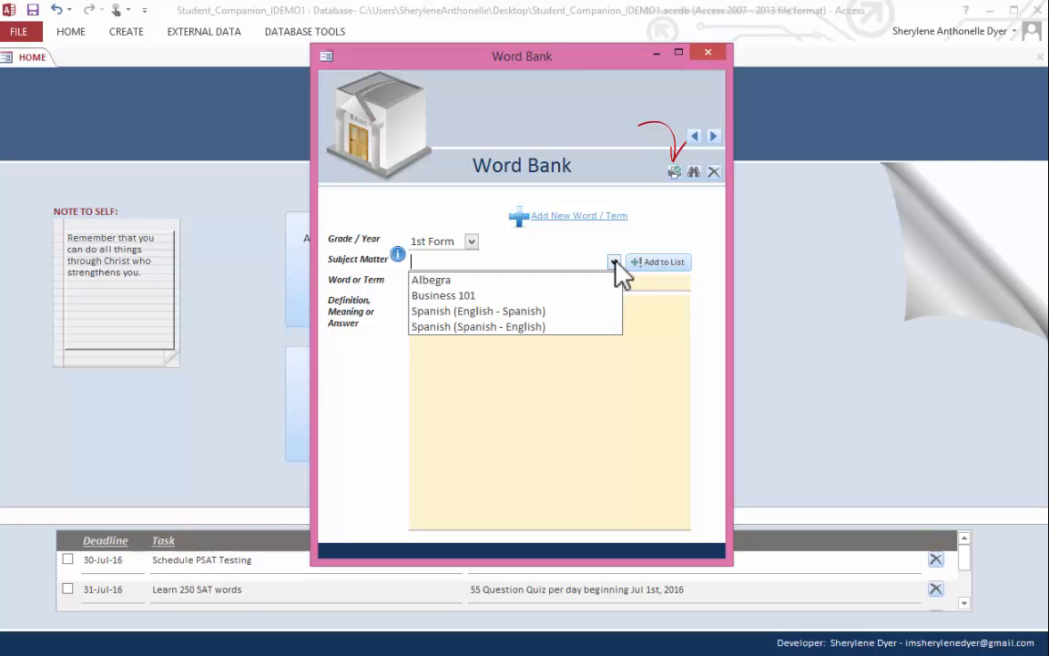
- Add Biology to the list of subject matters for the 1st Form term and check the updated list
left_click(614, 262)
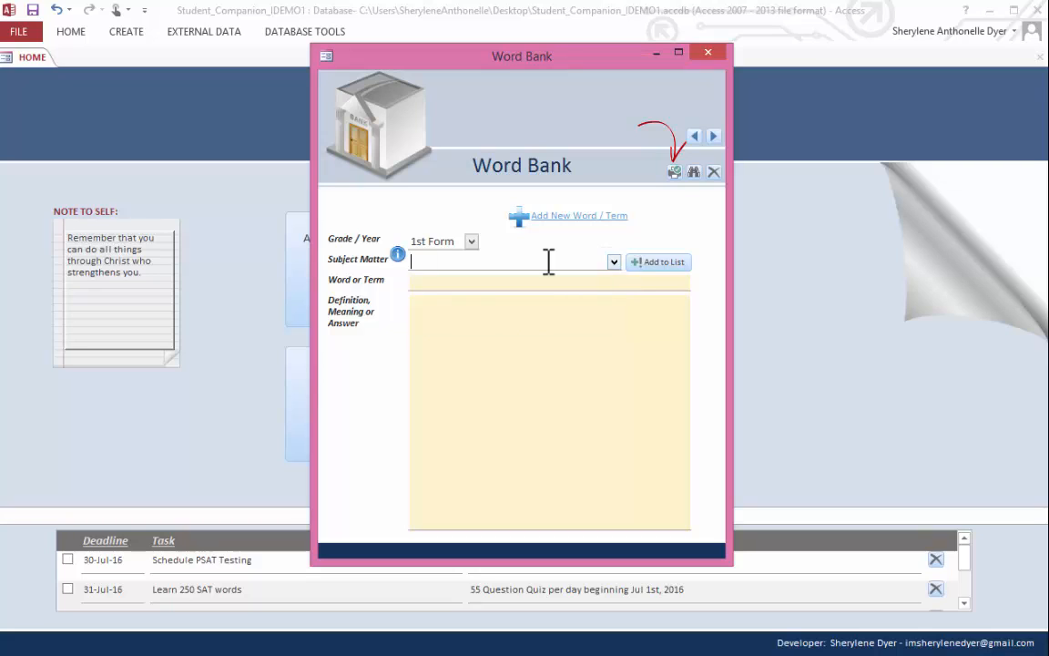
mouse_move(396, 257)
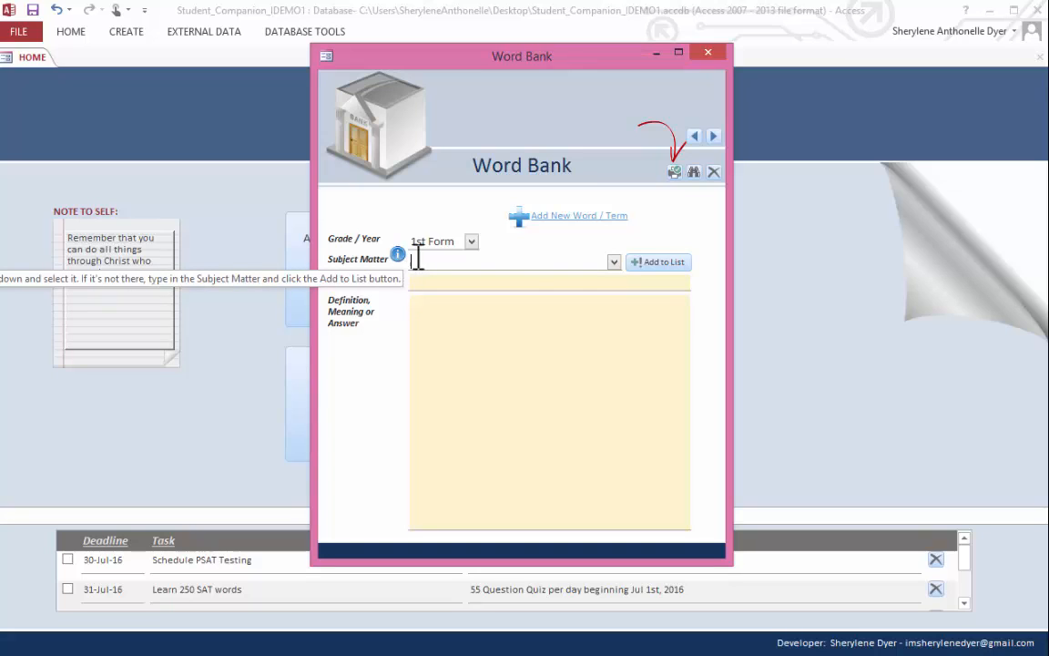
left_click(614, 263)
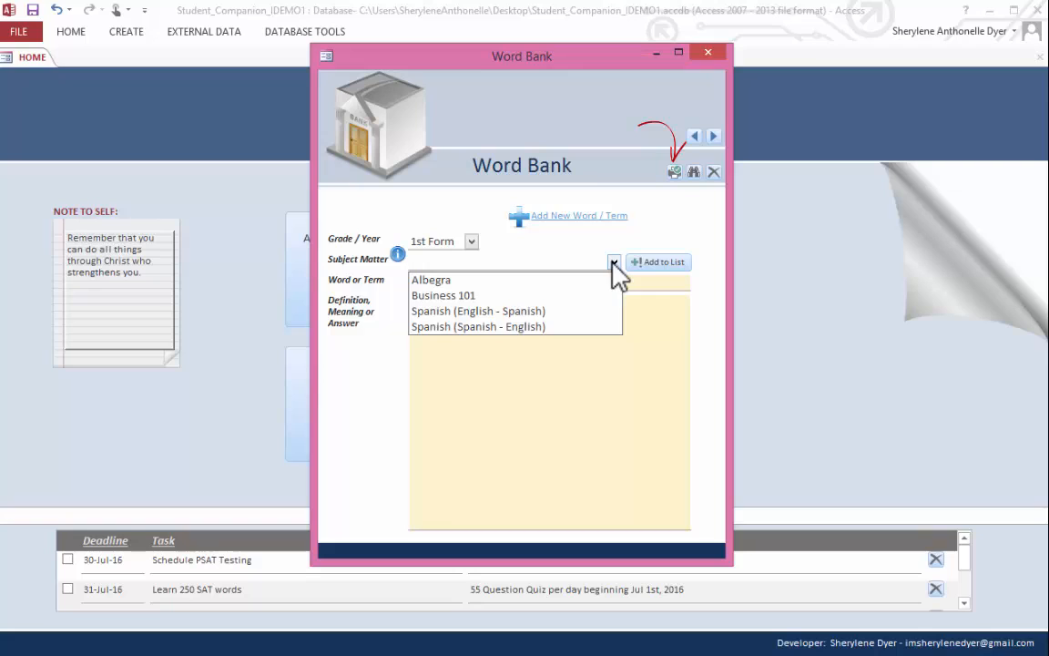
left_click(614, 262)
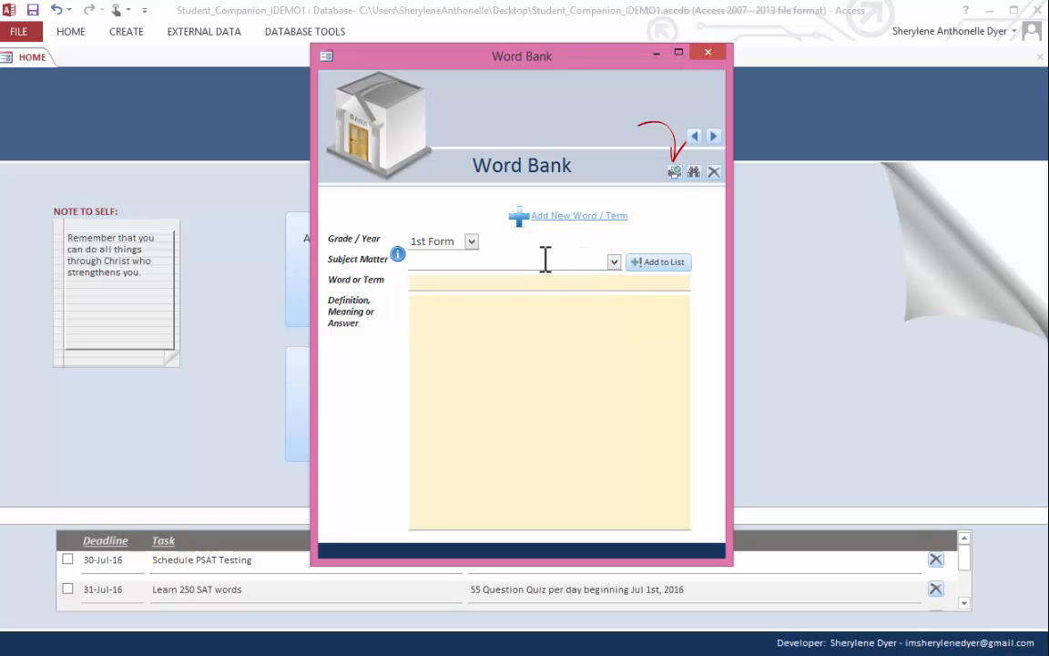
left_click(613, 263)
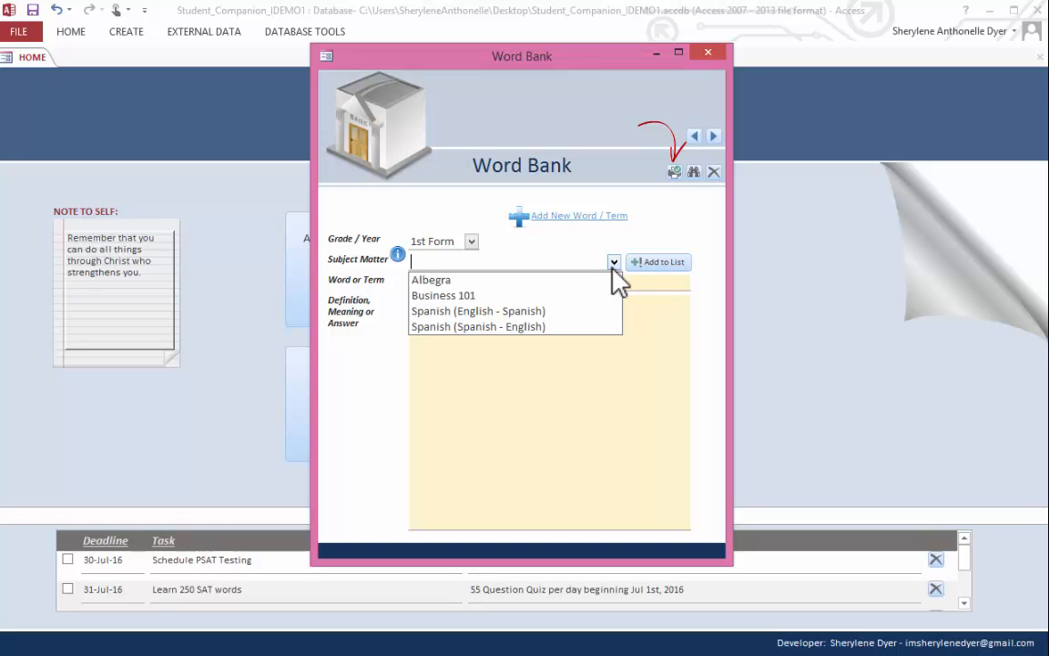
left_click(611, 264)
type("Biology")
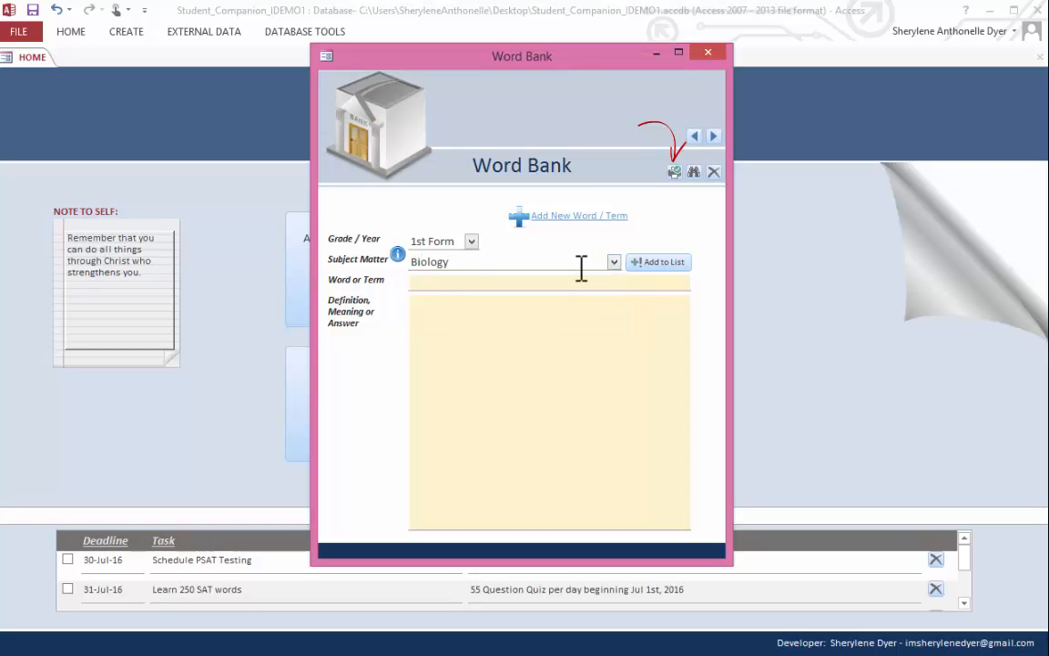
left_click(654, 265)
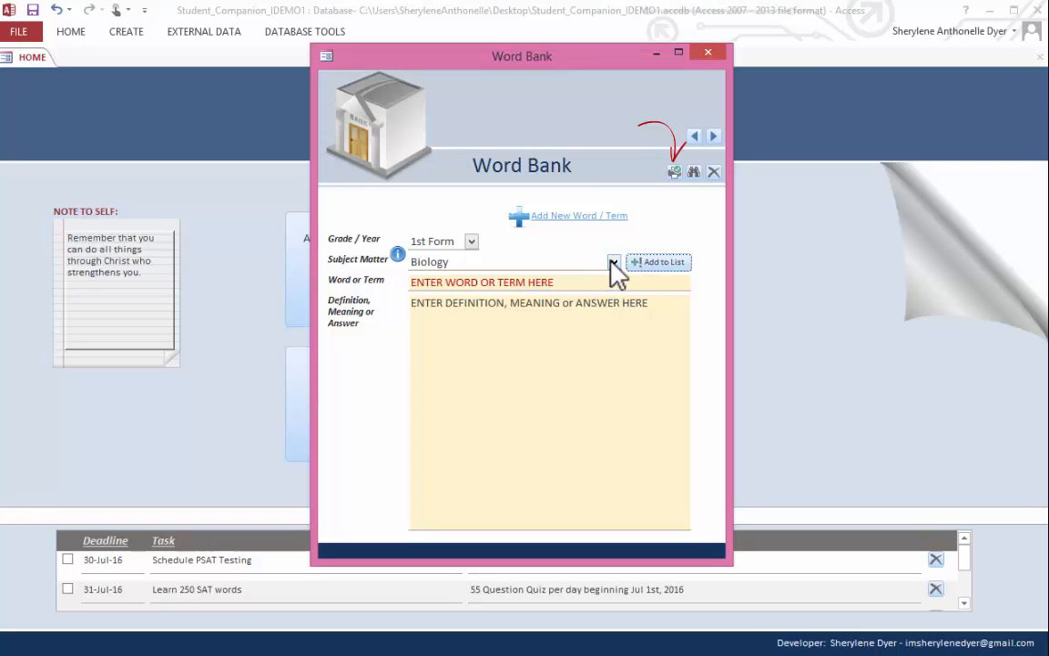
left_click(613, 262)
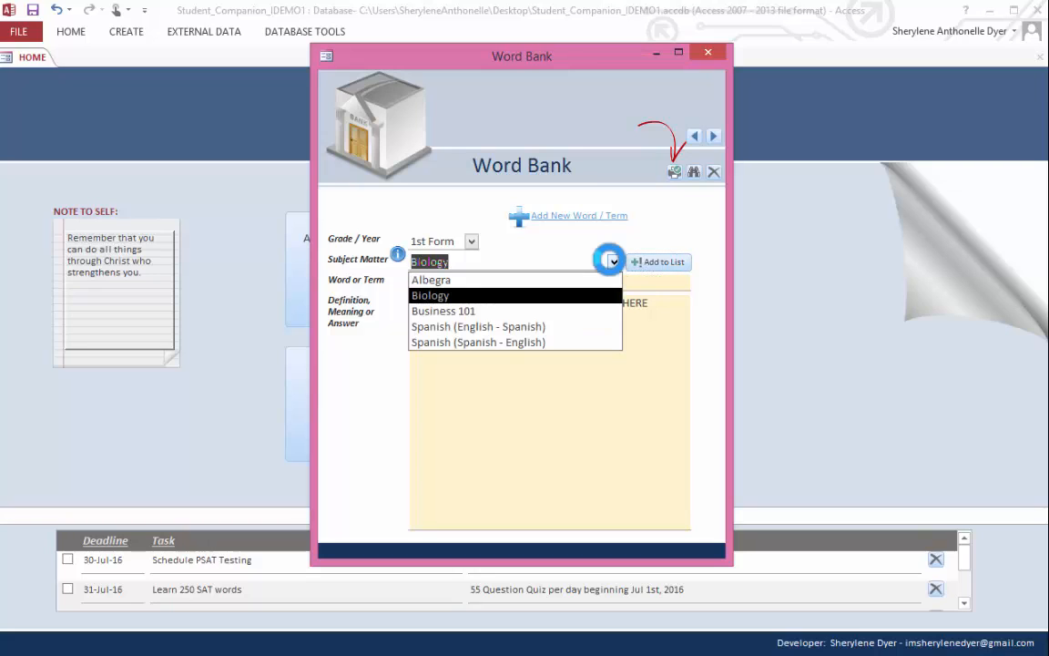
- Enter the term Absorption with the definition "The movement of water and dissolved substances into a cell, tissue, or organism"
left_click(634, 283)
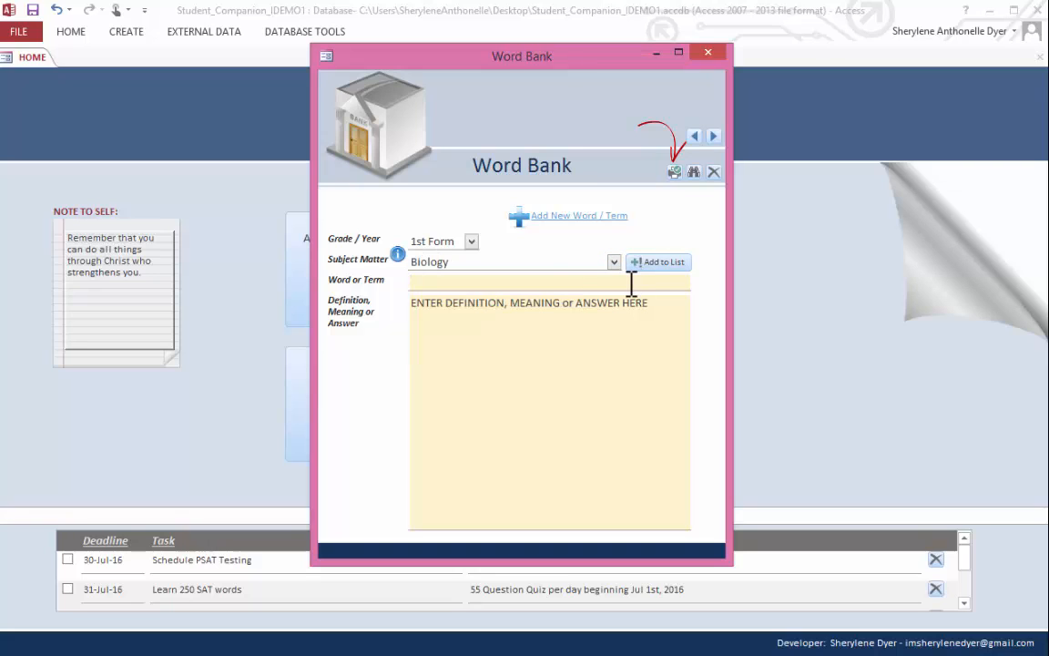
type("Absorption")
key("Tab")
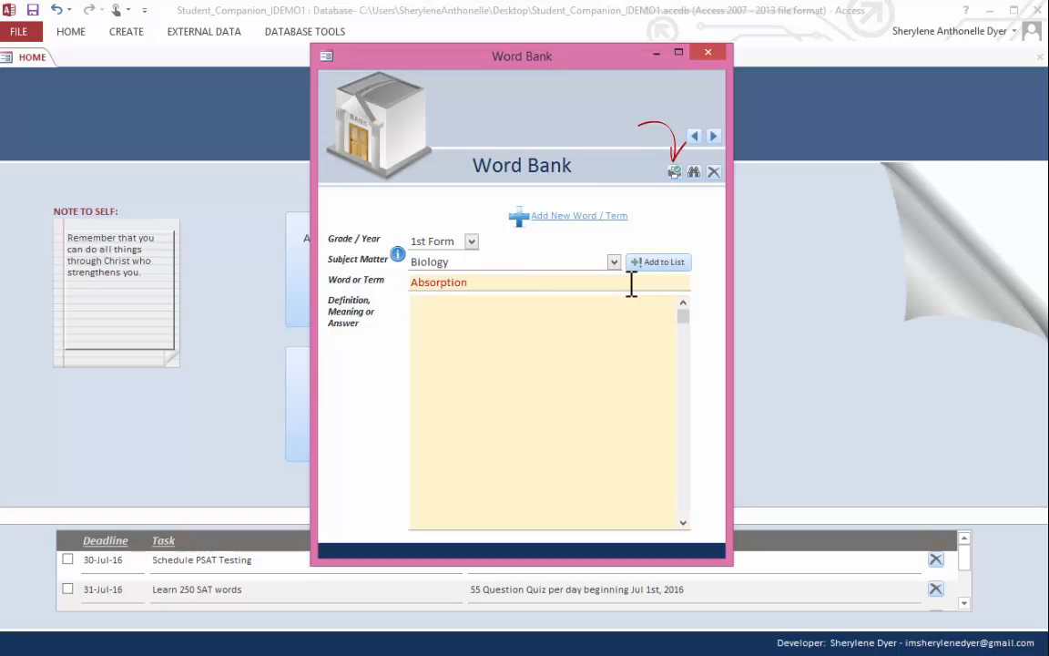
type("The movement of water and dissolved substances into a cell, tissue, or organism")
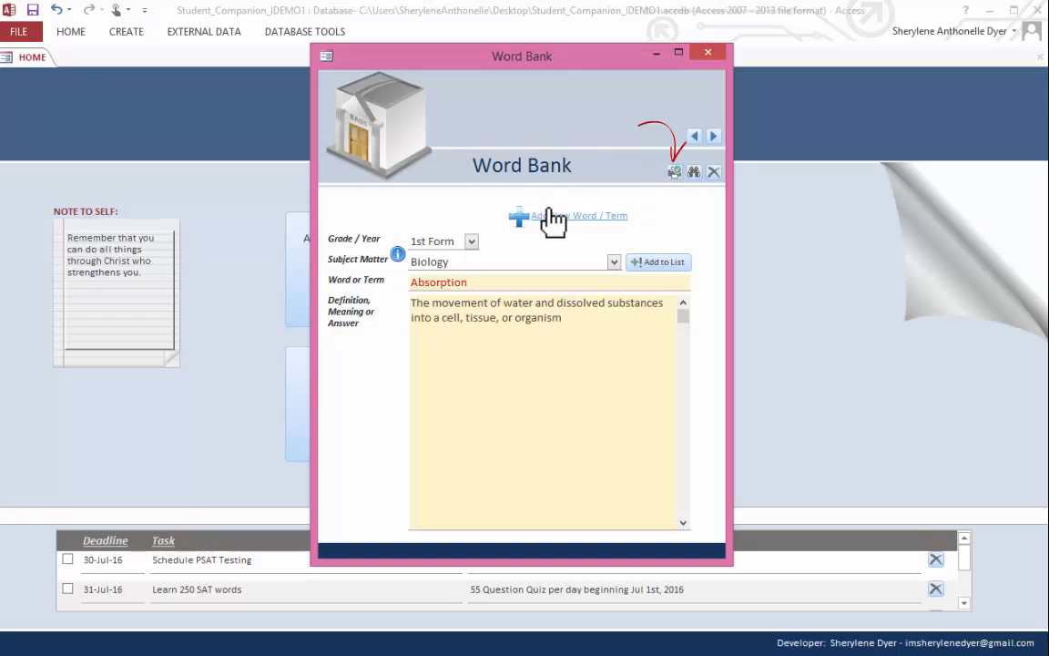
- Add a new Word Bank entry with grade 1st Form and subject matter Biology
left_click(520, 217)
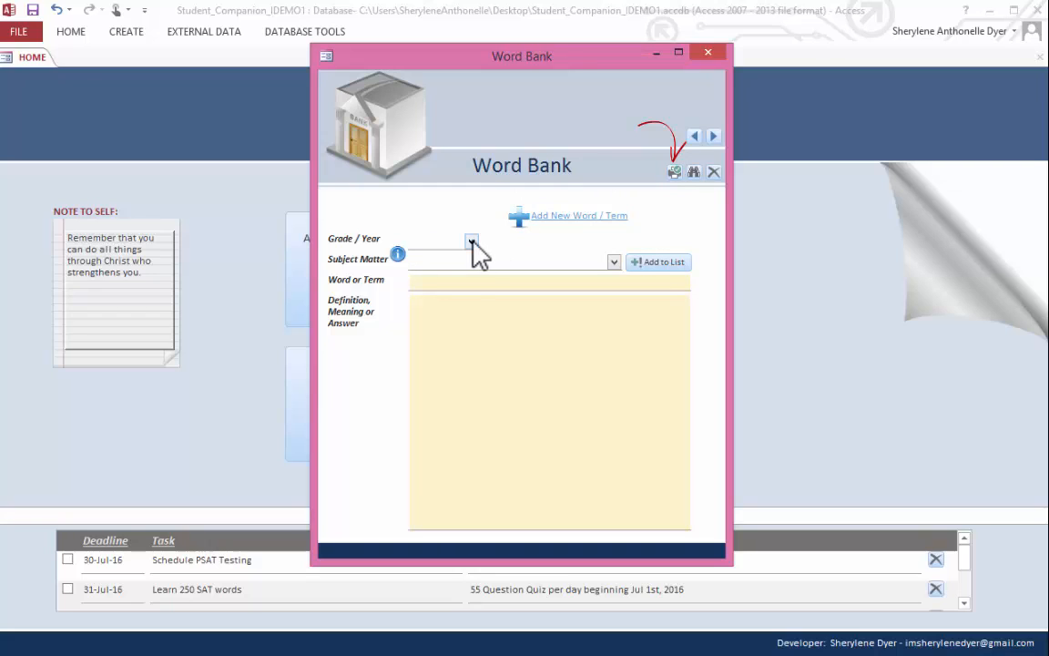
left_click(471, 242)
left_click(429, 478)
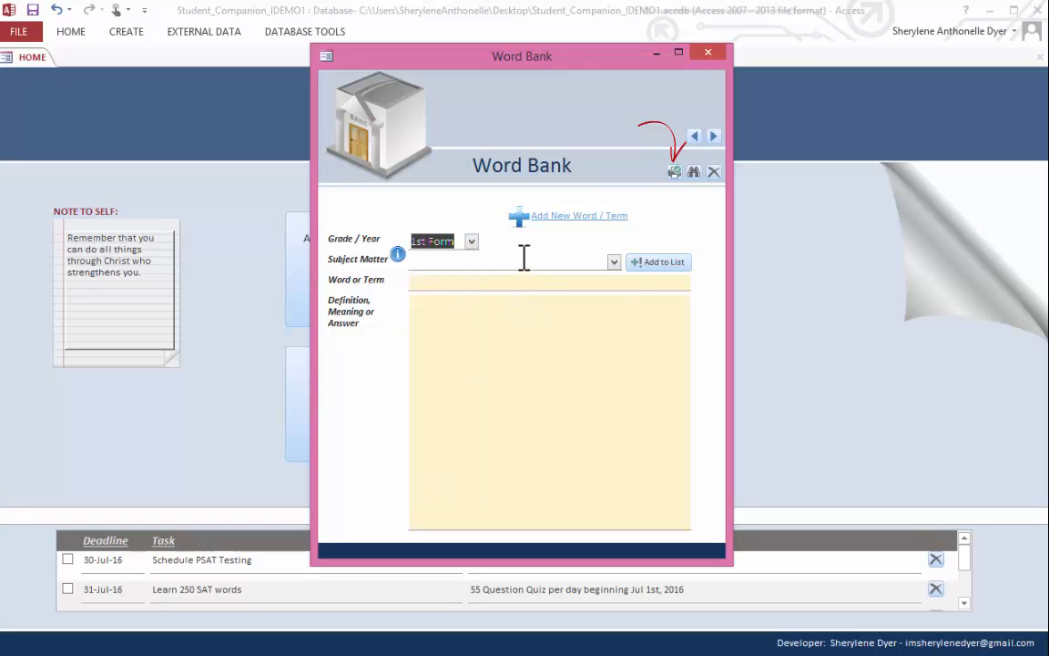
left_click(614, 263)
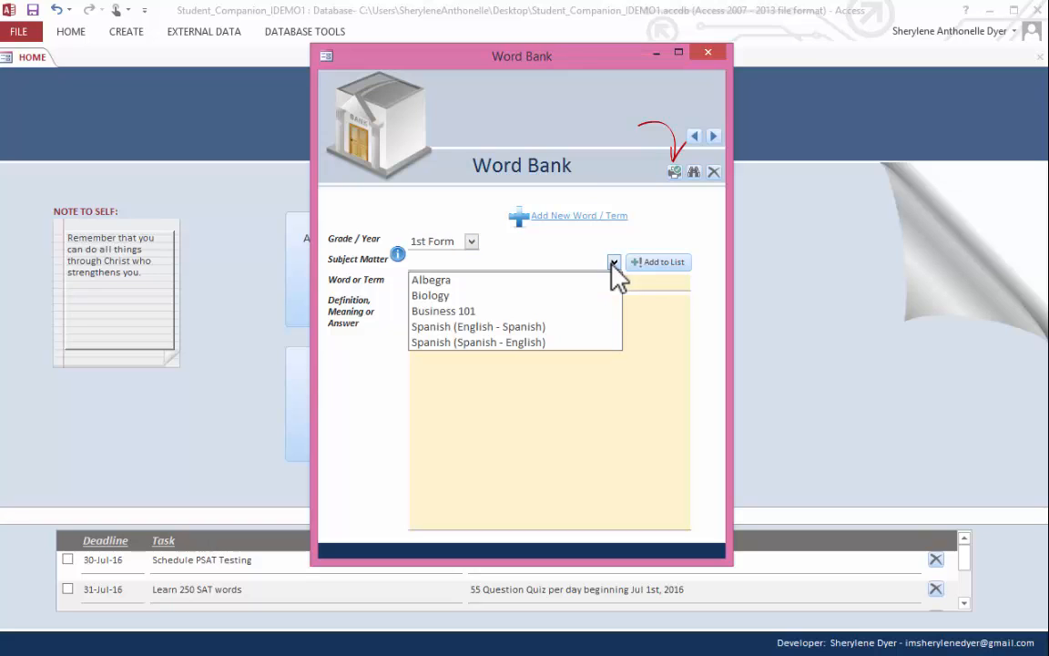
left_click(537, 308)
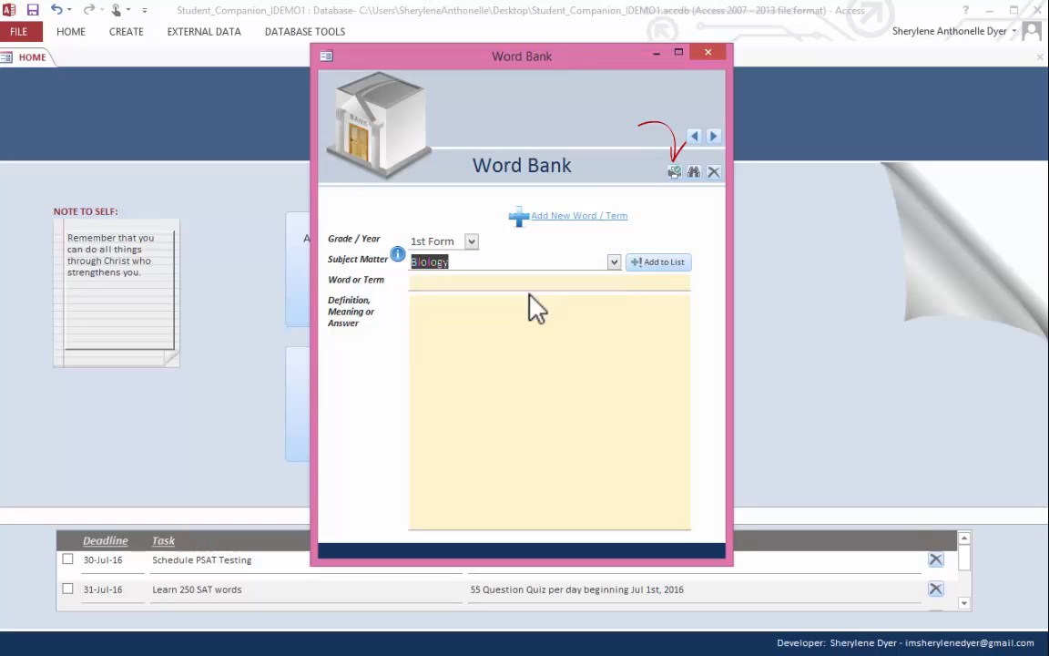
- Enter the term Accommodation with the definition "The automatic adjustment of an eye to focus on near objects"
left_click(536, 282)
type("Accommo")
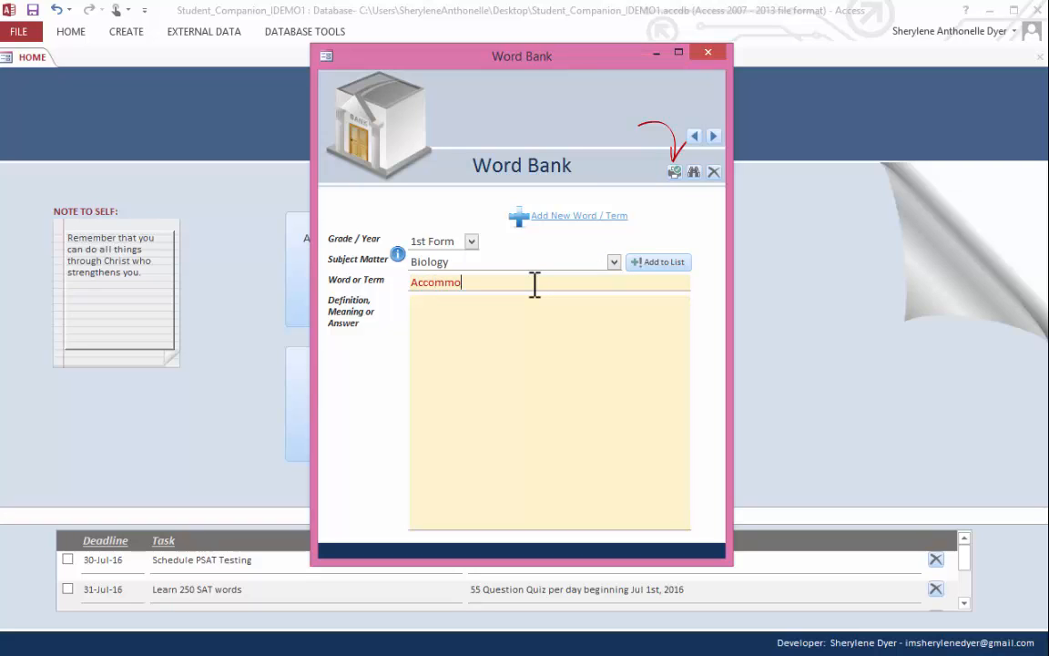
type("dation")
key("Tab")
type("The automatic adjustment of an eye to focus on near objects")
- Browse through the saved Biology terms in the Word Bank
left_click(712, 137)
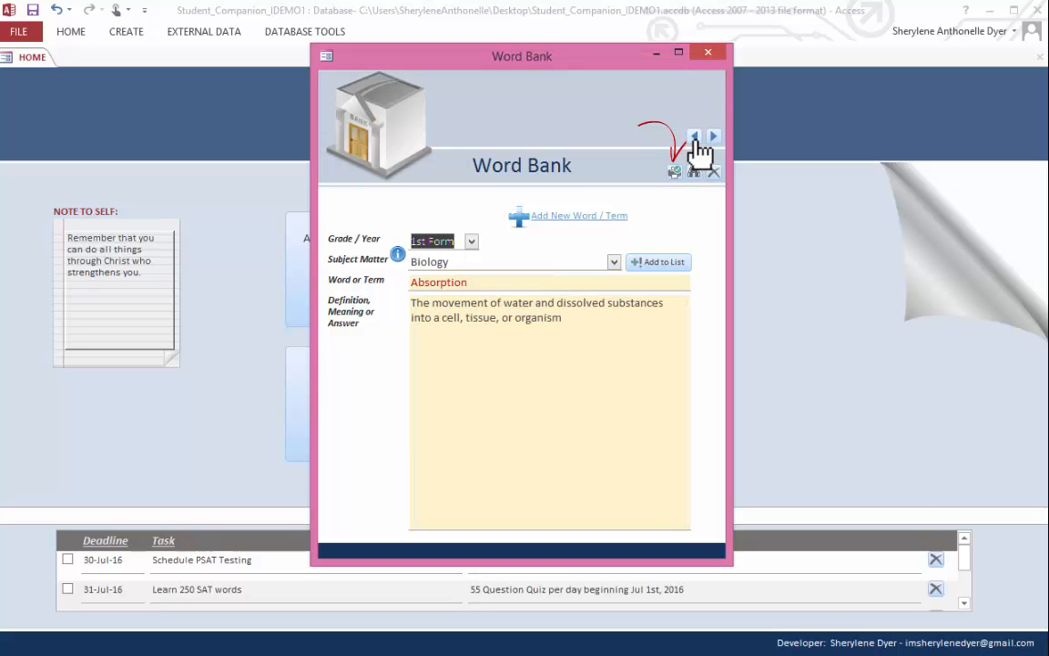
left_click(713, 136)
left_click(713, 137)
left_click(713, 136)
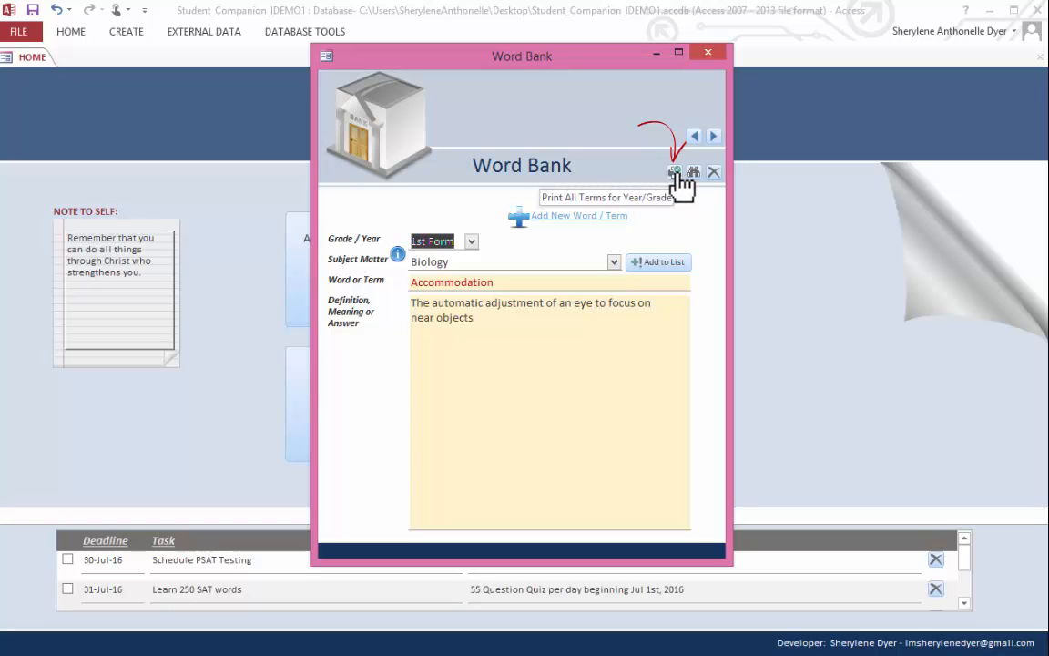
- Launch the report of all Word Bank terms for 1st Form
left_click(675, 172)
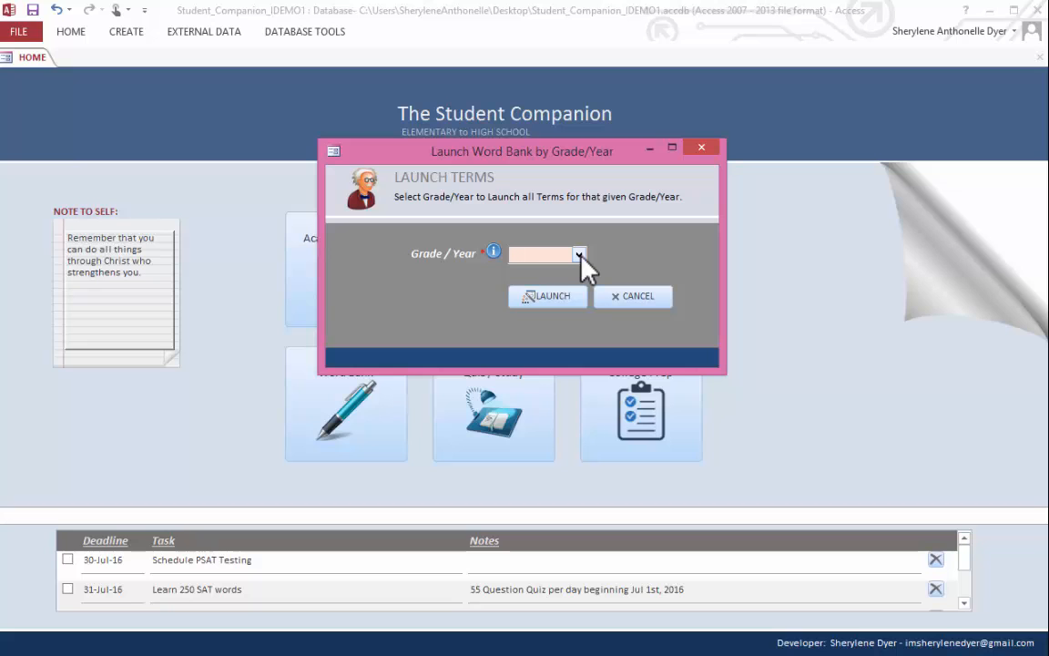
left_click(579, 255)
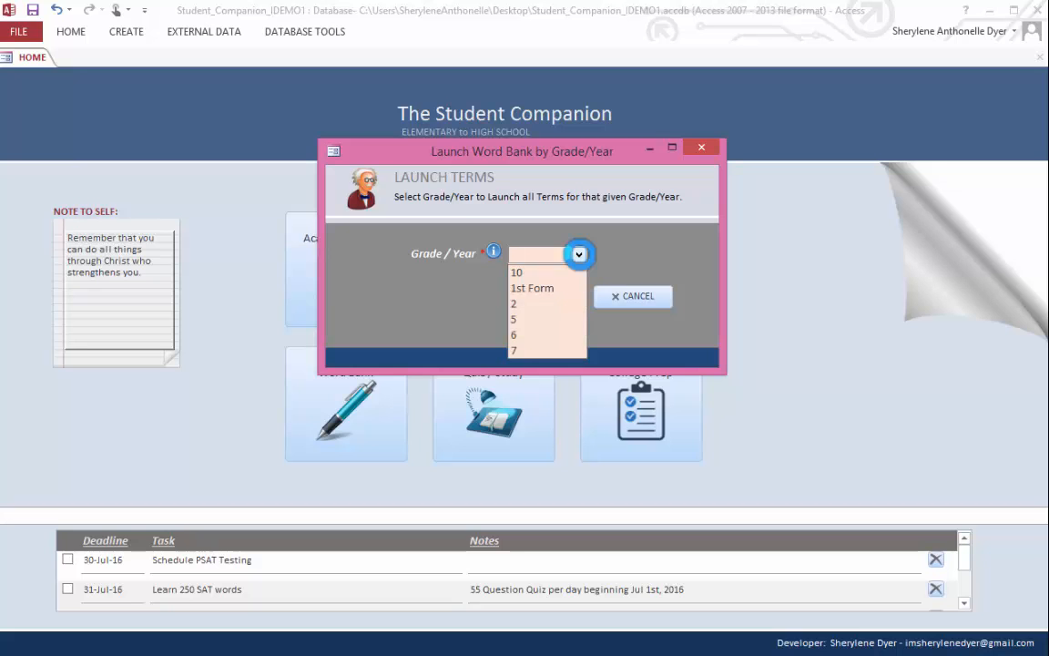
left_click(560, 287)
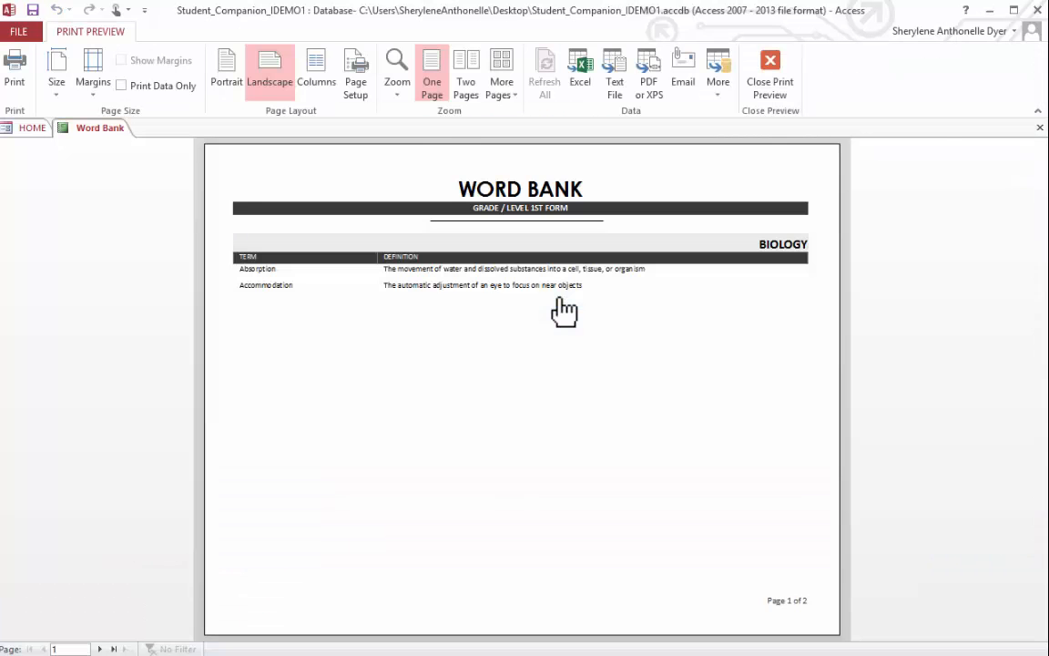
left_click(560, 300)
- Page back and forth between the Biology and Business 101 pages of the Word Bank report
left_click(572, 309)
left_click(101, 648)
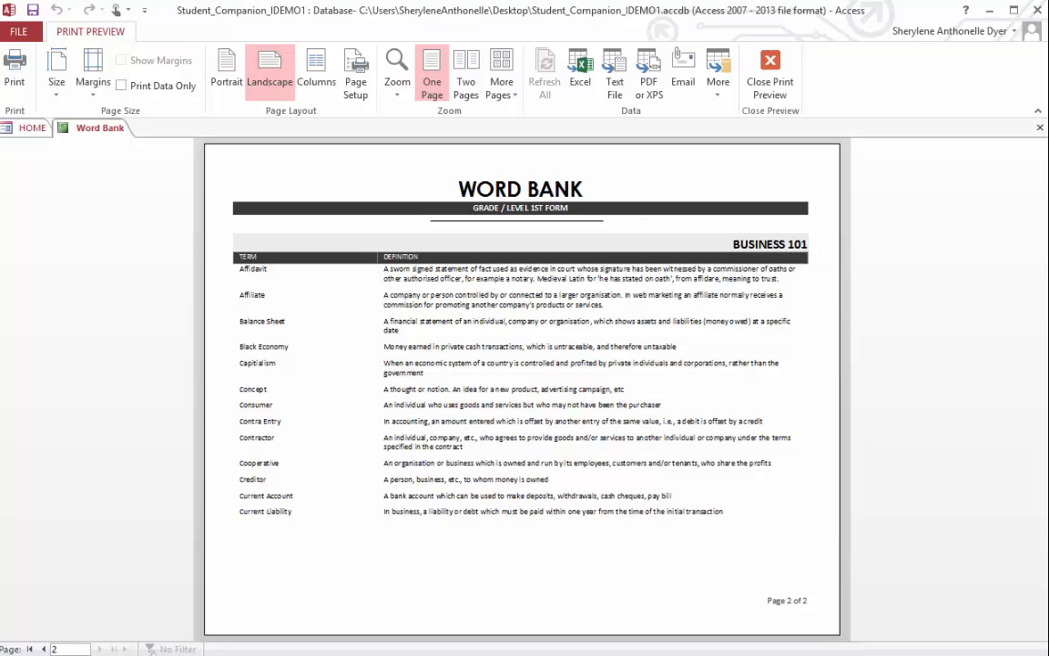
left_click(43, 648)
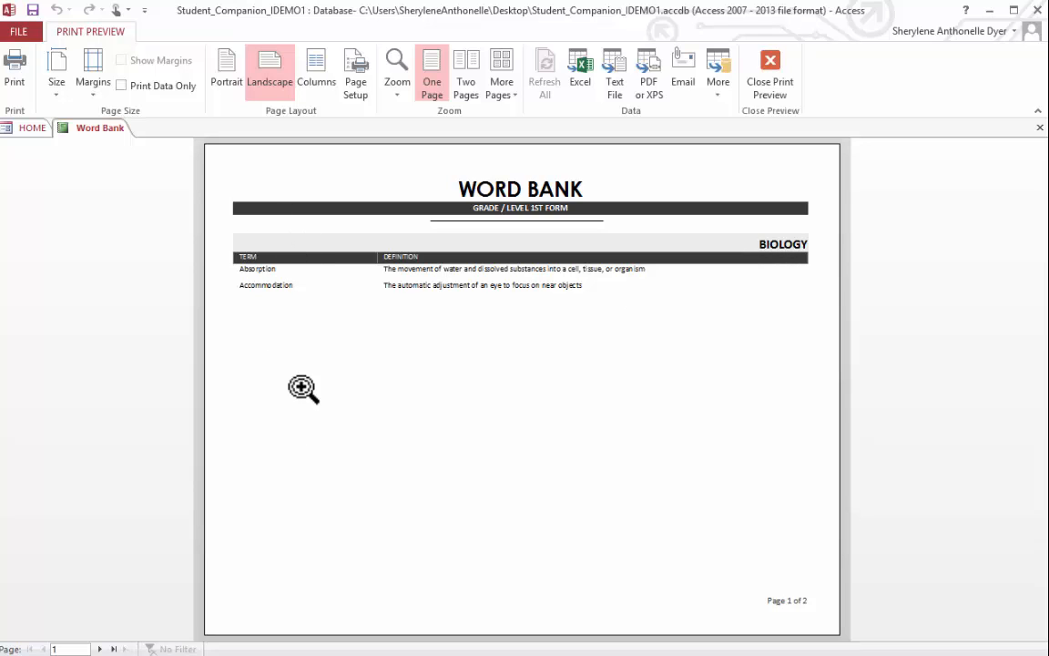
left_click(100, 649)
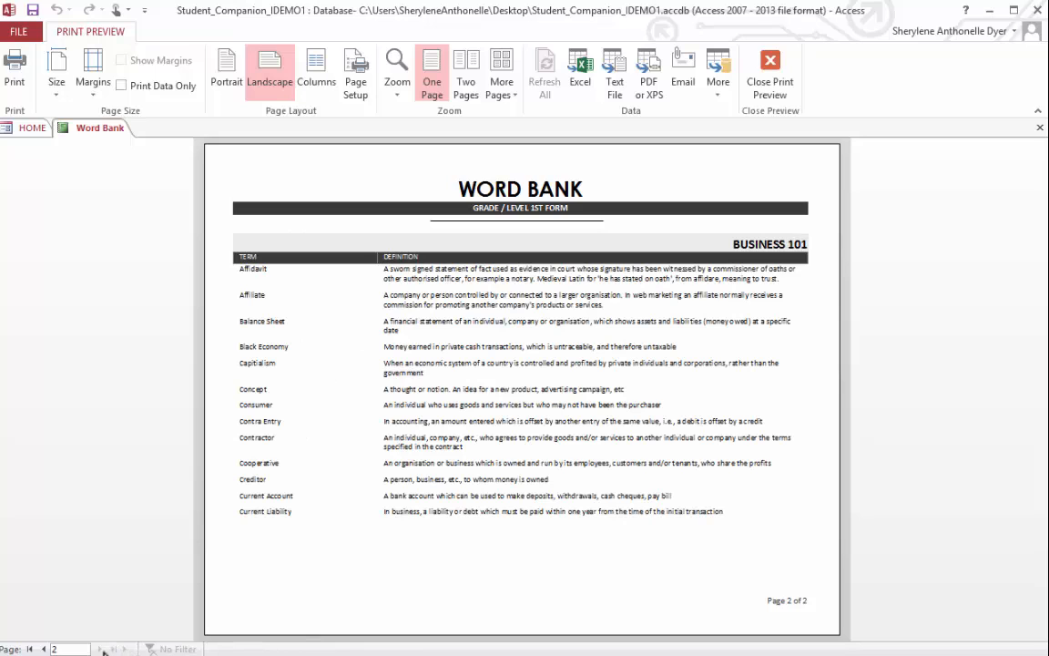
left_click(42, 648)
left_click(99, 648)
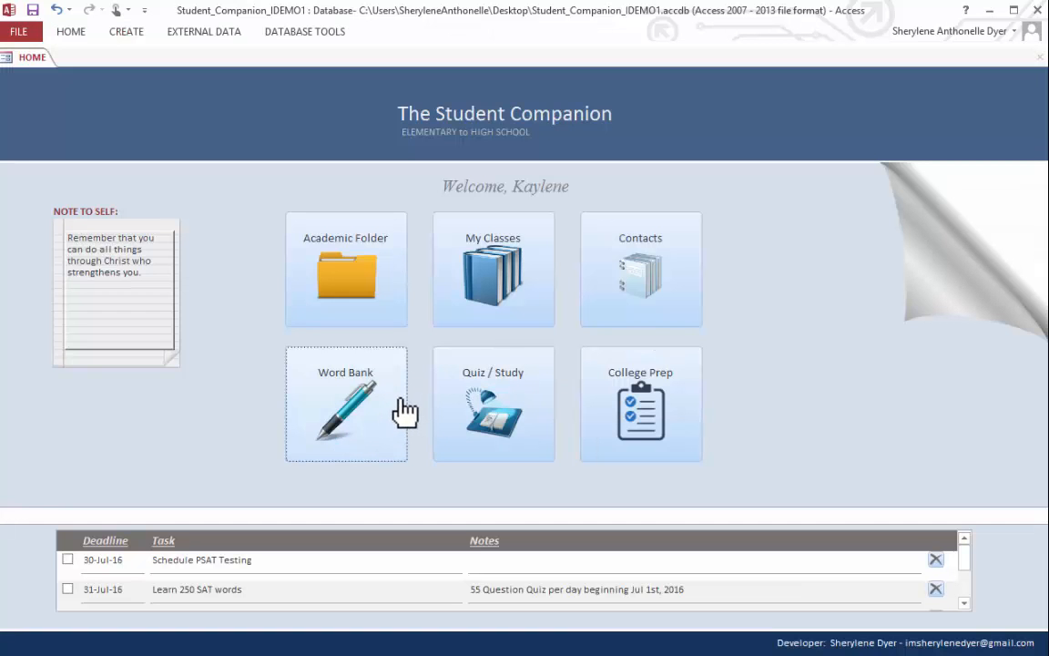
- Launch a quiz on the subject Business 101 with 3 questions, leaving the grade blank
left_click(494, 398)
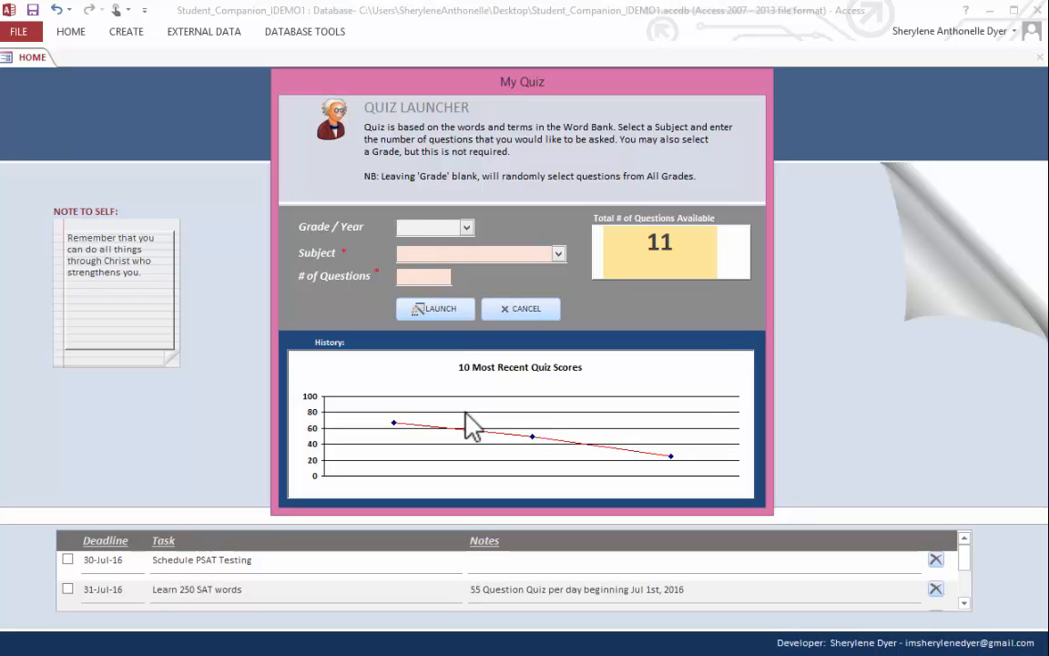
left_click(559, 253)
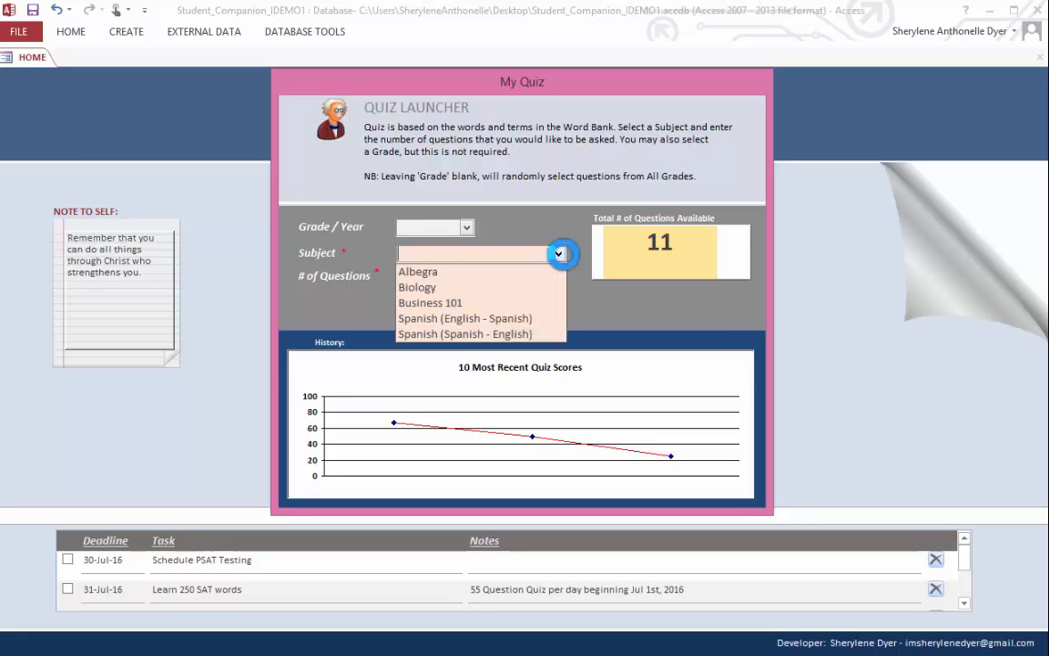
left_click(526, 304)
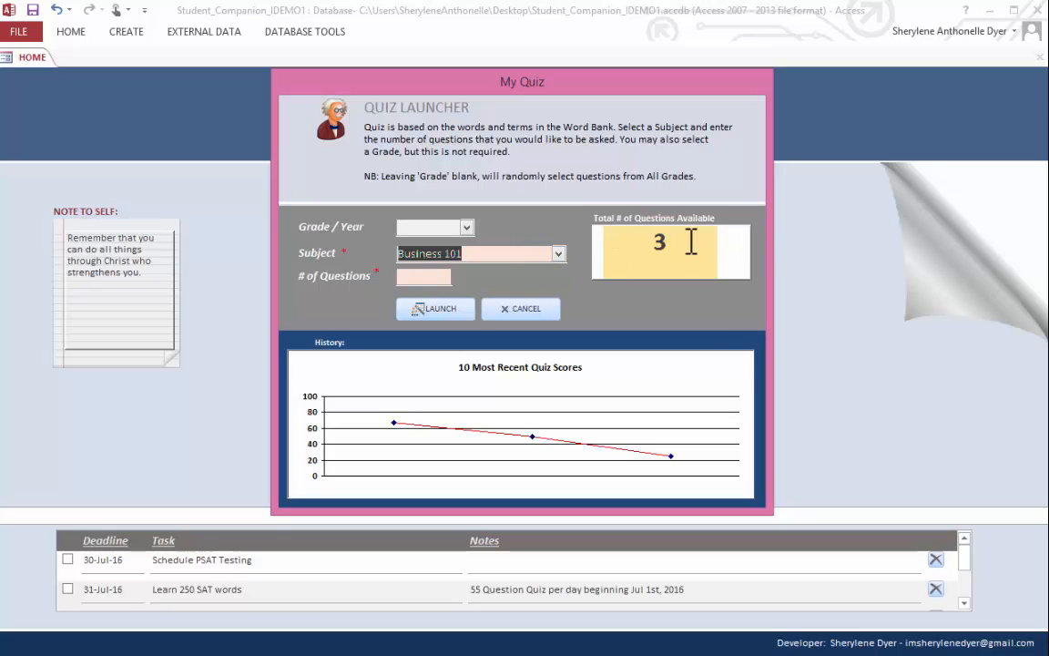
left_click(428, 276)
type("3")
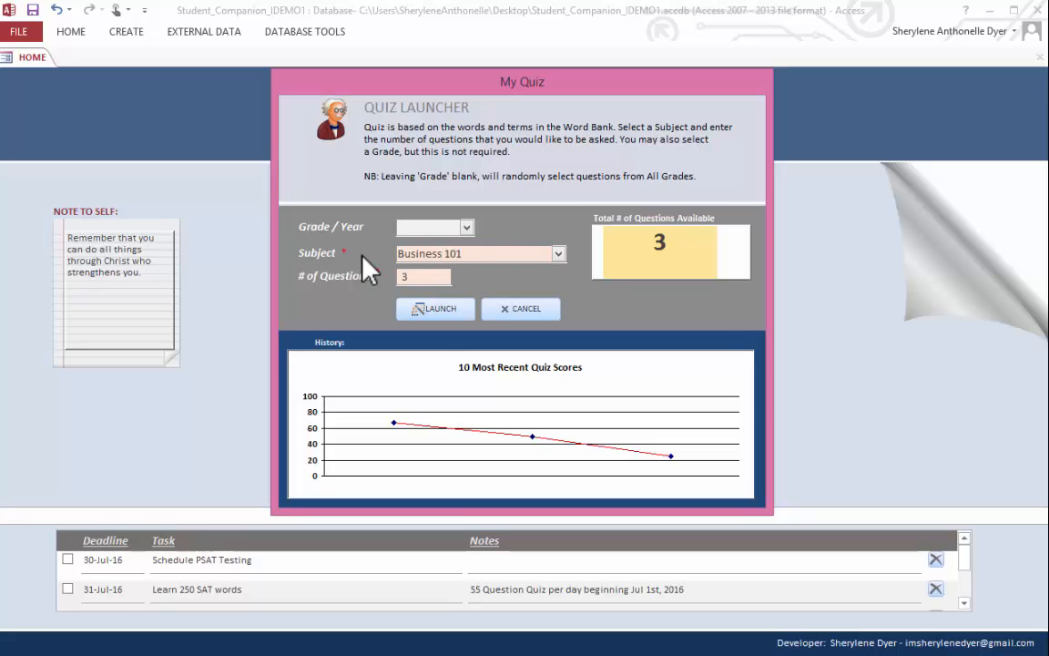
left_click(433, 314)
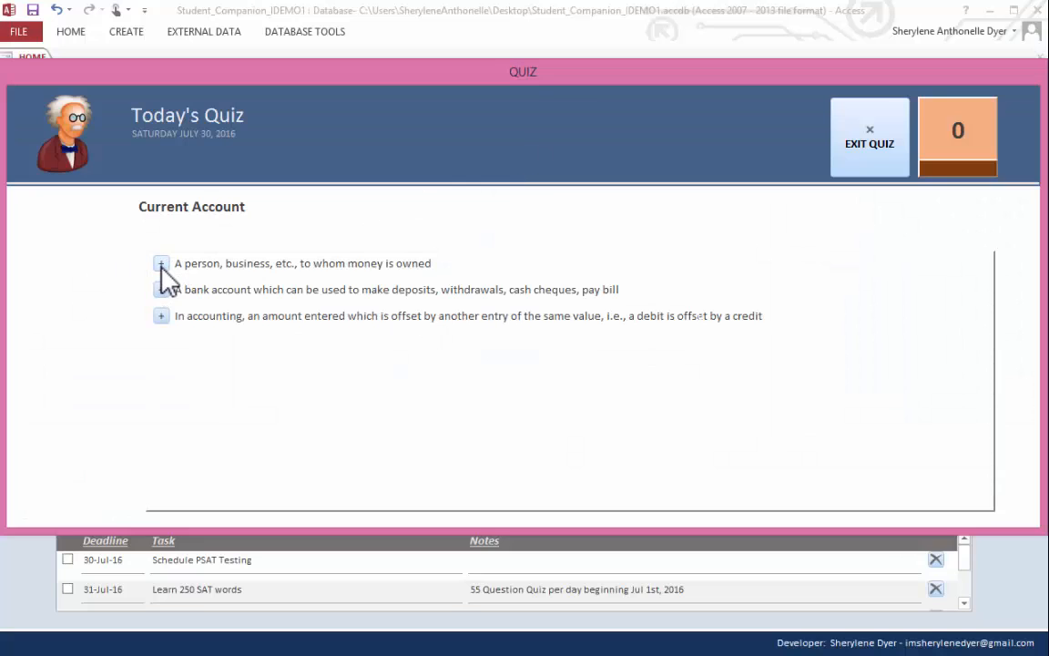
- Answer Current Account with the person to whom money is owned, Creditor with the privately controlled economic system, and Concept with a thought or notion
left_click(161, 265)
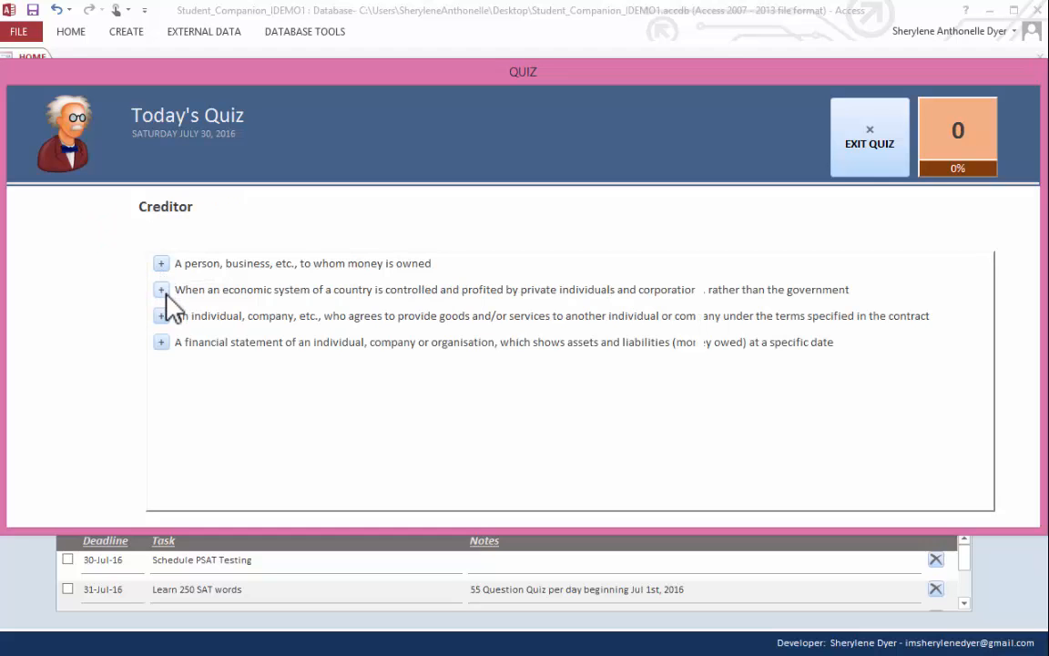
left_click(162, 290)
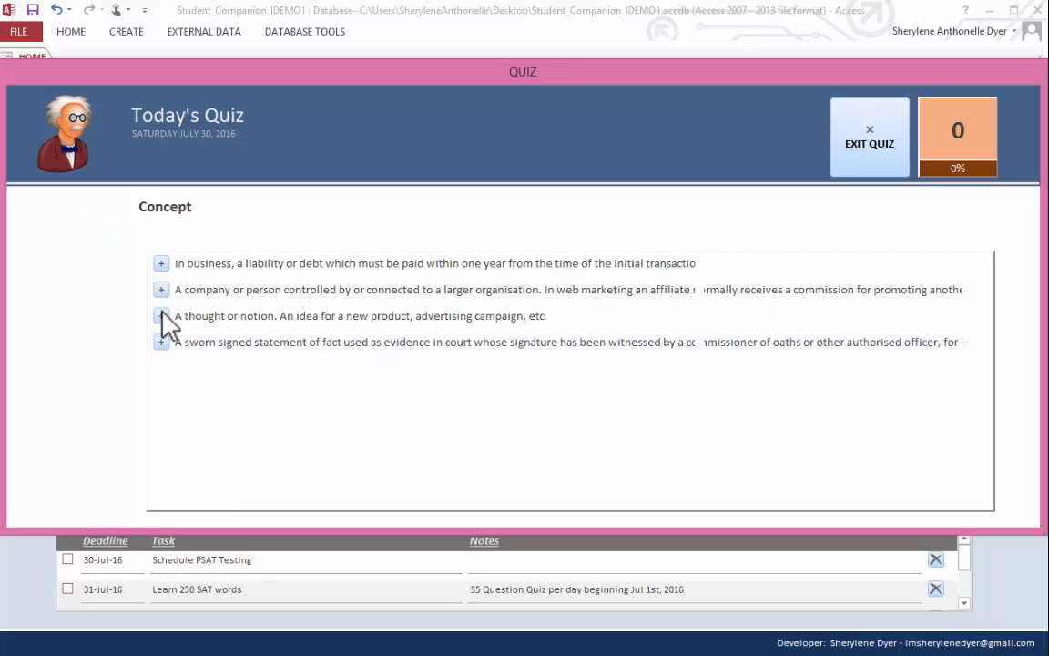
left_click(162, 316)
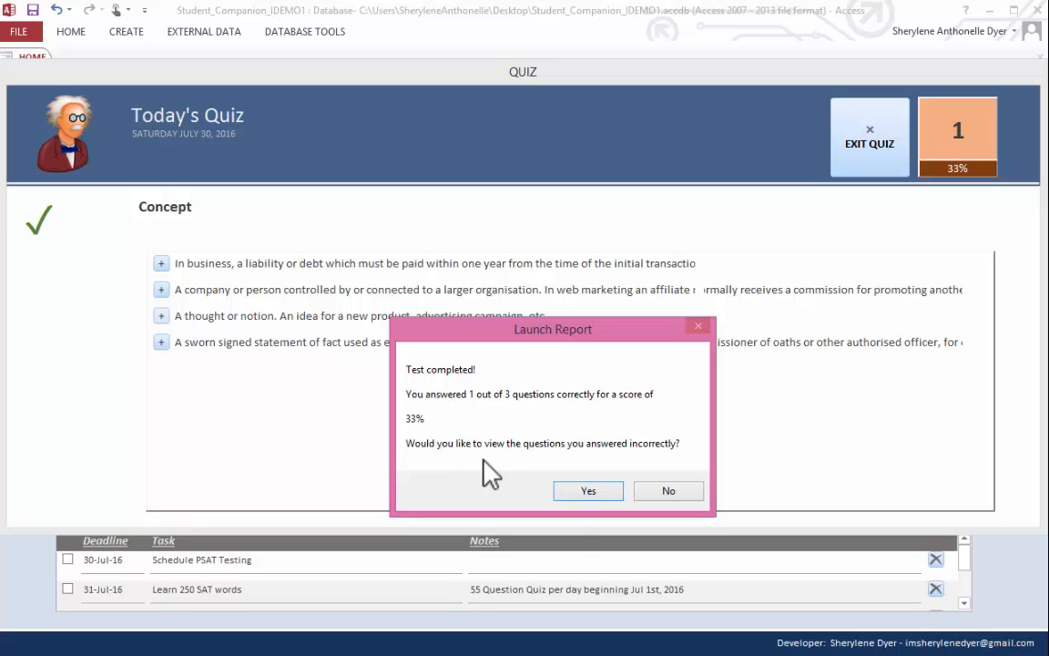
- Open the review report of the incorrectly answered quiz questions and enlarge it for reading
left_click(586, 493)
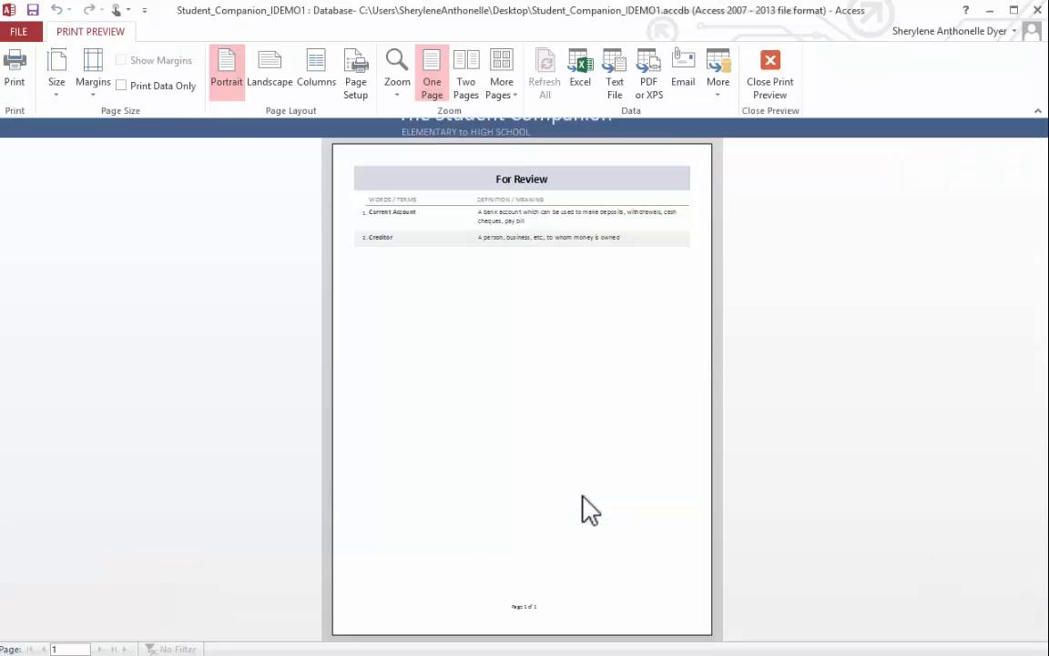
left_click(590, 278)
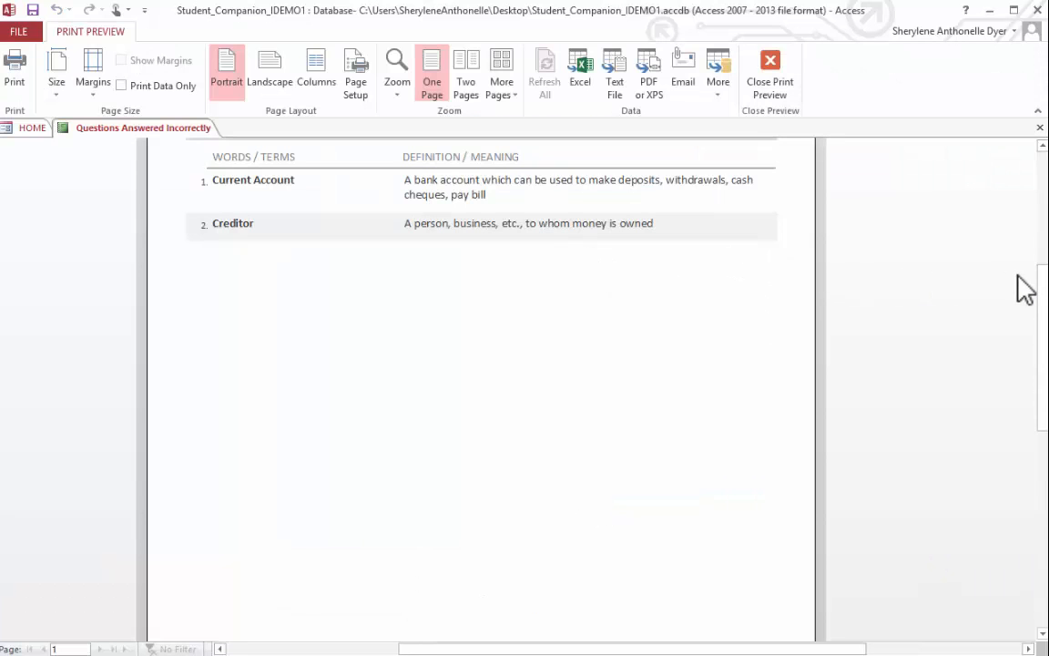
- Close the review report of incorrectly answered questions and open the College Prep section
left_click_drag(1045, 288, 1042, 240)
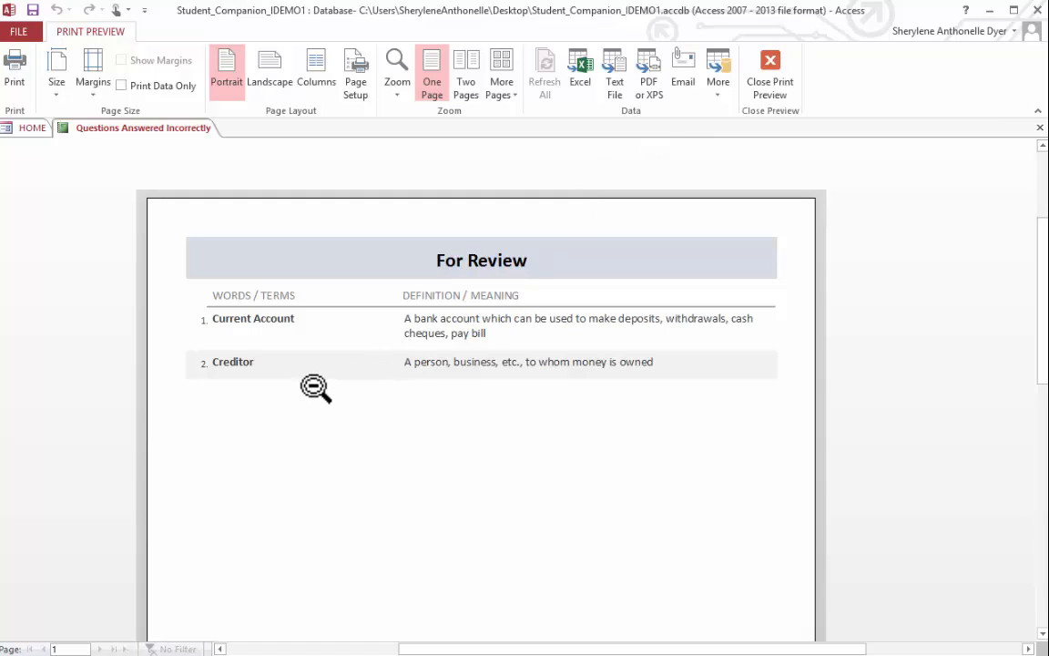
left_click(1039, 128)
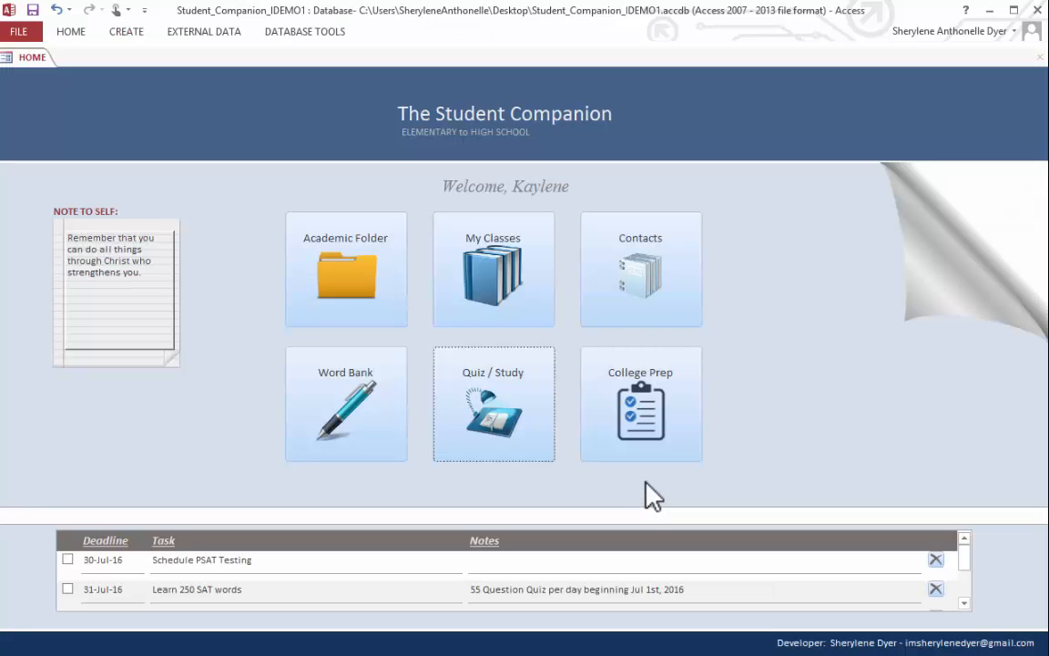
left_click(668, 427)
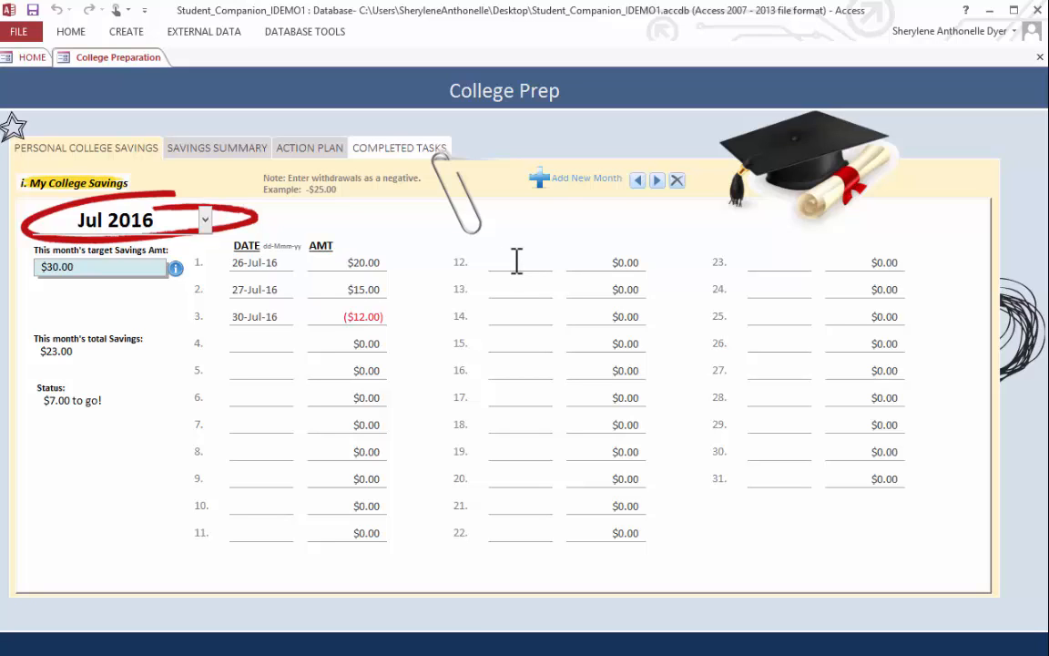
- Add a new month to the college savings, Aug 2016, with a target savings amount of $45.00
left_click(559, 191)
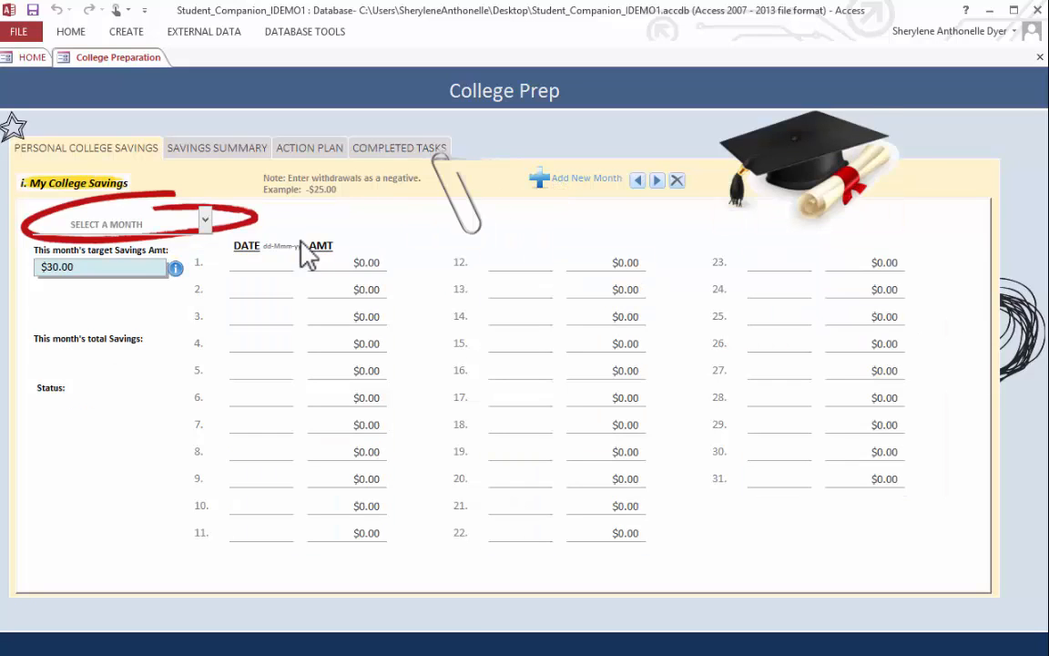
left_click(205, 218)
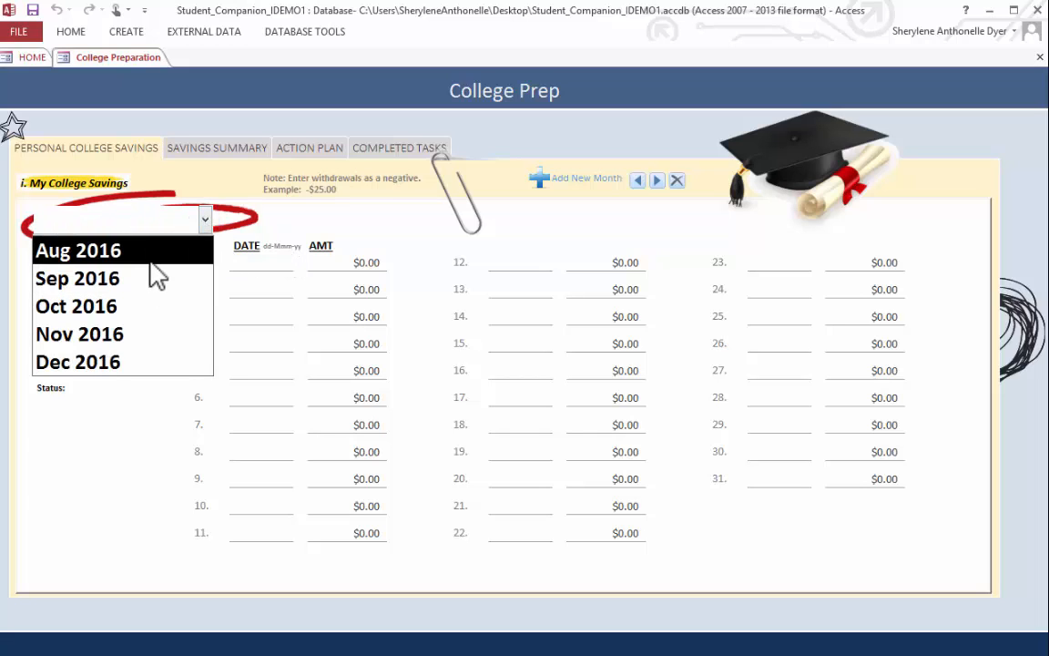
left_click(151, 263)
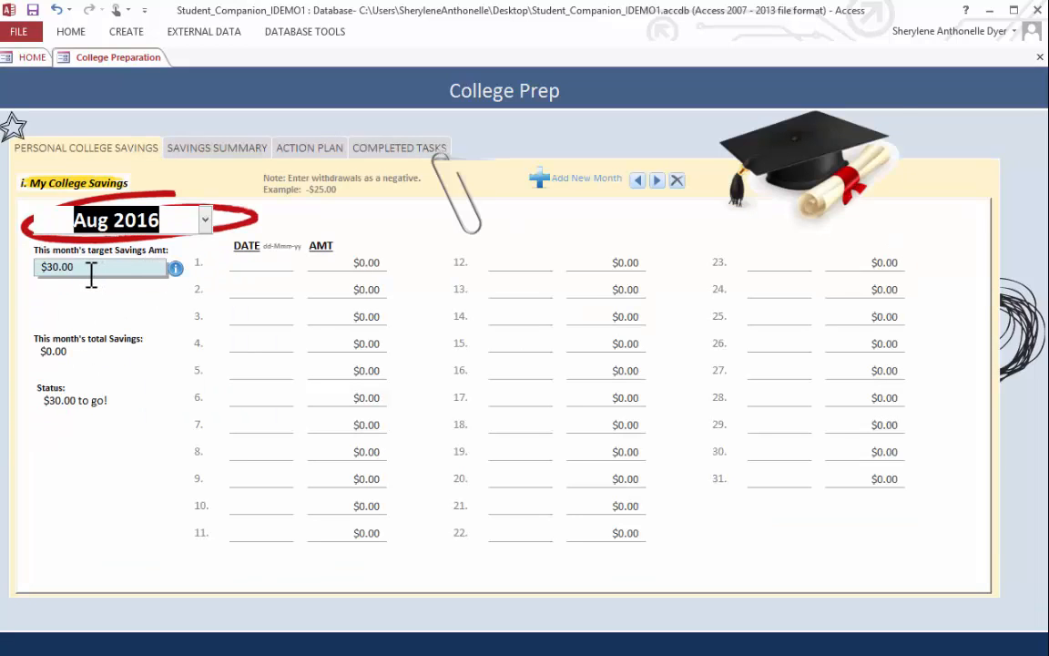
left_click_drag(91, 270, 46, 269)
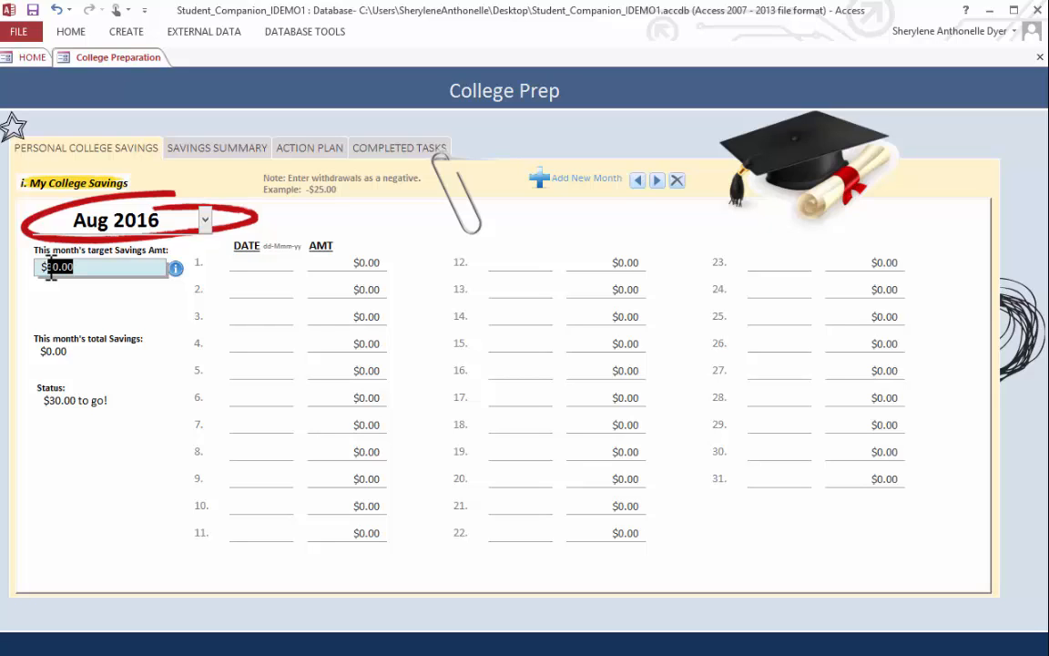
type("45")
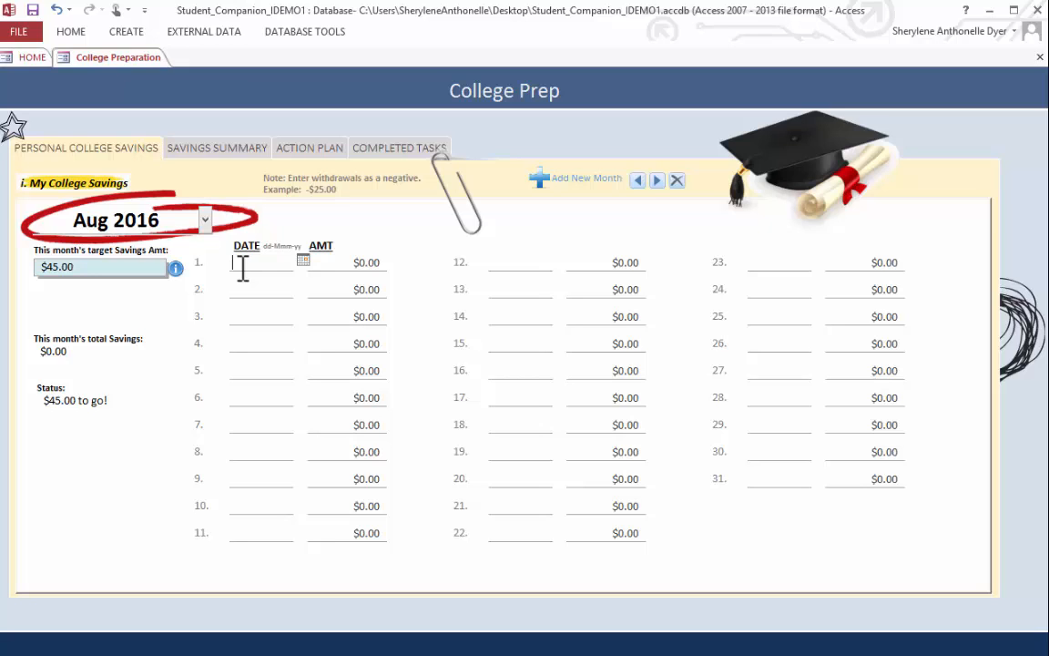
- Record a $20.00 deposit dated 02-Aug-16 as the first savings entry for August
left_click(303, 261)
left_click(301, 276)
left_click(217, 307)
key("Tab")
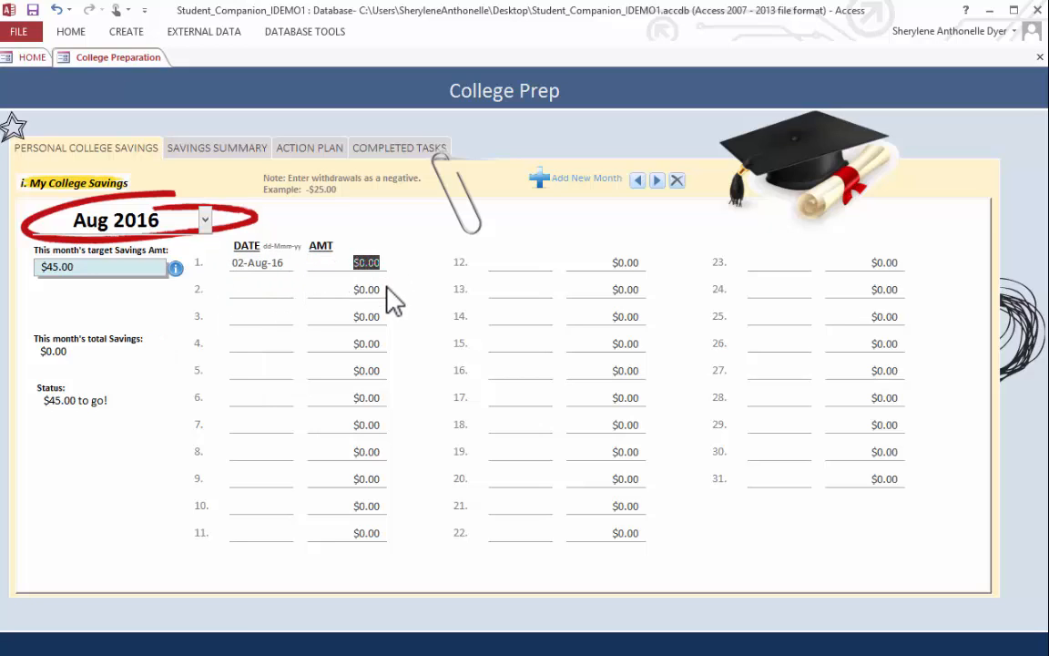
type("20")
- Record a $22.00 deposit dated 12-Aug-16 as the second savings entry
left_click(260, 289)
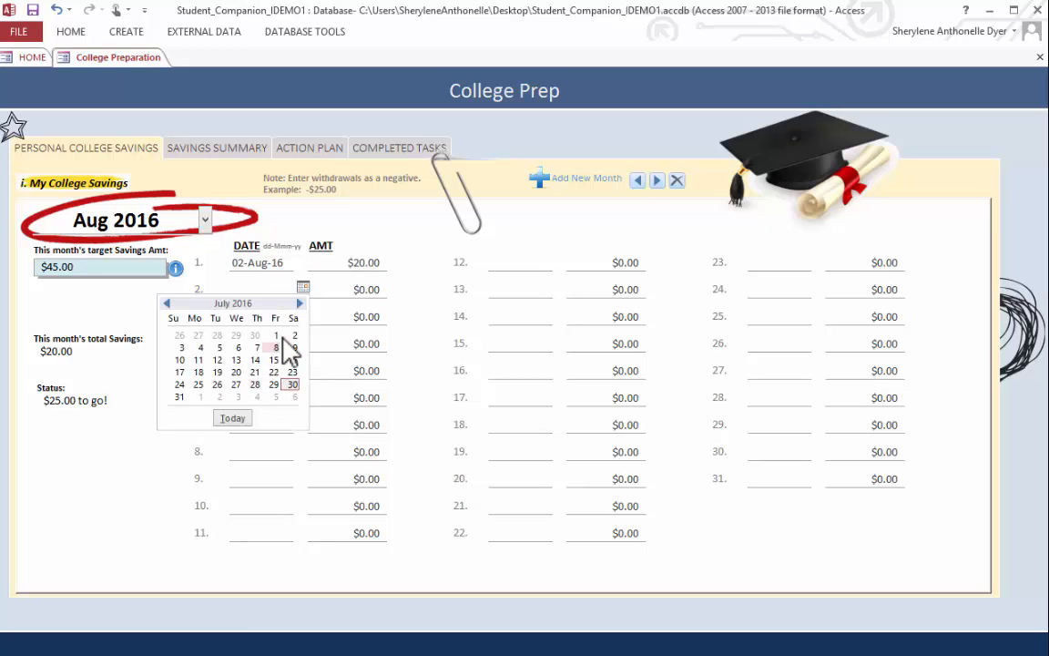
left_click(299, 303)
left_click(275, 347)
key("Tab")
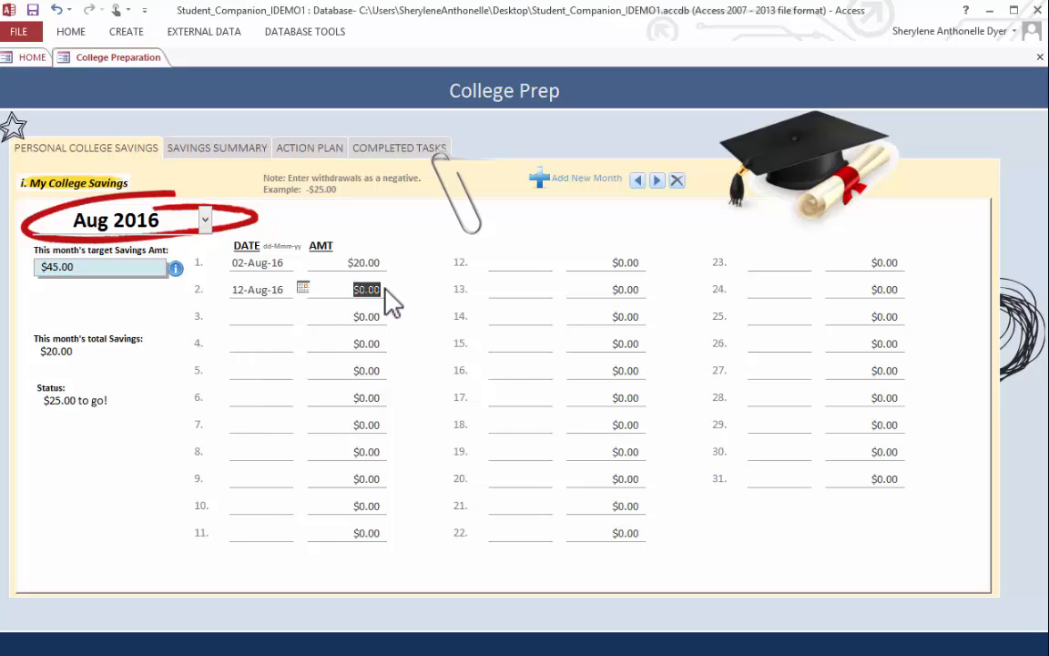
type("22")
- Record a $9.00 withdrawal dated 18-Aug-16 as the third savings entry, entering it as a negative amount
key("Tab")
type("8/18/2016")
key("Tab")
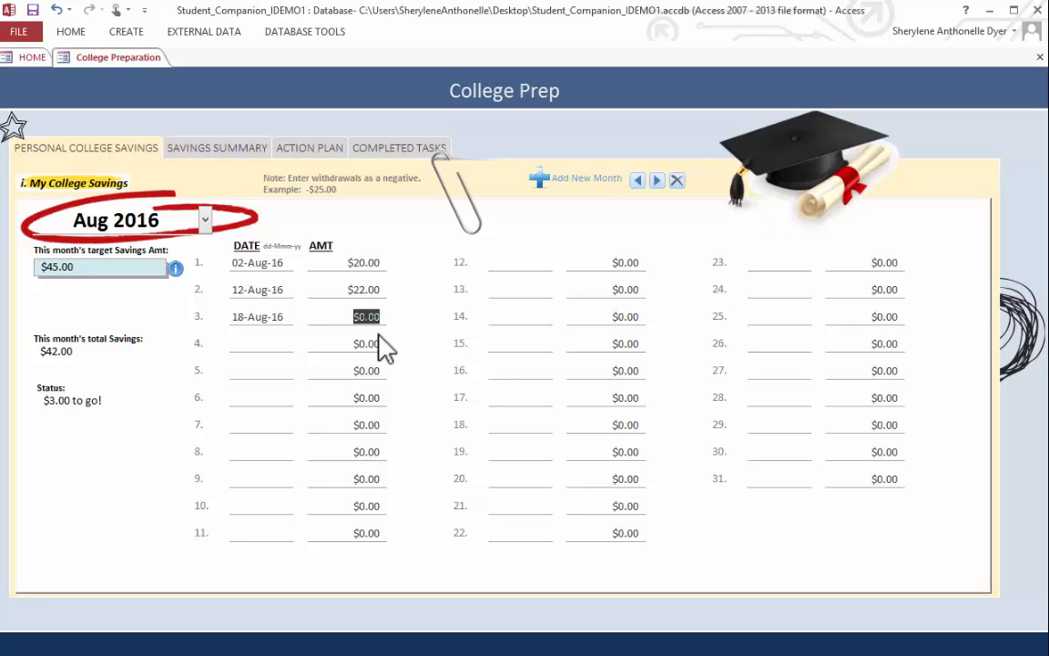
type("-9")
- Record a $14.00 deposit dated 25-Aug-16 as the fourth savings entry
left_click(263, 349)
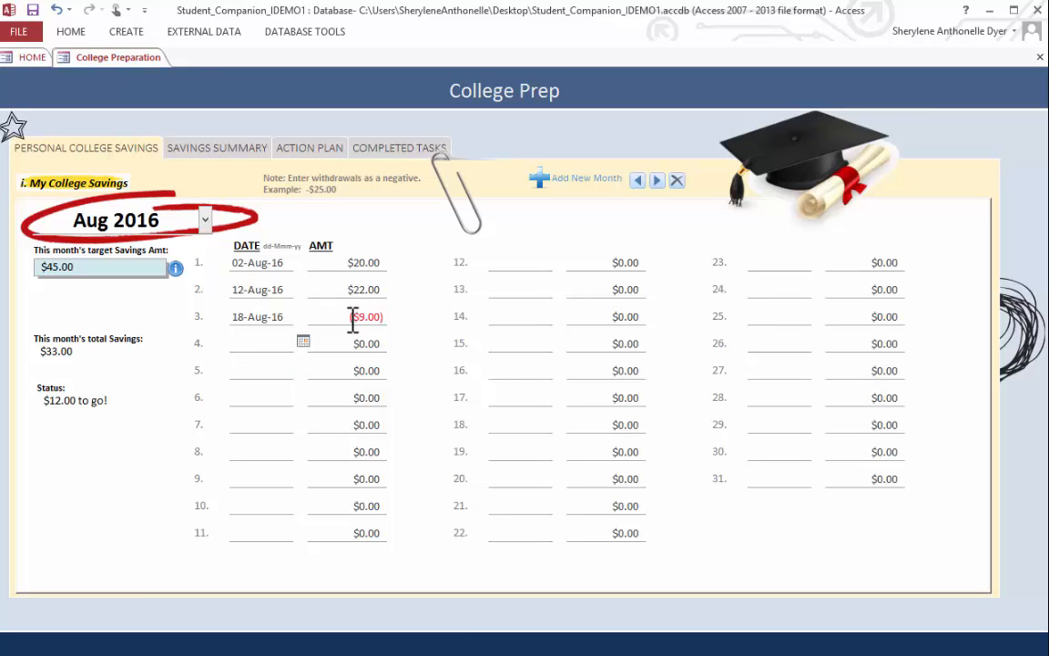
left_click(303, 341)
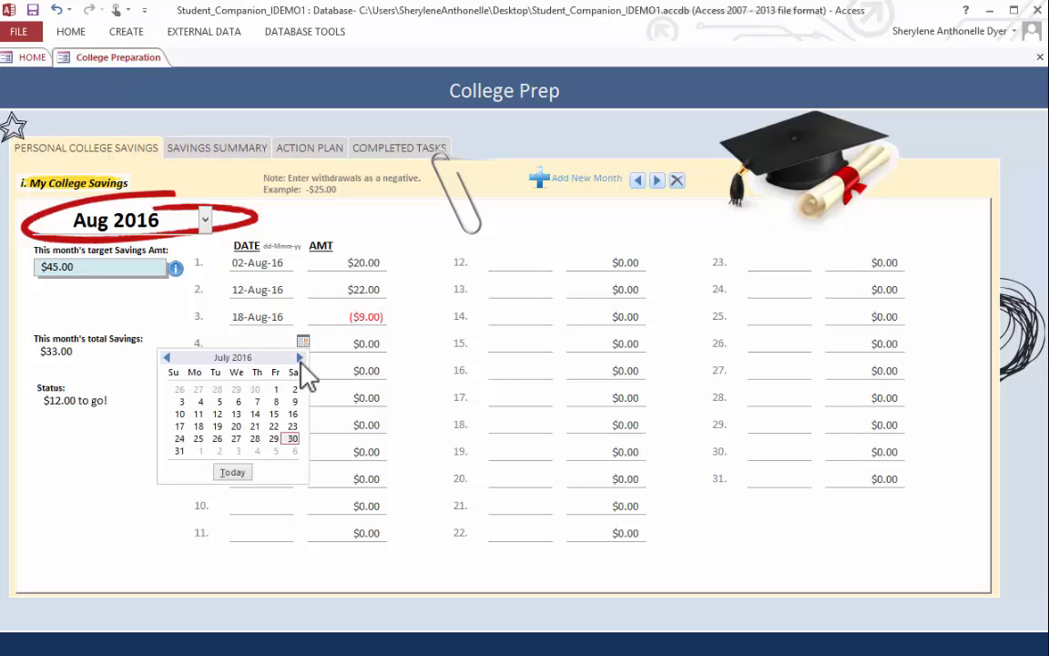
left_click(255, 426)
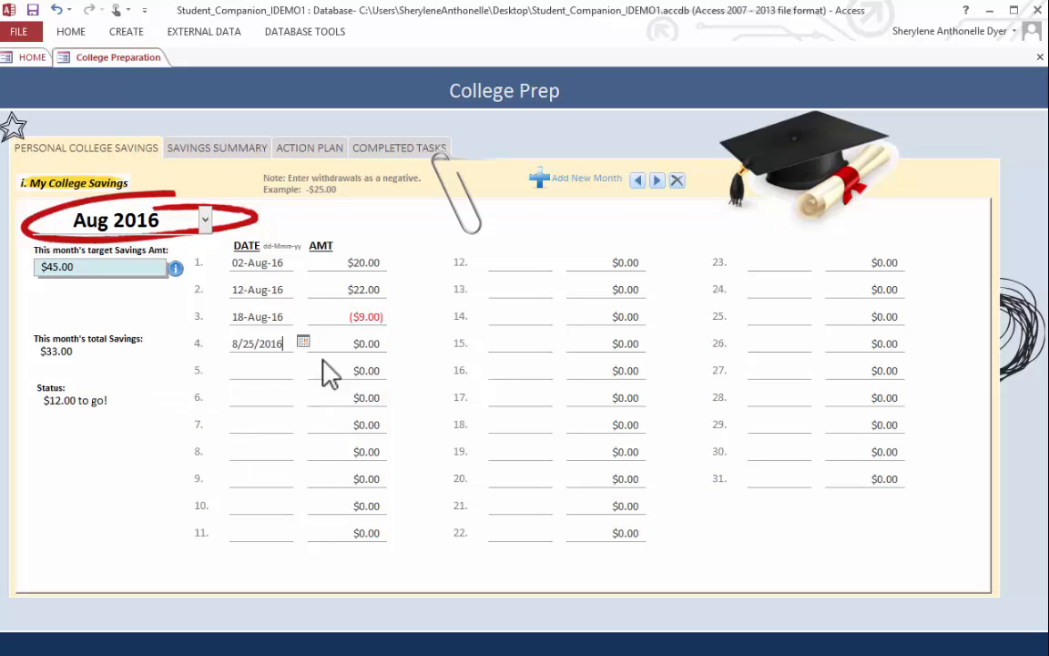
key("Tab")
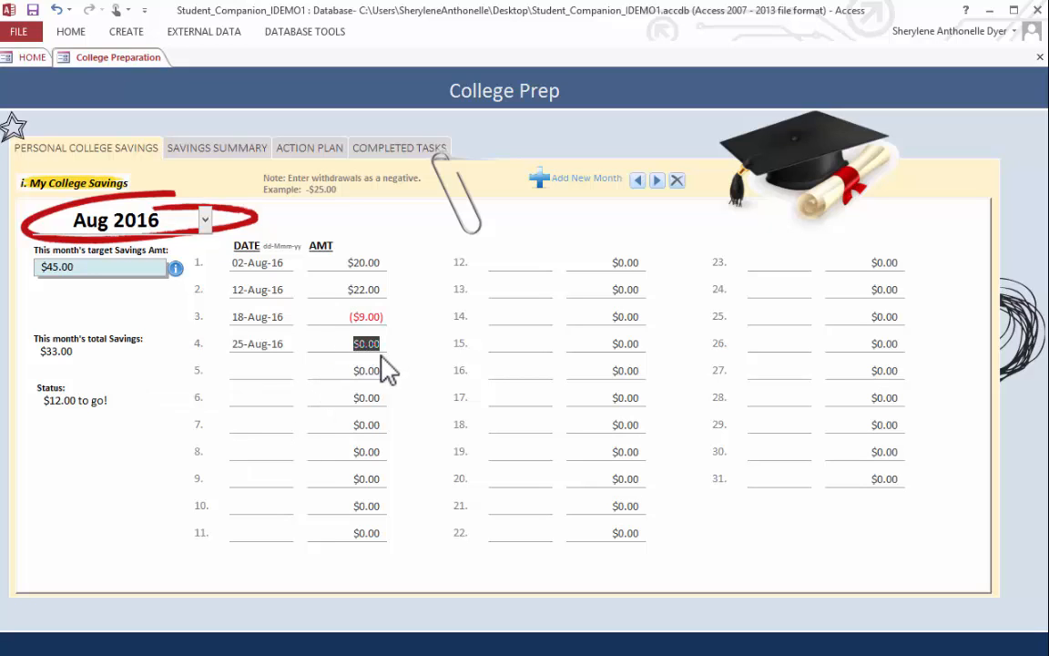
type("14")
key("Tab")
left_click(354, 378)
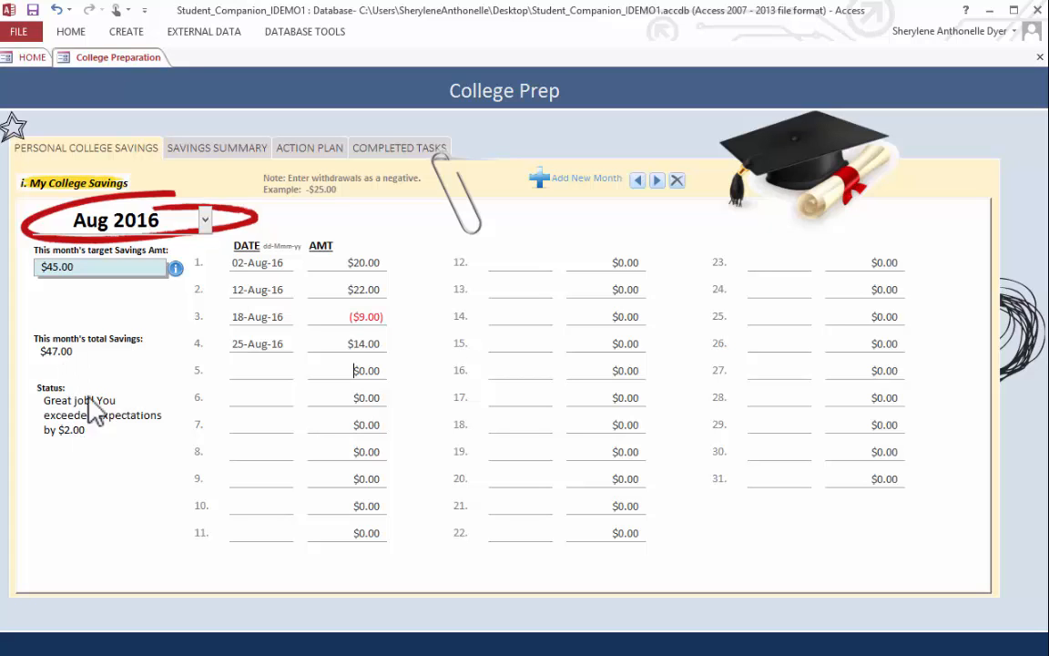
- View the Savings Summary chart and the active tasks in the Action Plan
left_click(222, 151)
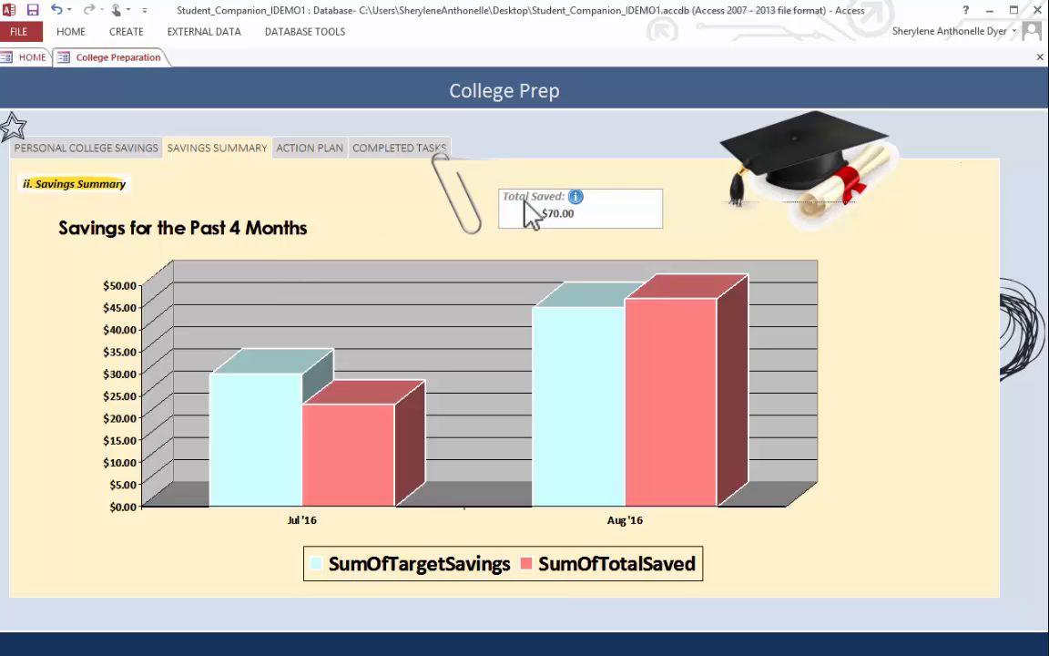
left_click(335, 154)
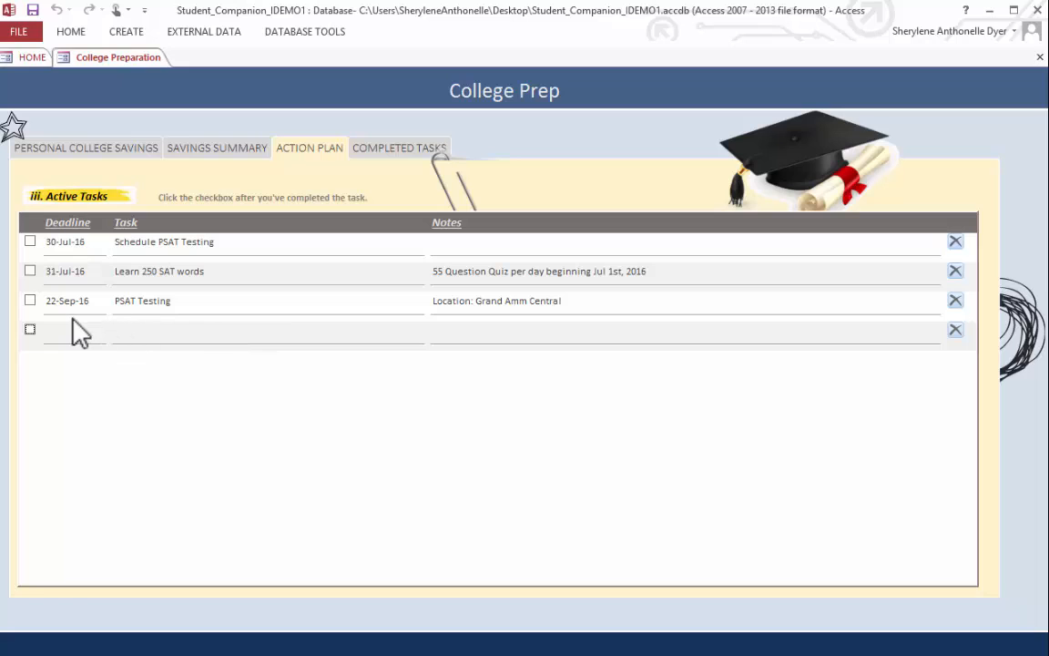
- Look through the task list on the home page to compare it with the Action Plan
left_click(26, 54)
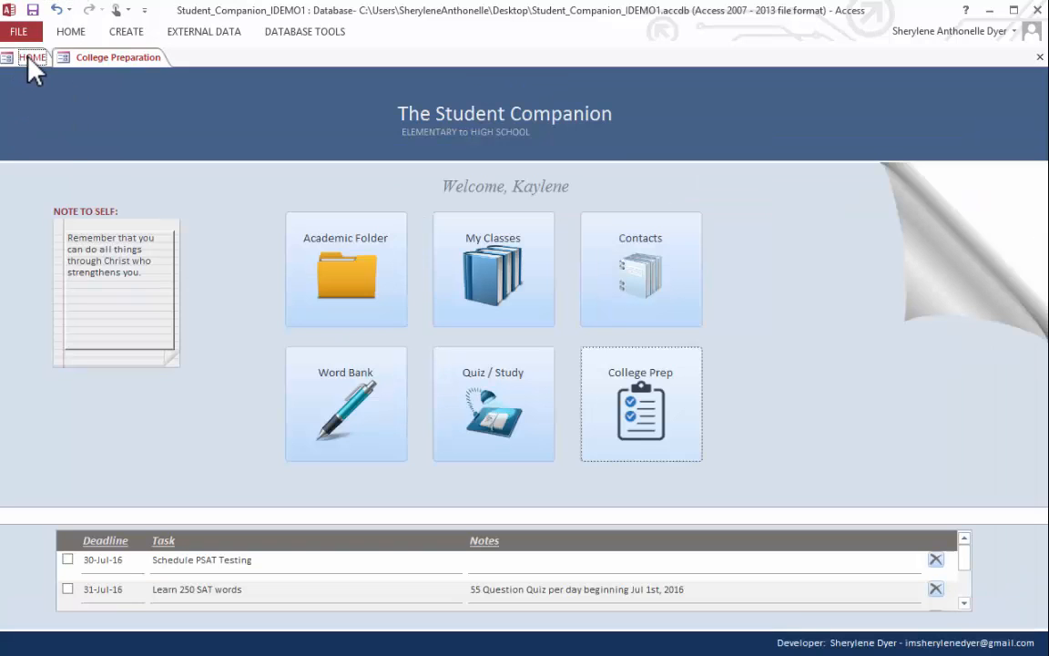
left_click(965, 572)
left_click(963, 602)
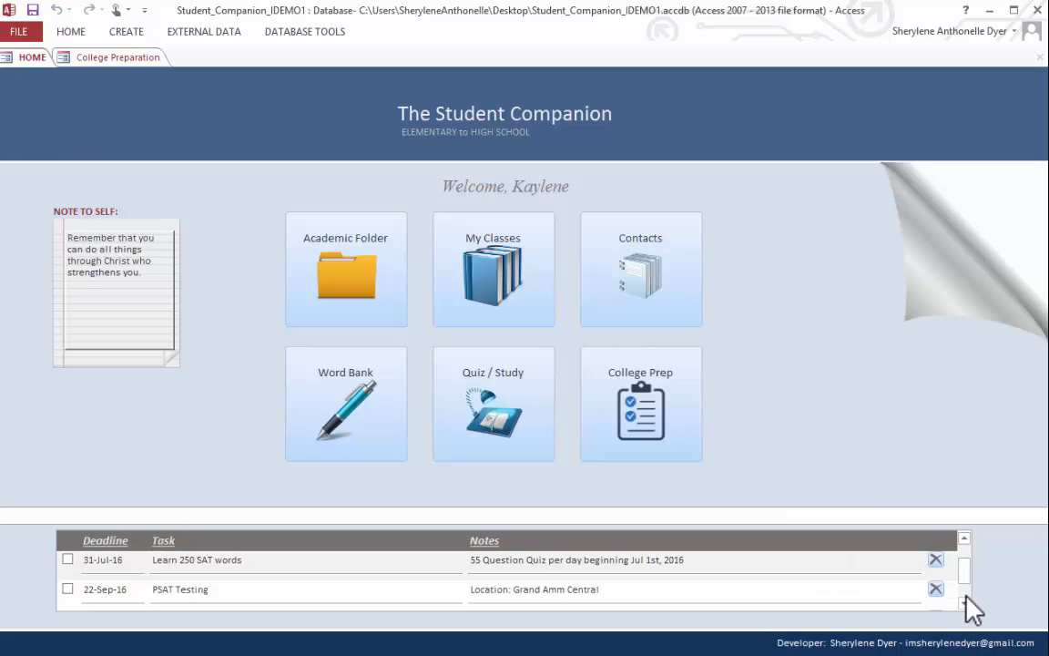
left_click(963, 602)
left_click_drag(962, 597, 964, 544)
- Add the Action Plan task "Submit College Application to the University of Howersworth" with deadline 24-Sep-16 and the university's contact e-mail as its note
left_click(161, 61)
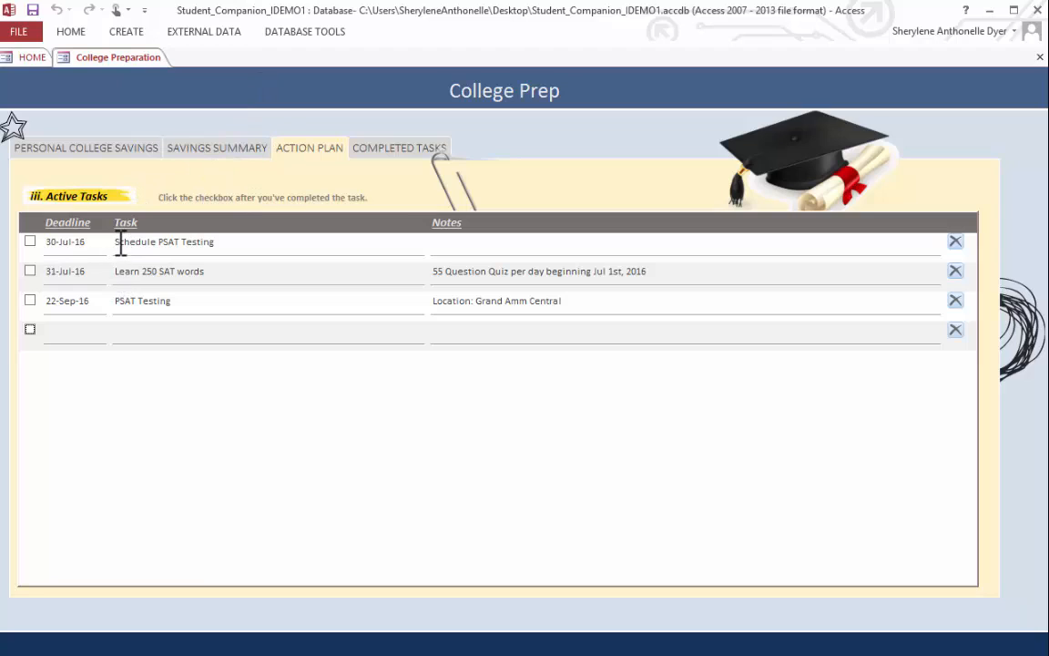
left_click(78, 334)
type("24-")
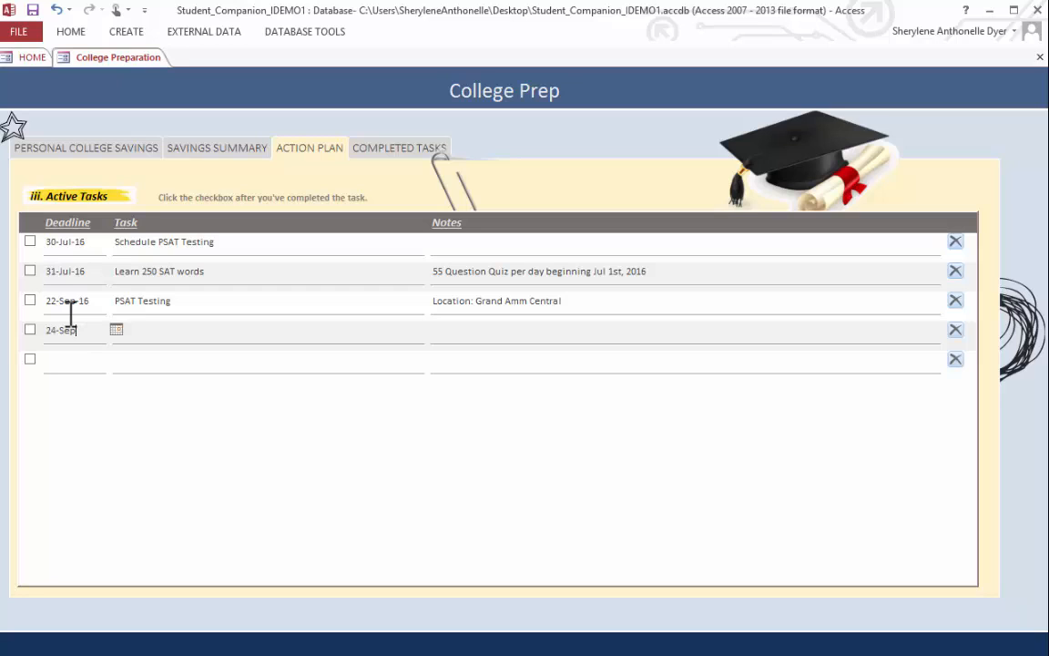
type("Sep")
key("Tab")
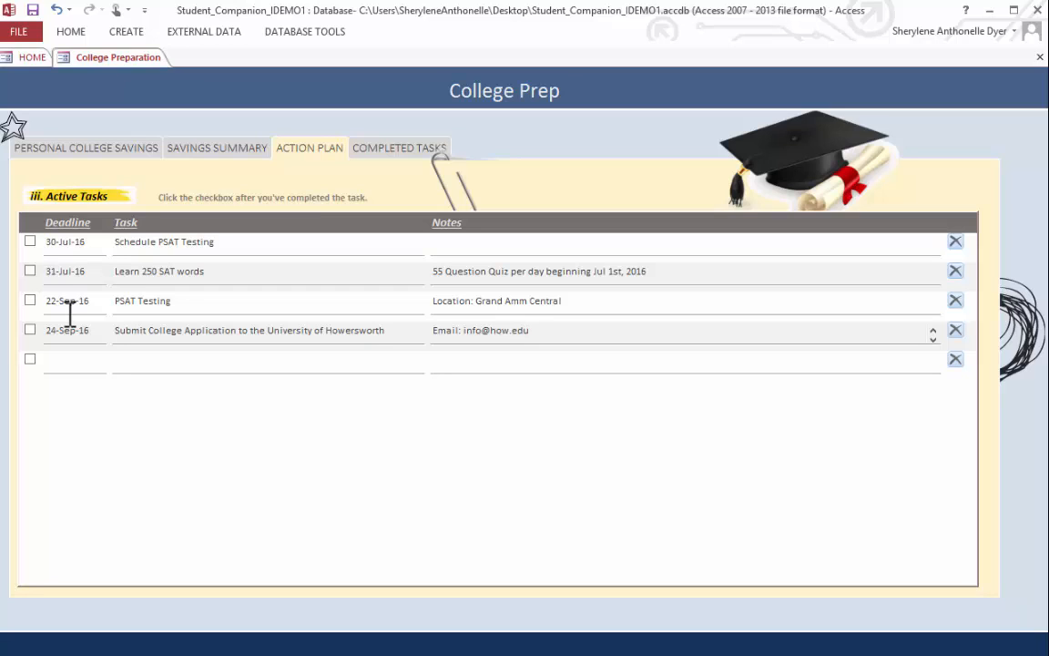
left_click(602, 300)
- Mark the "Learn 250 SAT words" task as completed and check it in the Completed Tasks list
left_click(30, 271)
left_click(382, 151)
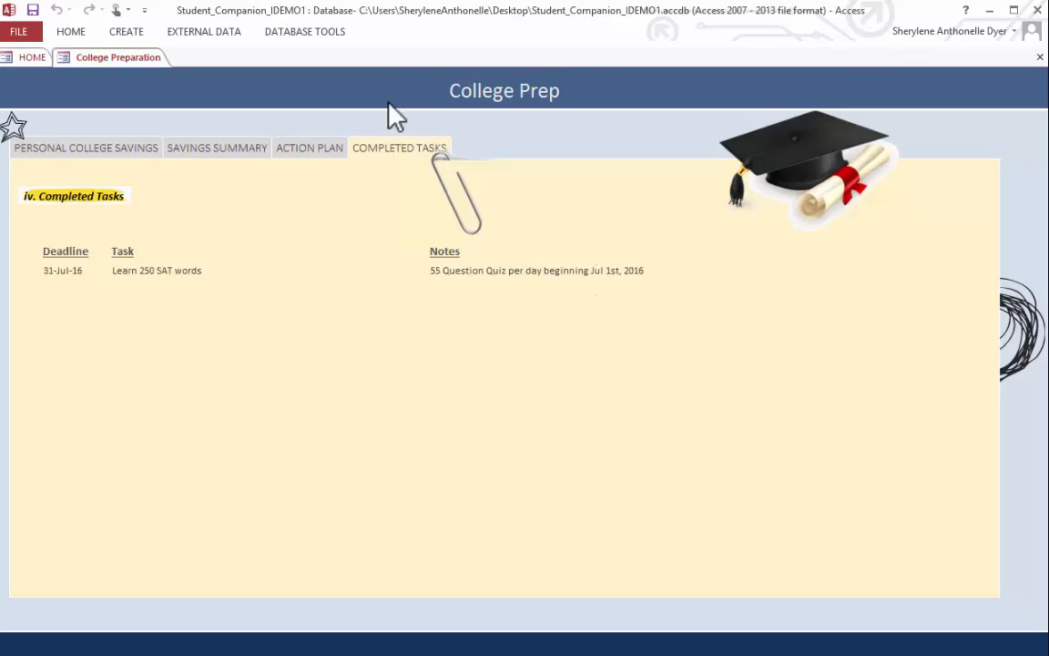
left_click(320, 149)
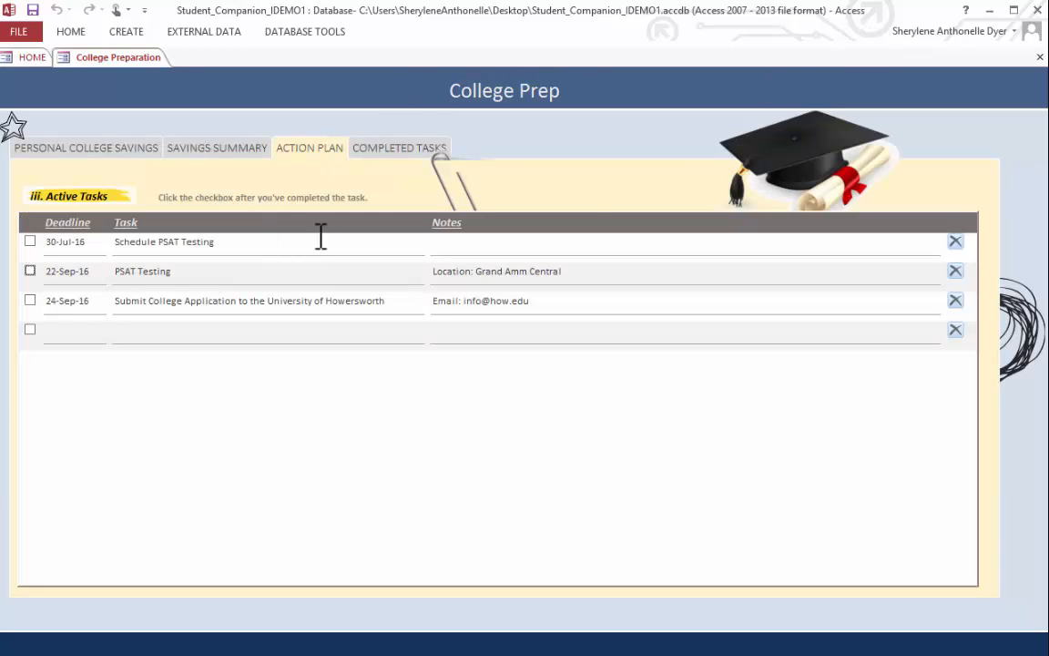
- Close the College Preparation form and mark "Schedule PSAT Testing" as completed in the home page's task list
left_click(1040, 57)
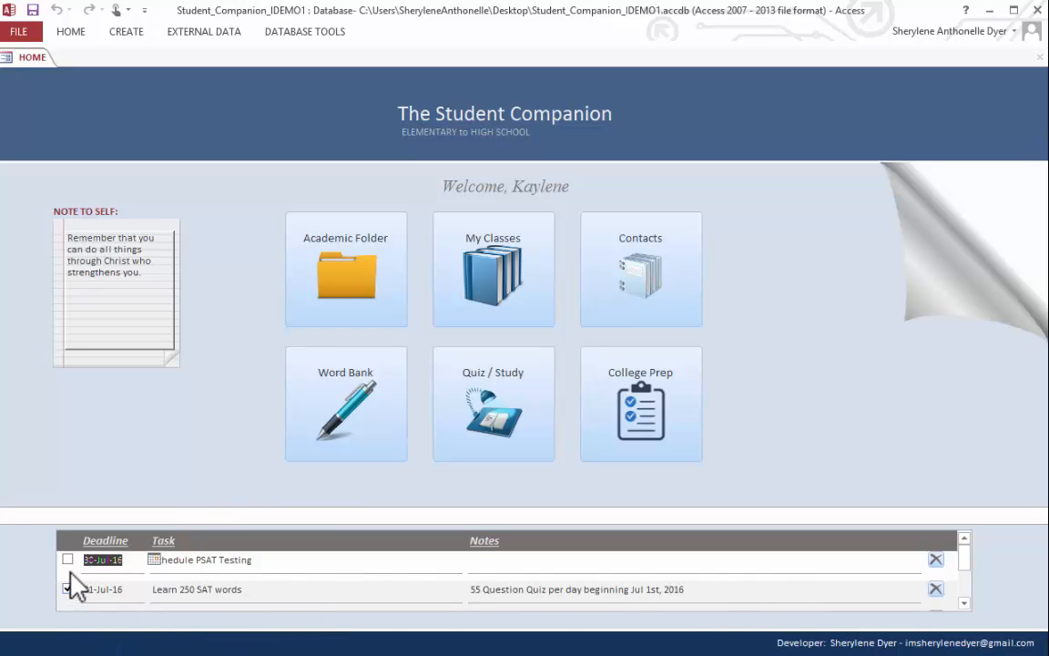
left_click(194, 560)
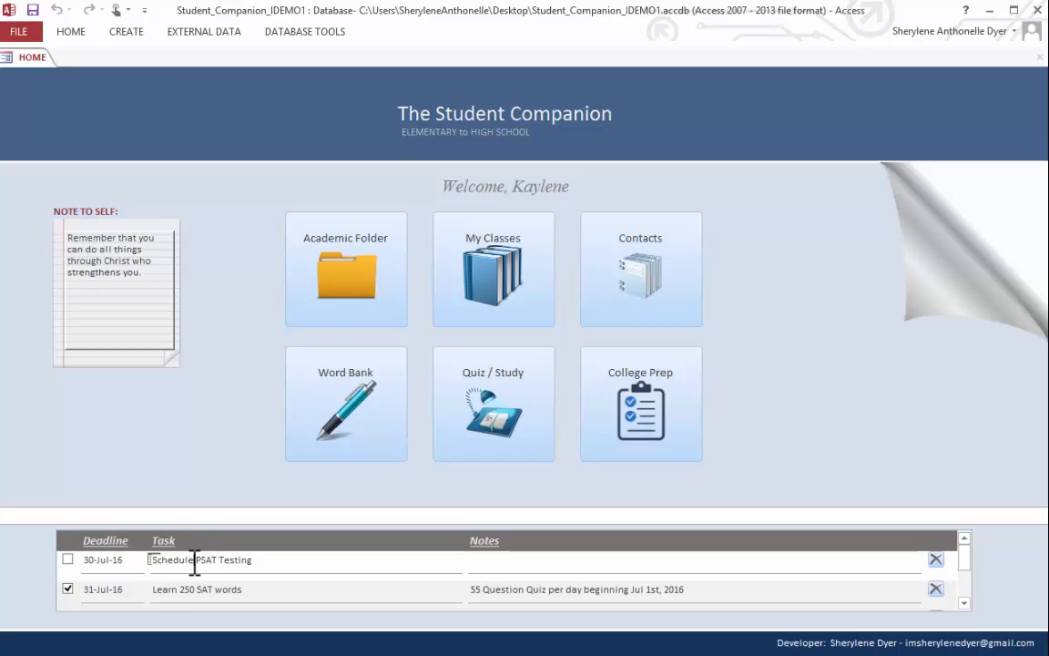
left_click(67, 559)
left_click(963, 574)
left_click_drag(964, 572, 965, 568)
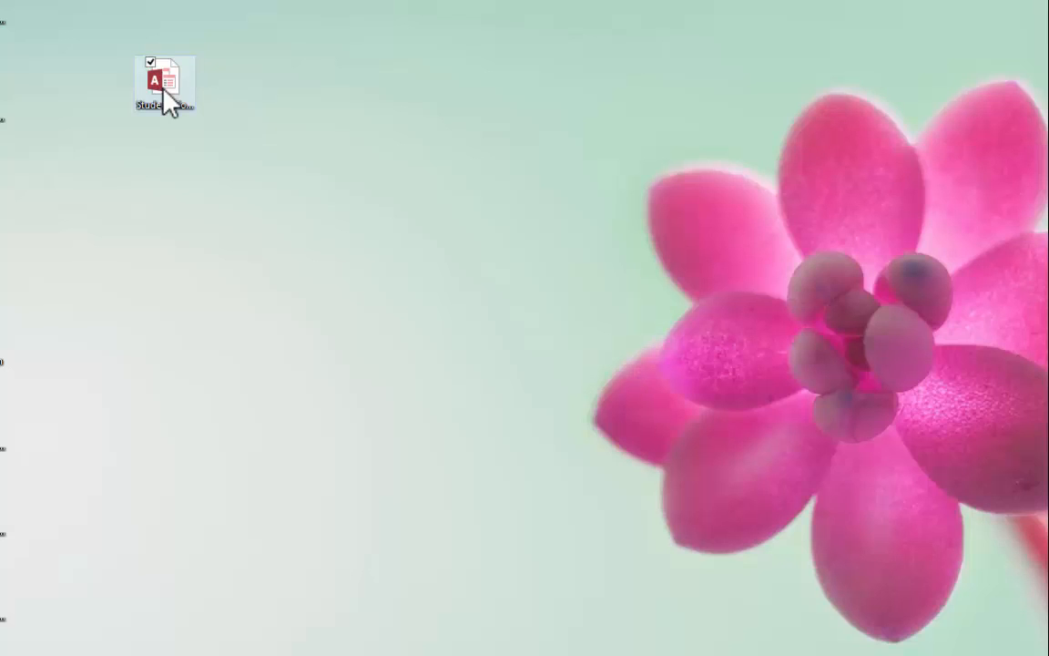
- Reopen the Student Companion database from the desktop and log in with the account password
left_click(165, 90)
double_click(164, 90)
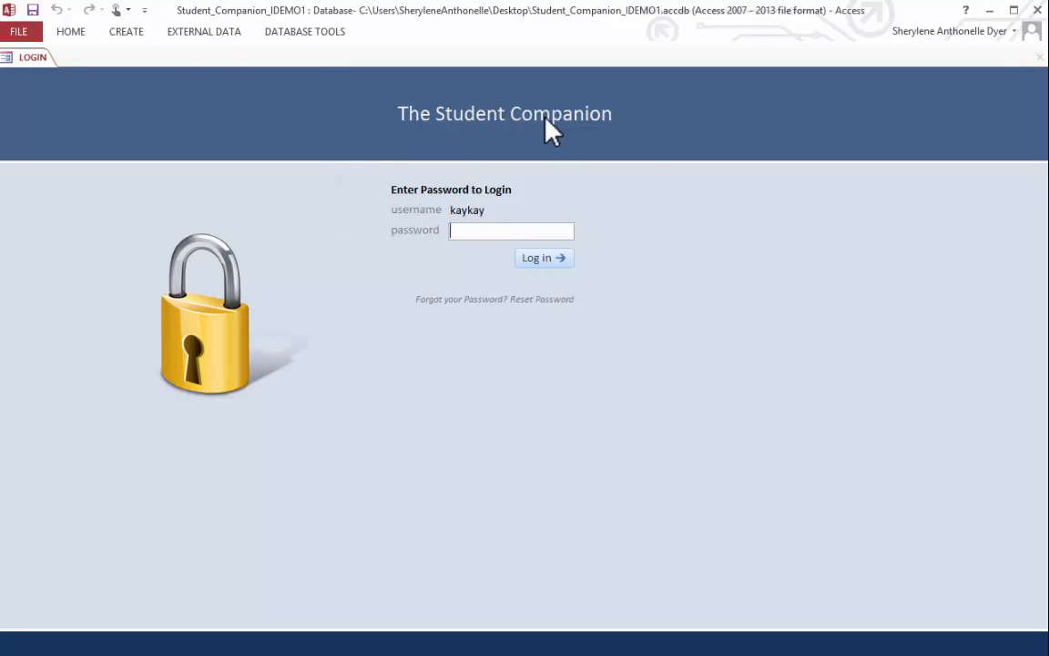
type("*********")
key("Return")
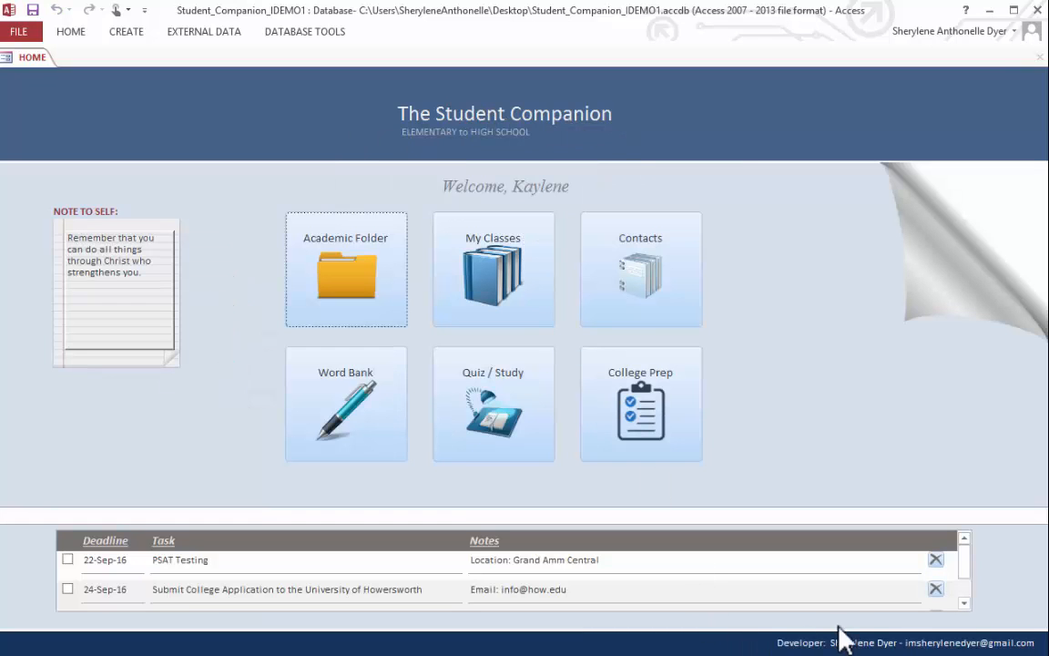
- Look through the remaining tasks on the home page and close the database
left_click(963, 587)
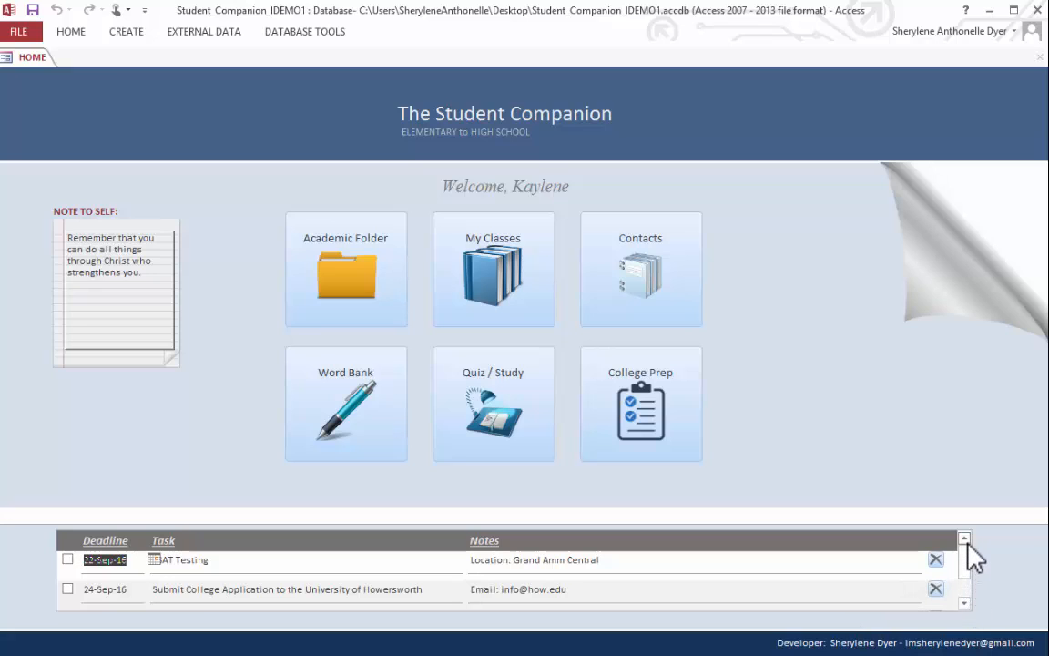
left_click(964, 603)
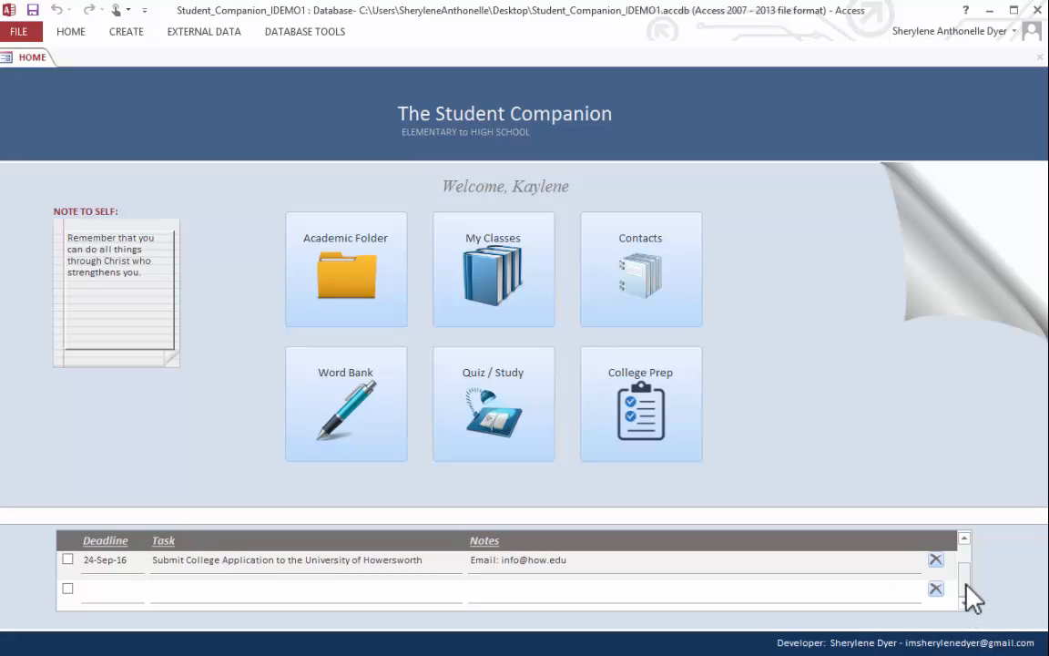
left_click(963, 538)
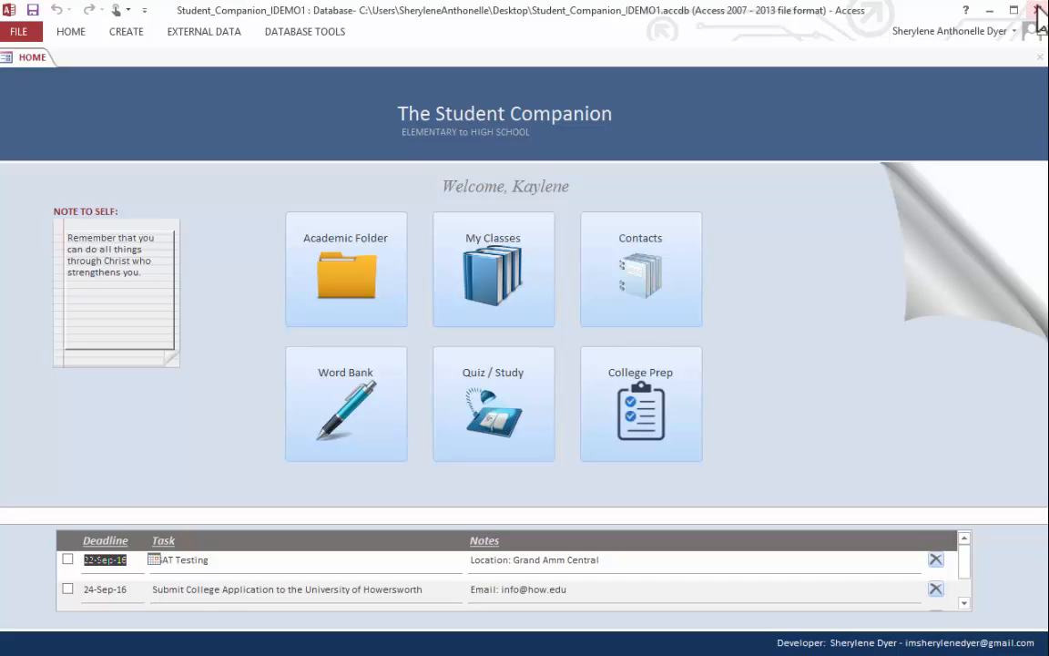
left_click(1038, 10)
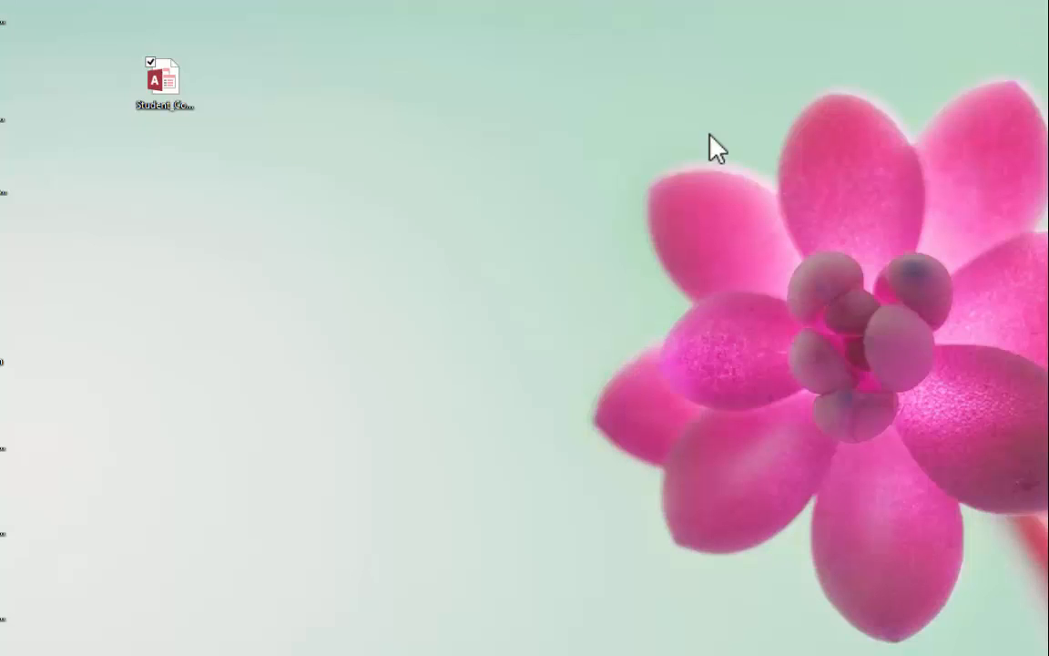
- Reopen the Student Companion database and reset the login password, entering the authorization code and the new password twice
double_click(159, 99)
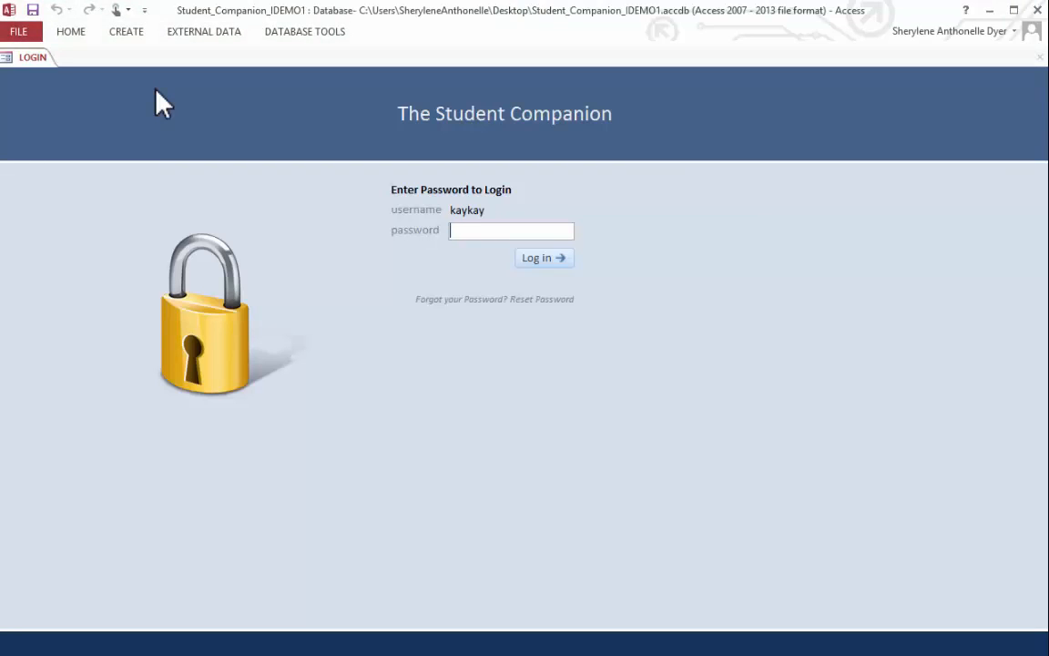
left_click(436, 305)
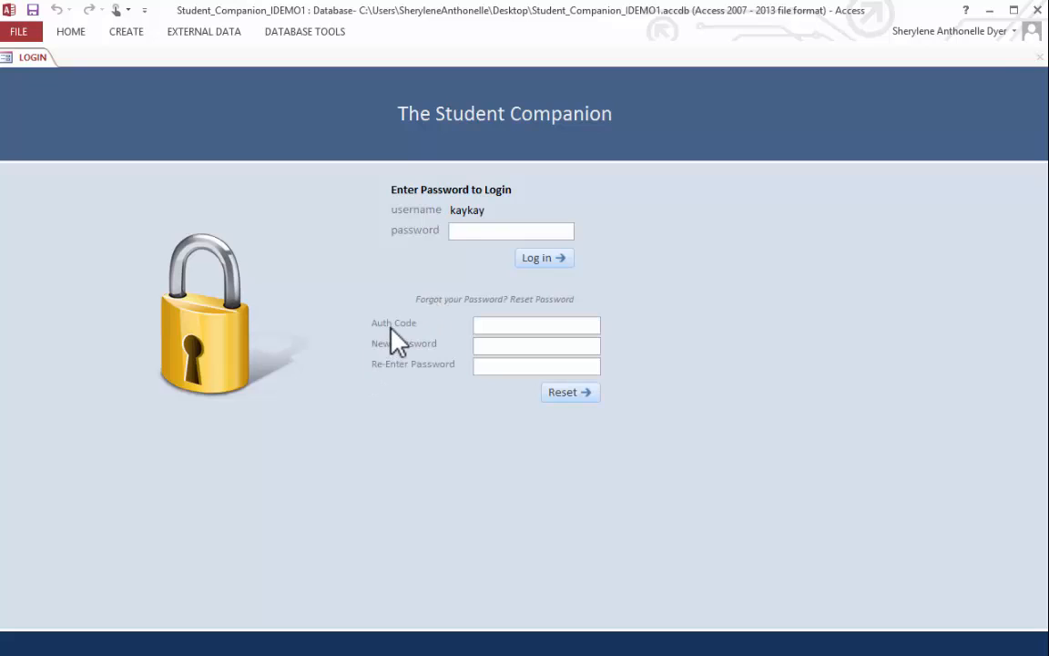
left_click(485, 328)
type("5555")
left_click(489, 345)
type("********")
key("Tab")
type("********")
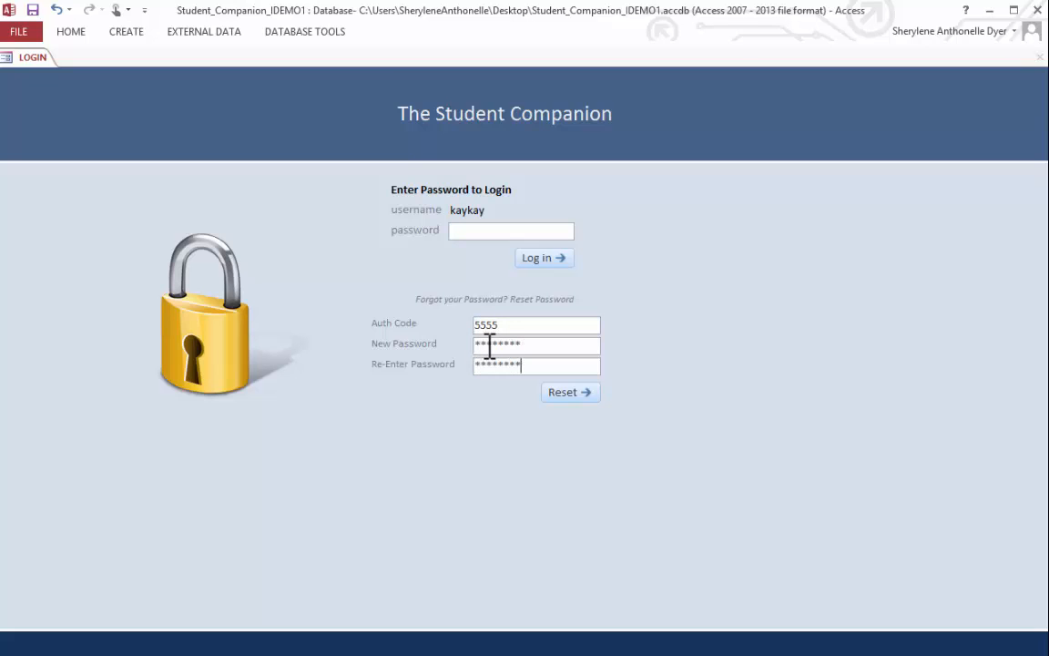
left_click(558, 394)
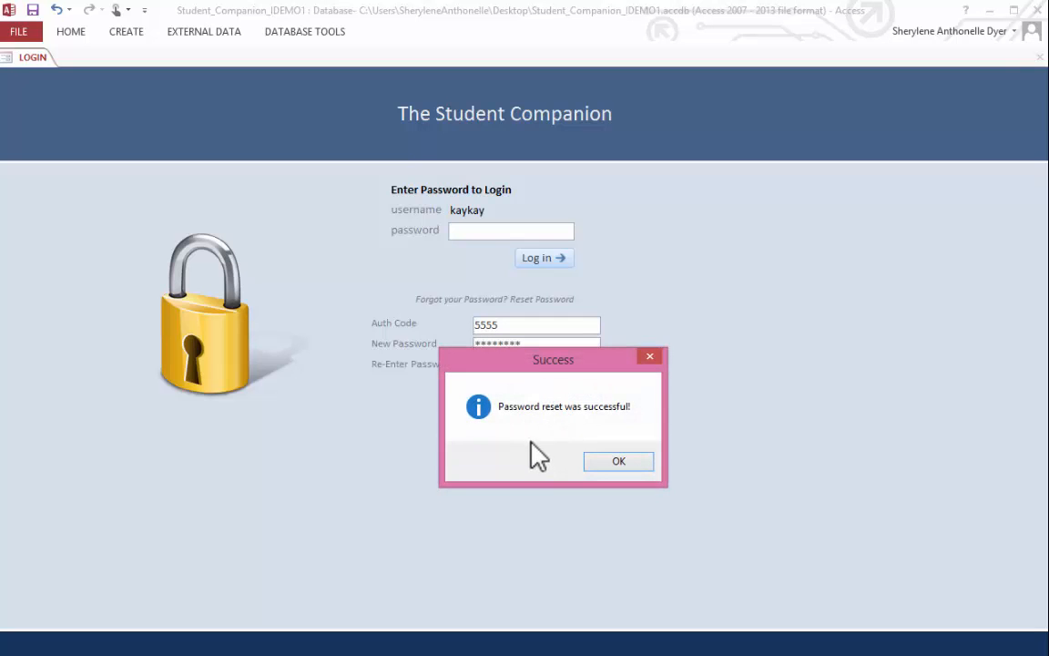
left_click(595, 463)
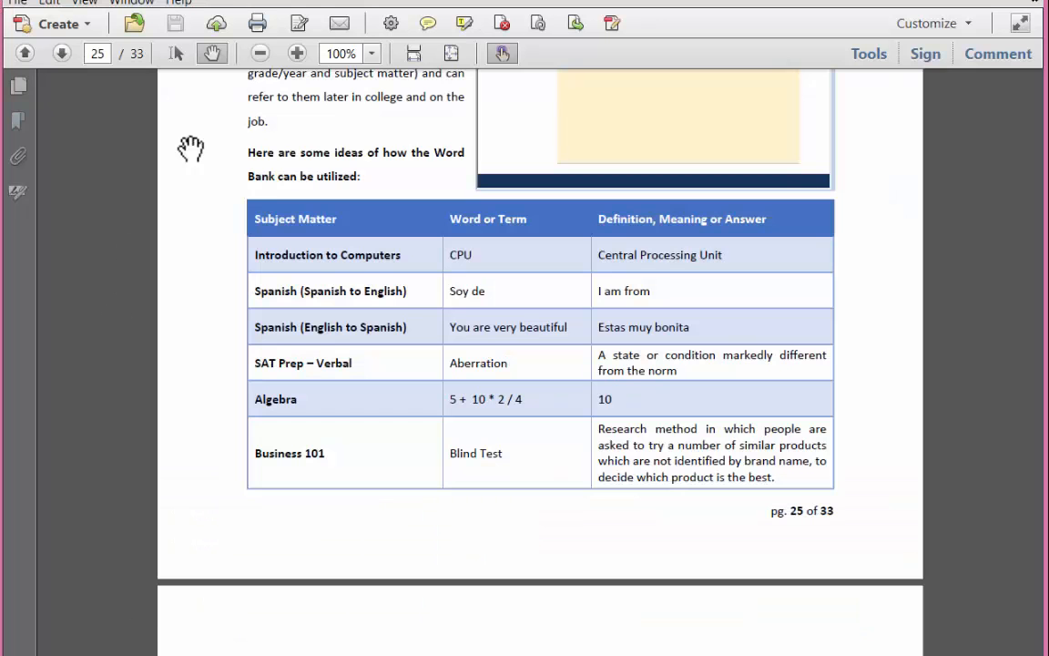
- In the PDF user guide, go to page 32 and read the System Buttons and Keyboard Shortcuts tips, continuing to page 33
left_click(94, 54)
type("32")
key("Return")
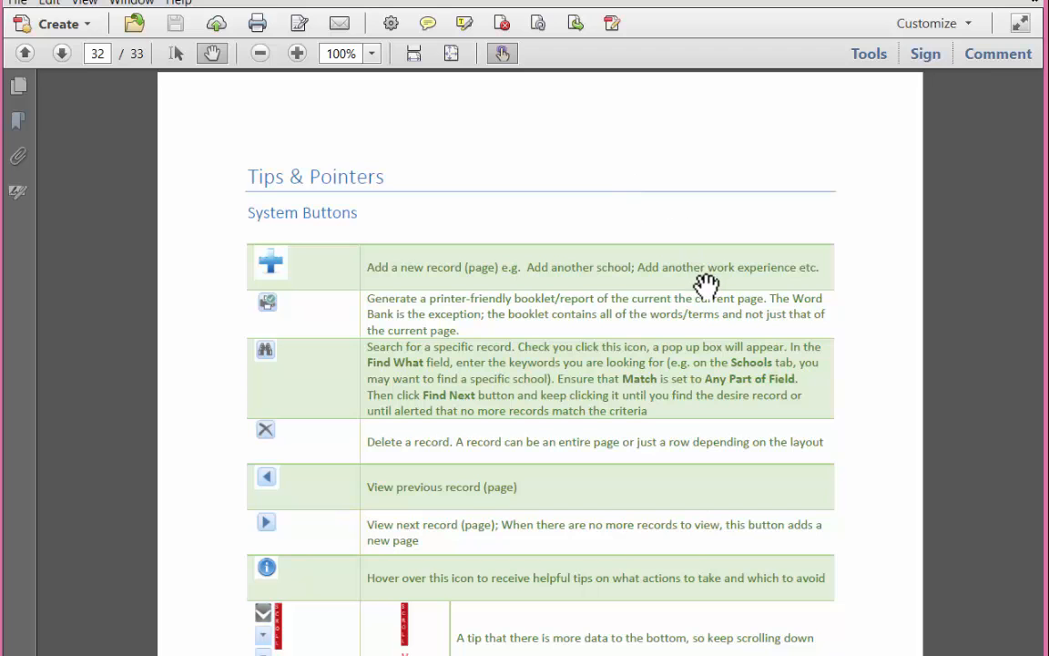
scroll(707, 285, "down", 3)
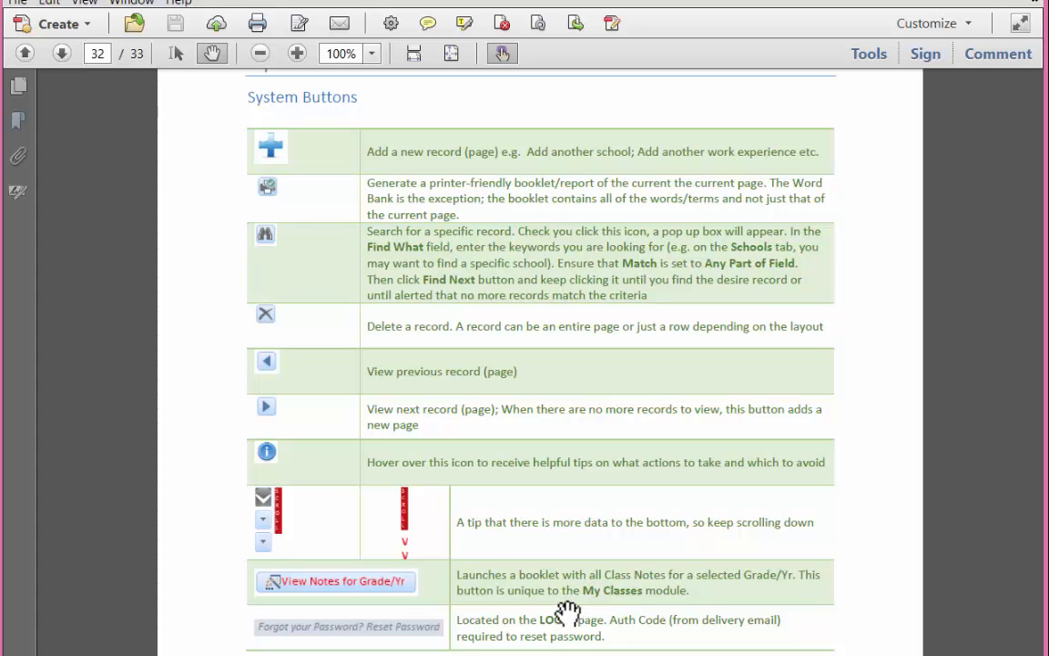
left_click_drag(543, 636, 528, 304)
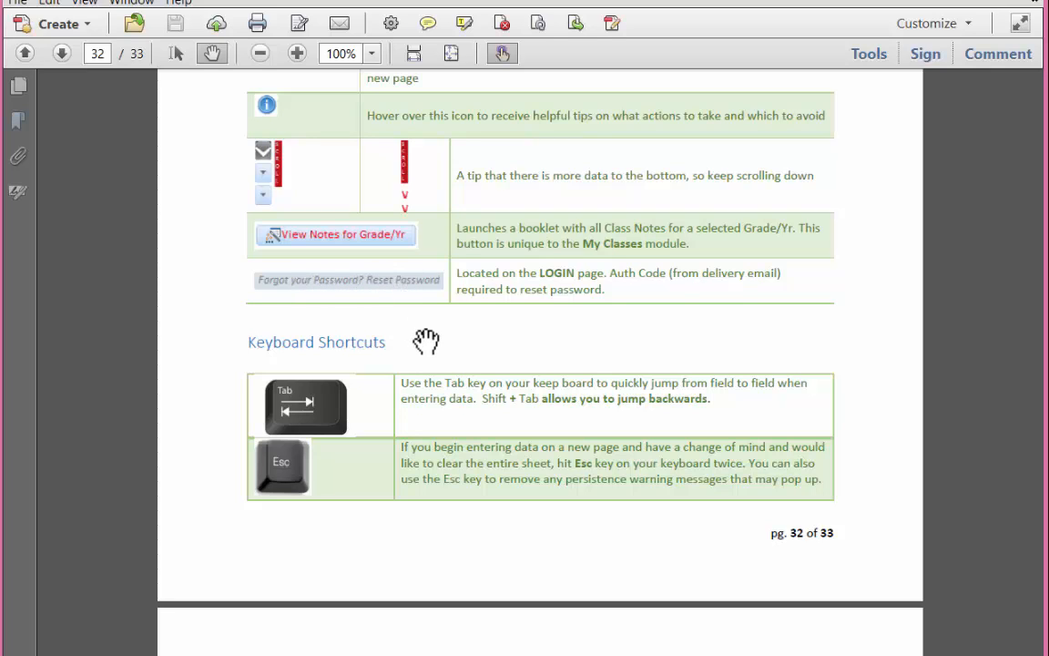
scroll(444, 443, "down", 2)
left_click_drag(444, 444, 421, 264)
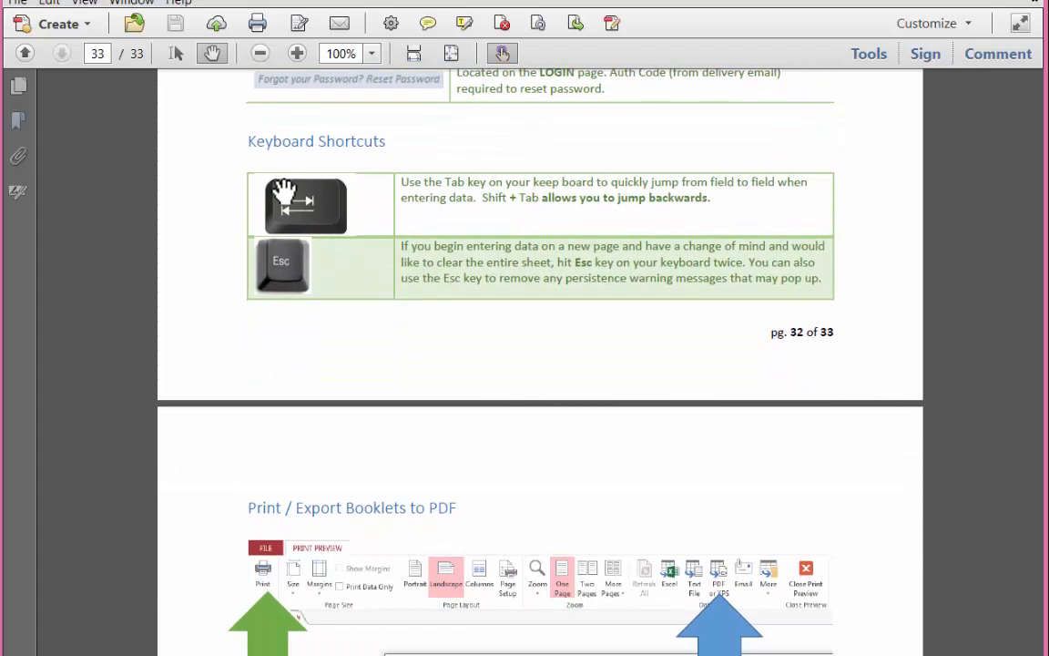